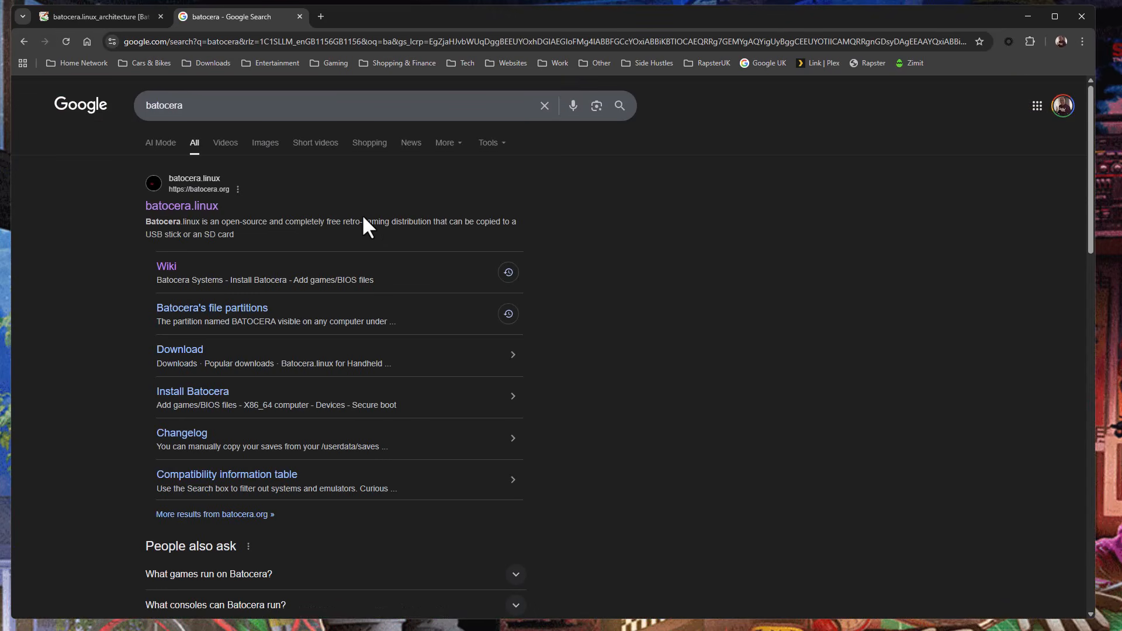
Open Batocera's download page, review the popular downloads, and dismiss the save prompt for the desktop PC image.
click(180, 350)
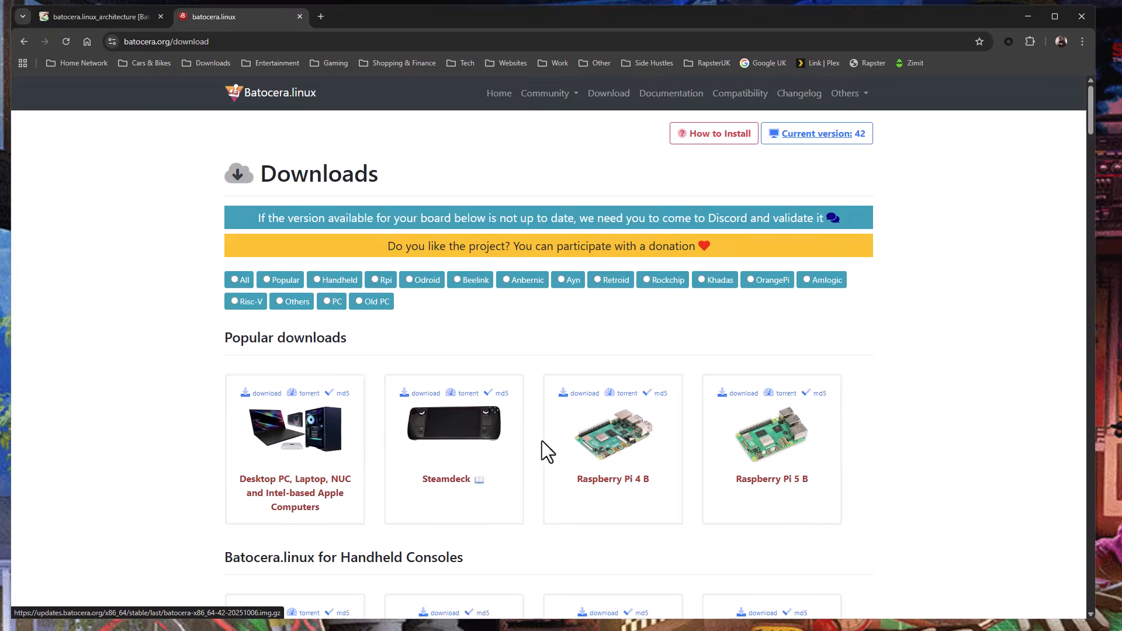
scroll(144, 449, down, 2)
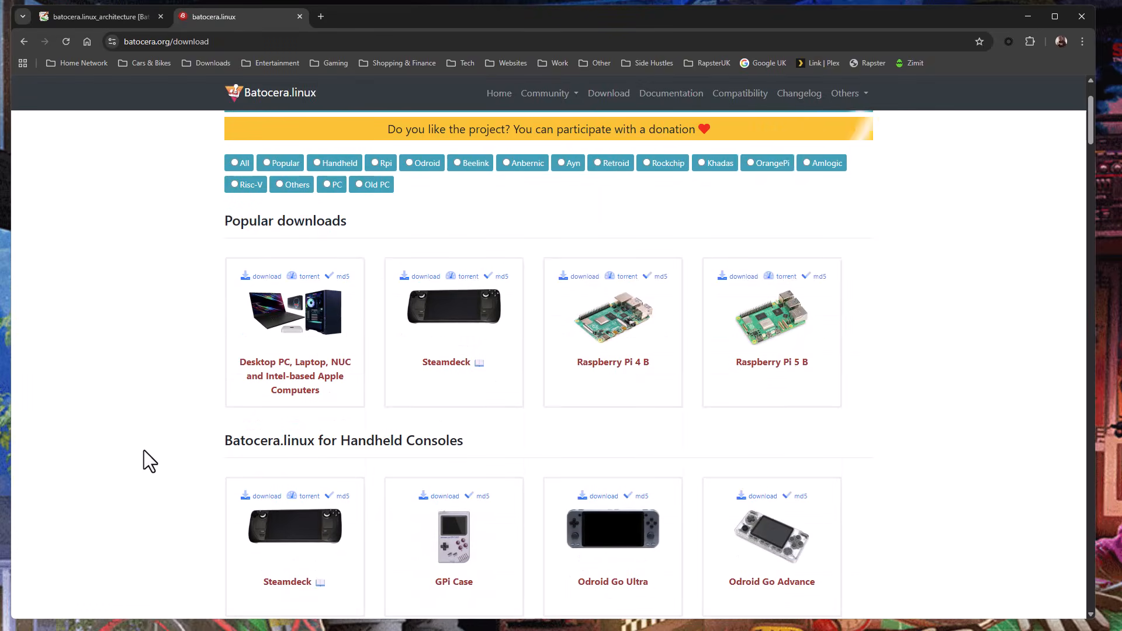
scroll(144, 450, down, 2)
scroll(144, 450, up, 2)
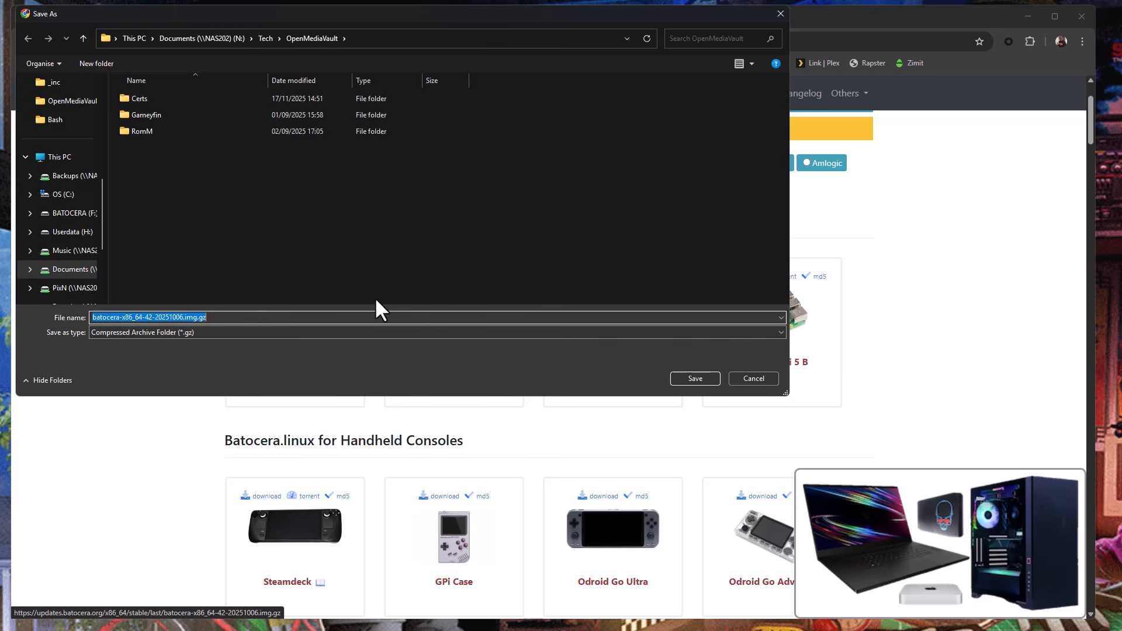
click(758, 378)
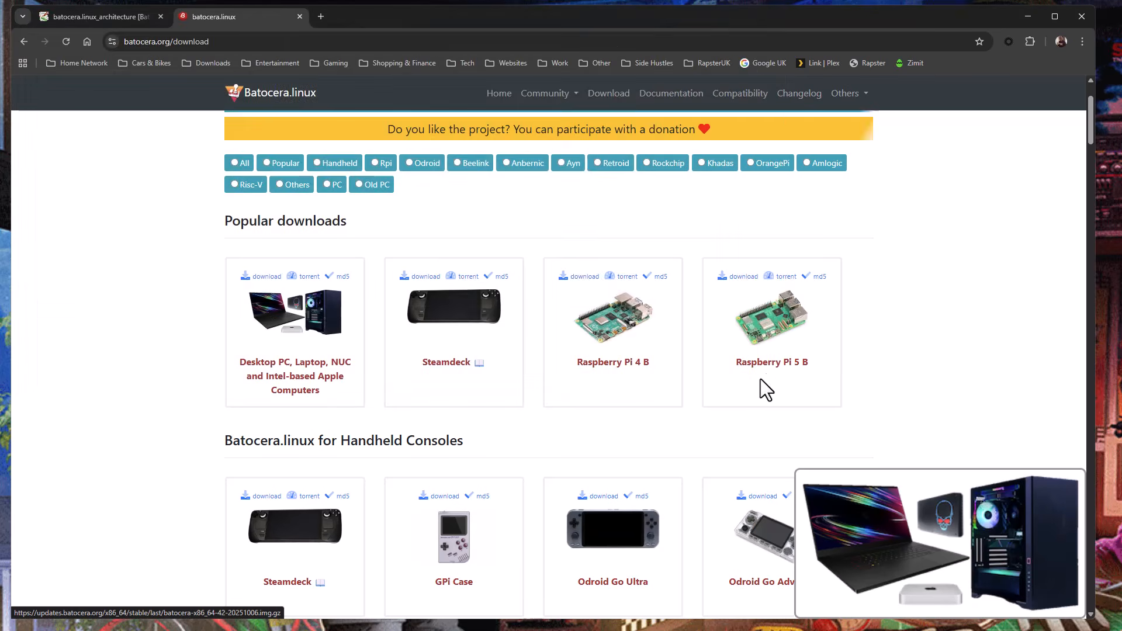
Switch to File Explorer and select batocera-x86_64-42-20251006.img.gz in the PixN folder on the T: drive.
click(742, 629)
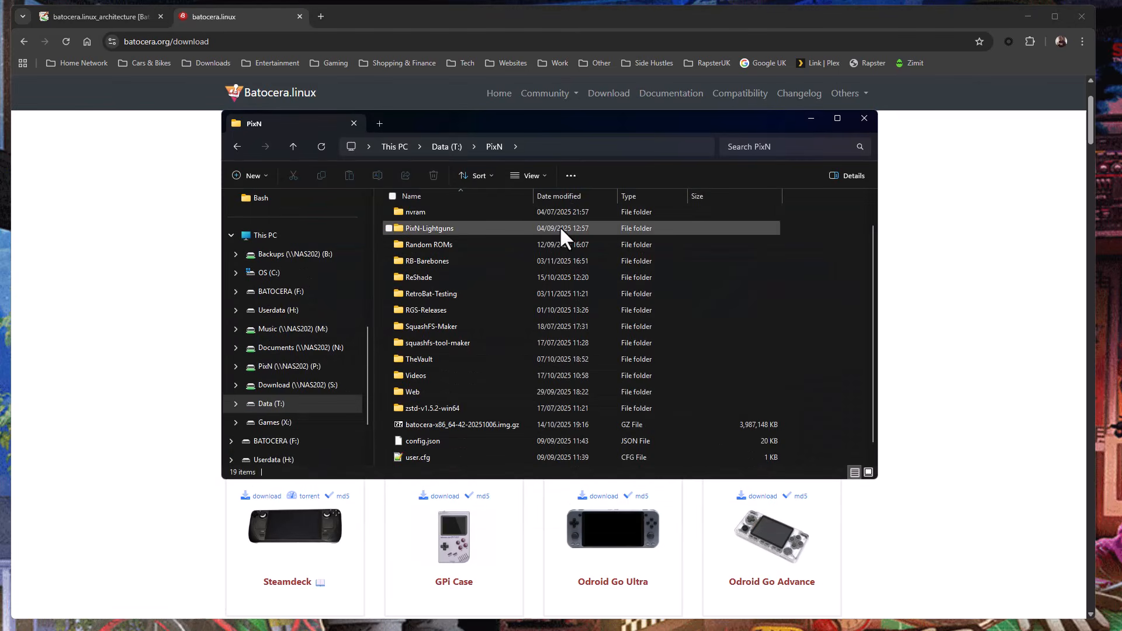
scroll(480, 404, down, 1)
click(499, 409)
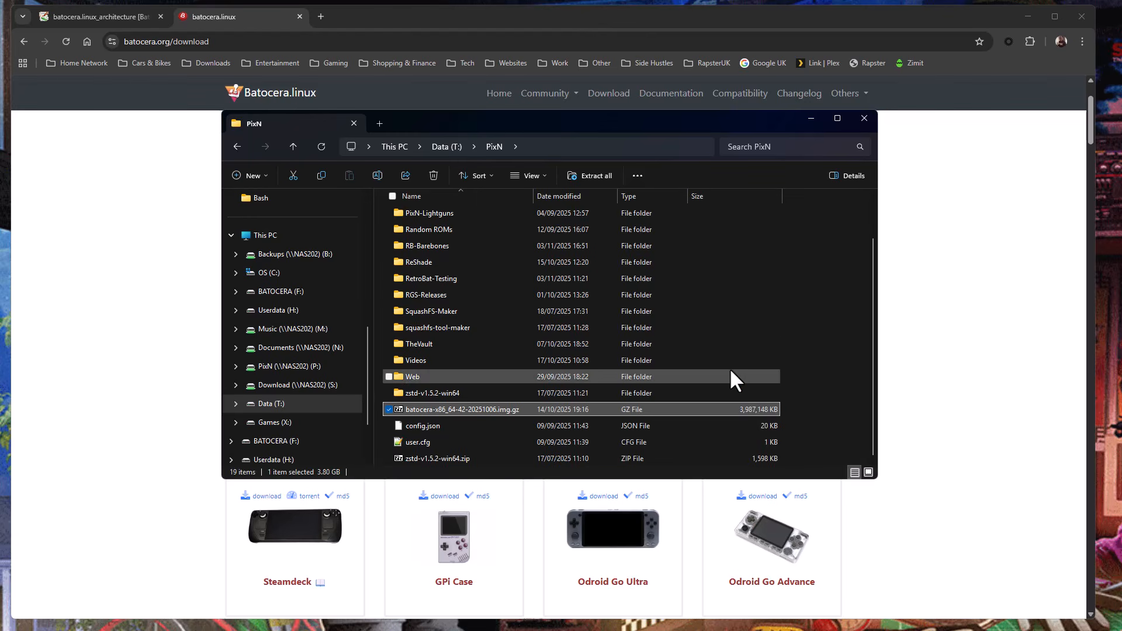
Return to the browser and search Google for "balena etcher" in a new tab.
click(285, 16)
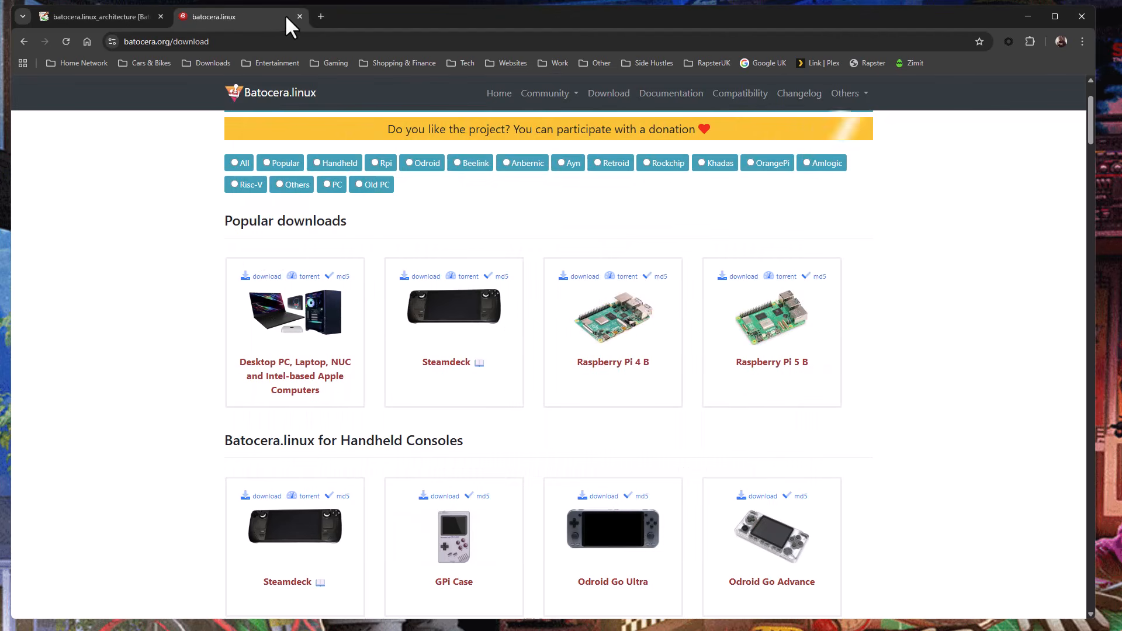
click(319, 18)
click(473, 240)
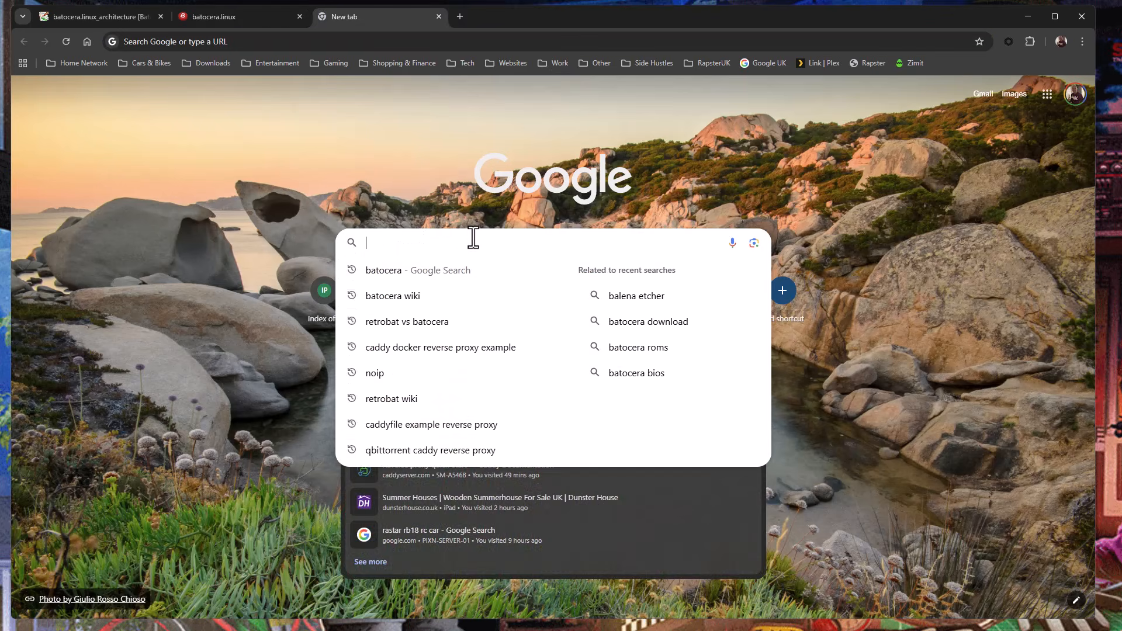
text(balen)
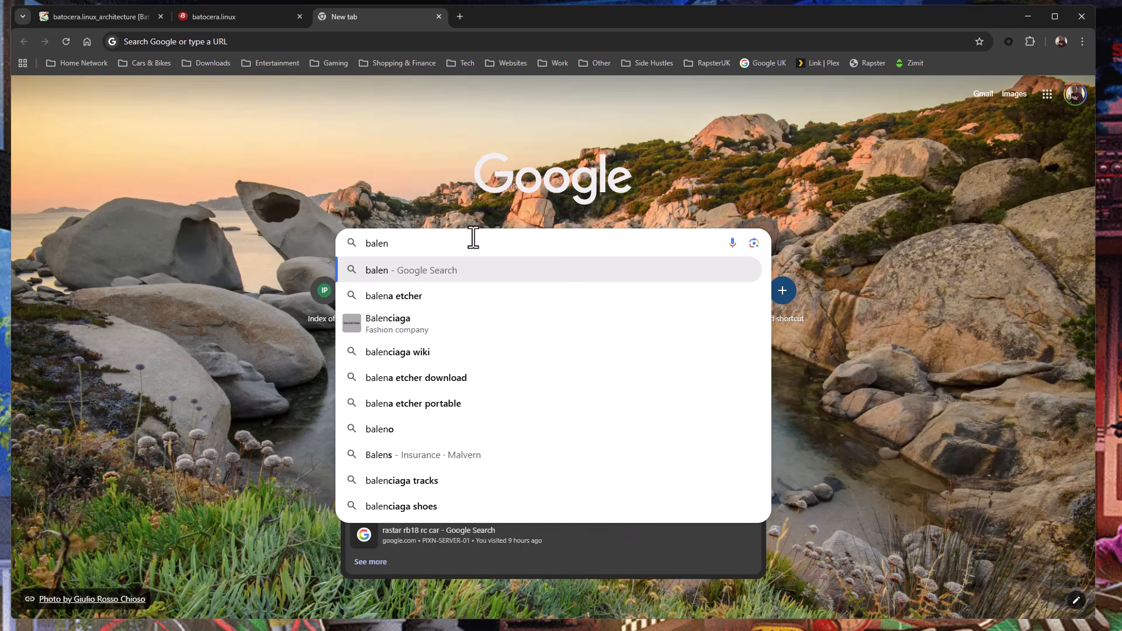
key(Down)
key(Return)
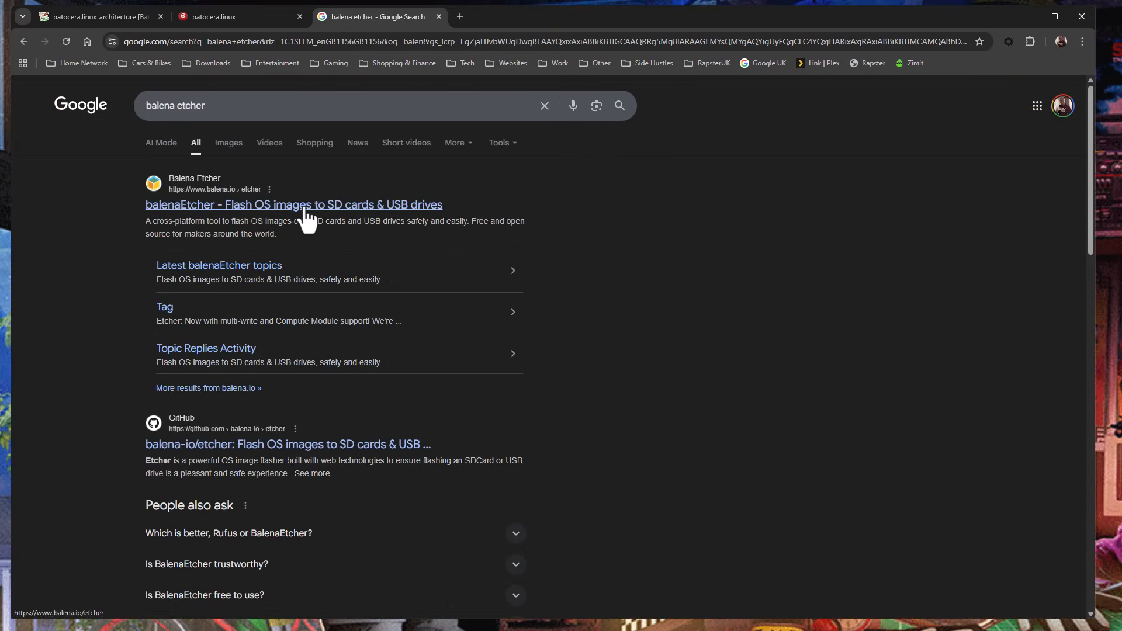
Open the official balenaEtcher website, accept all cookies, and go to its Download Etcher section.
click(304, 206)
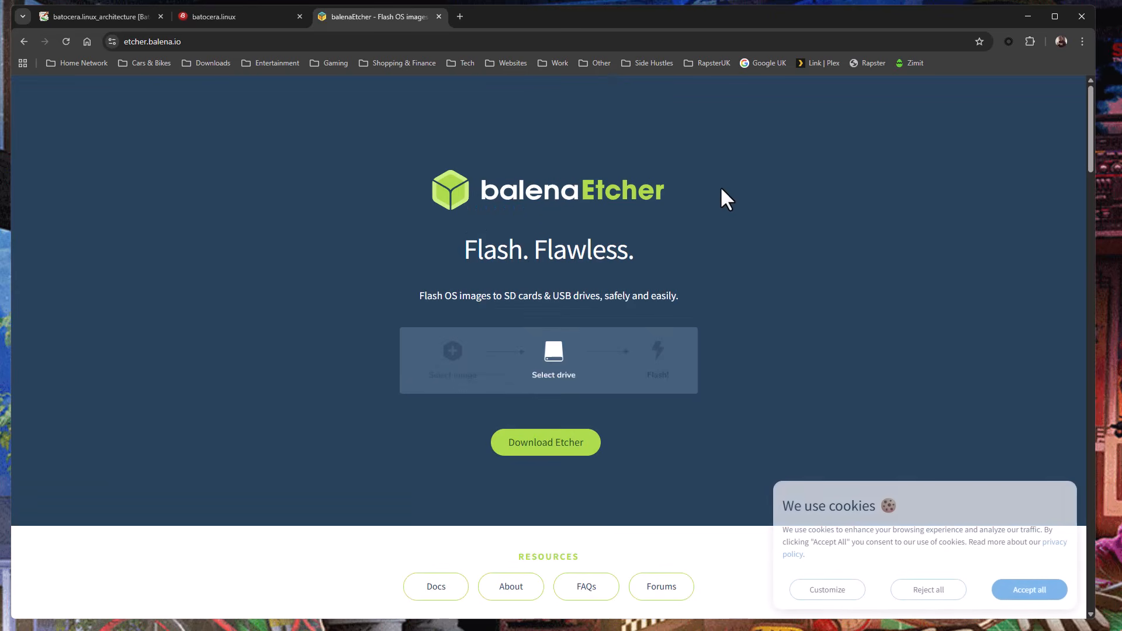
click(1024, 591)
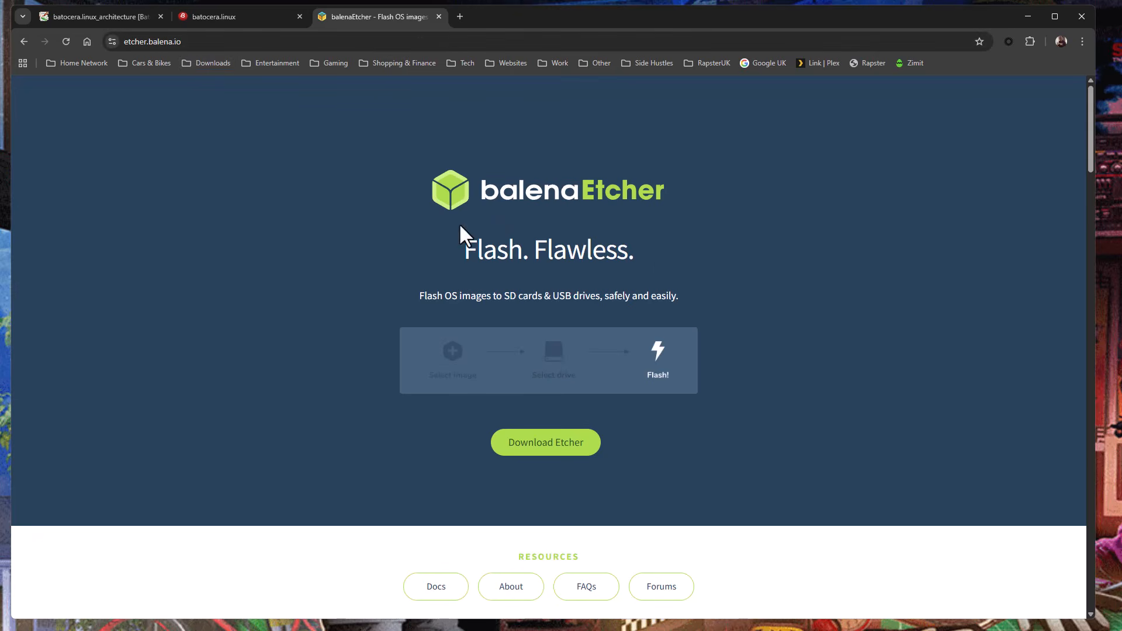
click(545, 456)
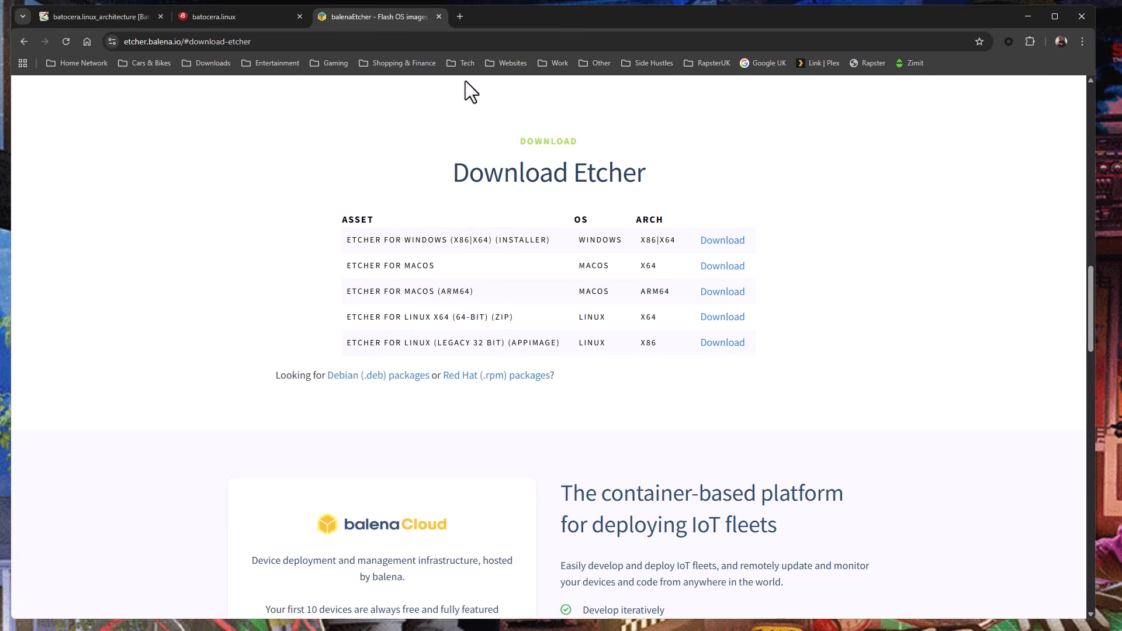
Minimize the browser and launch the installed balenaEtcher app by searching Windows for "balena".
click(1023, 18)
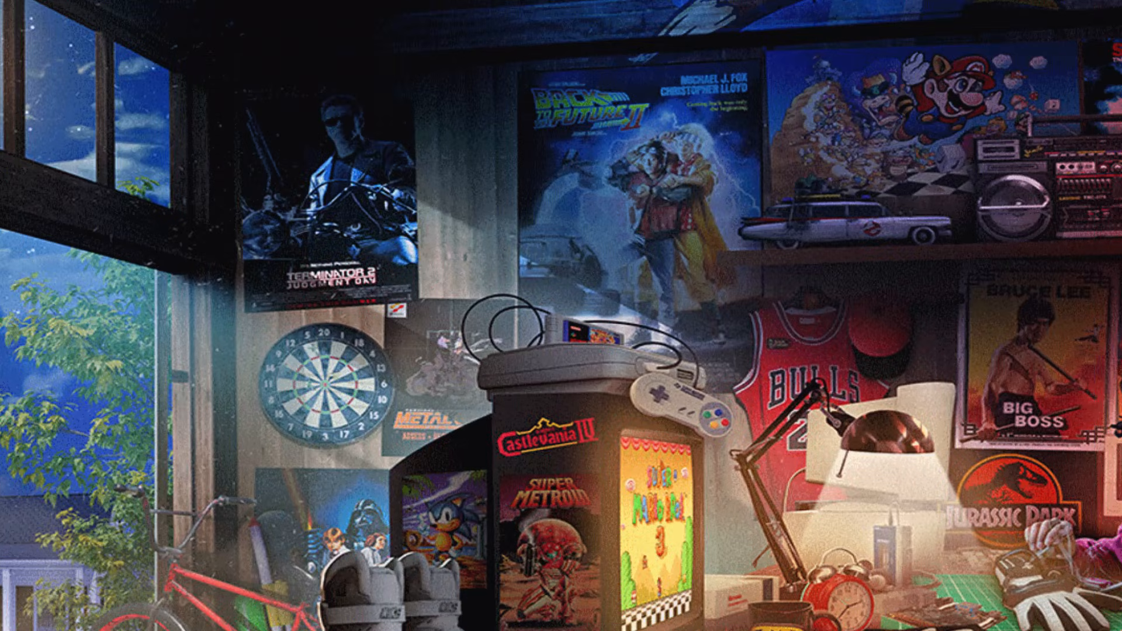
key(super)
text(bl)
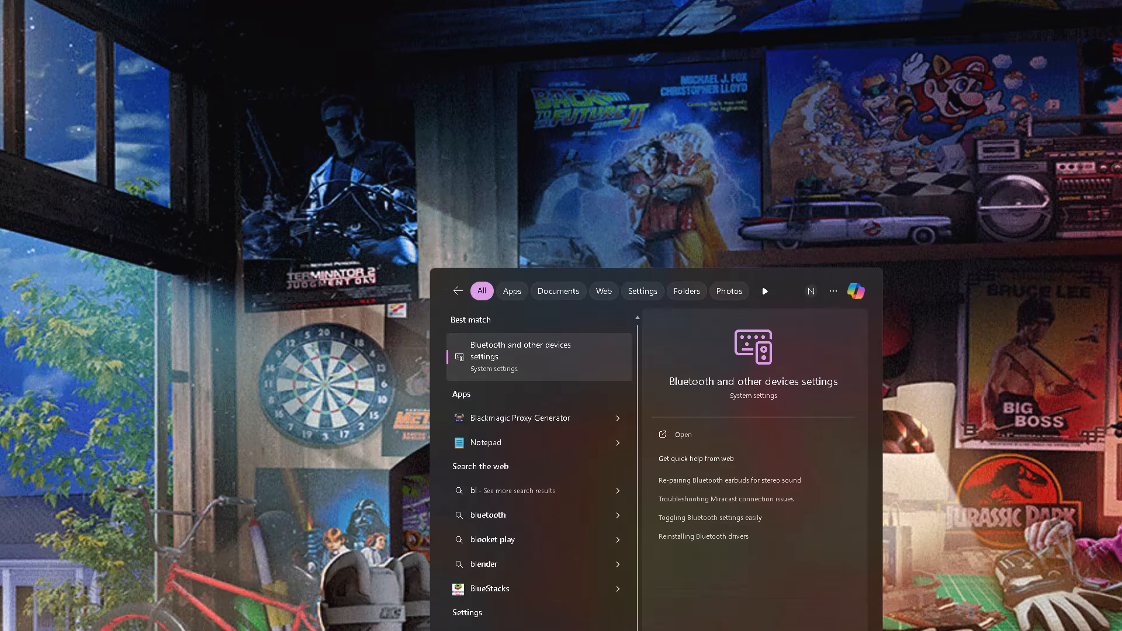
key(BackSpace)
text(a)
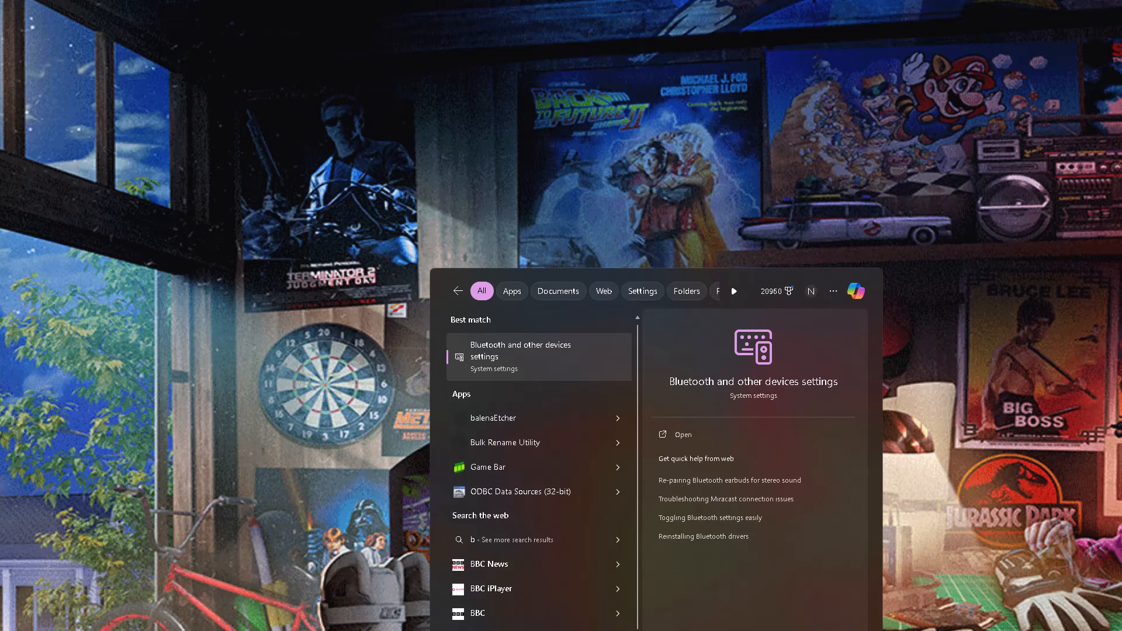
text(lena)
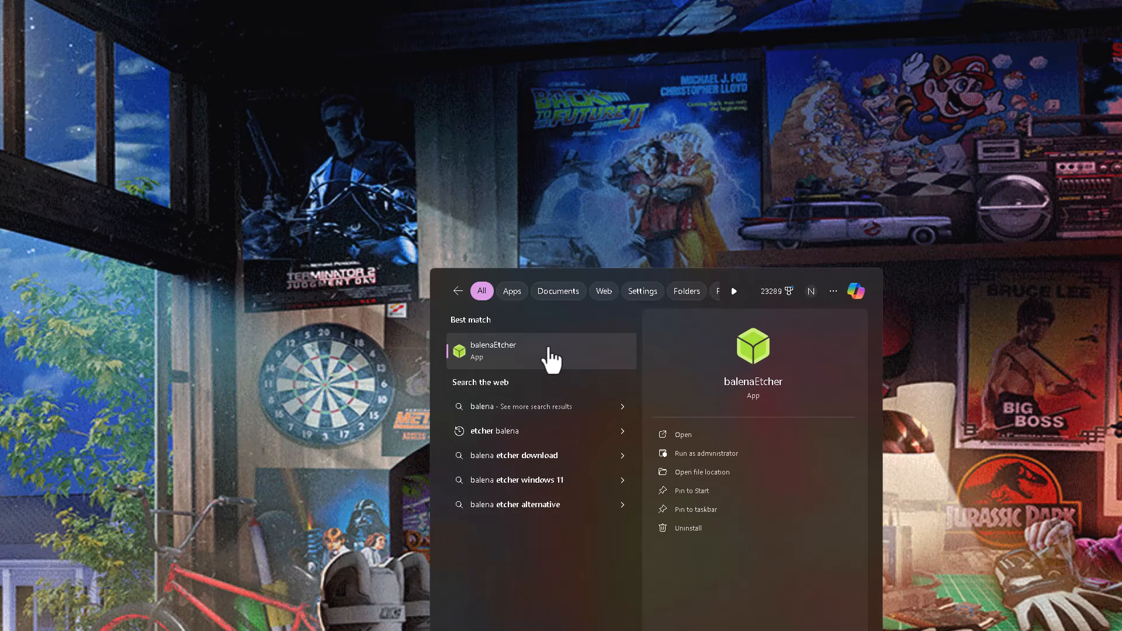
click(548, 347)
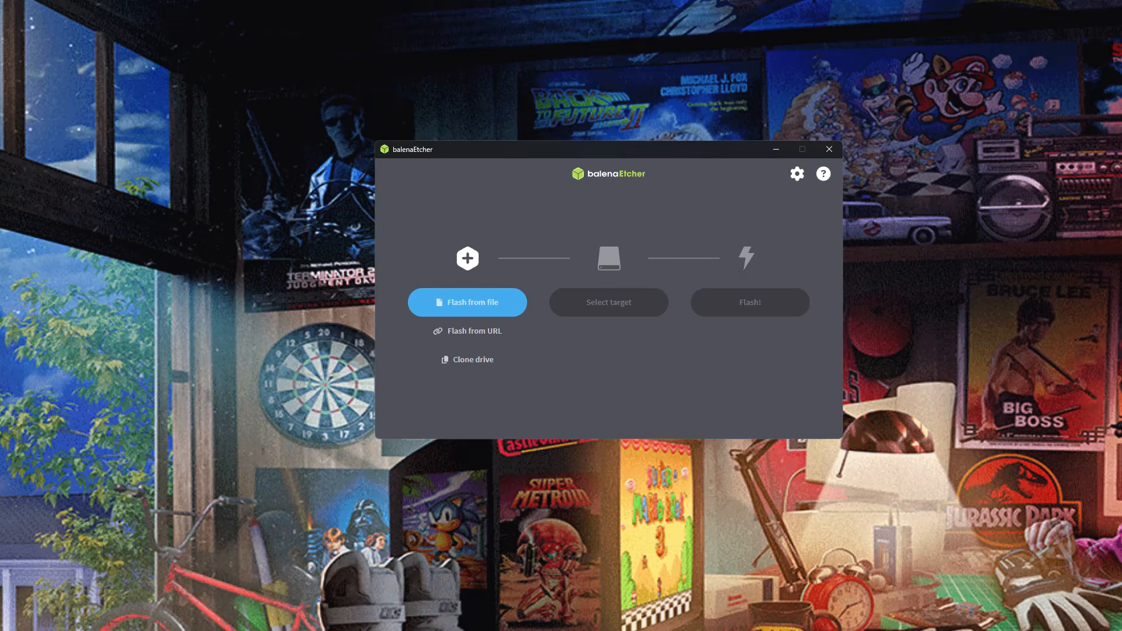
Switch to File Explorer and inspect the image file inside batocera-x86_64-42-20251006.img.gz with its full name shown, closing the archive when done.
key(alt+Tab)
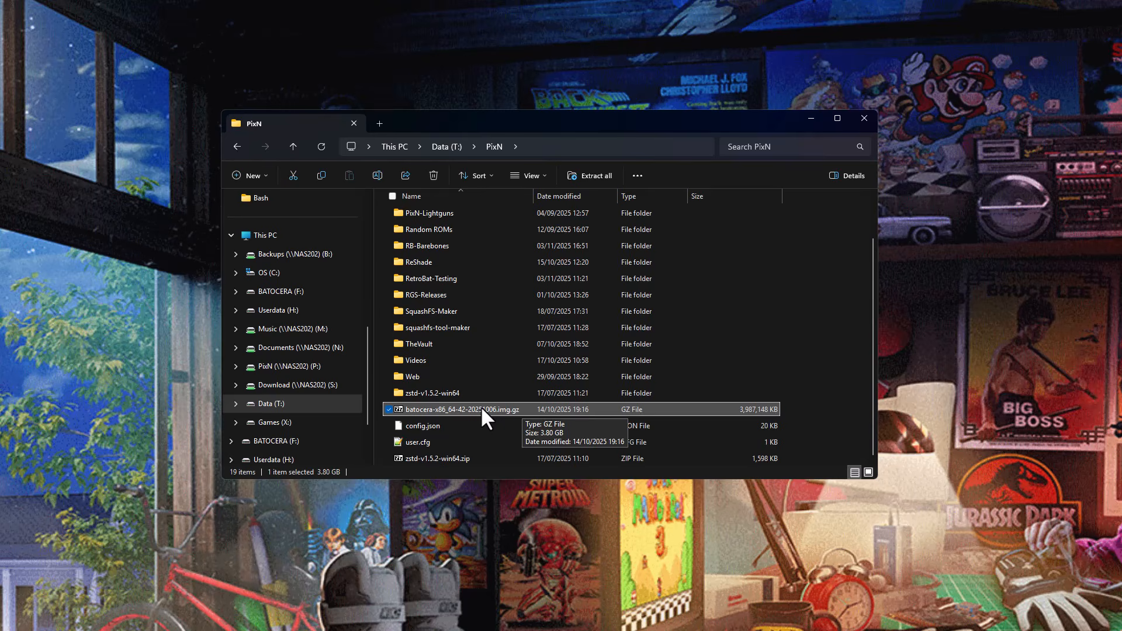
double_click(404, 409)
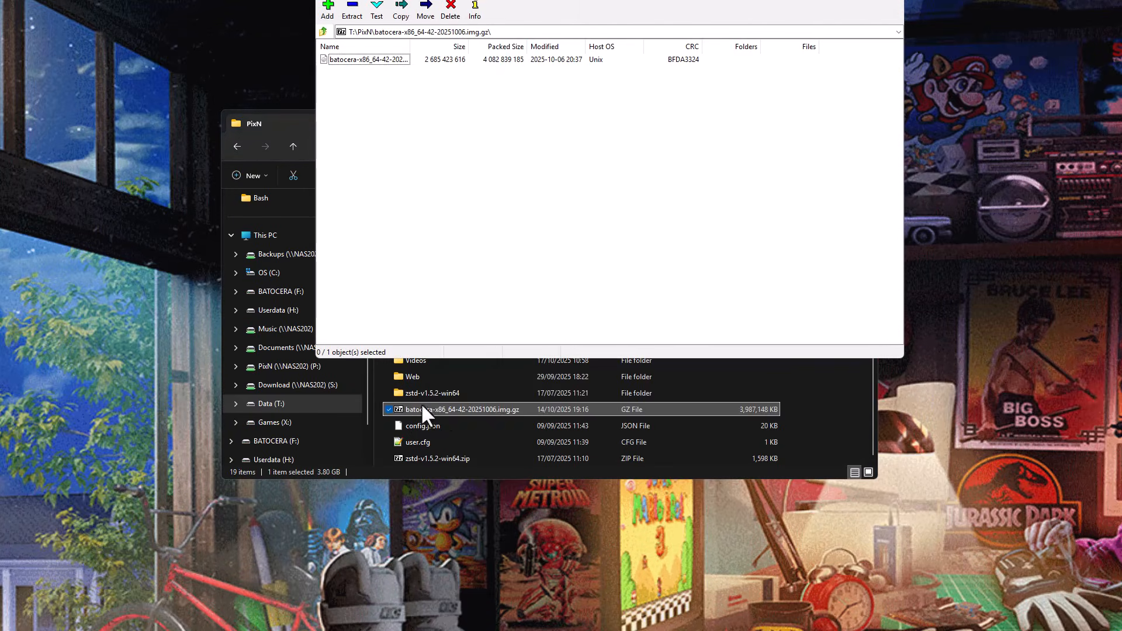
drag(553, 0, 562, 143)
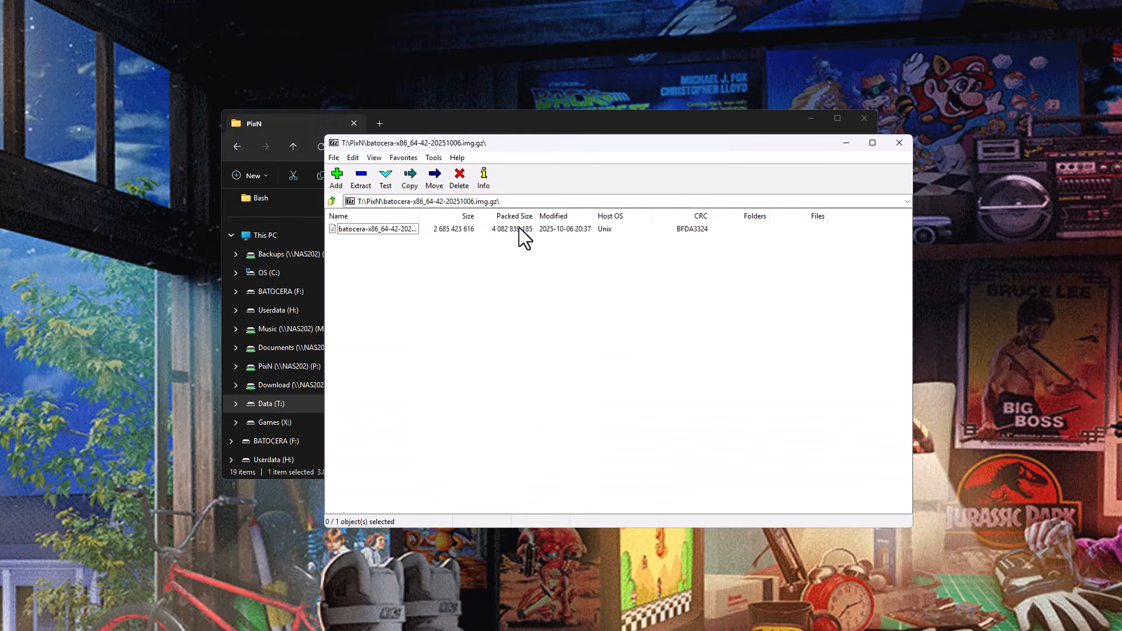
drag(419, 214, 529, 214)
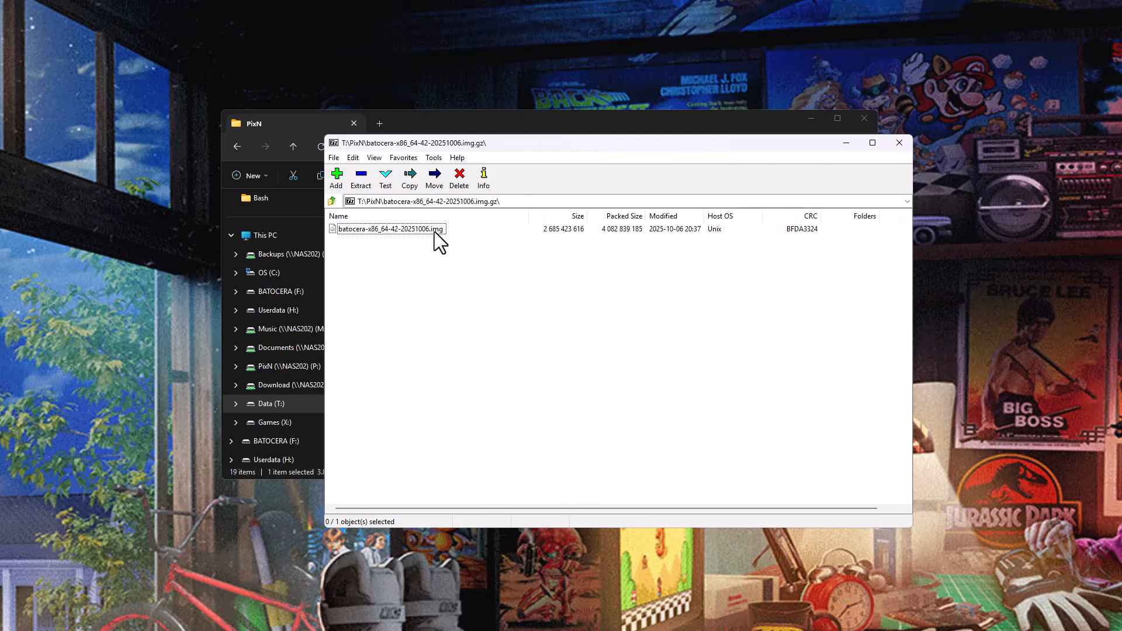
click(407, 232)
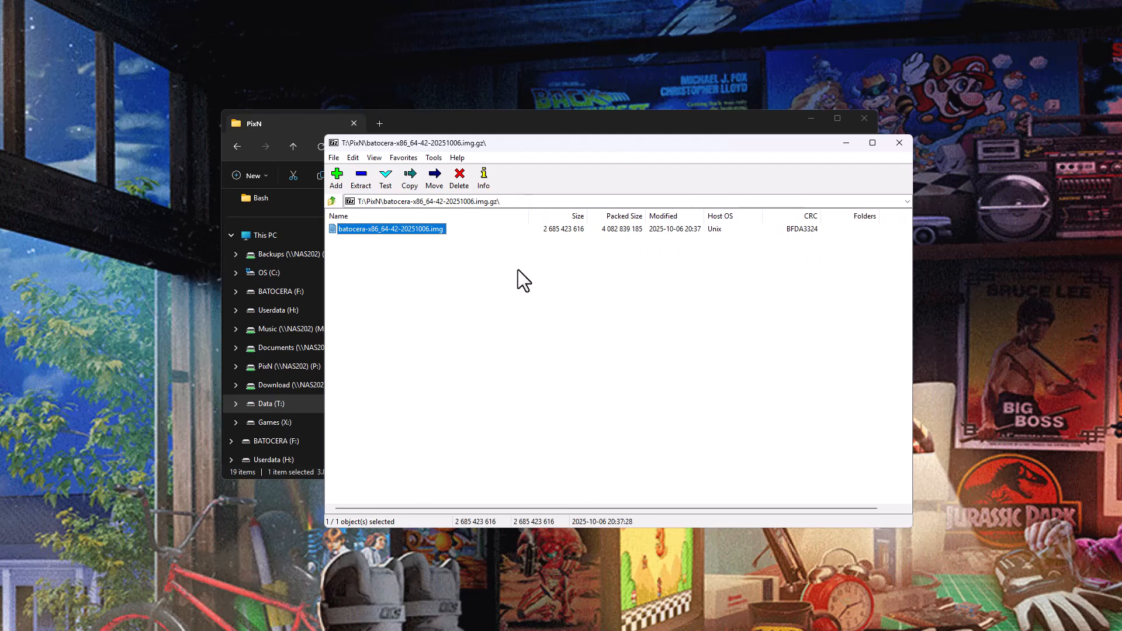
click(900, 143)
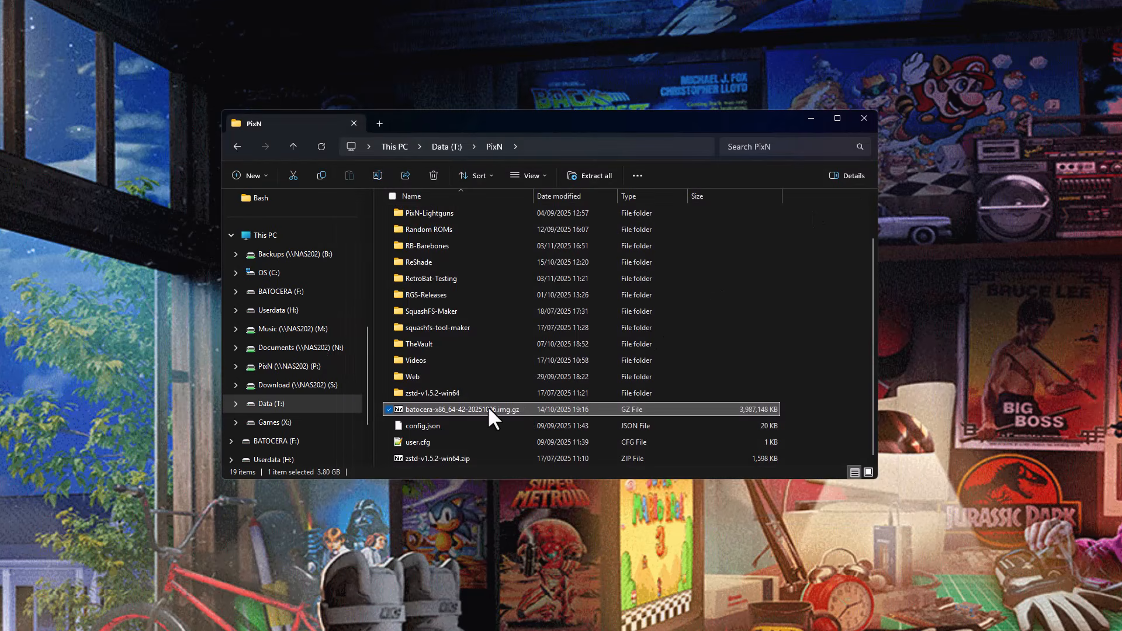
Switch to balenaEtcher, load batocera-x86_64-42-20251006.img.gz from T:\PixN as the source image, and close the File Explorer window.
click(708, 630)
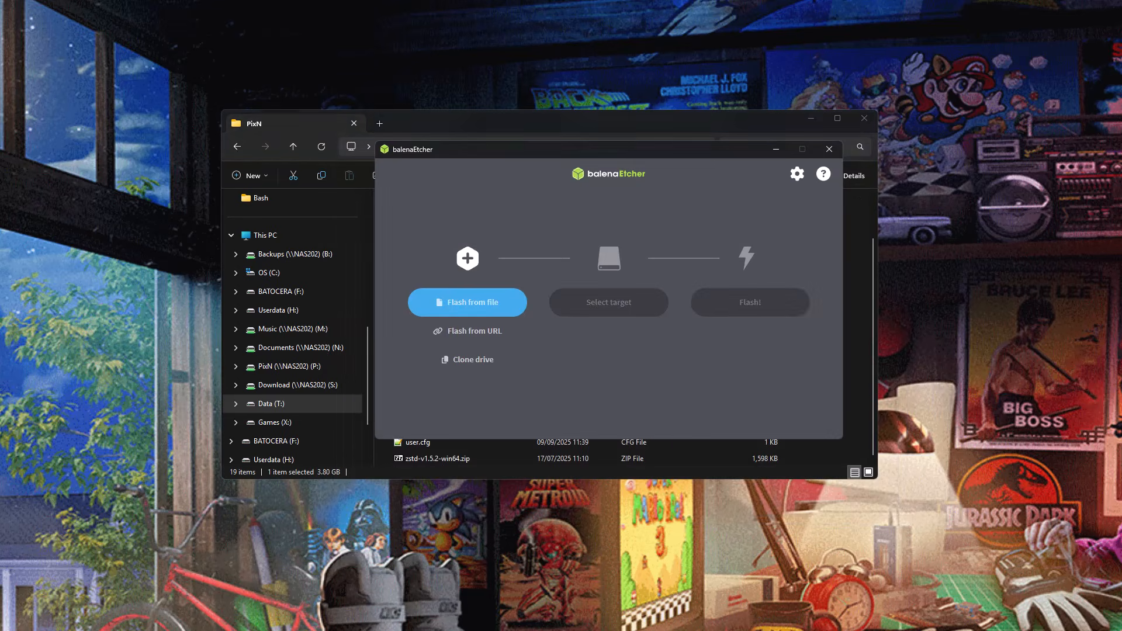
click(489, 303)
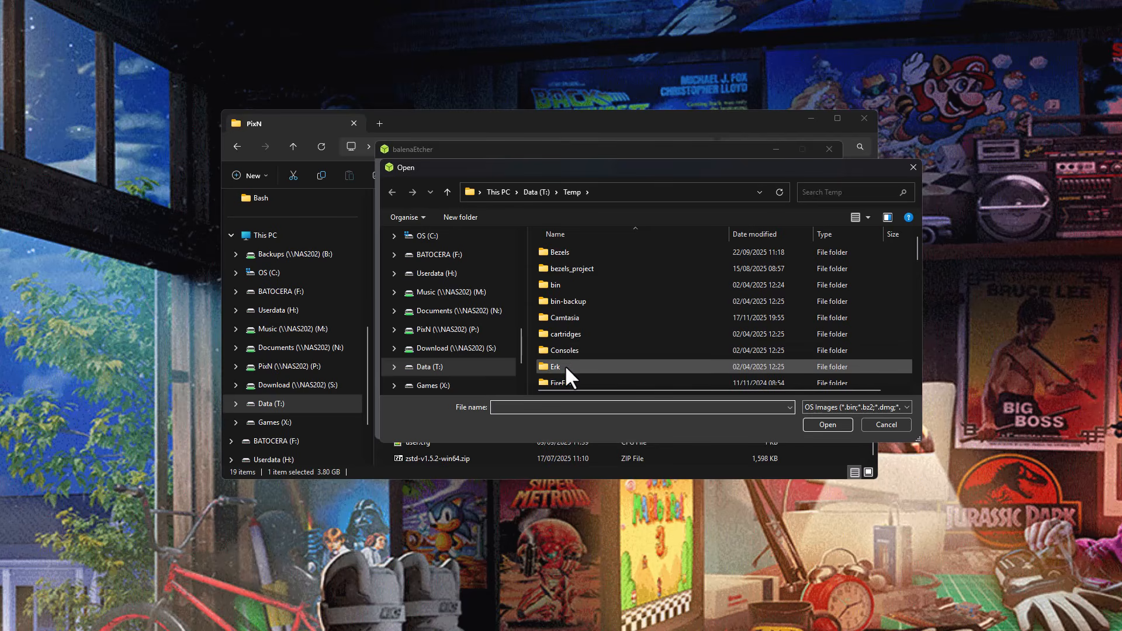
click(536, 191)
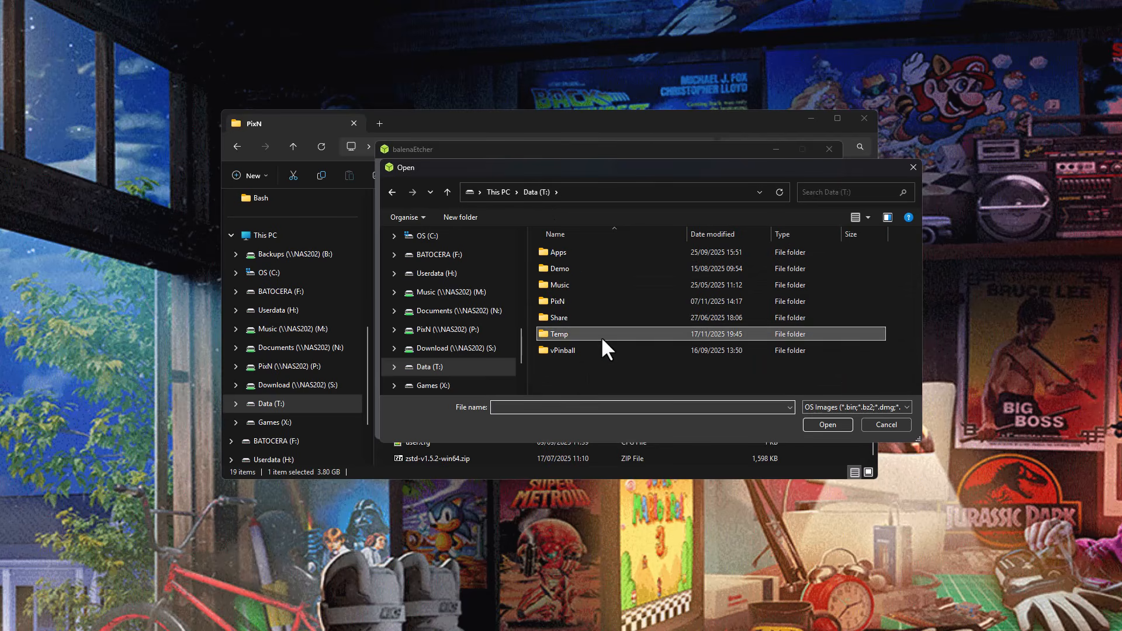
double_click(566, 300)
scroll(607, 304, down, 5)
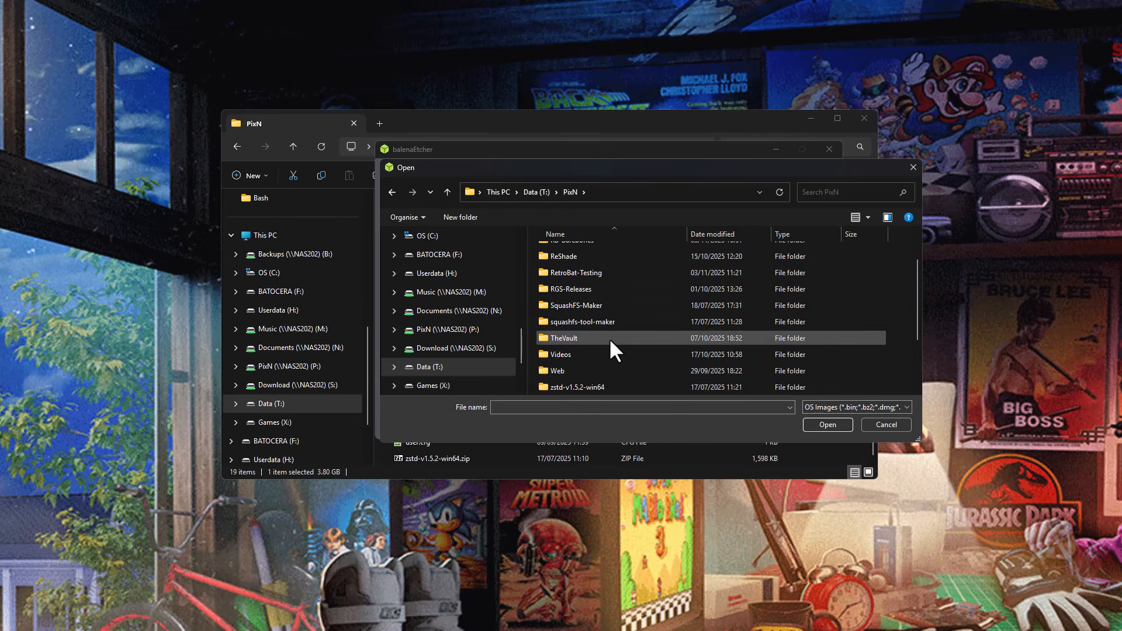
click(625, 371)
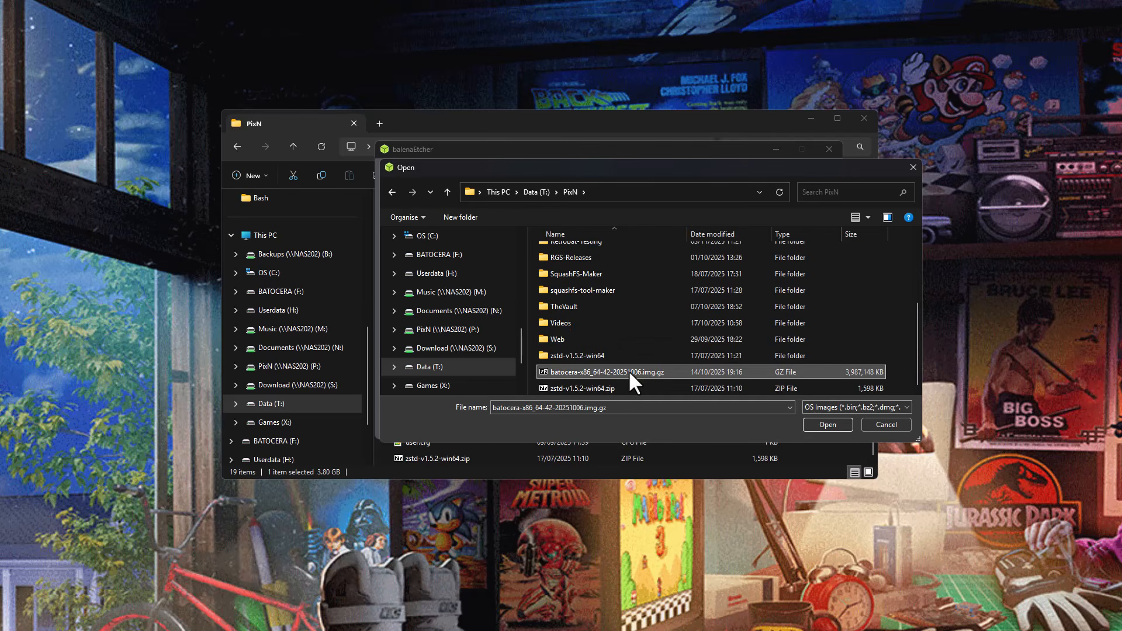
click(827, 424)
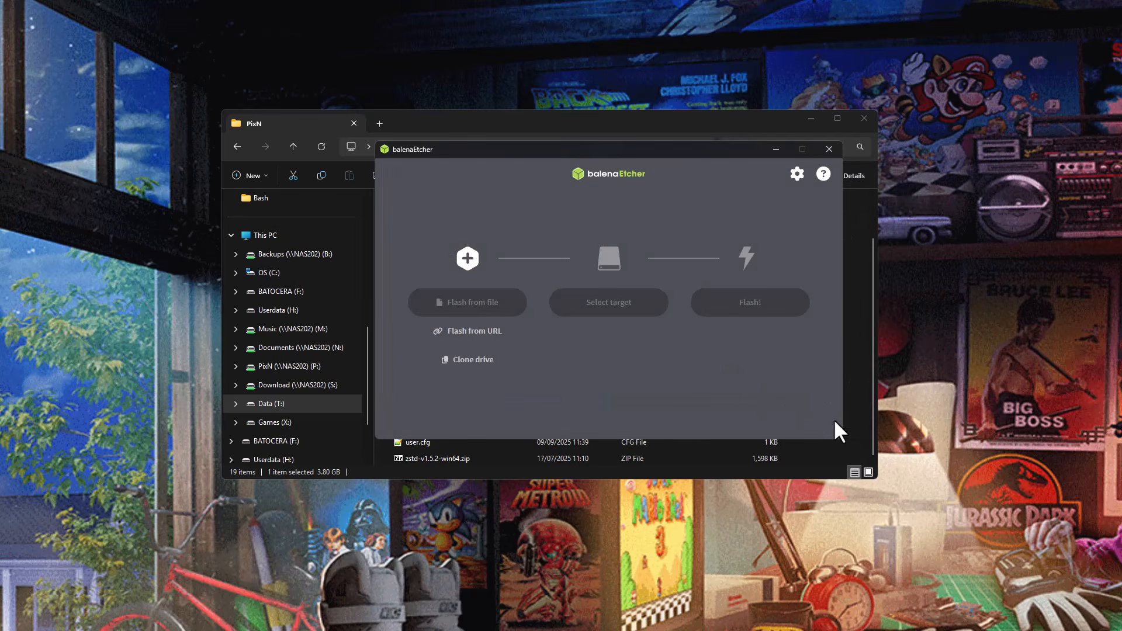
click(867, 115)
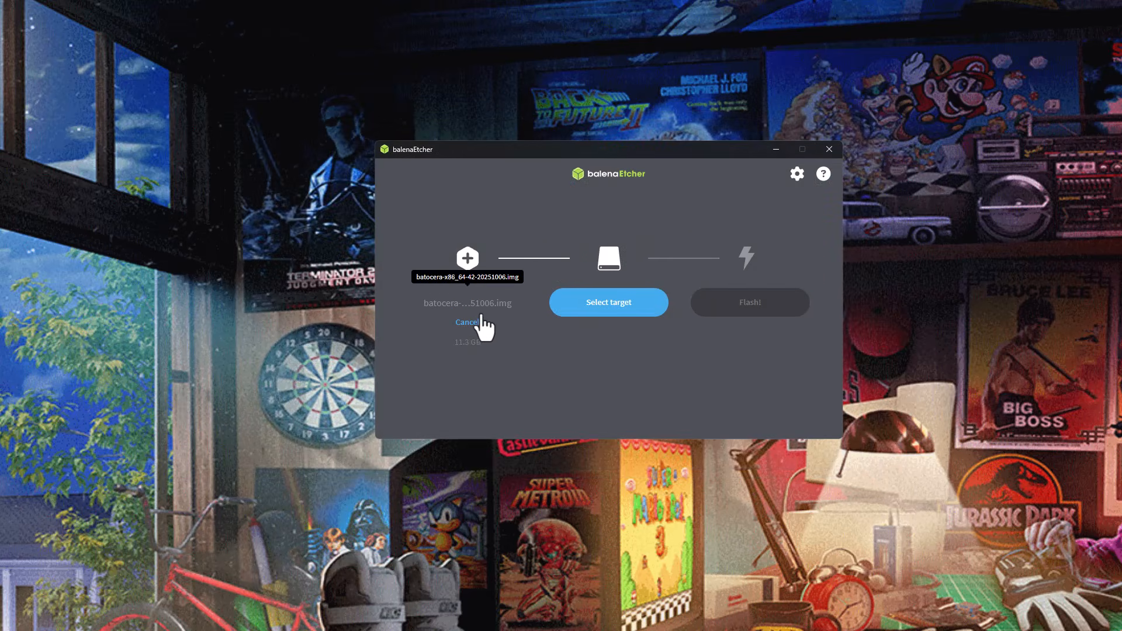
Show the hidden drives in the target list and choose the 128 GB LITEONIT USB device as the flash target.
click(609, 304)
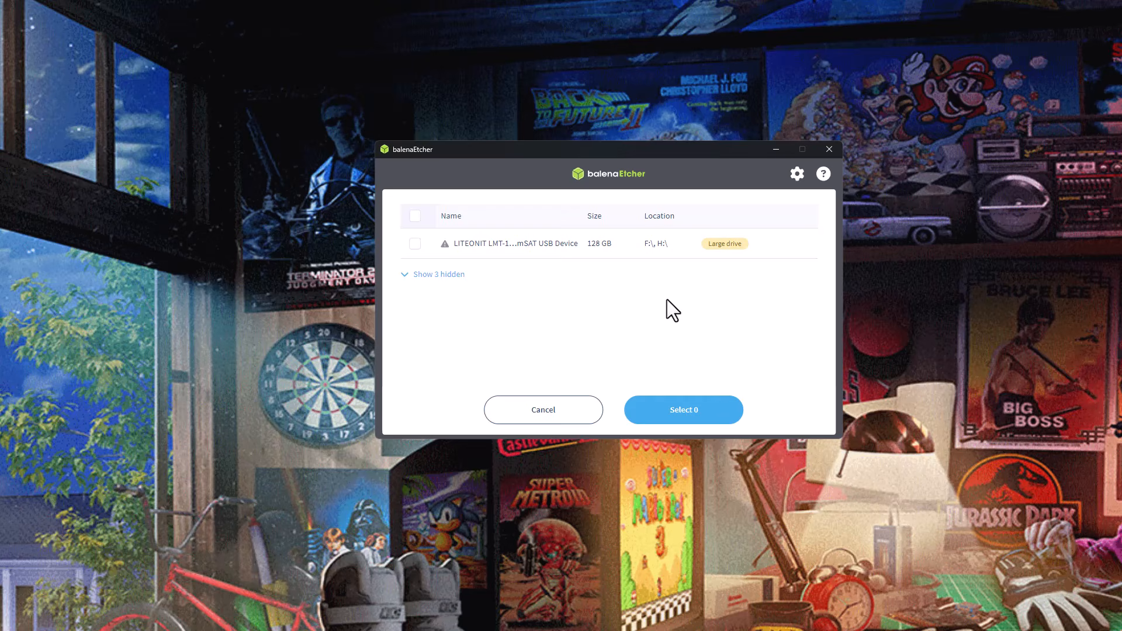
click(405, 274)
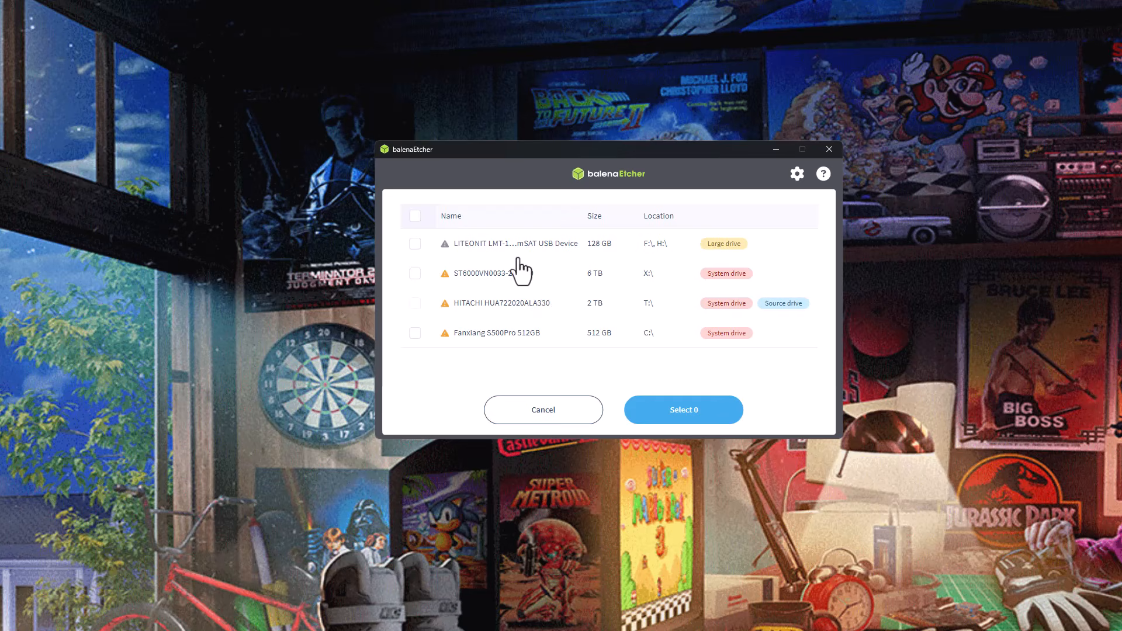
click(415, 244)
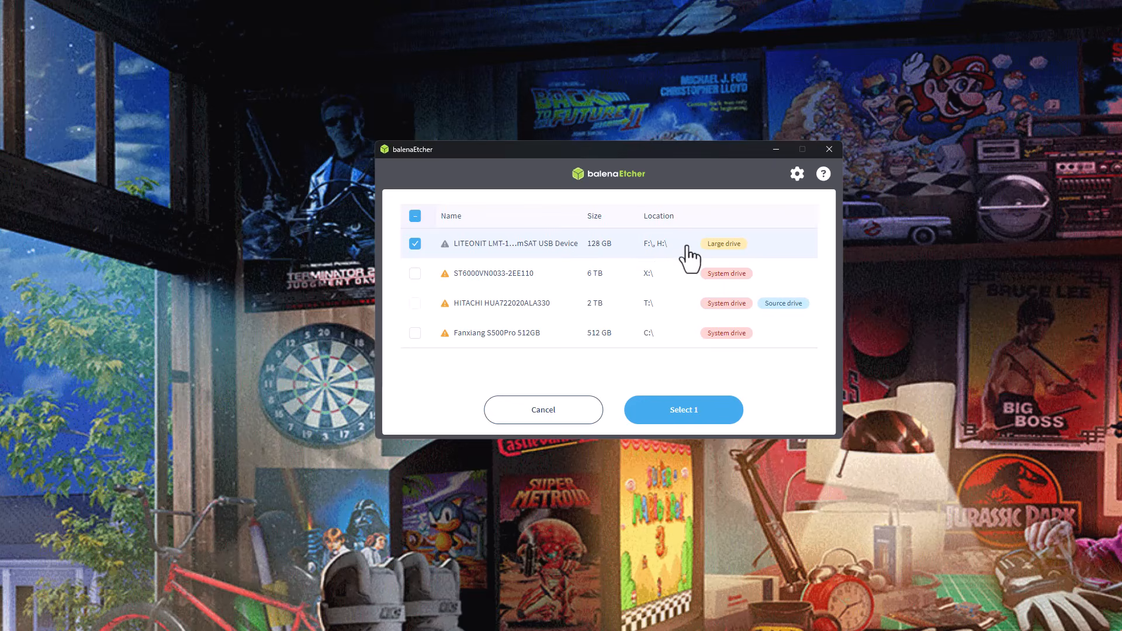
click(720, 415)
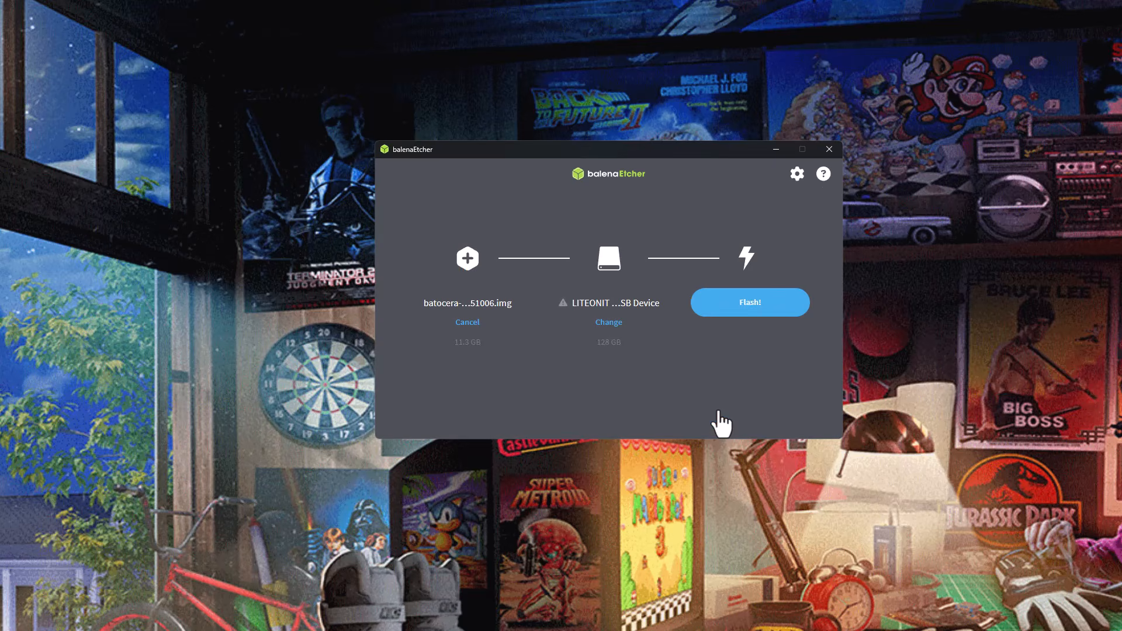
Flash the Batocera image to the LITEONIT drive, accepting the large-drive warning and skipping validation, and close balenaEtcher.
click(781, 310)
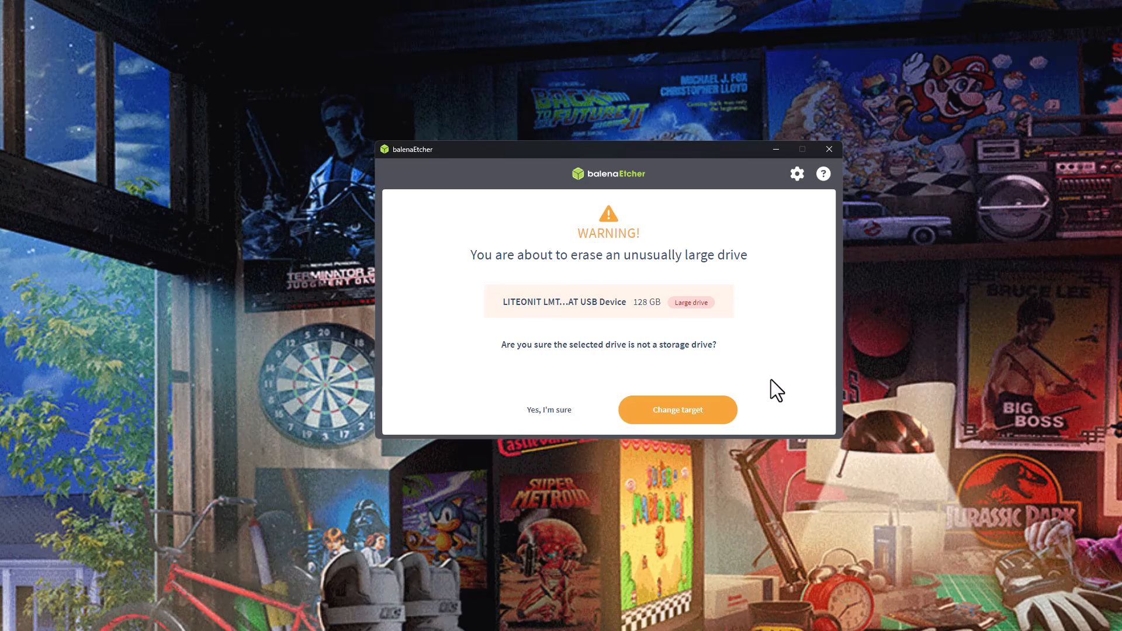
click(555, 410)
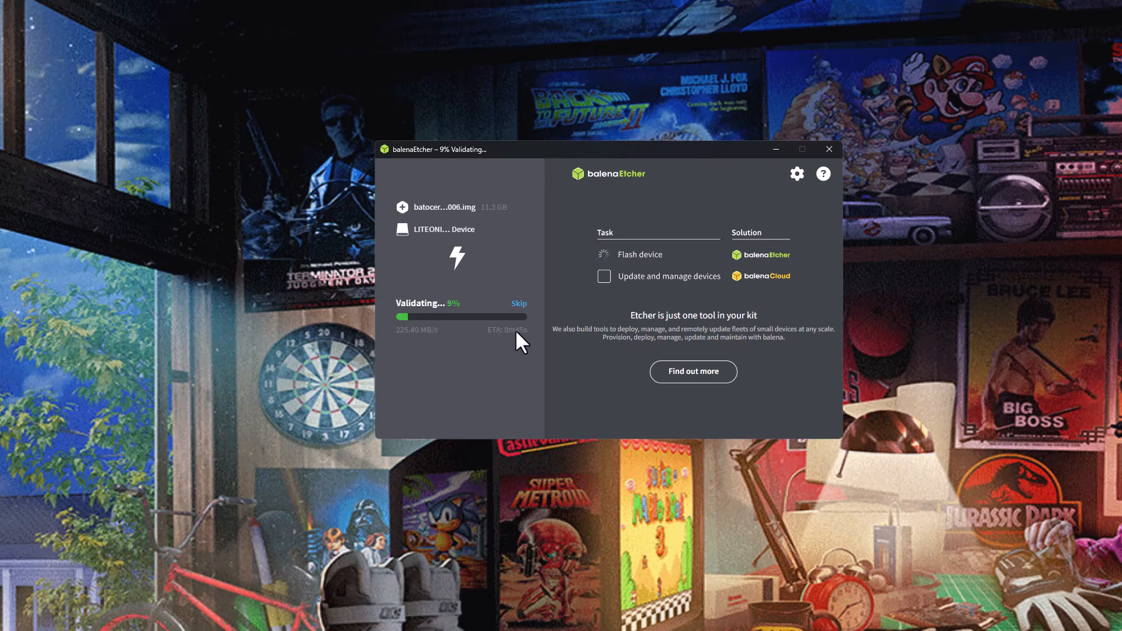
click(518, 304)
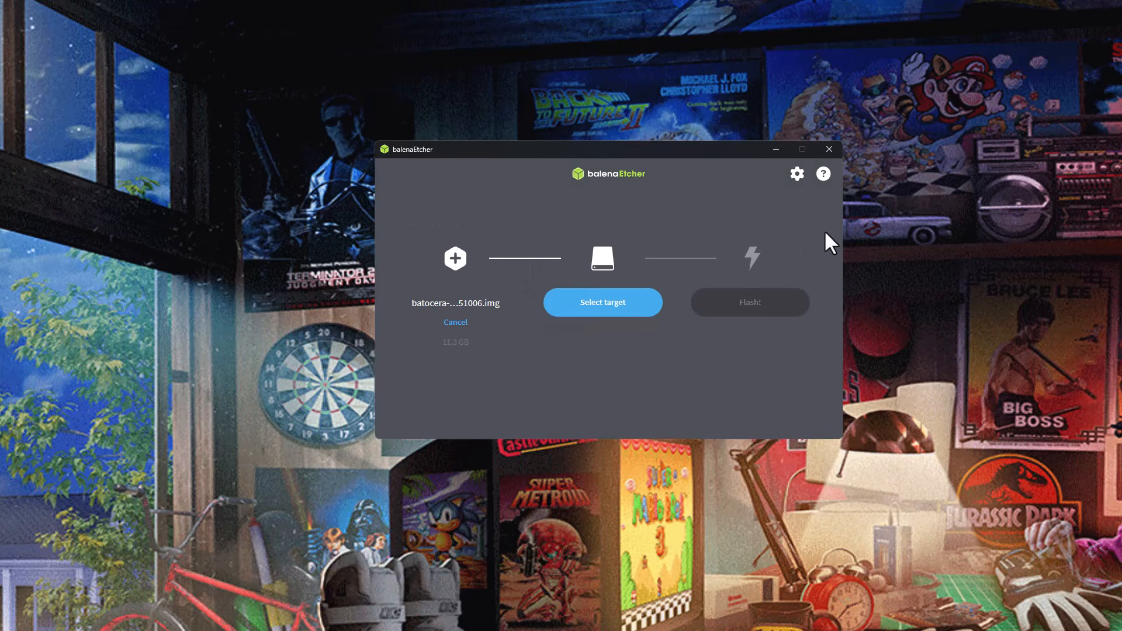
click(829, 150)
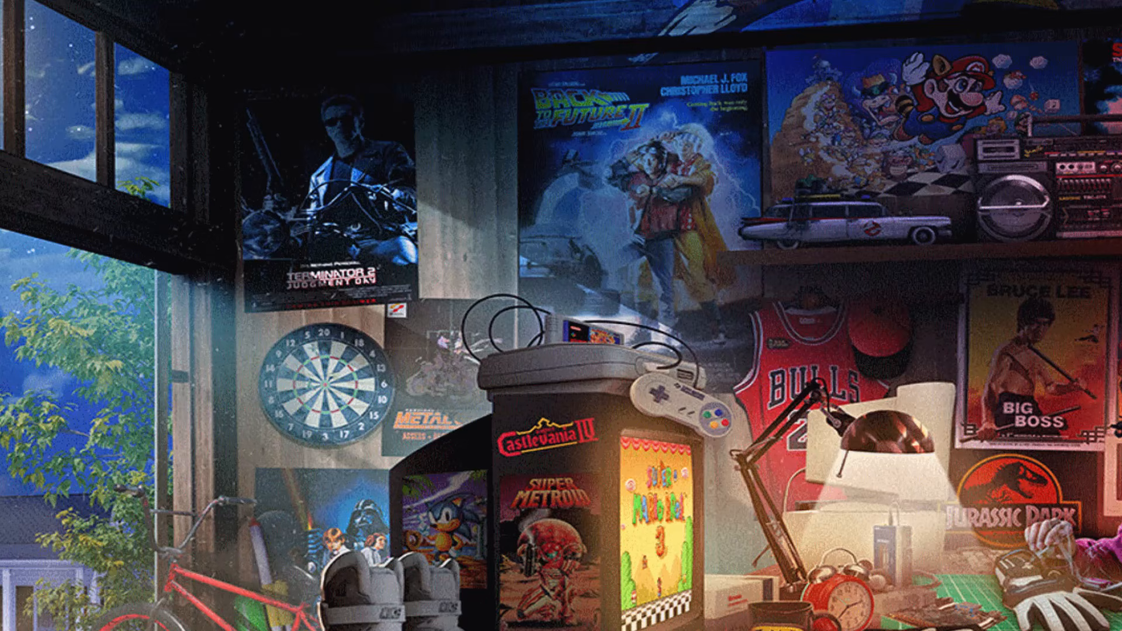
Launch Oracle VirtualBox and start the Batocera USB virtual machine with the snapshot properties pane hidden.
click(484, 625)
scroll(601, 437, down, 1)
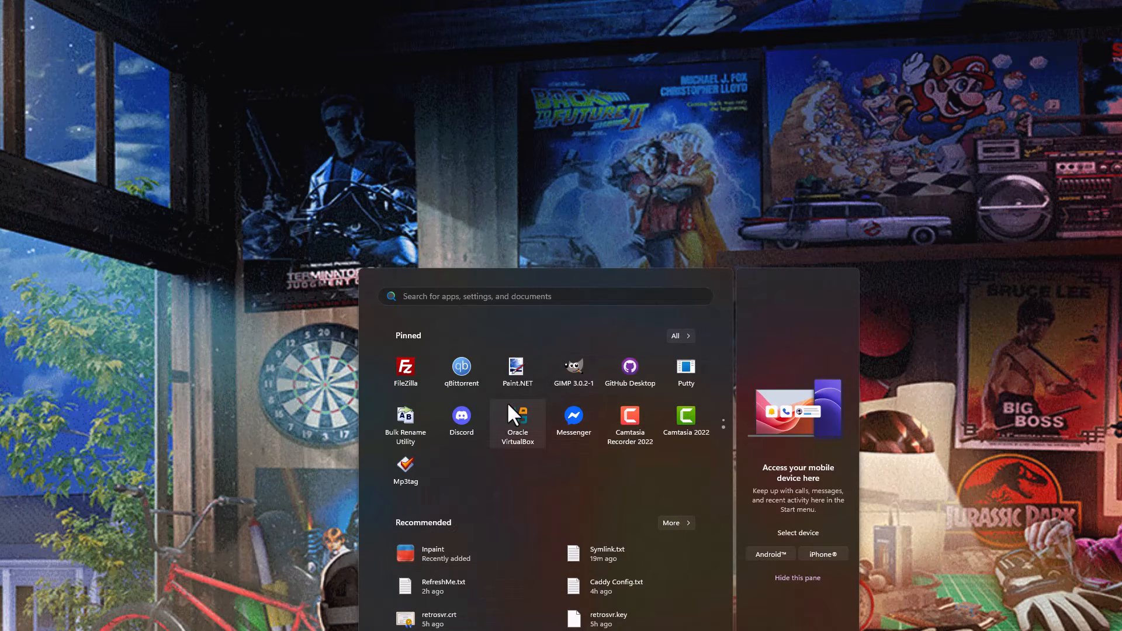
click(523, 423)
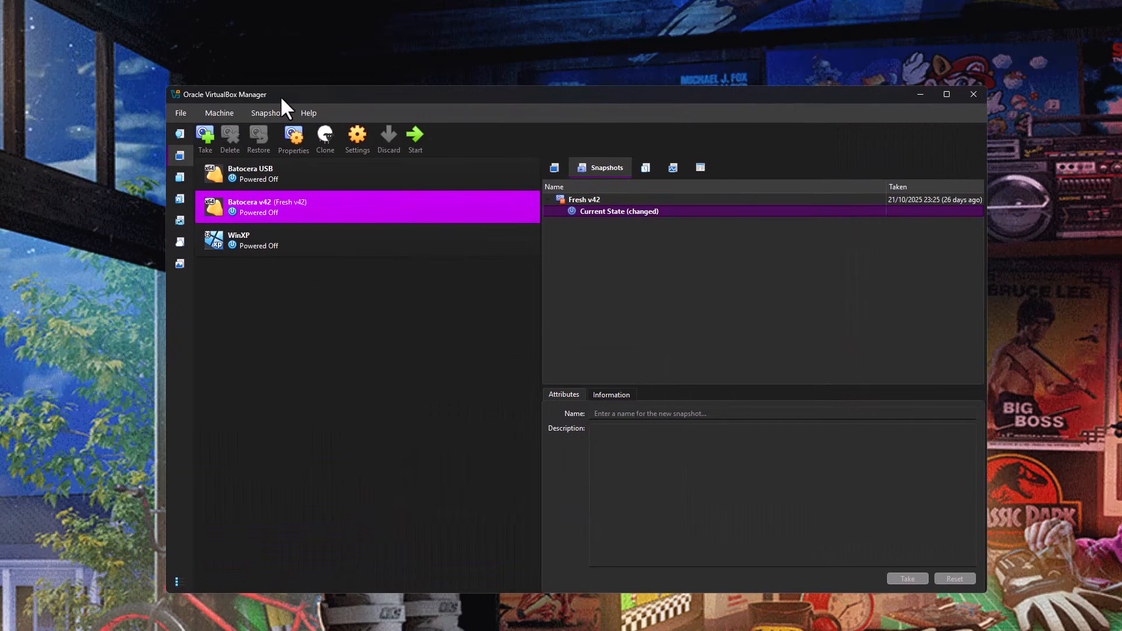
click(284, 179)
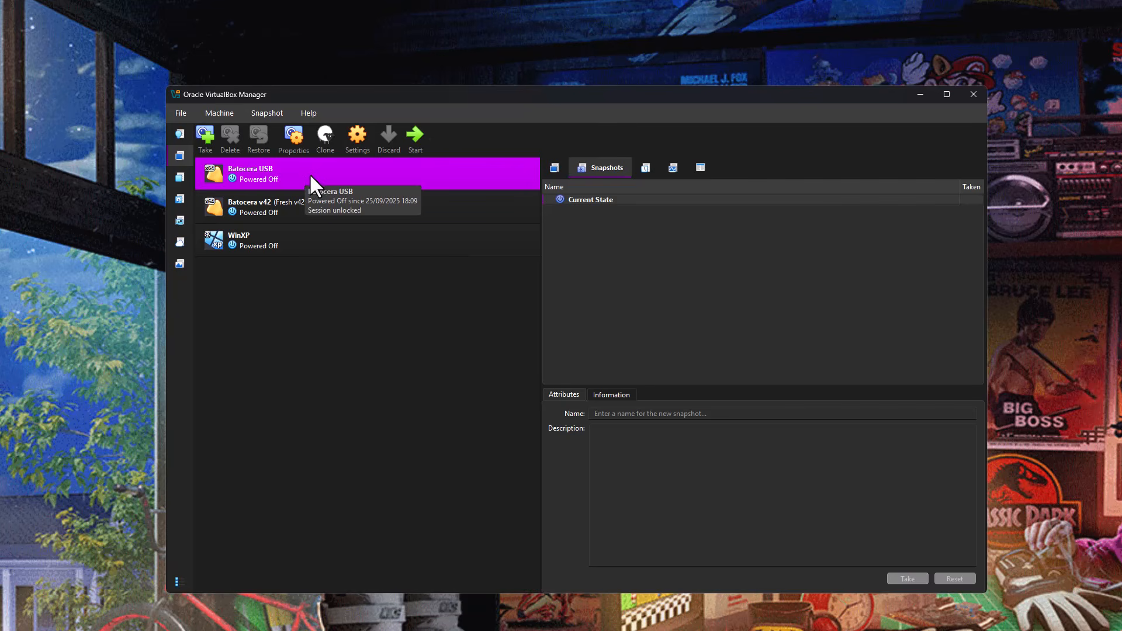
click(295, 138)
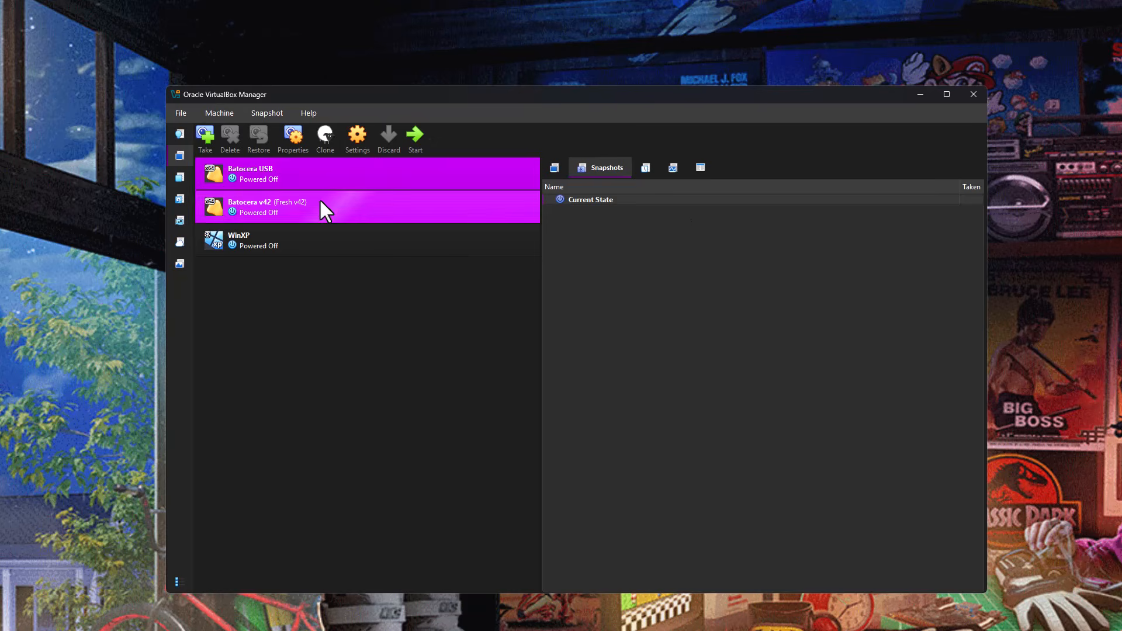
click(416, 144)
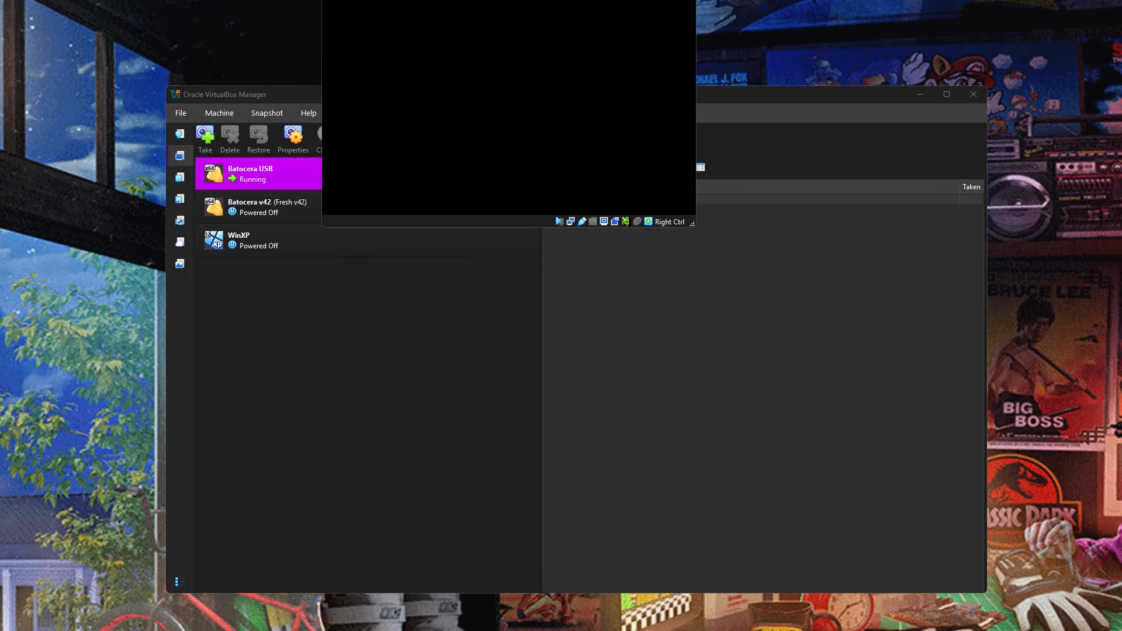
Minimize the VirtualBox Manager, then move and enlarge the Batocera USB window so its whole display fits.
drag(493, 0, 558, 165)
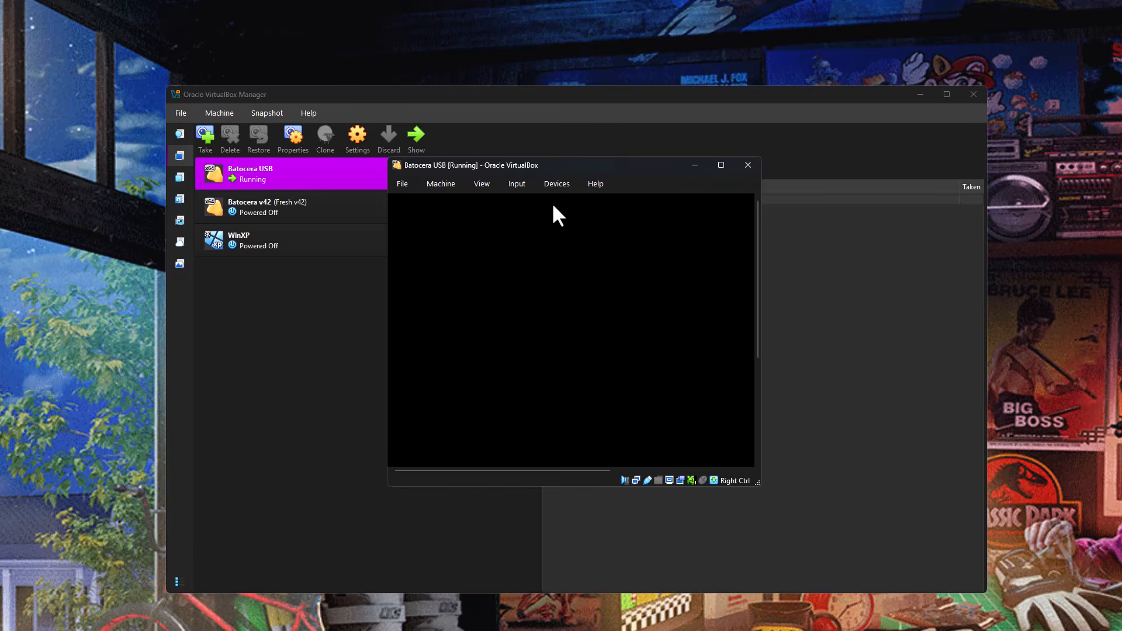
click(920, 94)
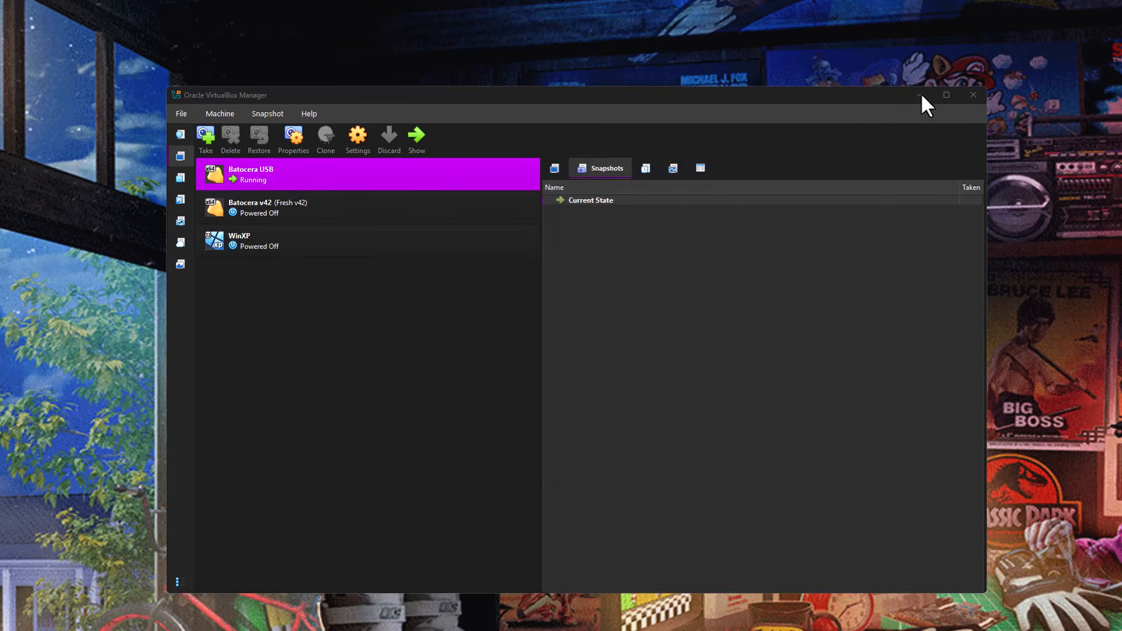
click(920, 93)
drag(560, 162, 414, 99)
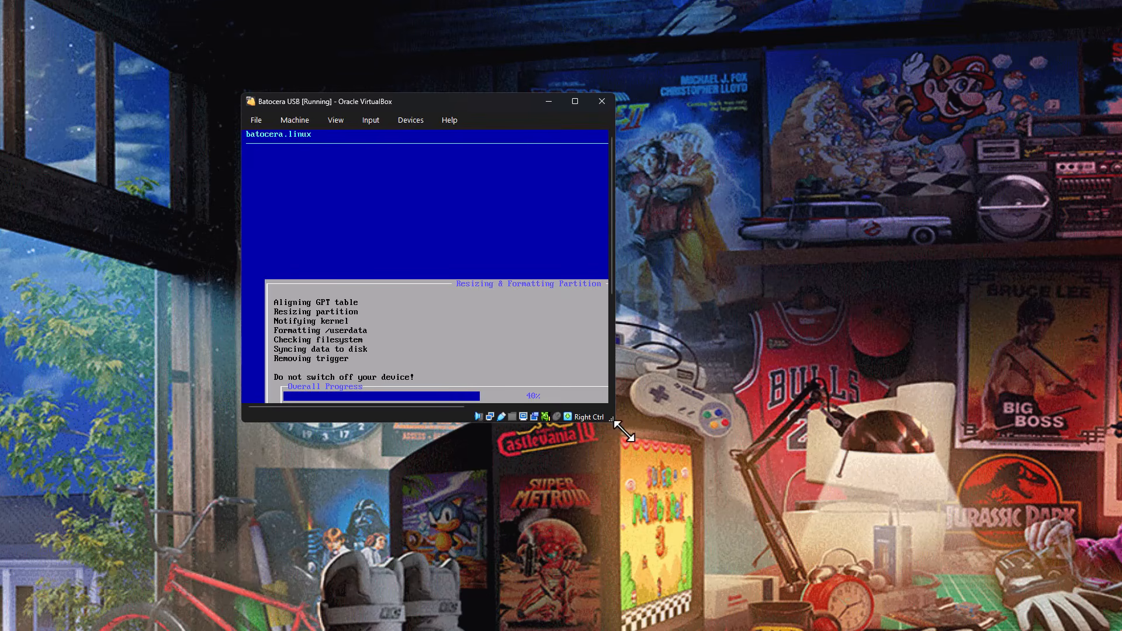
drag(611, 418, 995, 595)
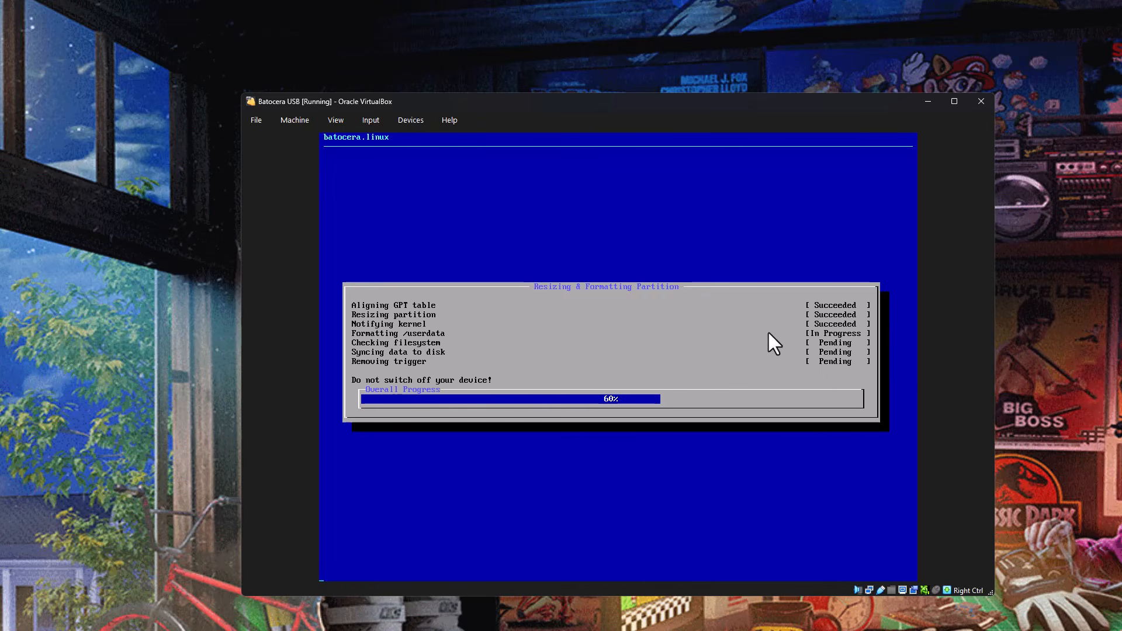
drag(787, 101, 757, 47)
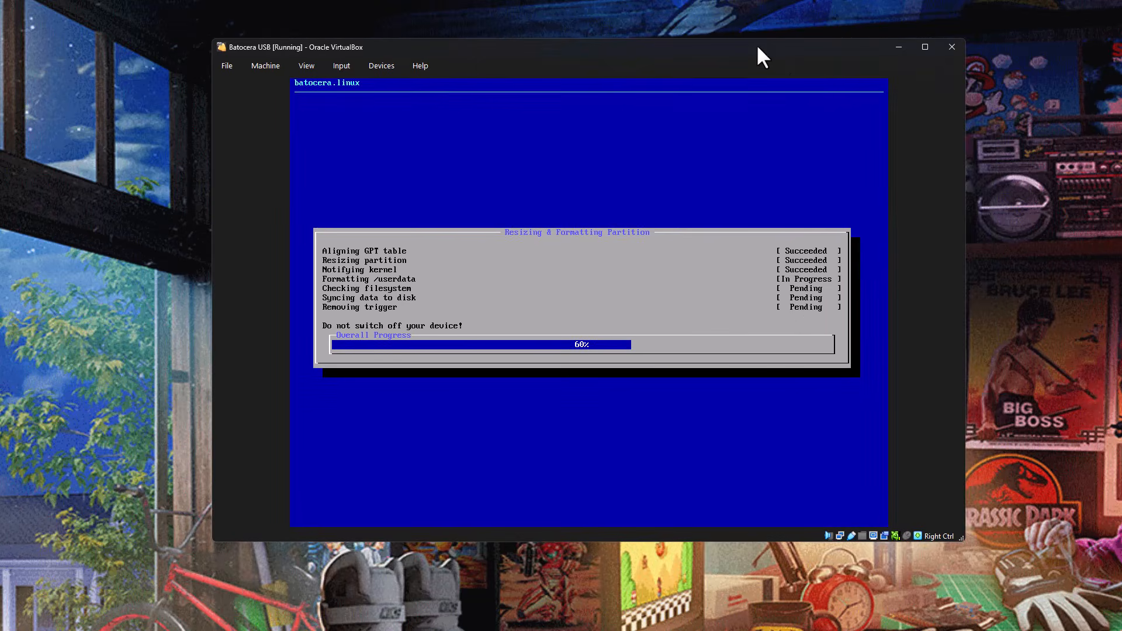
drag(961, 537, 980, 595)
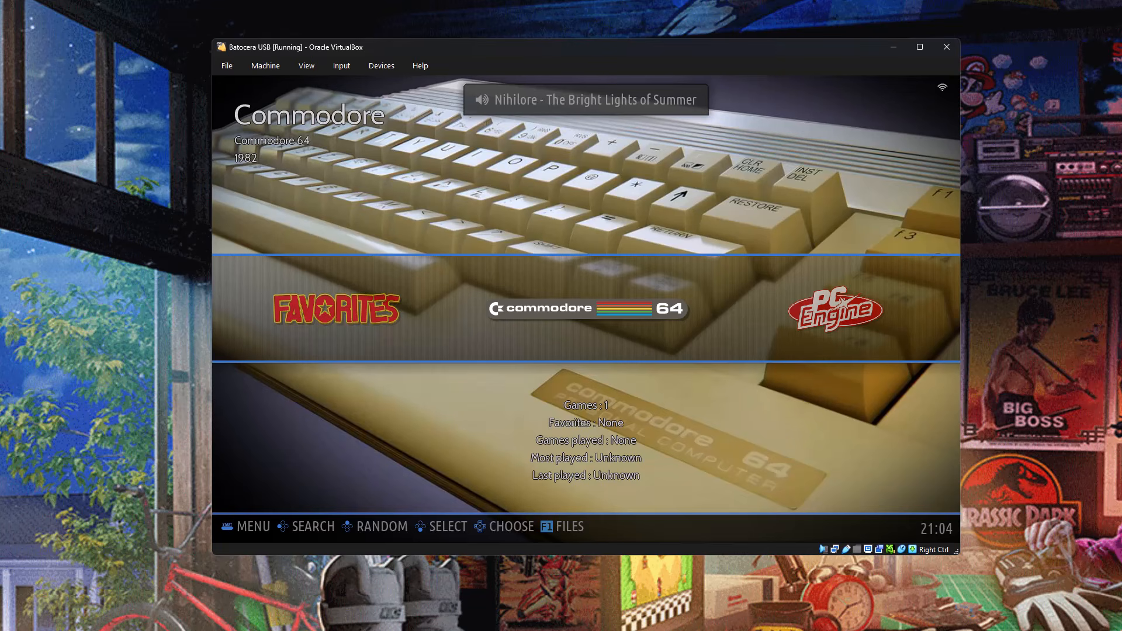
Turn off Frontend Music in Batocera's Sound Settings and return to the system carousel.
key(Return)
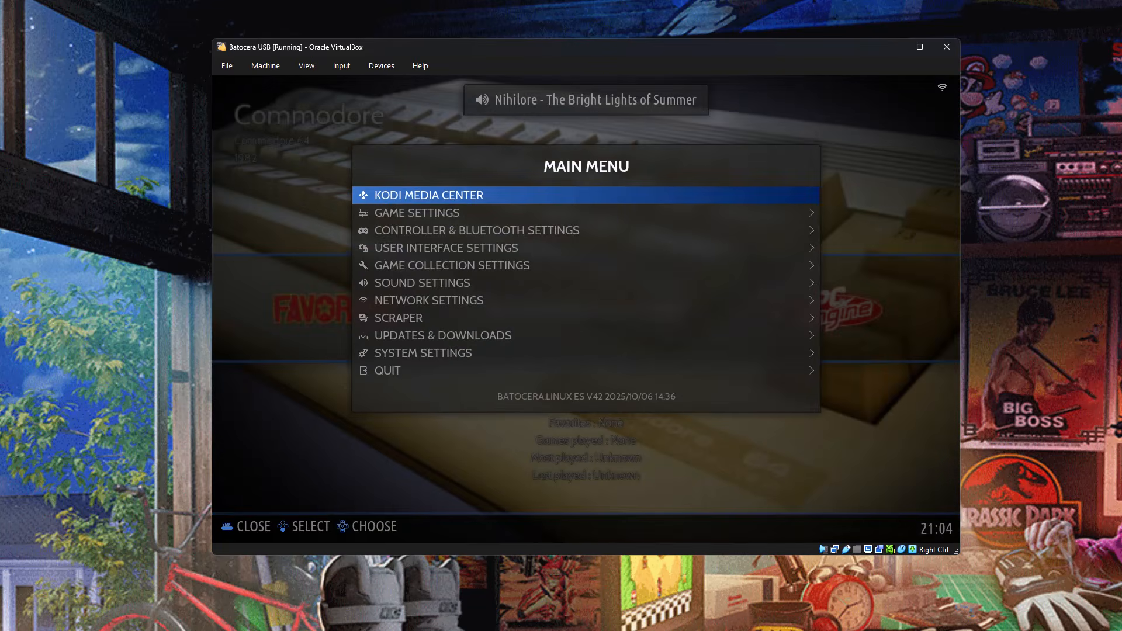
key(Down)
key(Down)
key(Down)
key(Down)
key(Down)
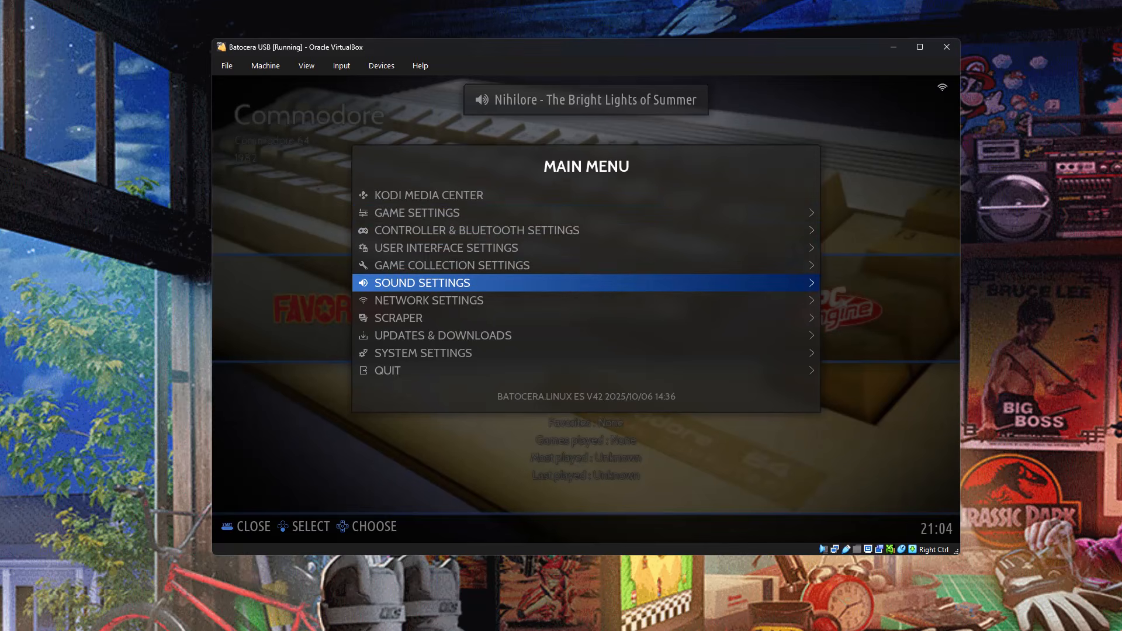
key(Return)
key(Down)
key(Down)
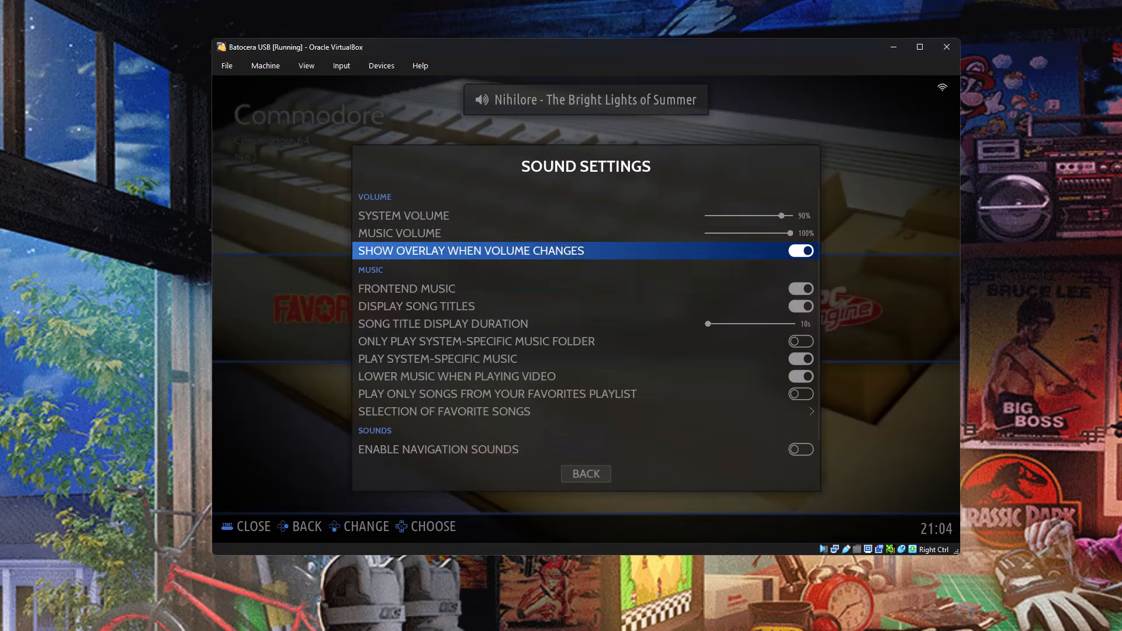
key(Down)
key(Return)
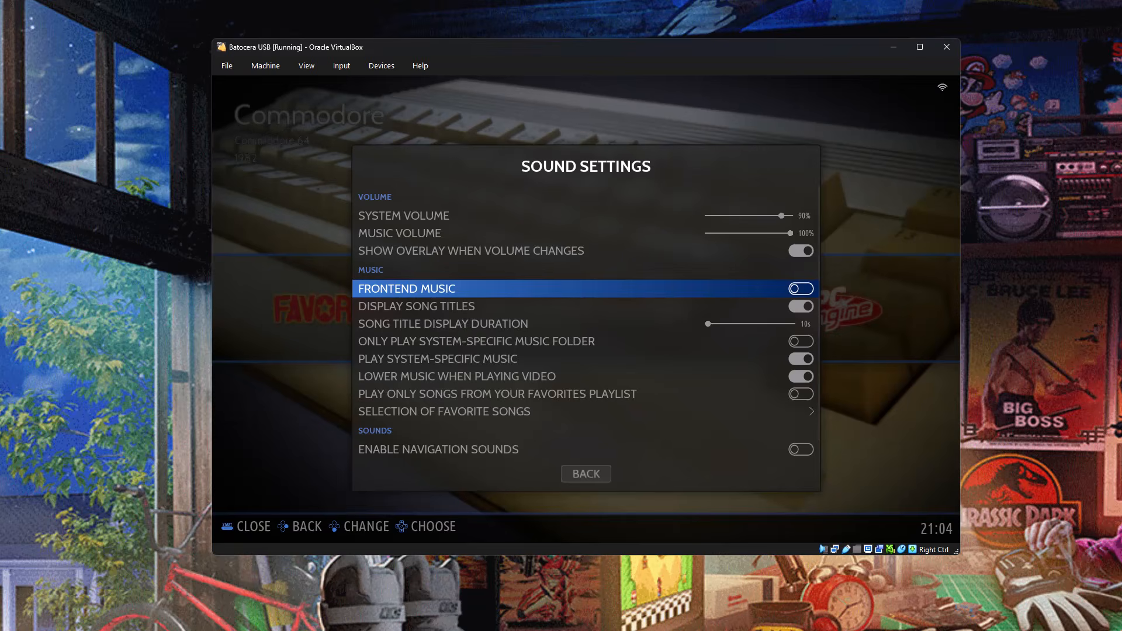
key(Escape)
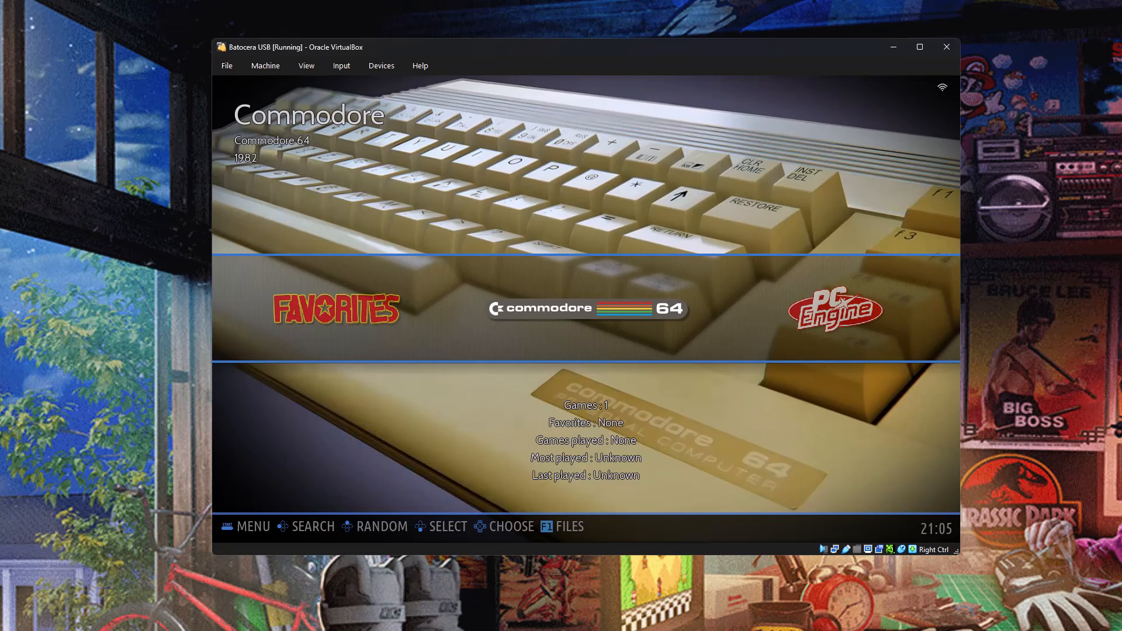
Open the Information page in Batocera's System Settings.
key(Return)
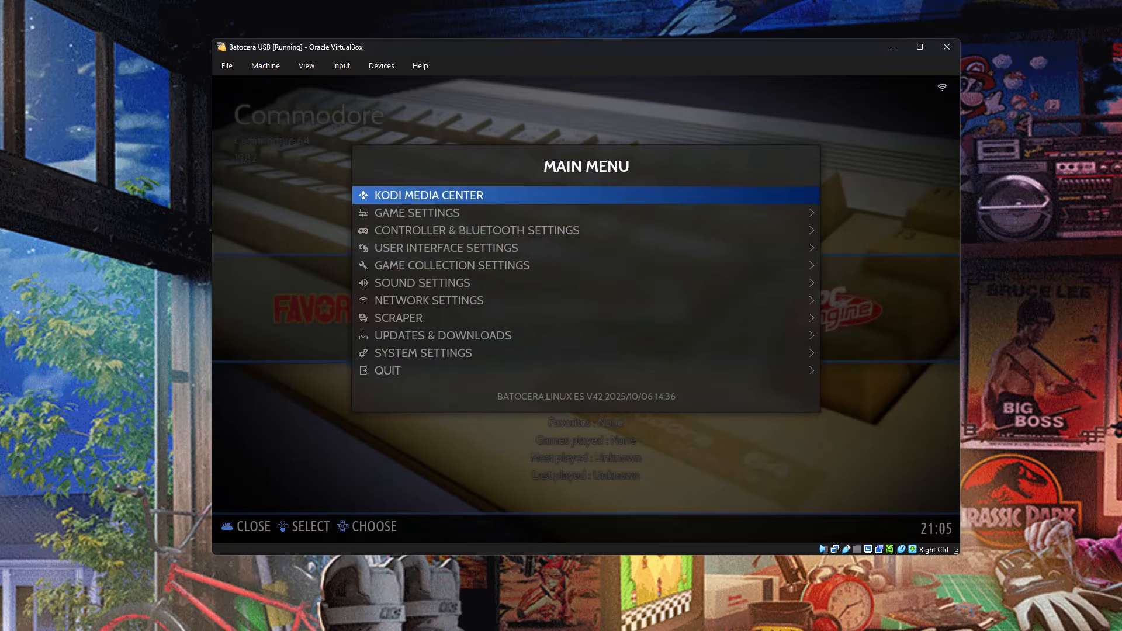
key(Down)
key(Down)
key(Down)
key(Down)
key(Down)
key(Down)
key(Down)
key(Down)
key(Down)
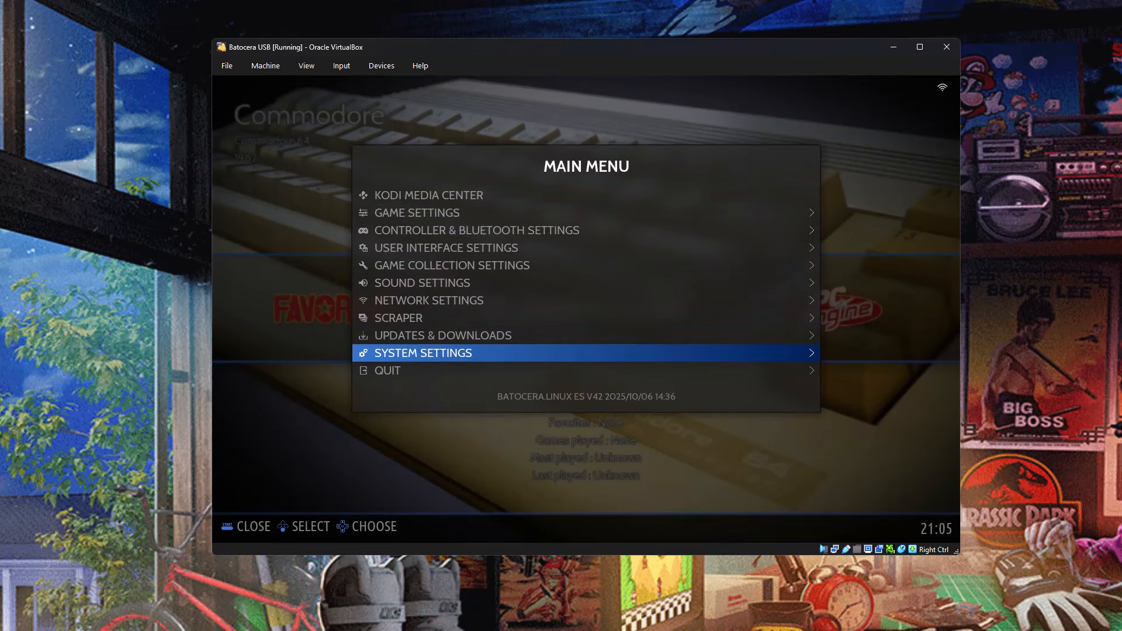
key(Return)
key(Down)
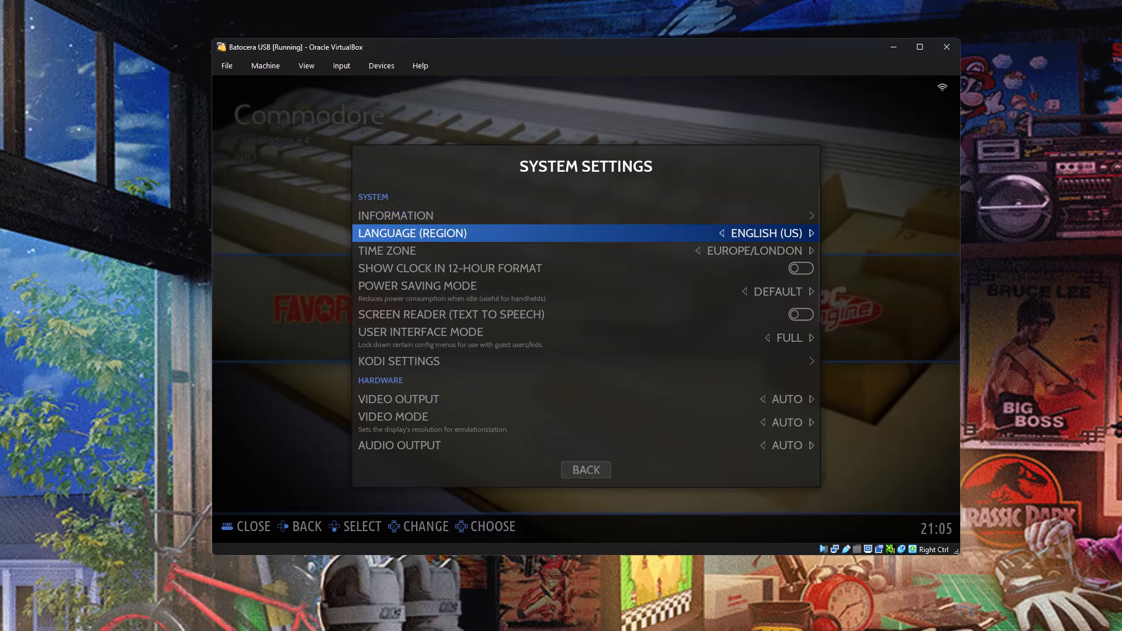
key(Up)
key(Return)
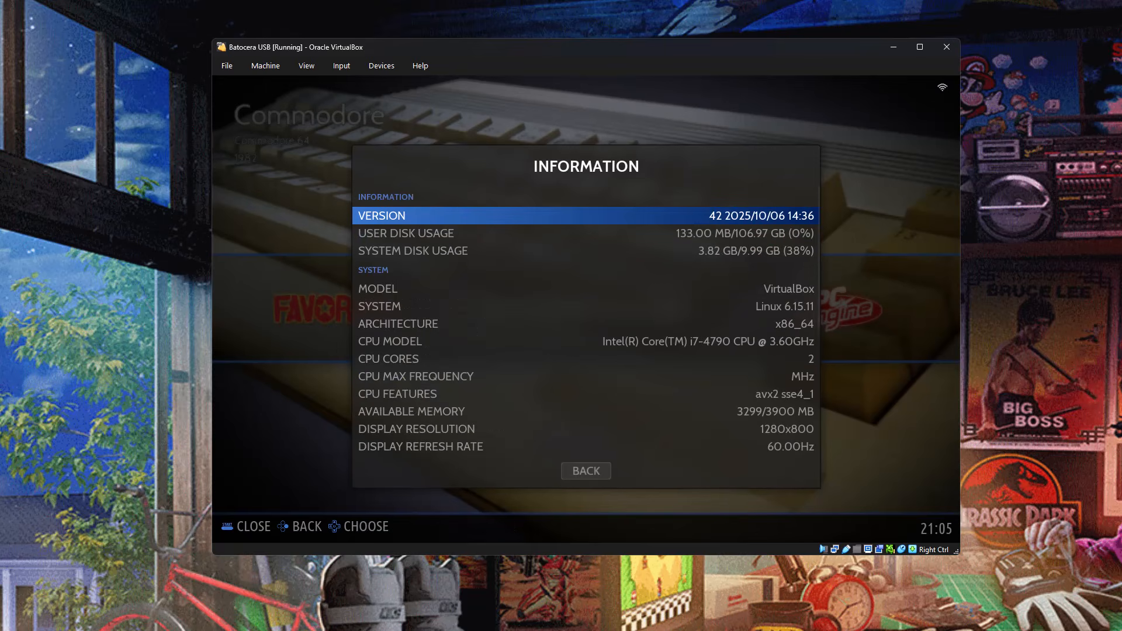
Examine the disk usage, hardware, data partition, network and video driver details, and return to System Settings.
key(Down)
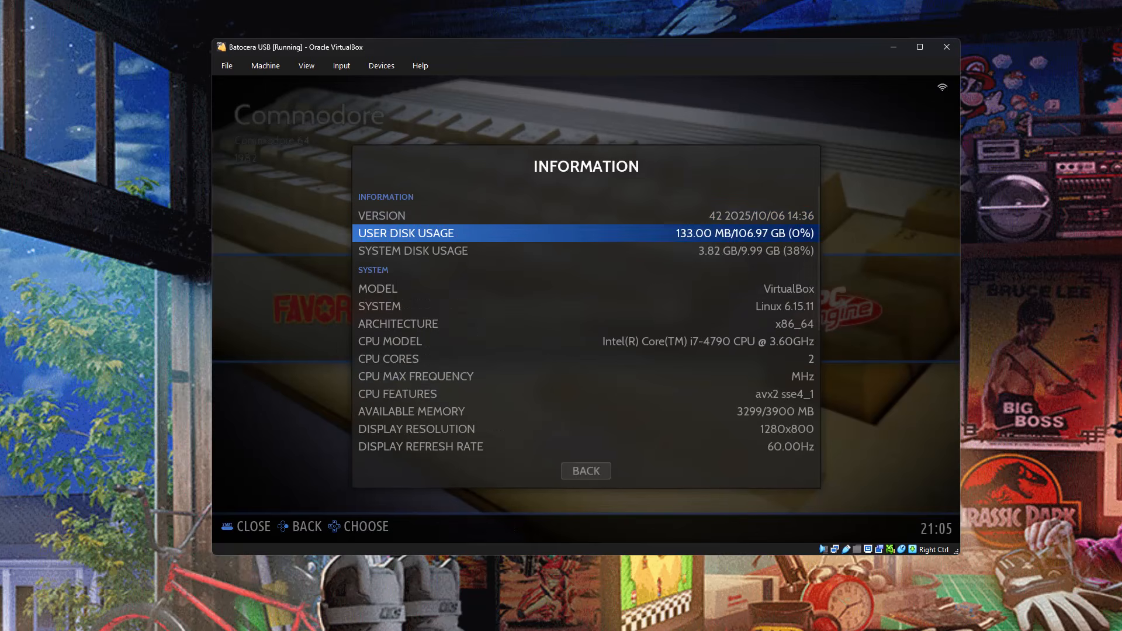
key(Down)
key(Up)
key(Down)
key(Down)
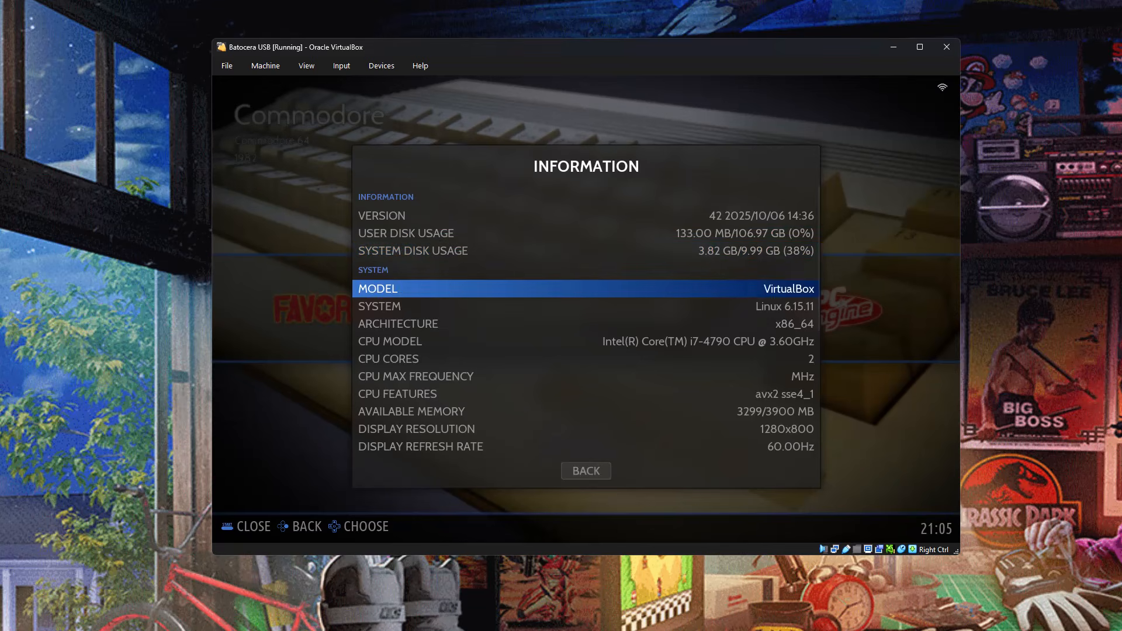
key(Down)
key(Down)
key(Down)
key(Down)
key(Down)
key(Down)
key(Down)
key(Down)
key(Down)
key(Down)
key(Down)
key(Down)
key(Down)
key(Down)
key(Down)
key(Down)
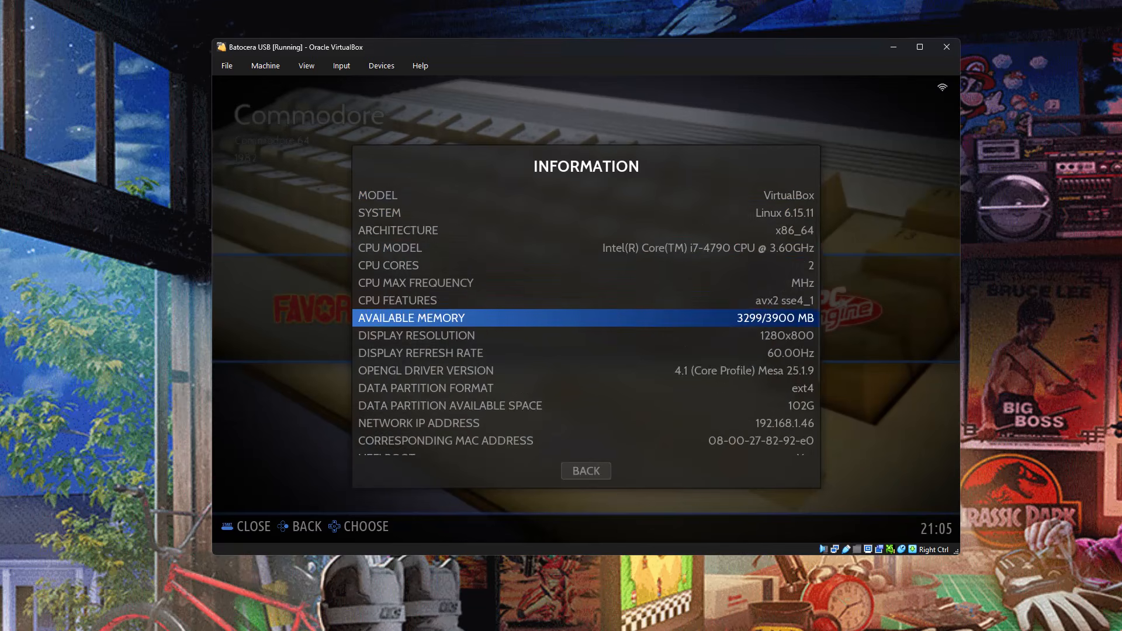
key(Down)
key(Down)
key(Down)
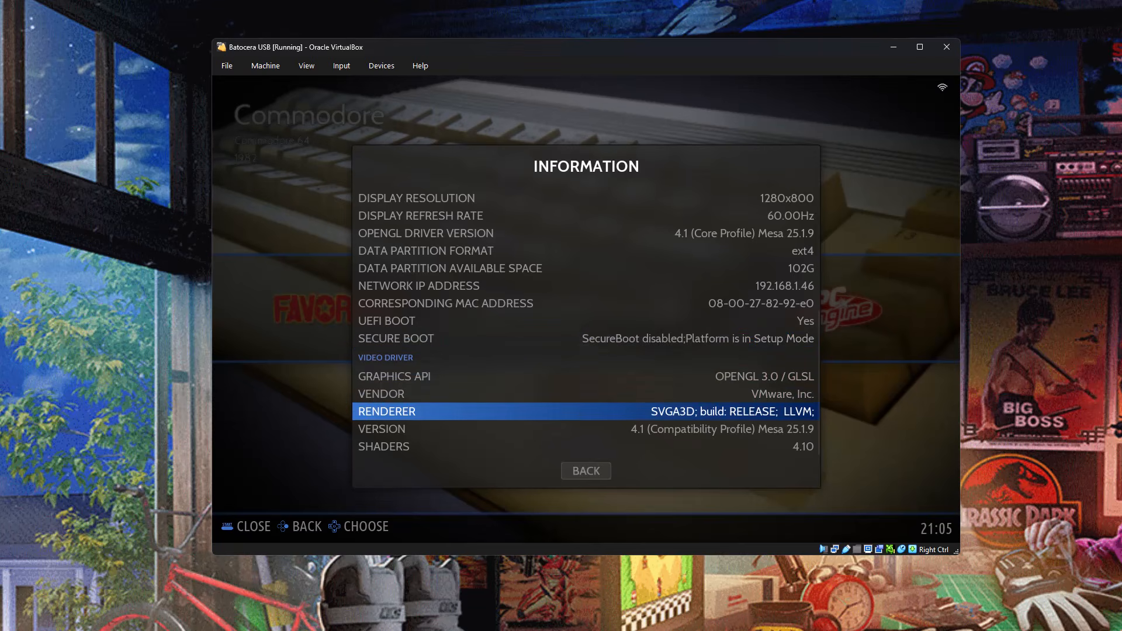
key(Down)
key(Down)
key(Down)
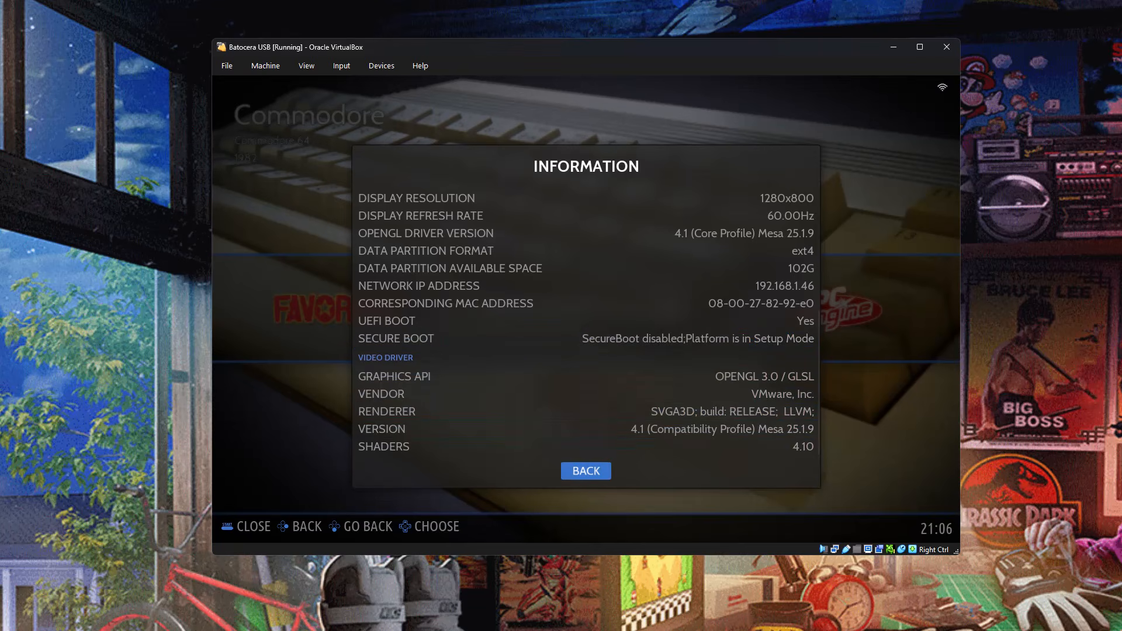
key(Return)
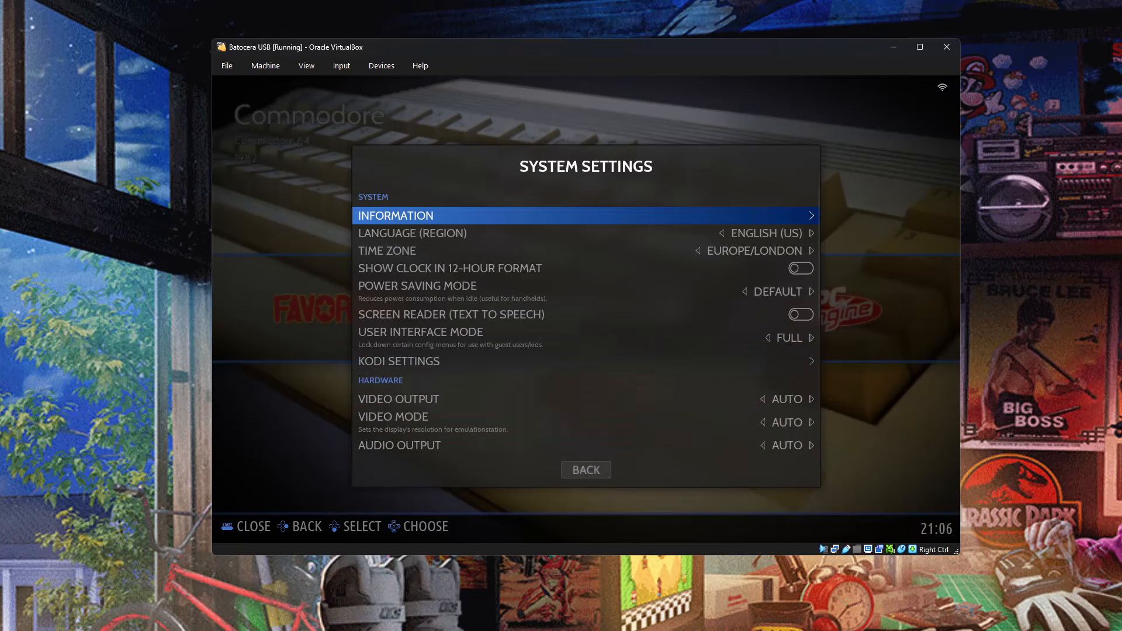
Look through the hardware, storage and advanced entries of System Settings and open Frontend Developer Options.
key(Down)
key(Down)
key(Down)
key(Down)
key(Down)
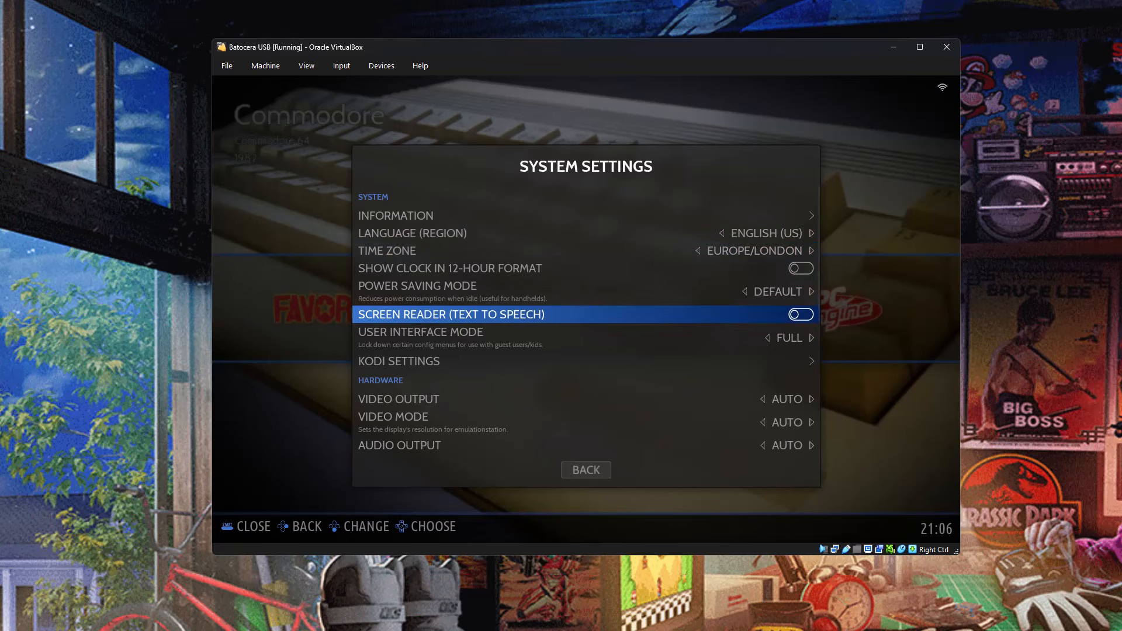
key(Down)
key(Down)
key(Down)
key(Down)
key(Down)
key(Down)
key(Down)
key(Down)
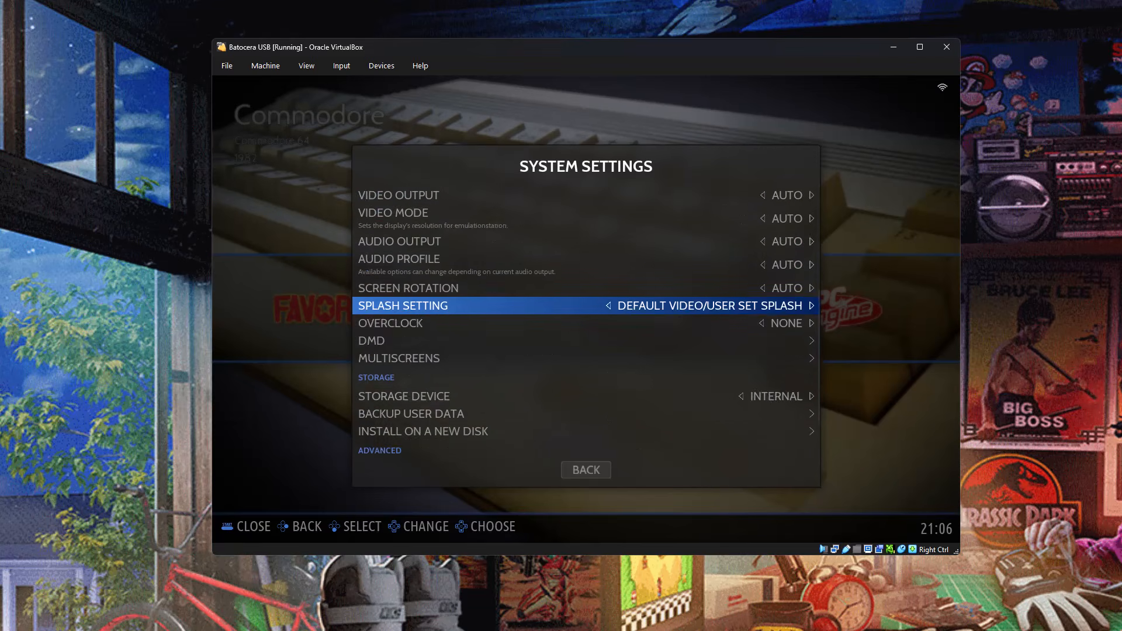
key(Down)
key(Down)
key(Down)
key(Down)
key(Down)
key(Up)
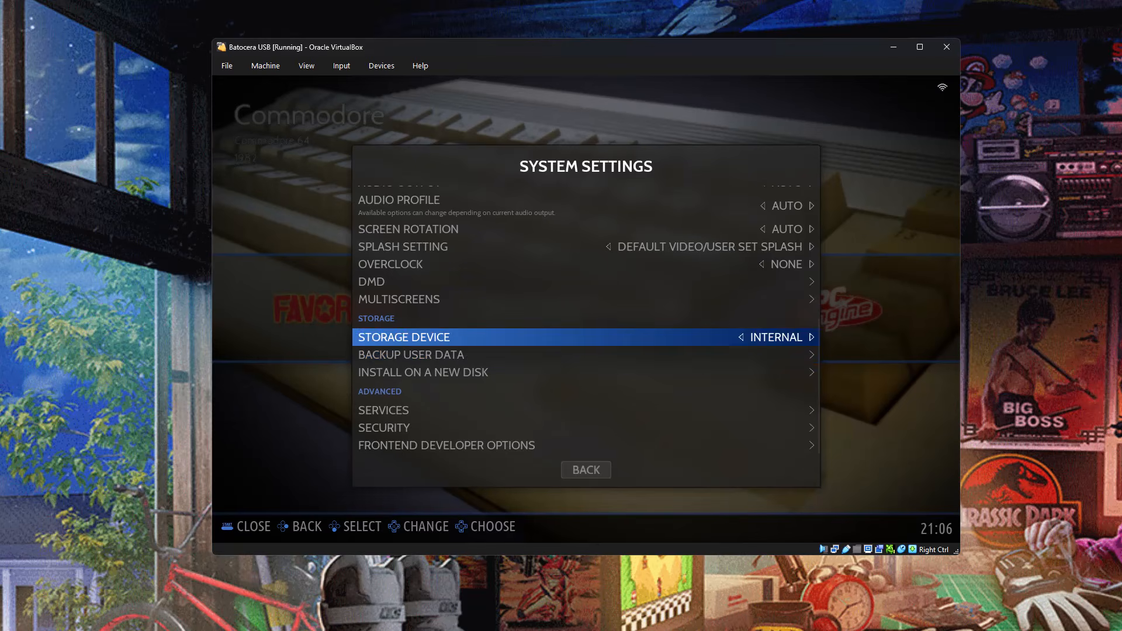
key(Down)
key(Down)
key(Down)
key(Down)
key(Down)
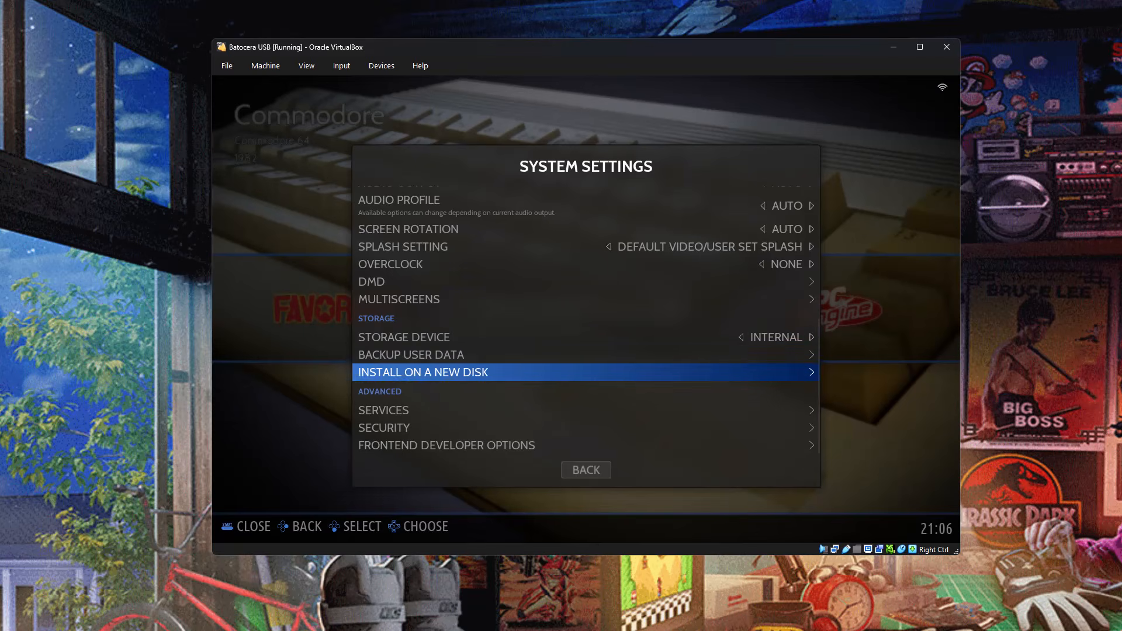
key(Return)
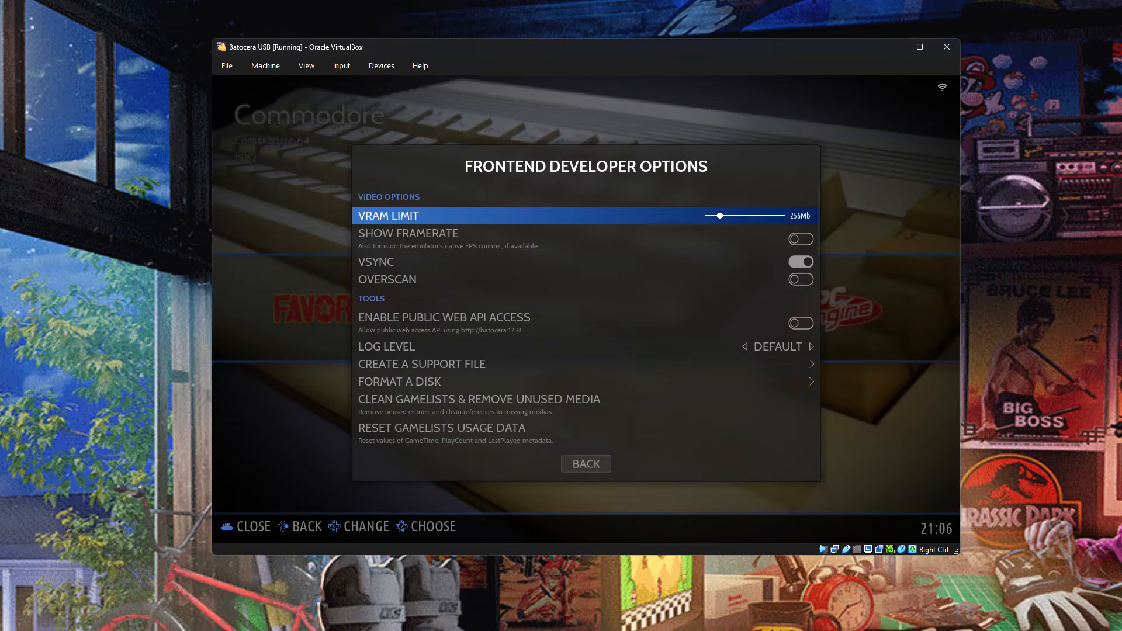
Open the Format a Disk tool in Frontend Developer Options and look over its device and file system entries.
key(Down)
key(Down)
key(Down)
key(Down)
key(Down)
key(Down)
key(Down)
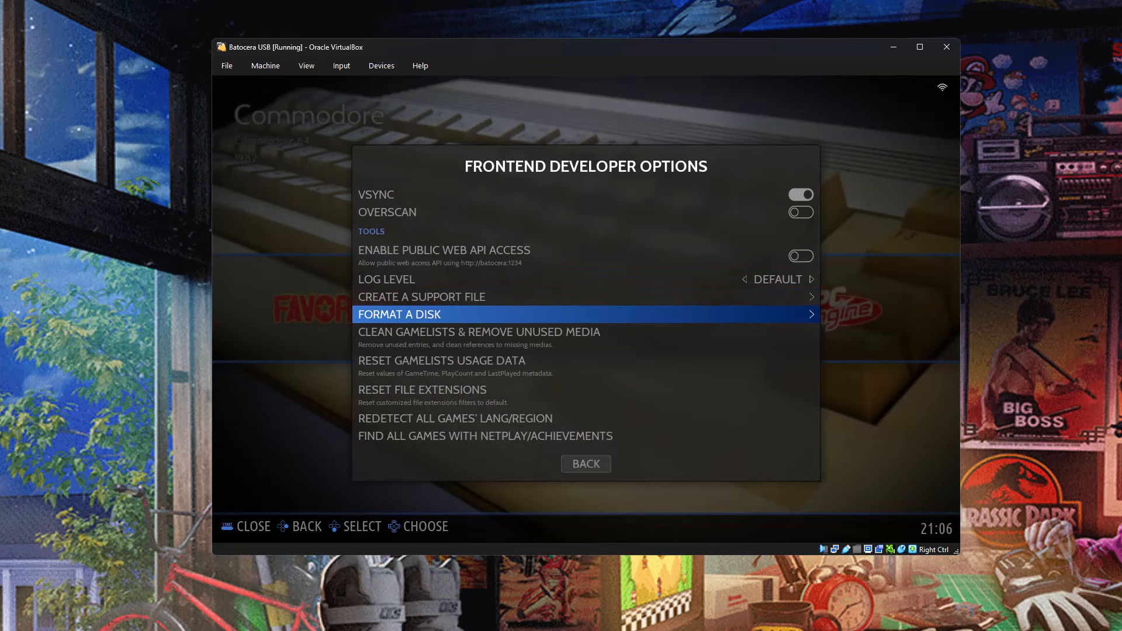
key(Return)
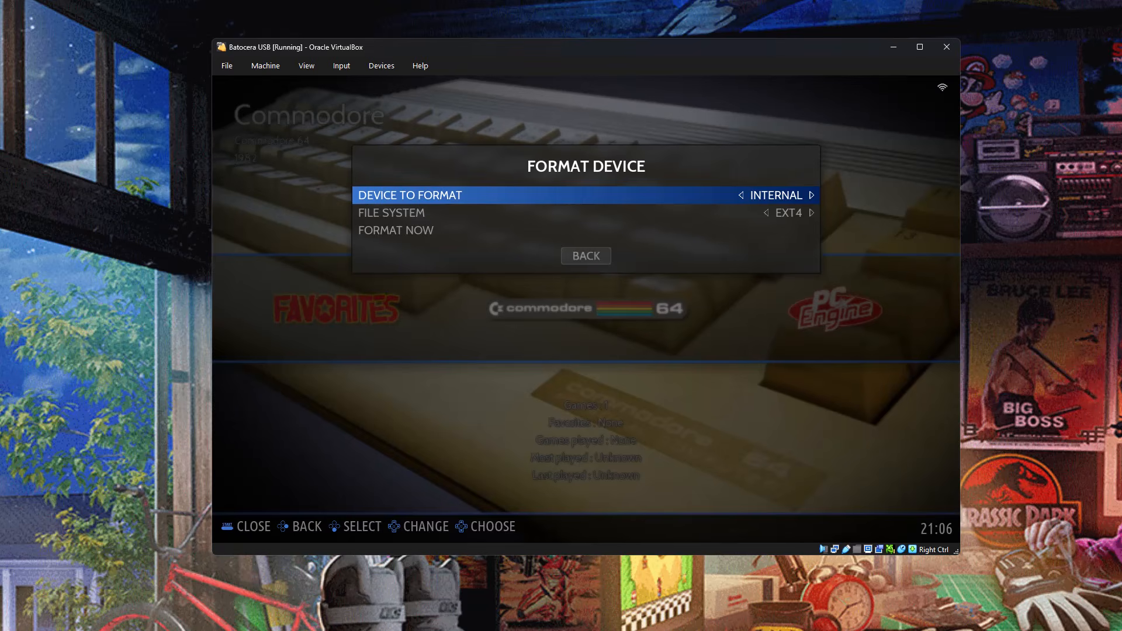
key(Down)
key(Down)
key(Up)
key(Up)
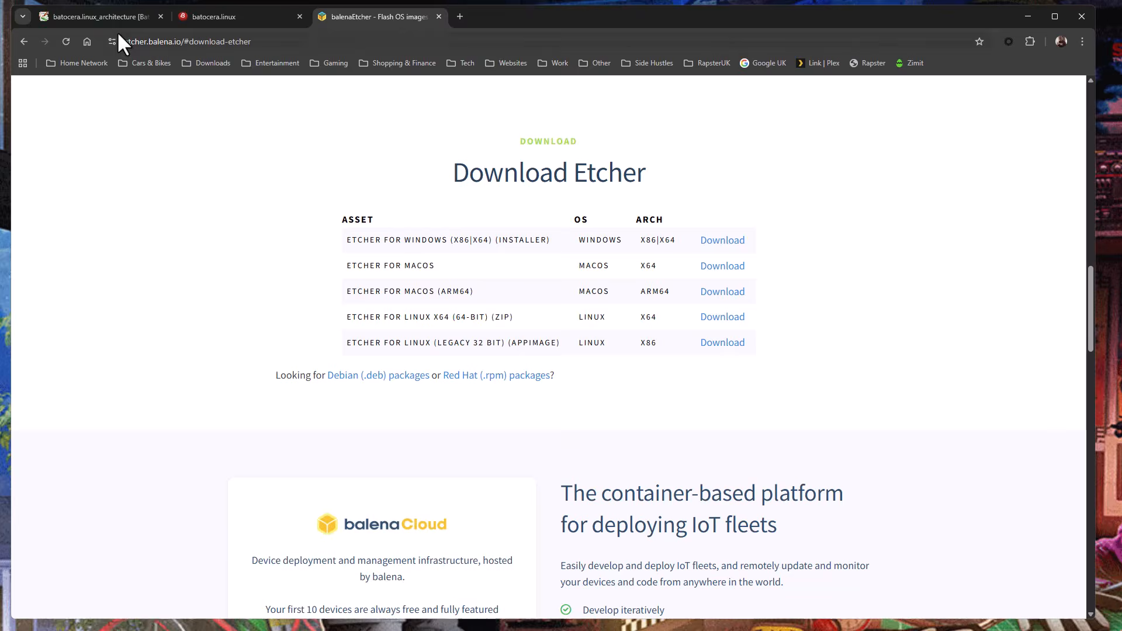
Switch to the Batocera wiki in the browser and read about the boot and userdata partitions and the alternative filesystems, highlighting NTFS.
click(96, 24)
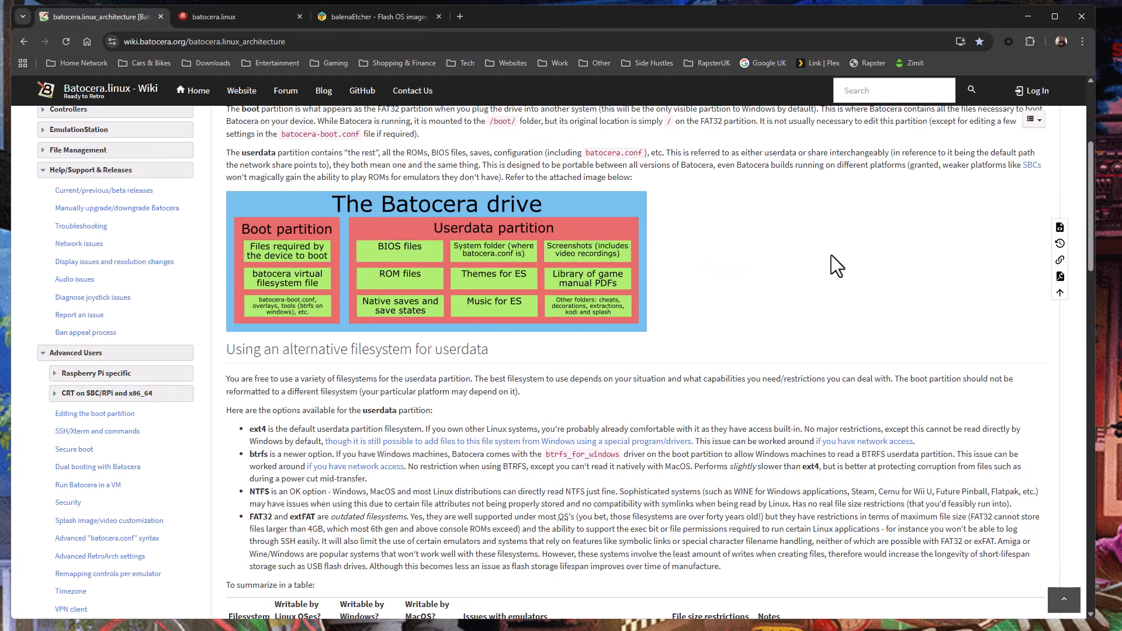
scroll(831, 254, up, 3)
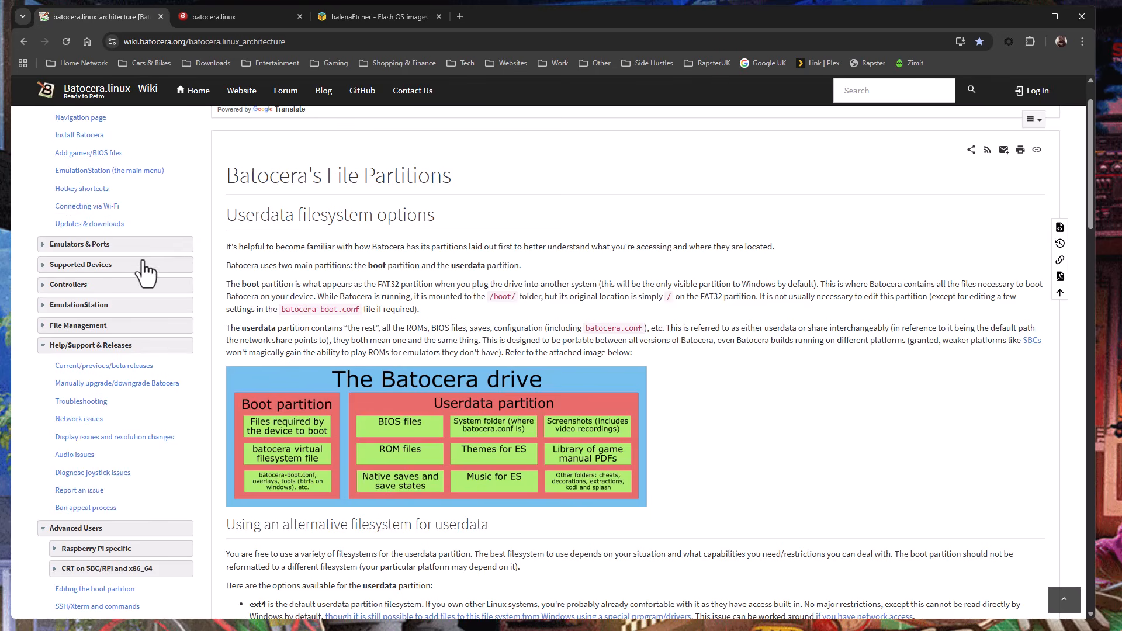
scroll(146, 272, up, 1)
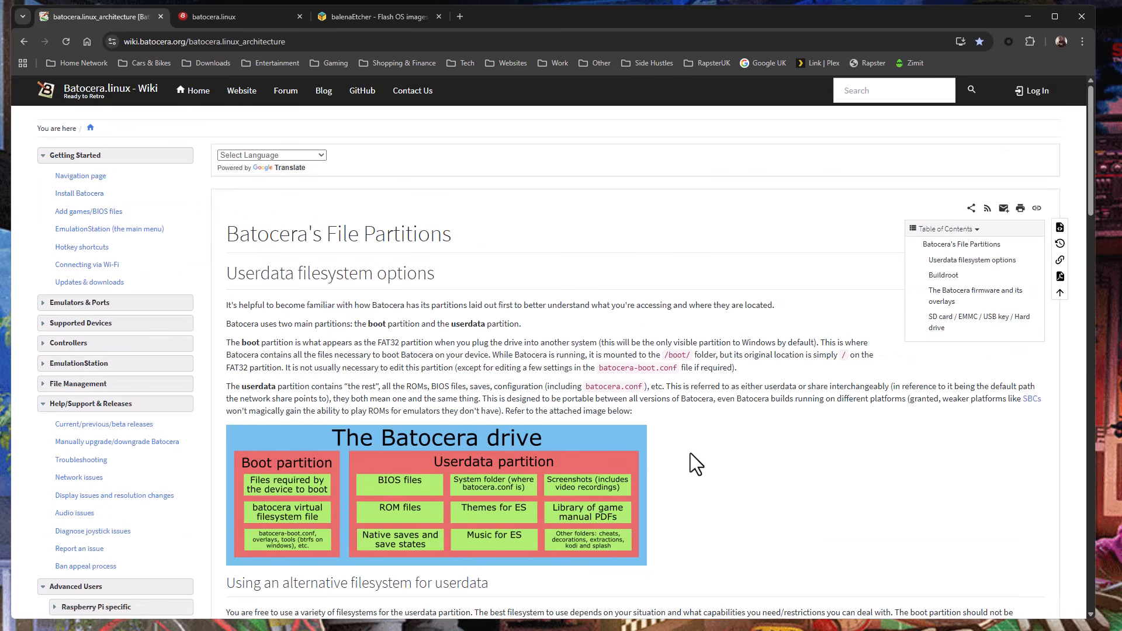
scroll(696, 461, down, 1)
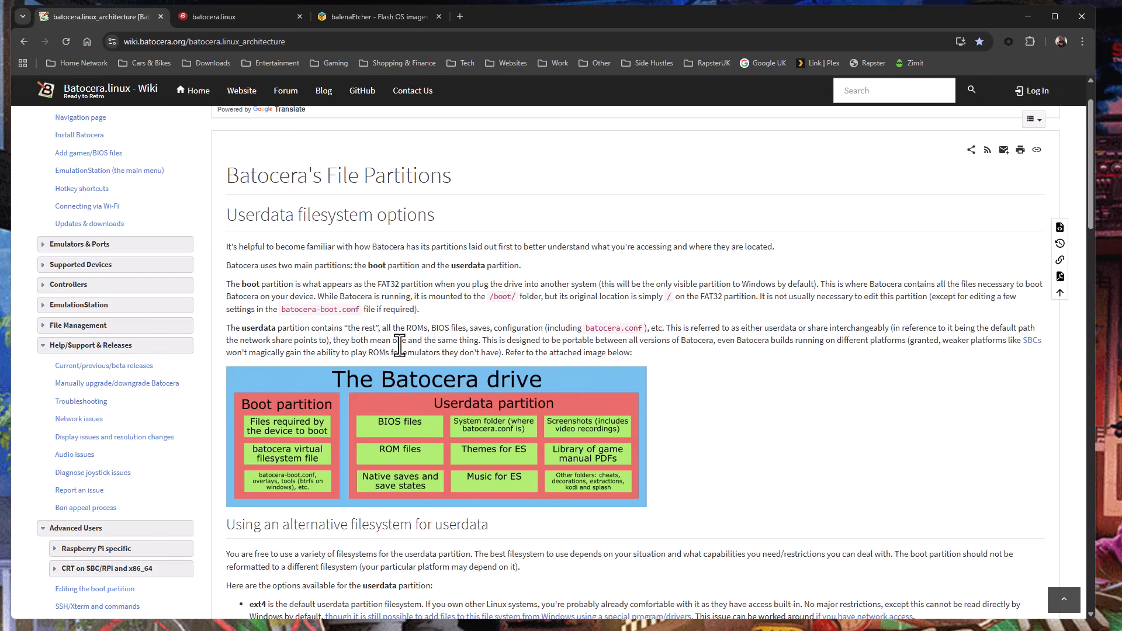
scroll(673, 442, down, 2)
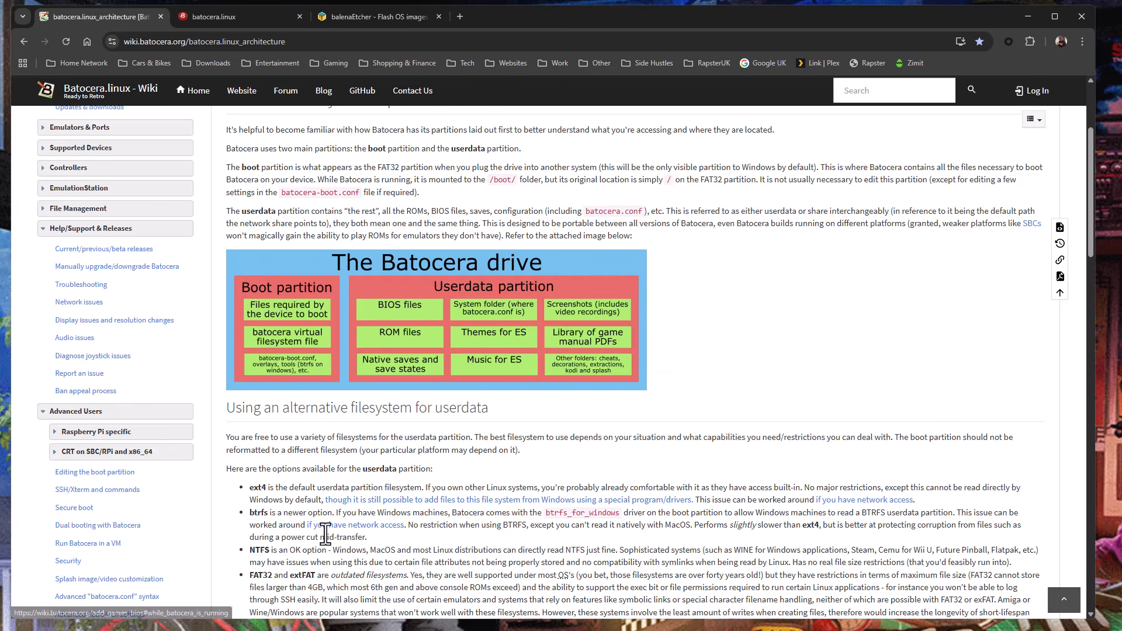
drag(249, 550, 272, 552)
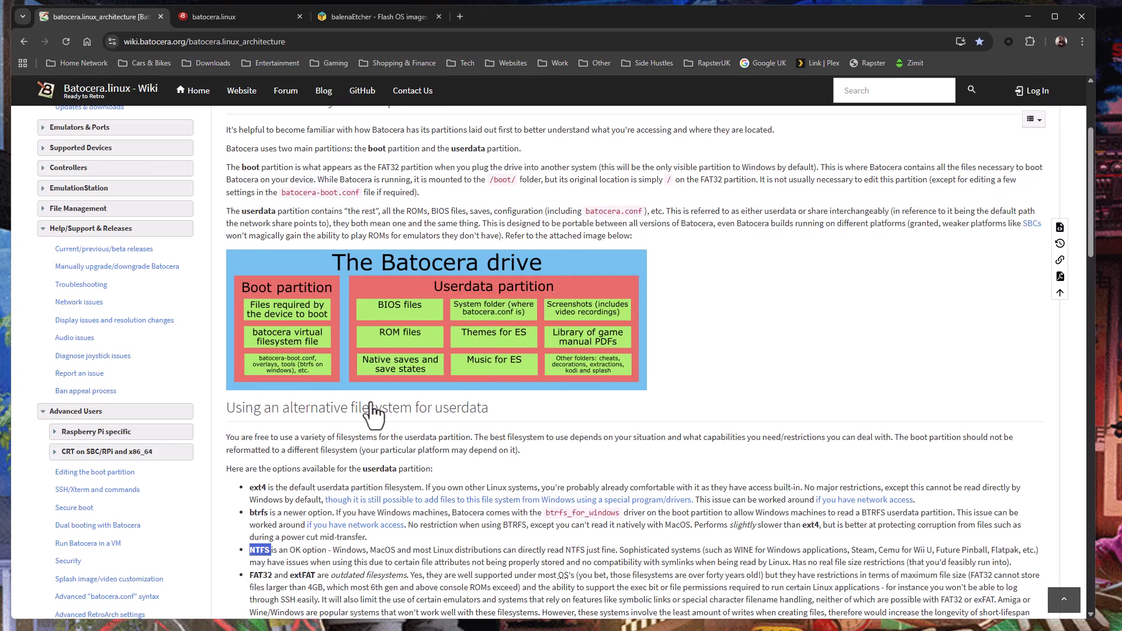
Examine the wiki's filesystem comparison table, highlighting the emulator issues entry for btrfs, and return to the Batocera virtual machine.
scroll(414, 523, up, 3)
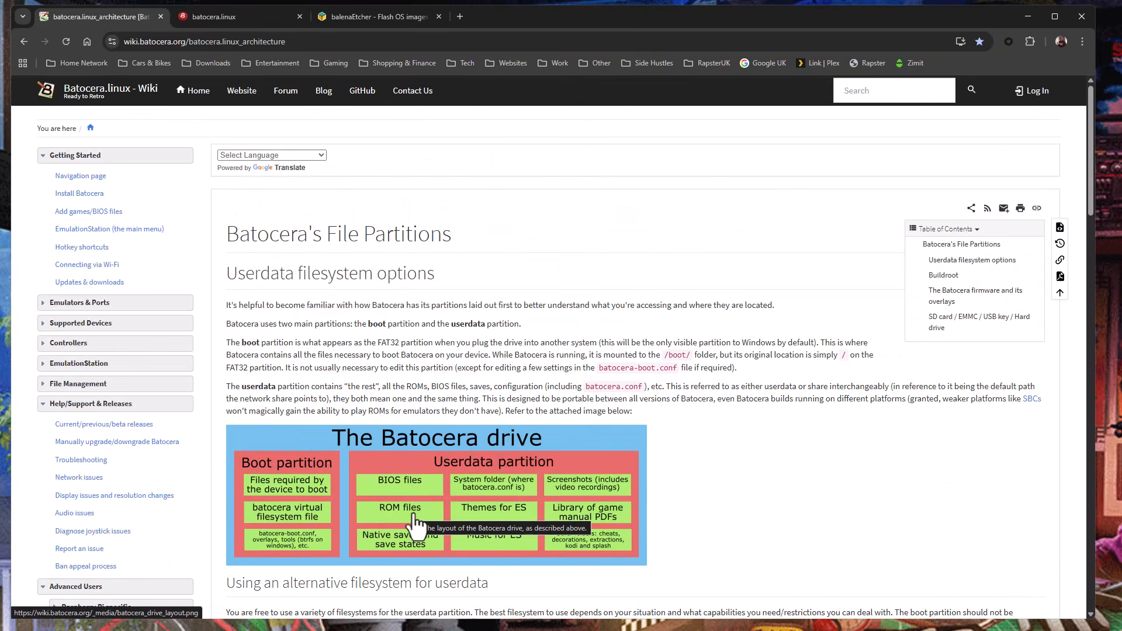
scroll(414, 523, down, 6)
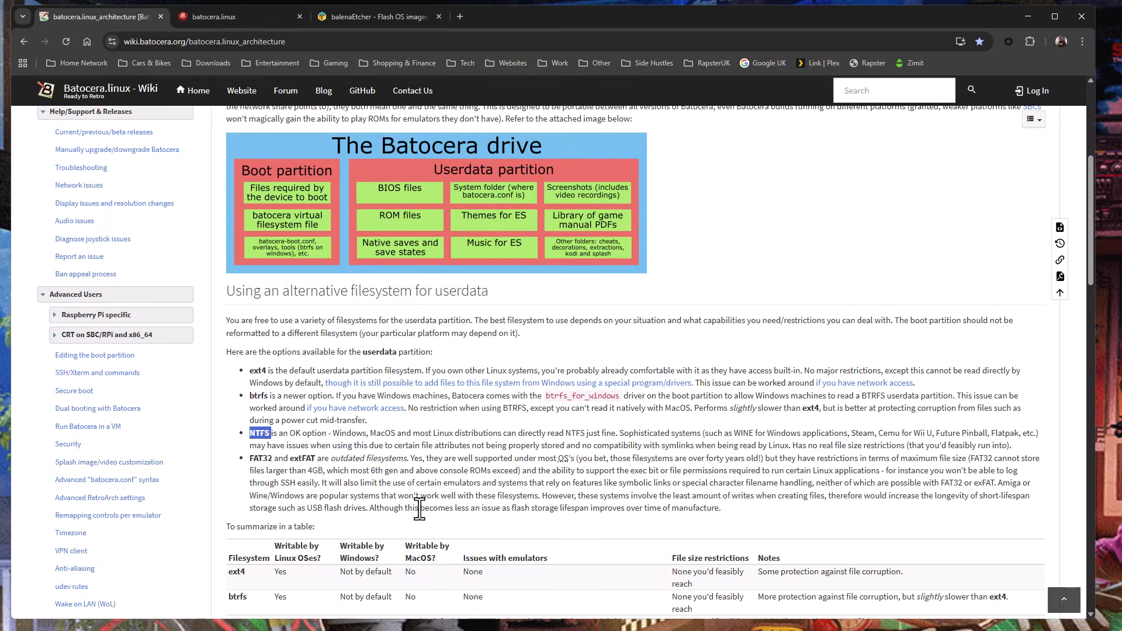
scroll(430, 500, down, 2)
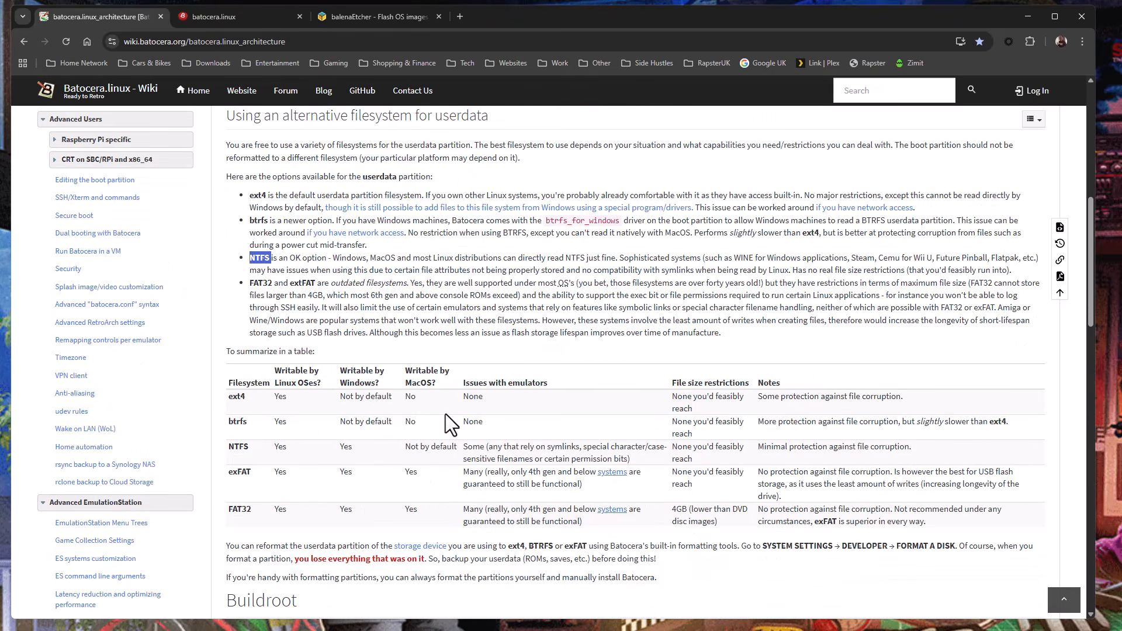
scroll(449, 423, down, 1)
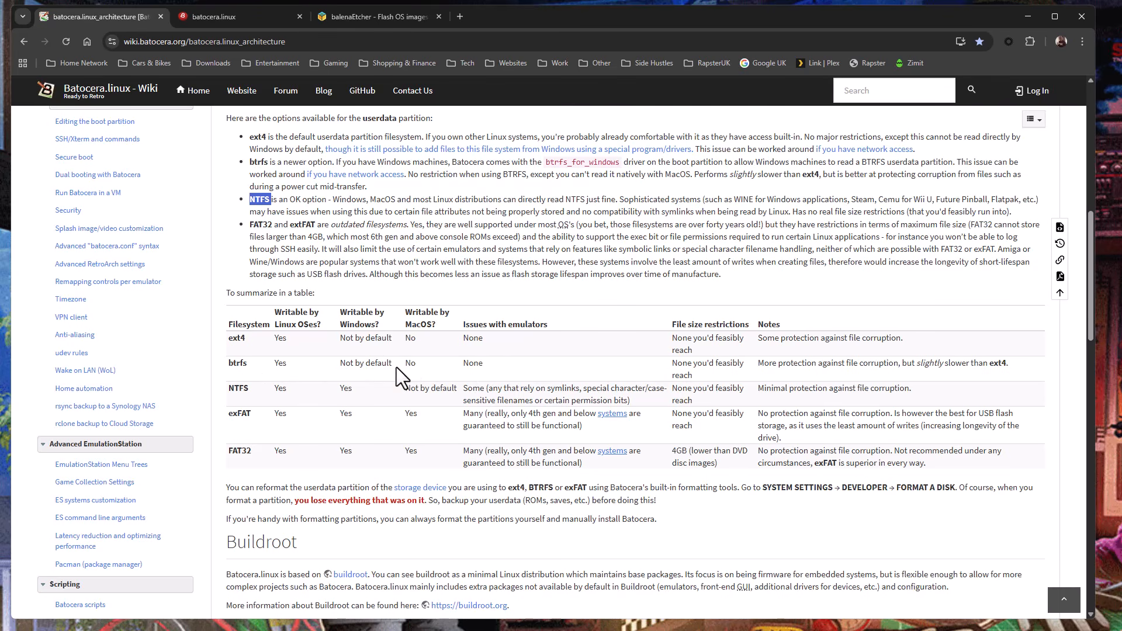
drag(489, 362, 463, 363)
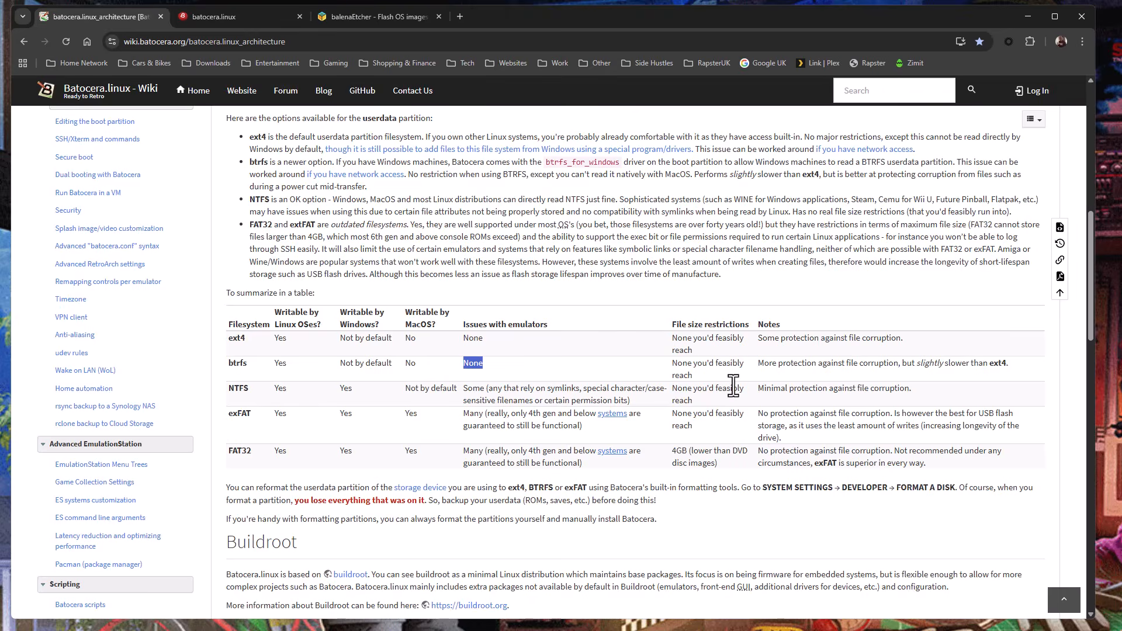
scroll(727, 386, up, 1)
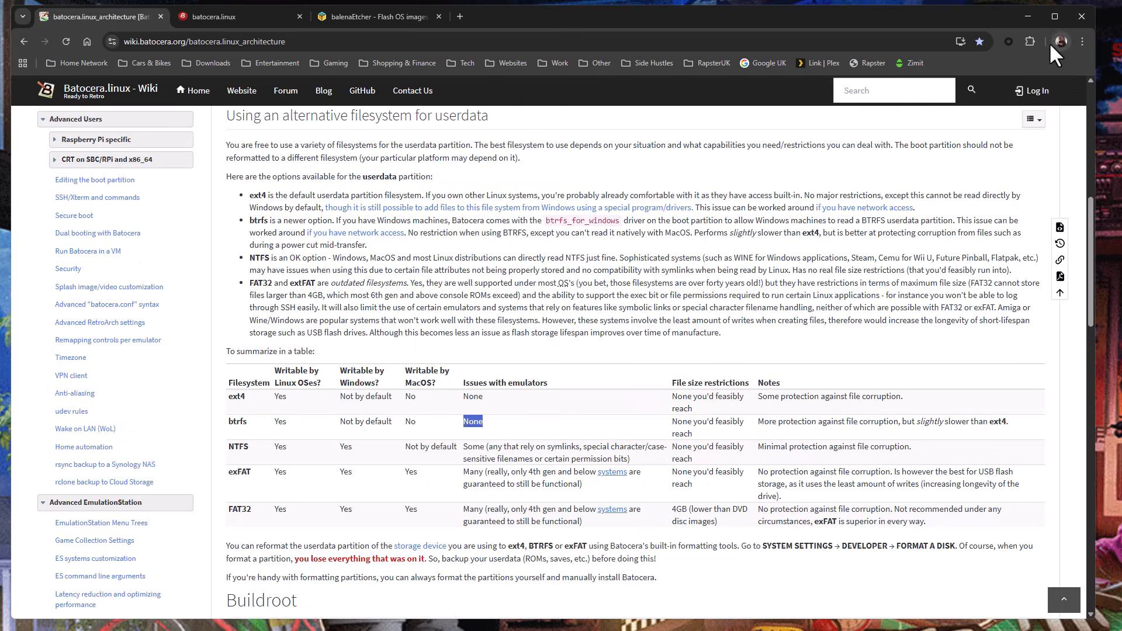
click(1026, 17)
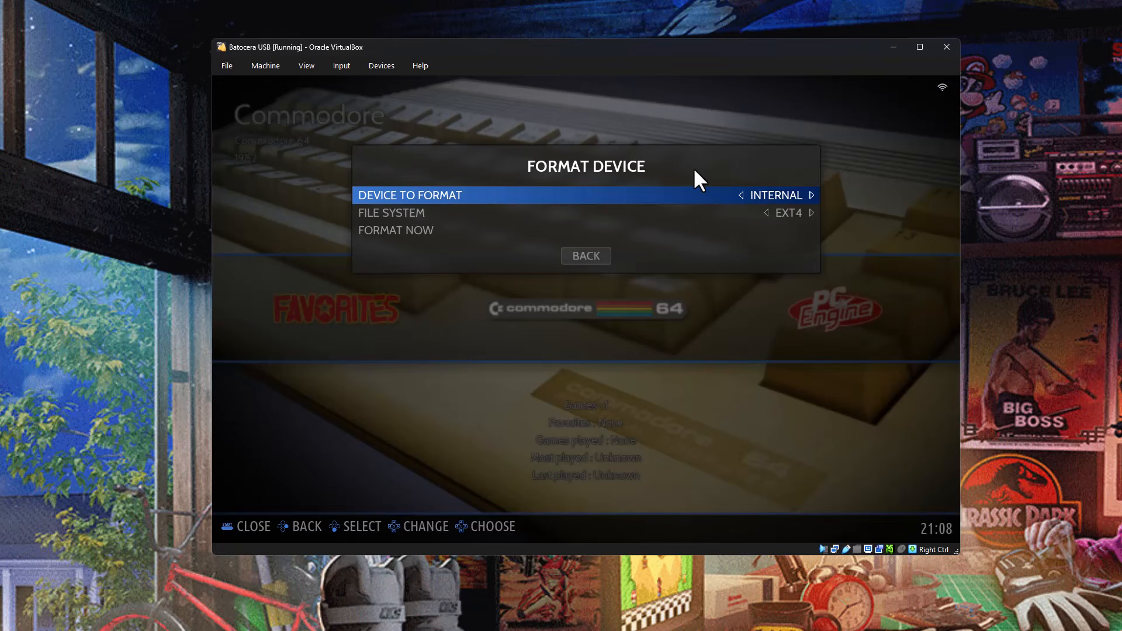
Cycle through the available file systems for the internal device in Format Device, and go back without formatting.
key(Down)
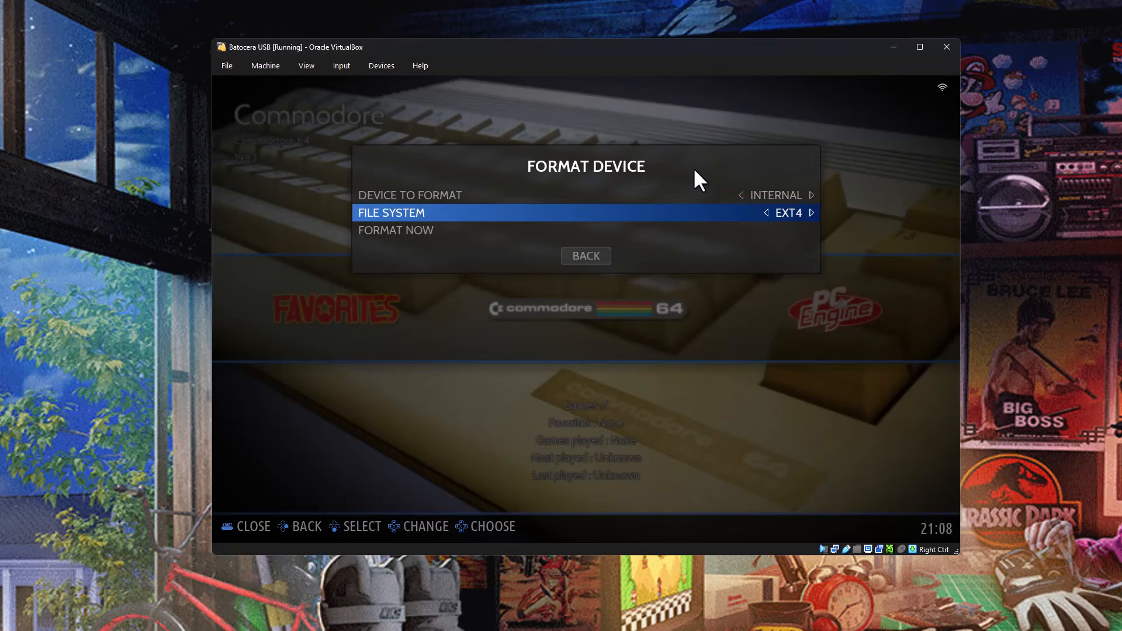
key(Right)
key(Right)
key(Right)
key(Right)
key(Right)
key(Left)
key(Left)
key(Right)
key(Right)
key(Right)
key(Right)
key(Right)
key(Right)
key(Right)
key(Right)
key(Down)
key(Up)
key(Right)
key(Down)
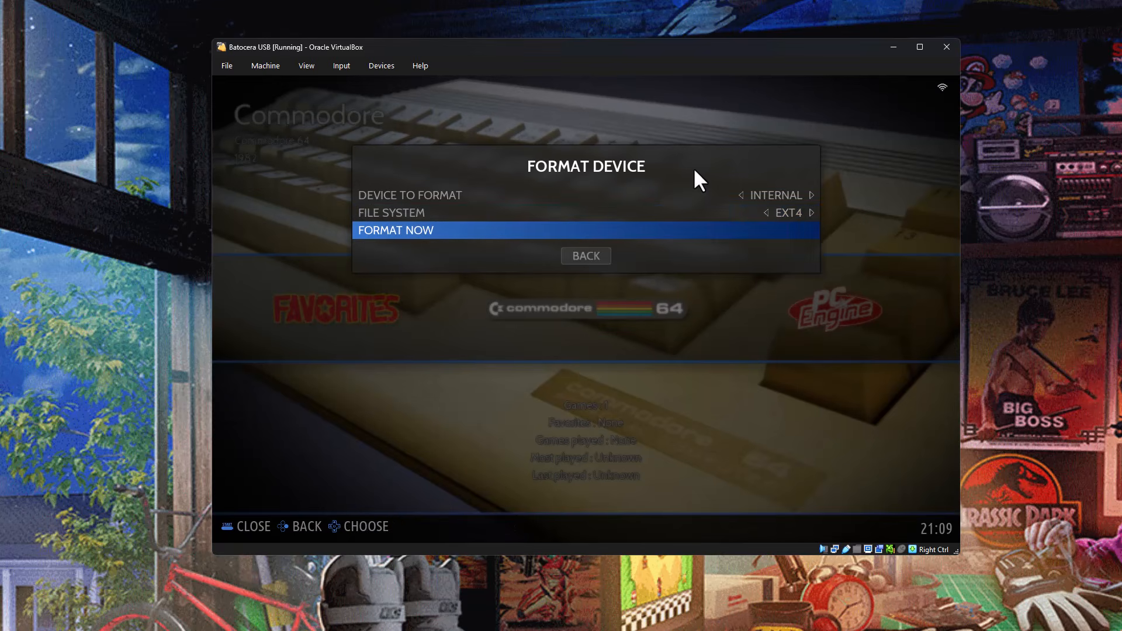
key(Down)
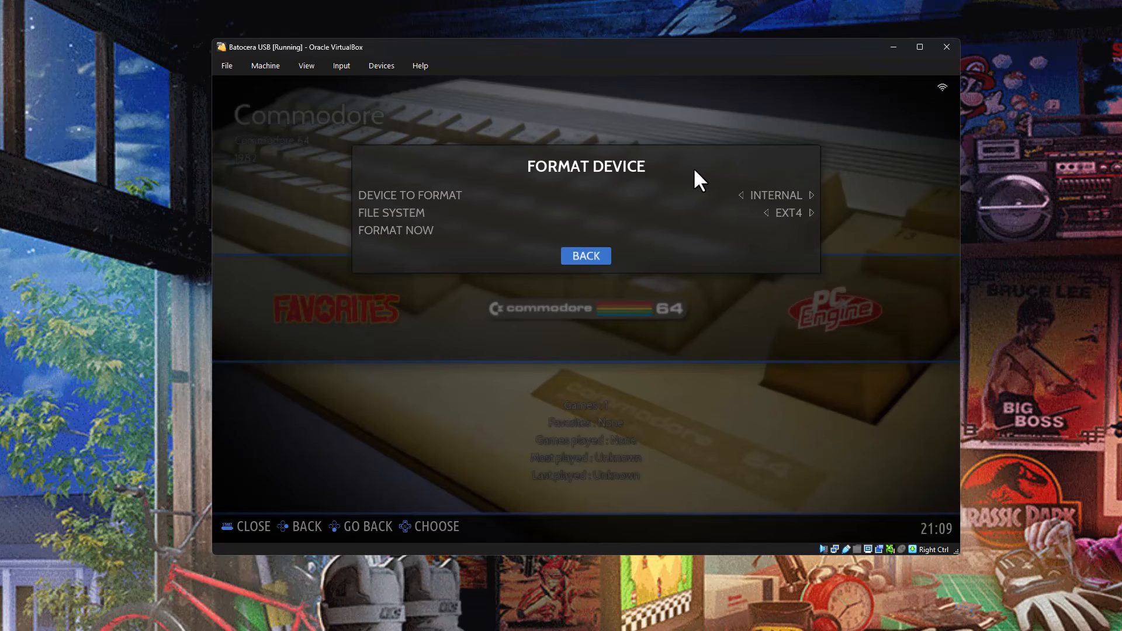
key(Return)
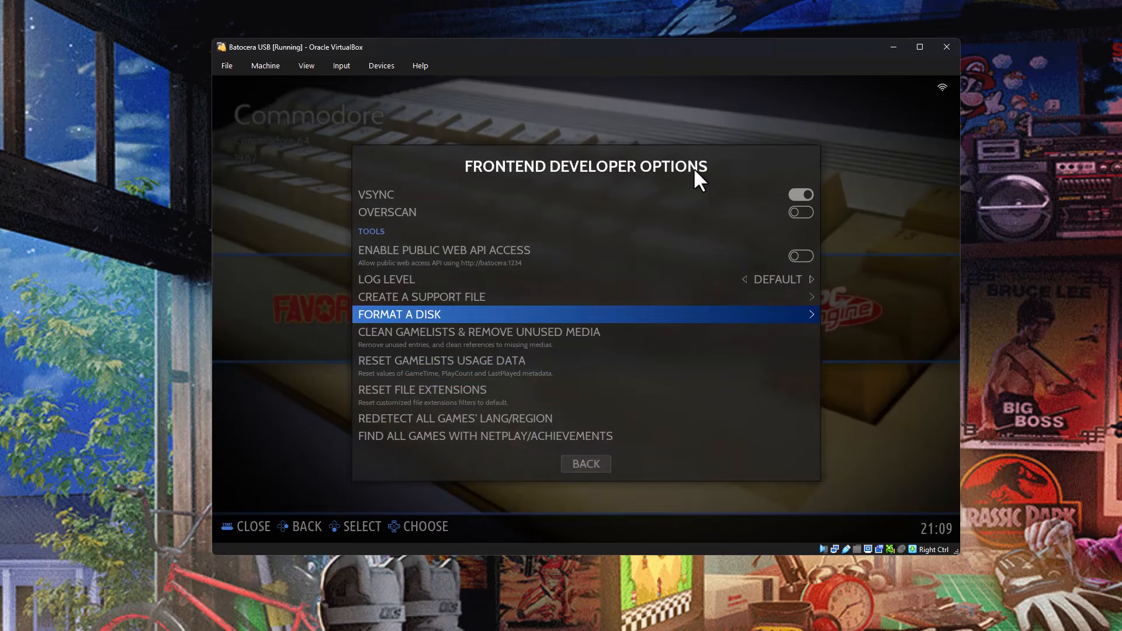
Leave Frontend Developer Options and shut down the Batocera system.
key(Down)
key(Down)
key(Down)
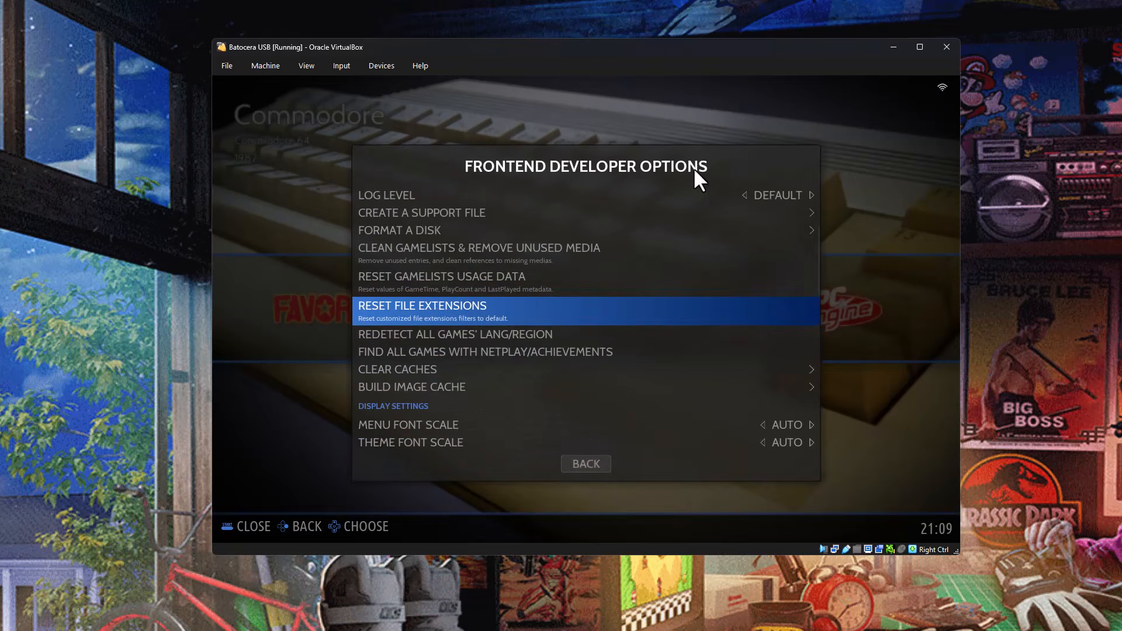
key(BackSpace)
key(BackSpace)
key(Down)
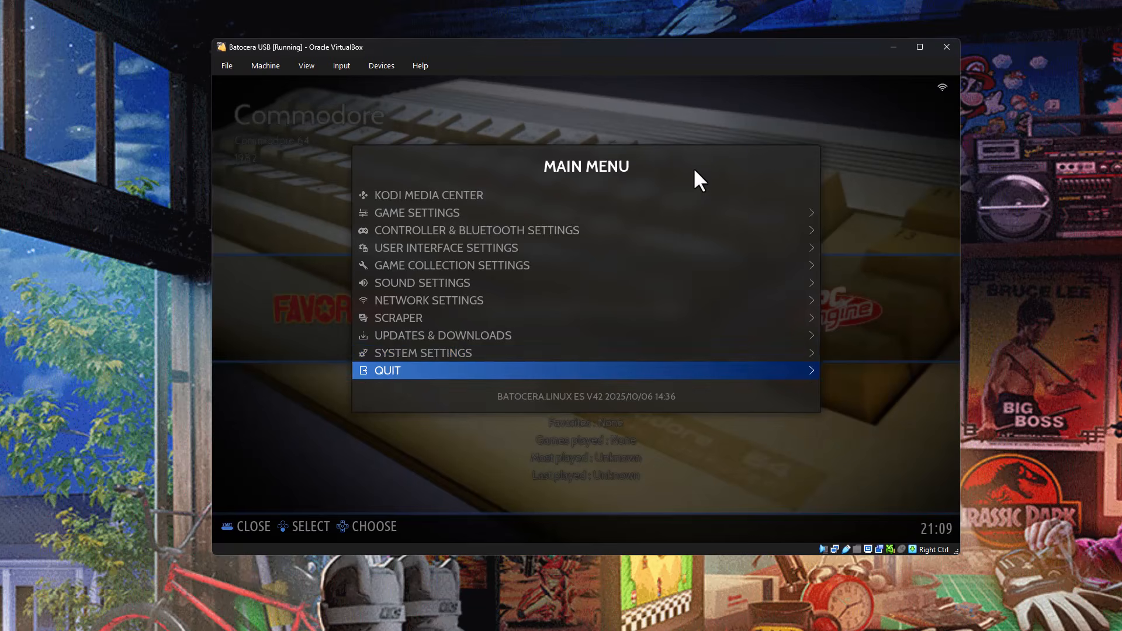
key(Return)
key(Down)
key(Down)
key(Return)
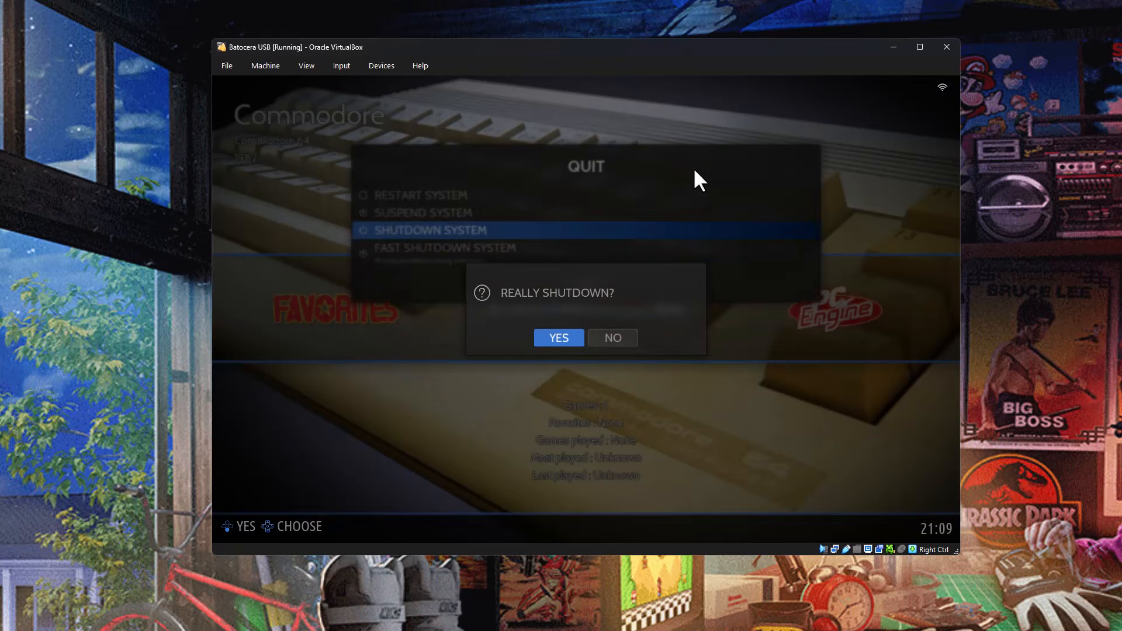
key(Return)
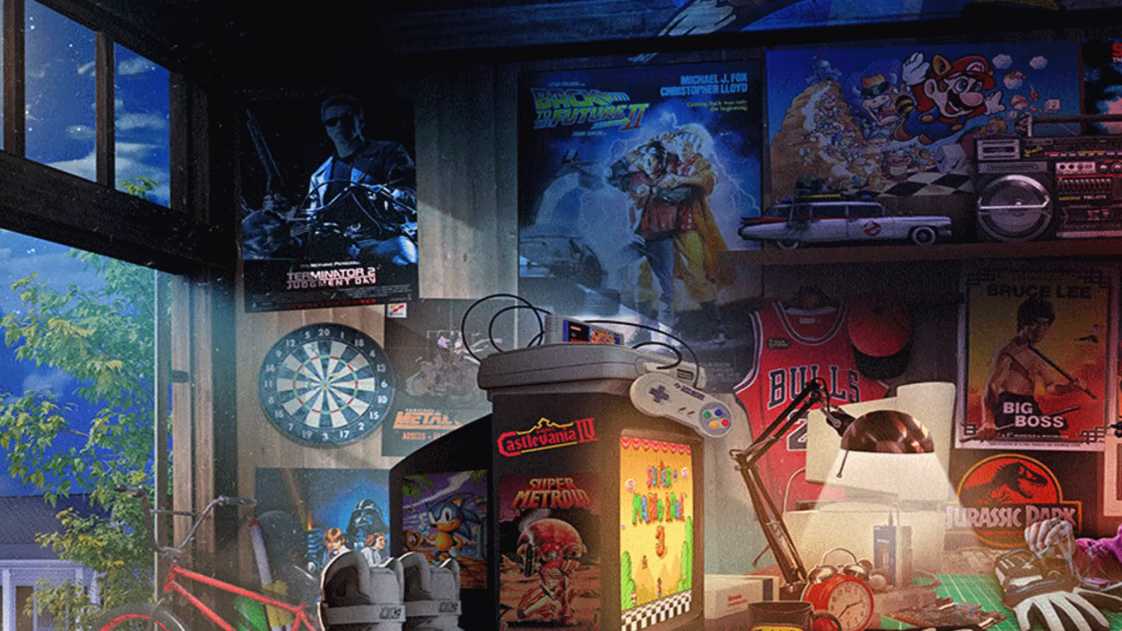
Switch to a new File Explorer window, show This PC, and select the BATOCERA (F:) drive.
key(alt+Tab)
key(super+e)
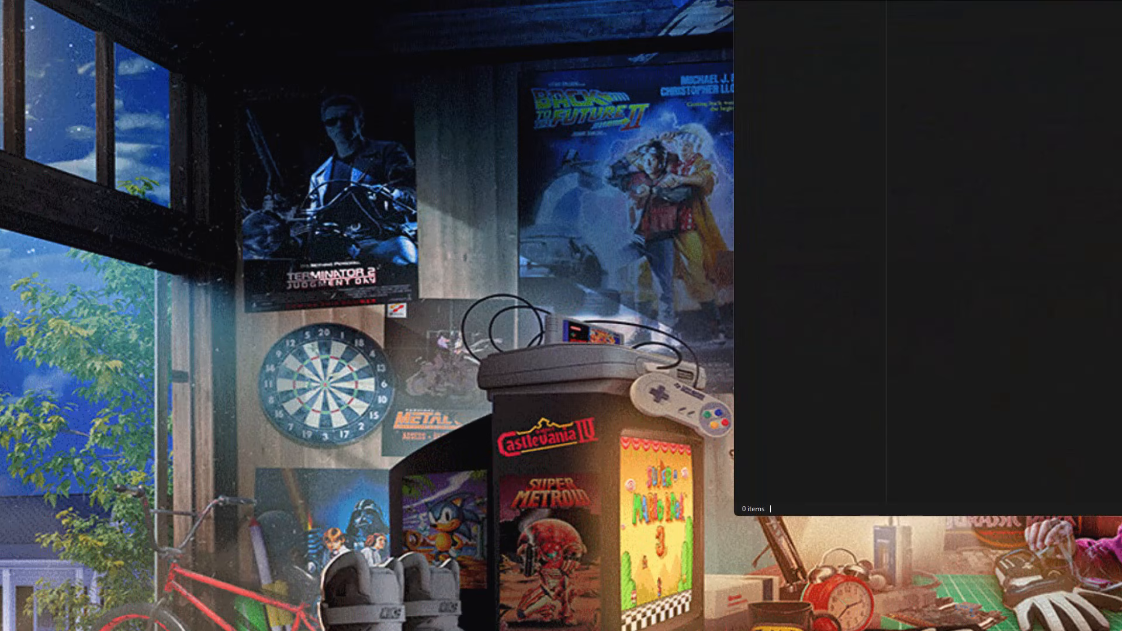
drag(1075, 8, 504, 21)
click(205, 465)
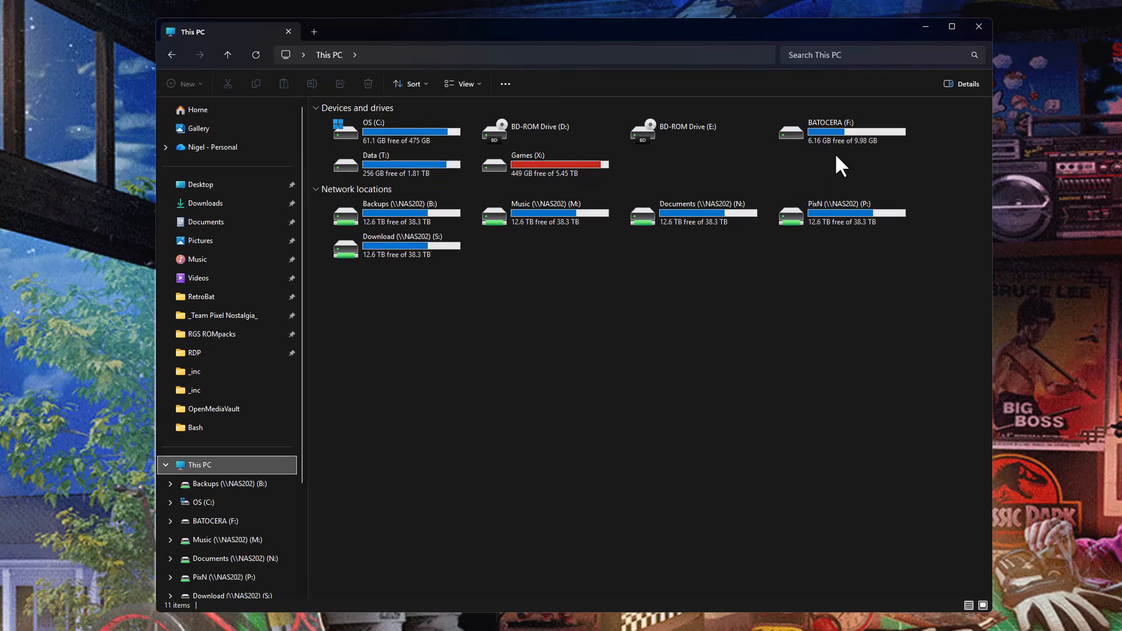
click(843, 142)
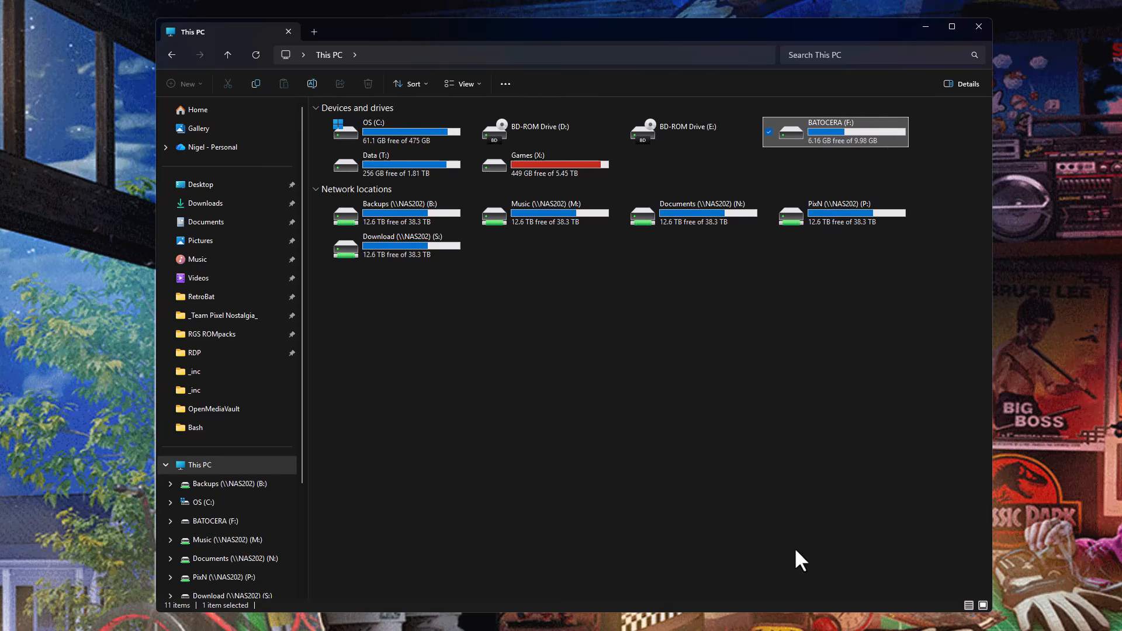
Check the boot partition in the wiki's Batocera drive diagram and return to File Explorer.
key(alt+Tab)
scroll(558, 387, up, 5)
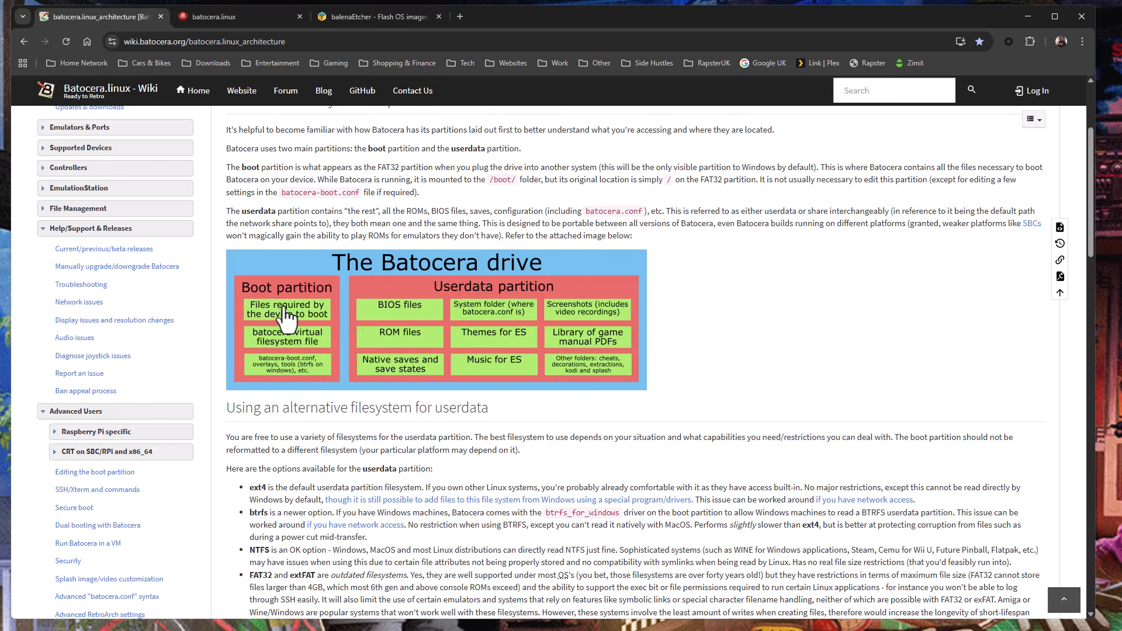
click(1027, 13)
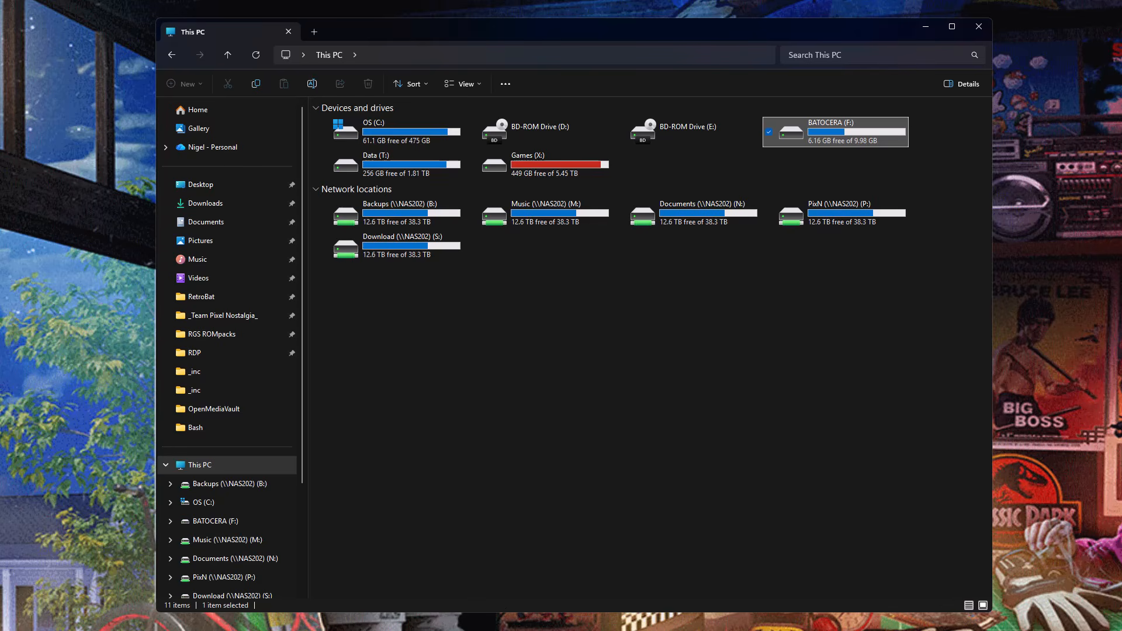
Open Disk Management, enlarge its window, and inspect the BATOCERA (F:) and neighbouring primary partition on Disk 3.
key(super+x)
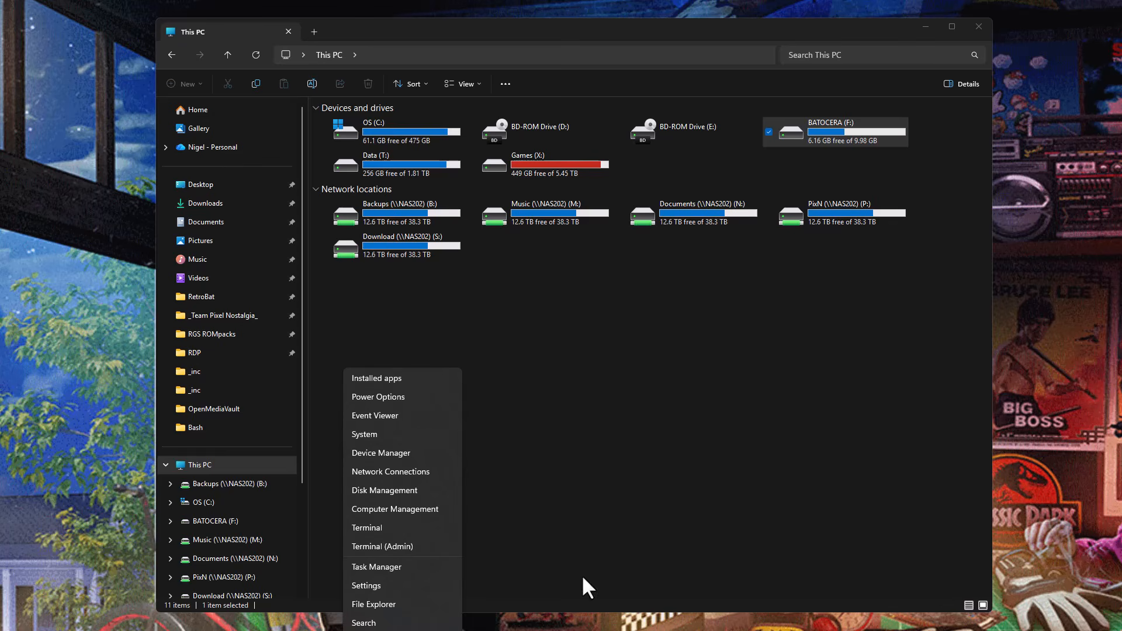
click(384, 491)
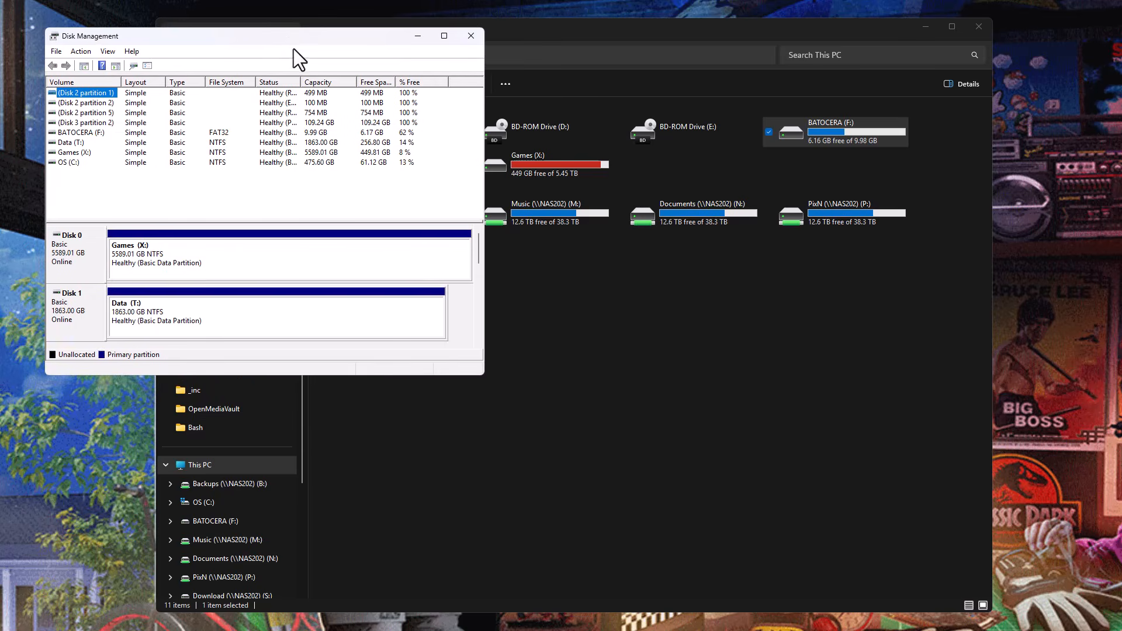
drag(485, 379, 939, 579)
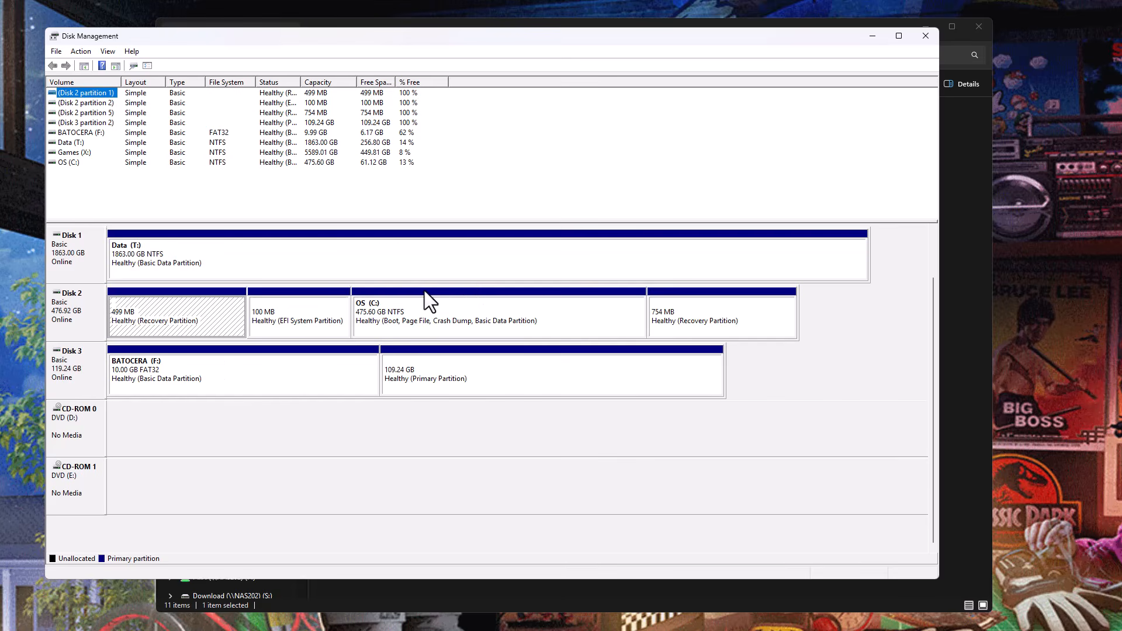
click(202, 375)
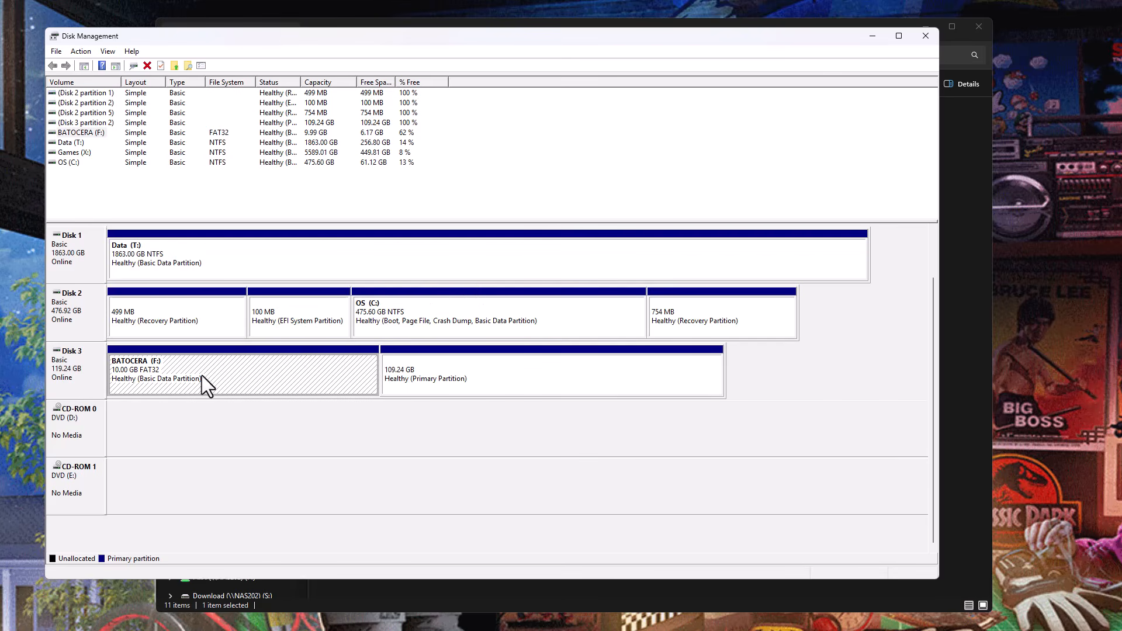
click(433, 372)
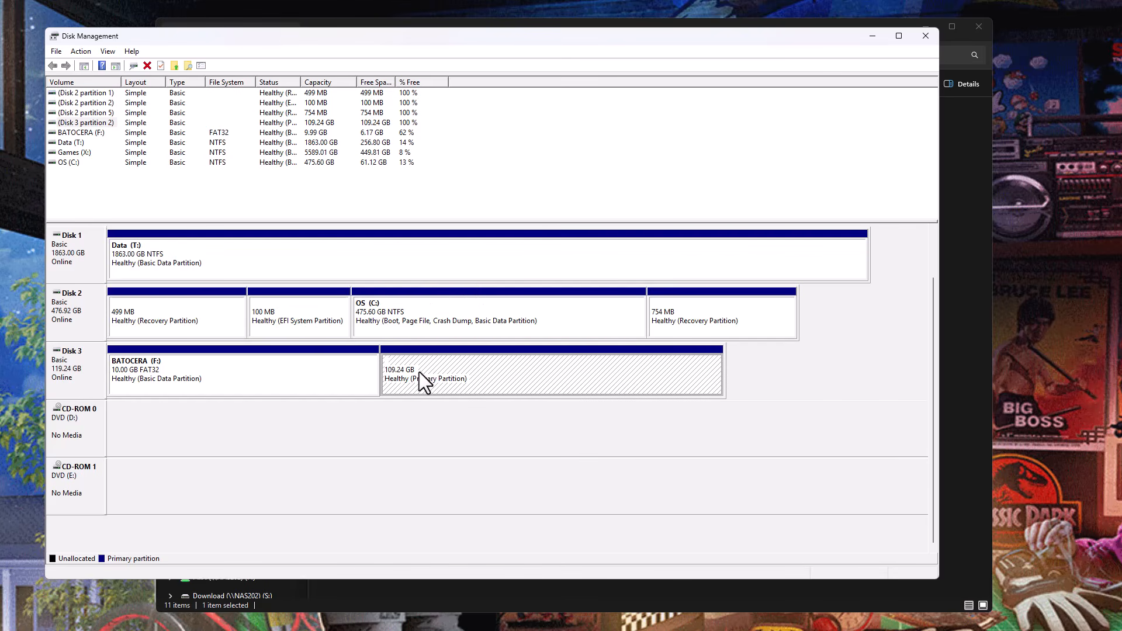
click(304, 371)
Delete the 109.24 GB primary partition next to BATOCERA (F:) on Disk 3.
click(474, 366)
right_click(500, 377)
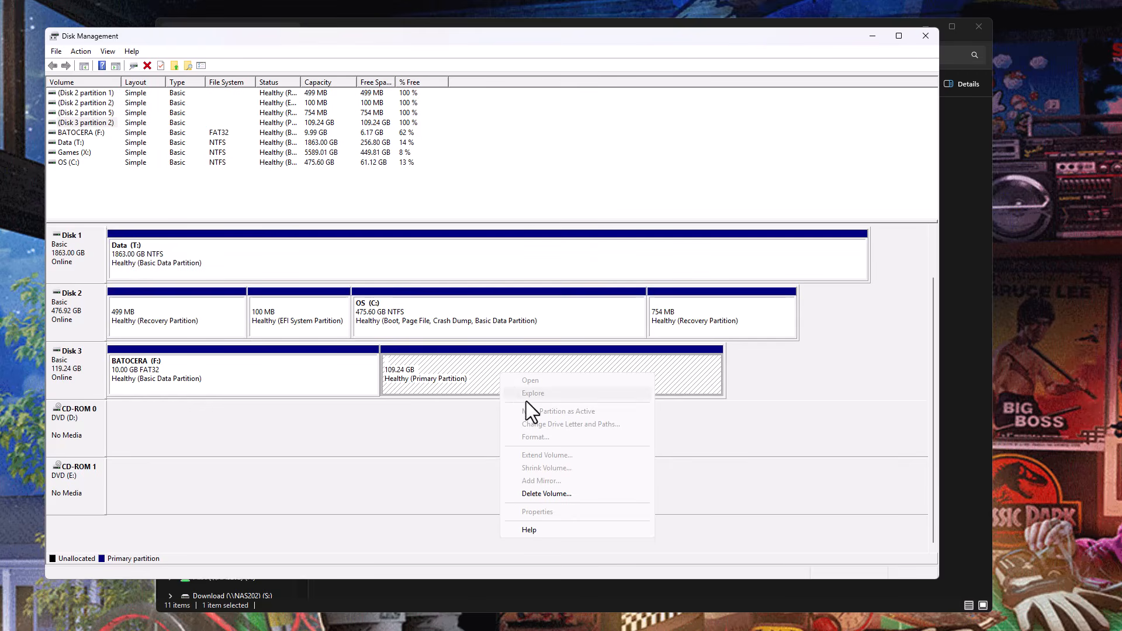
click(572, 493)
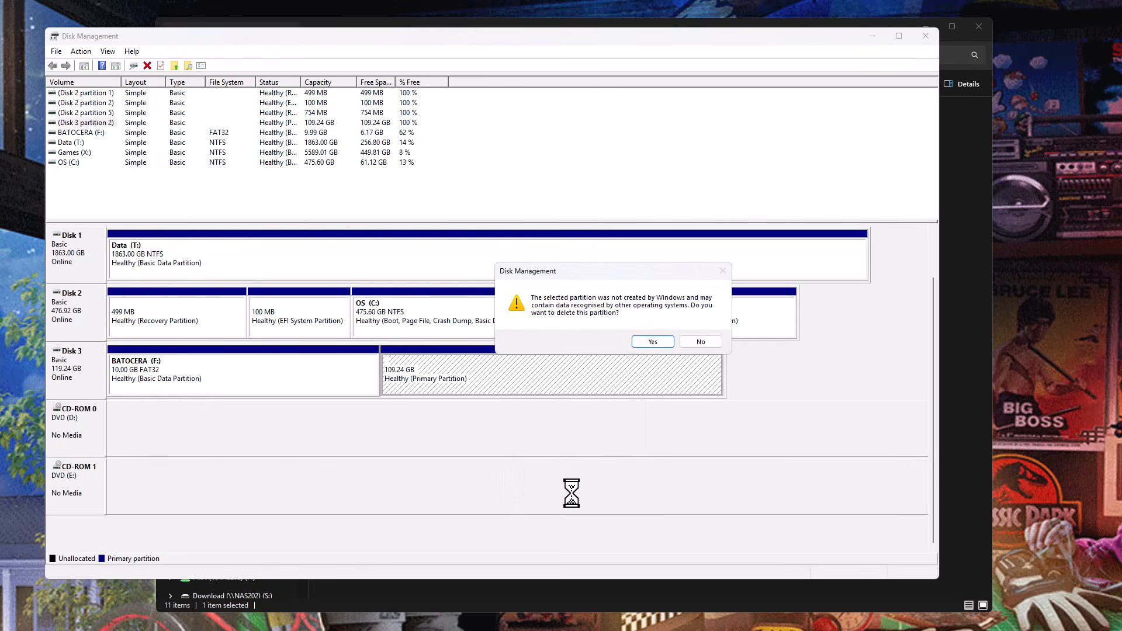
click(652, 341)
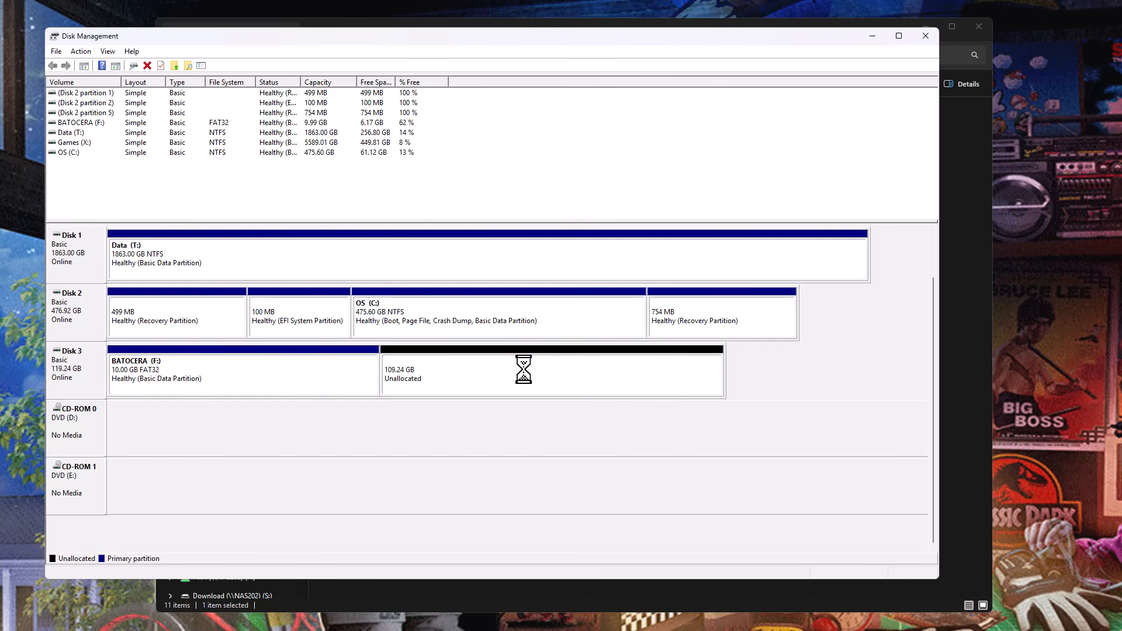
Set up a new simple volume in Disk 3's unallocated space with the full 111862 MB and drive letter G.
right_click(469, 373)
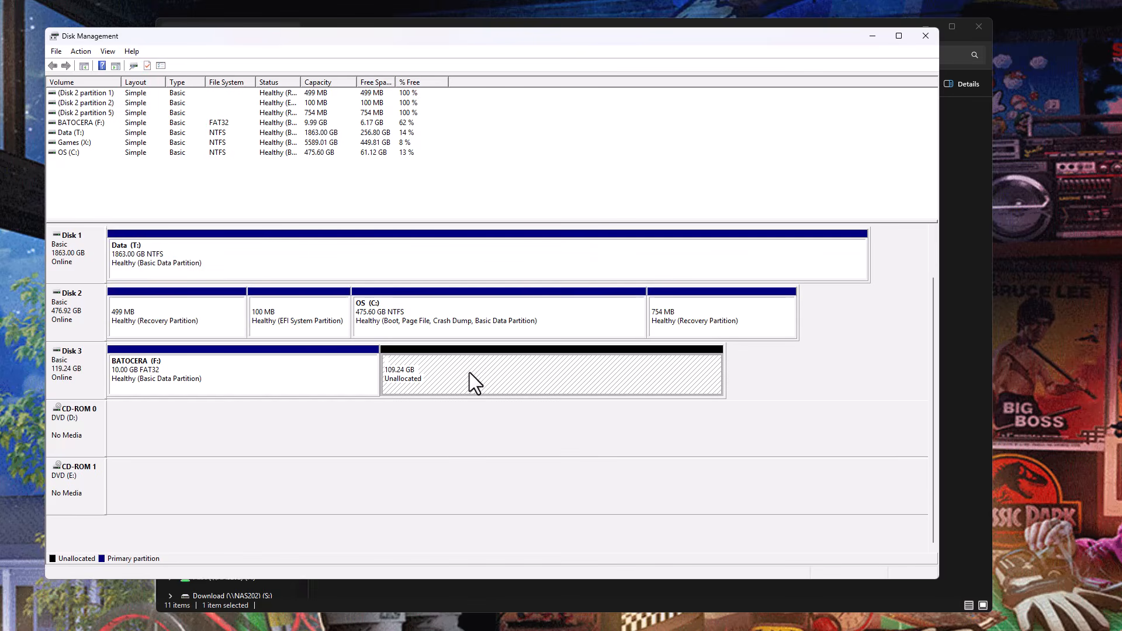
click(555, 380)
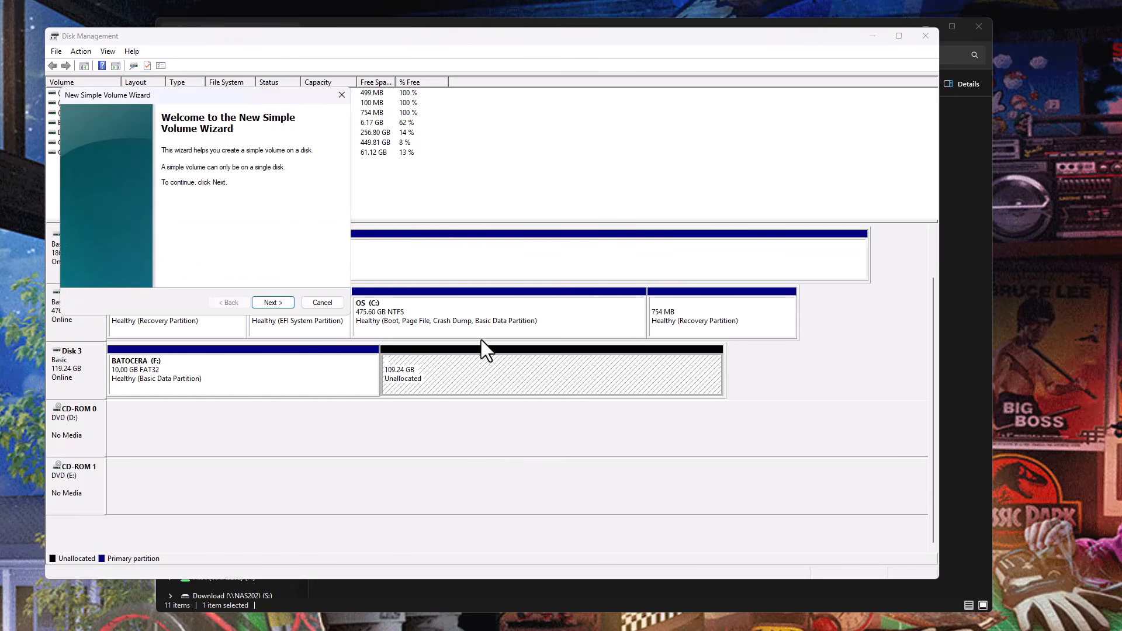
click(276, 301)
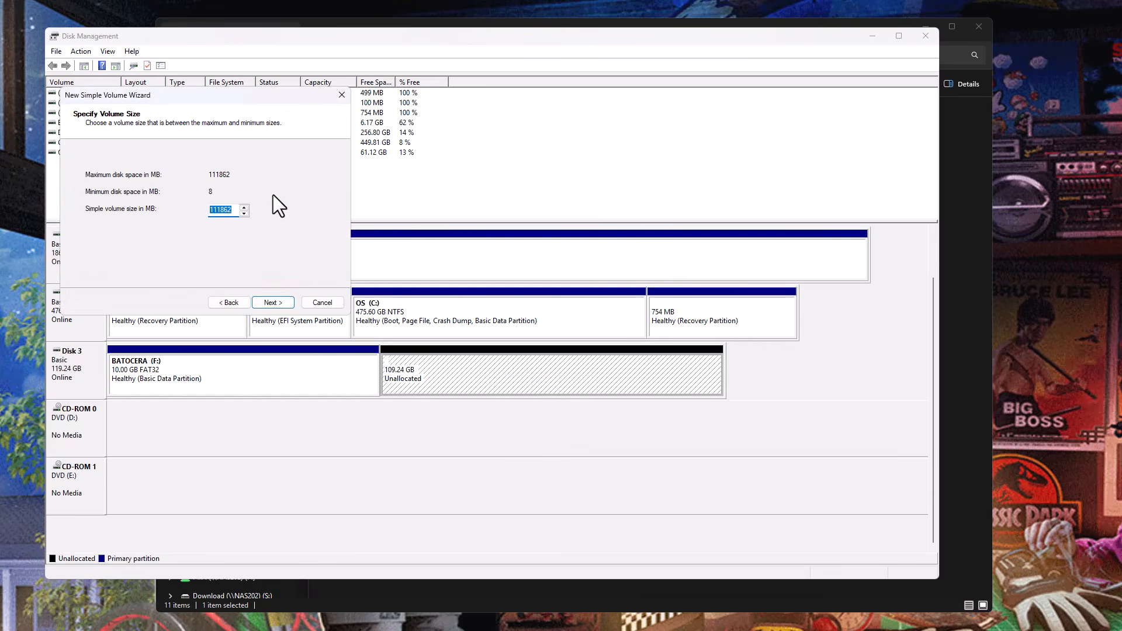
click(275, 303)
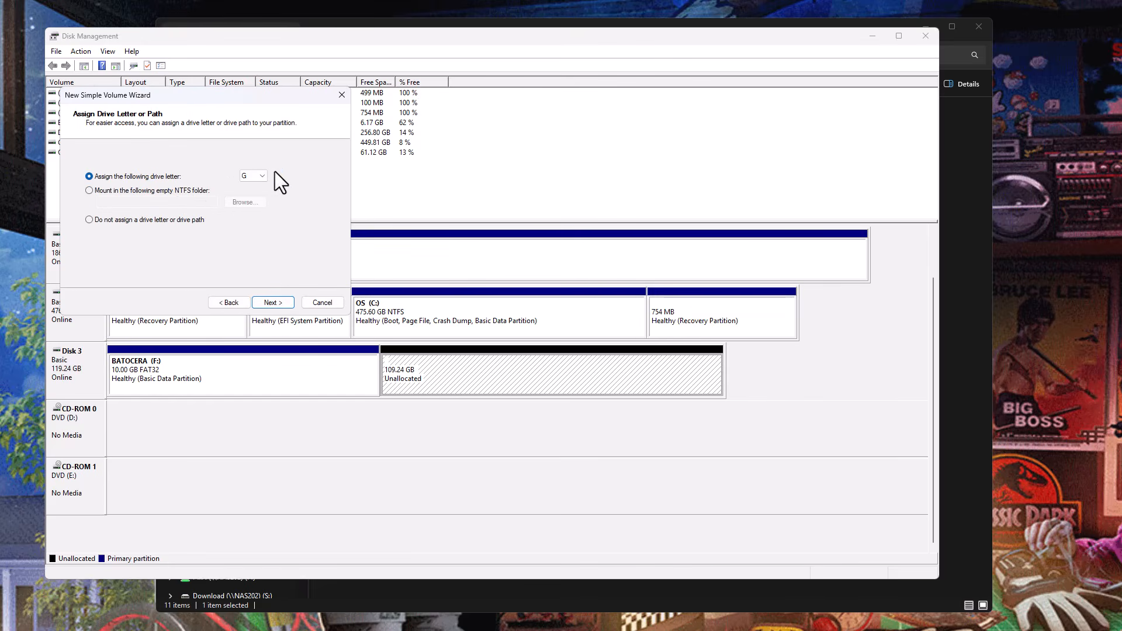
click(268, 303)
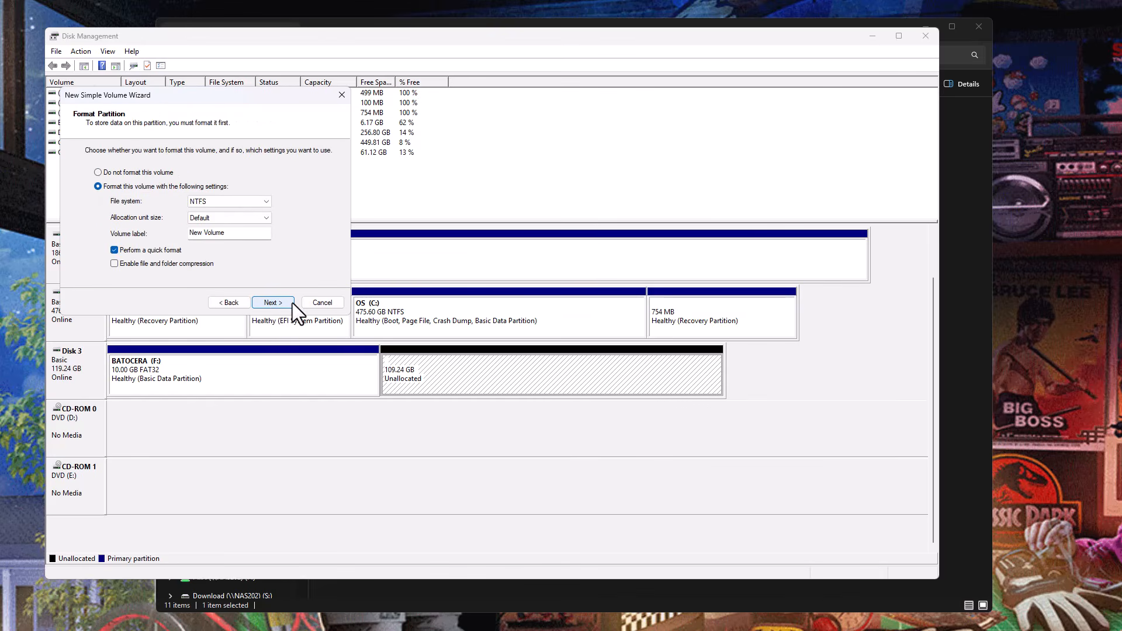
Format the new volume as NTFS with the default allocation unit size and the label Userdata, and complete the wizard.
click(211, 201)
click(198, 205)
key(Tab)
key(Tab)
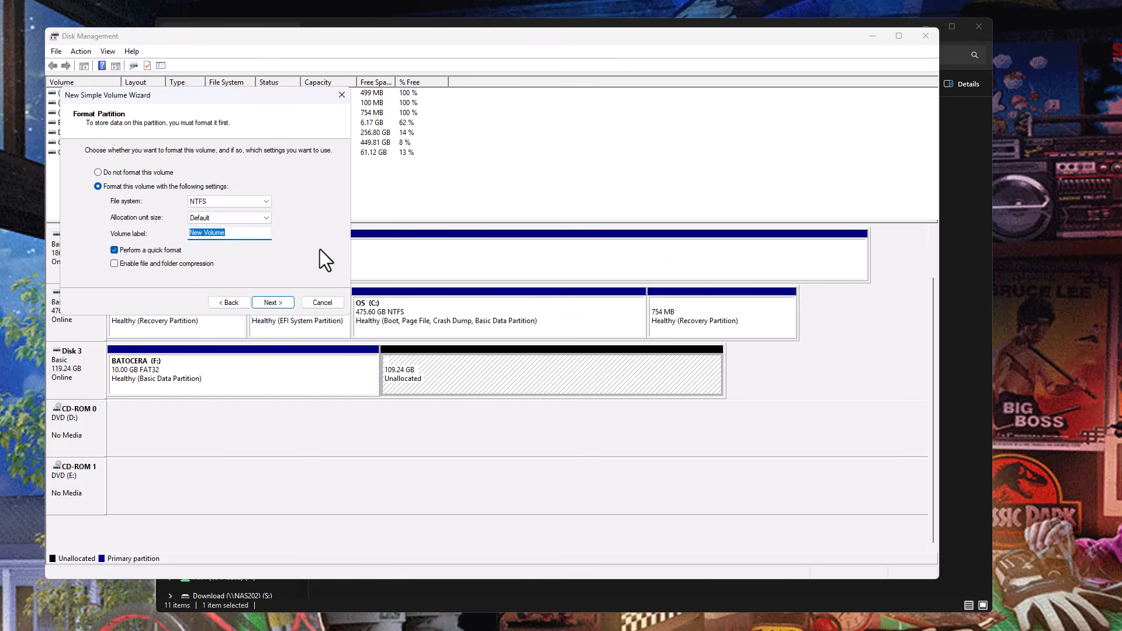
text(Userdata)
click(271, 303)
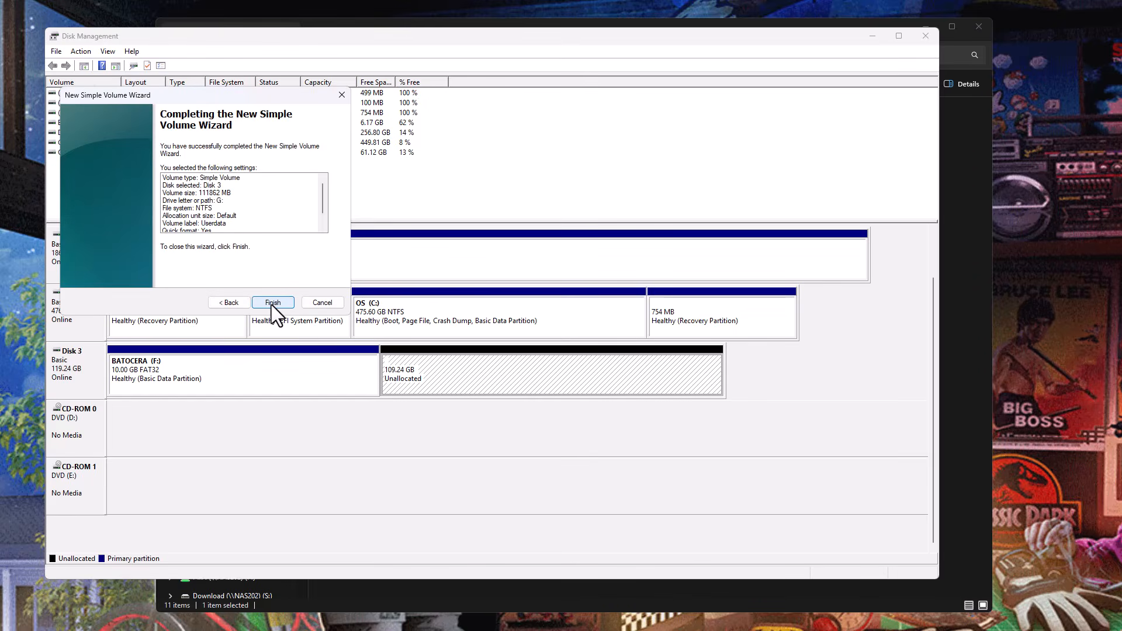
click(272, 302)
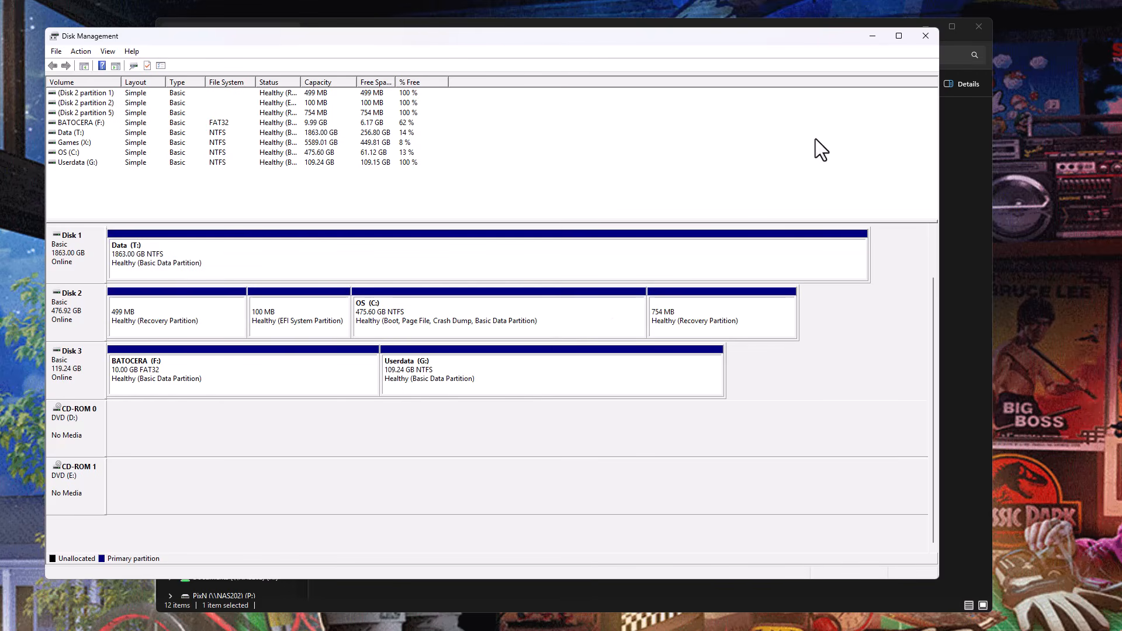
Close Disk Management, check the contents of the Userdata (G:) drive in File Explorer, and close the window.
click(924, 37)
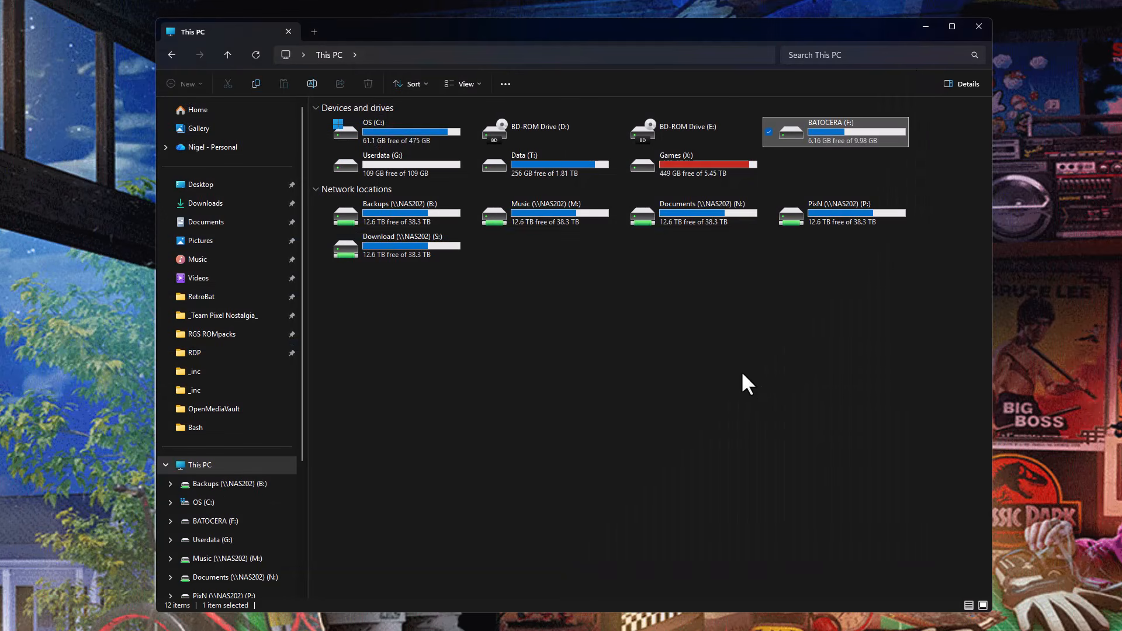
click(394, 170)
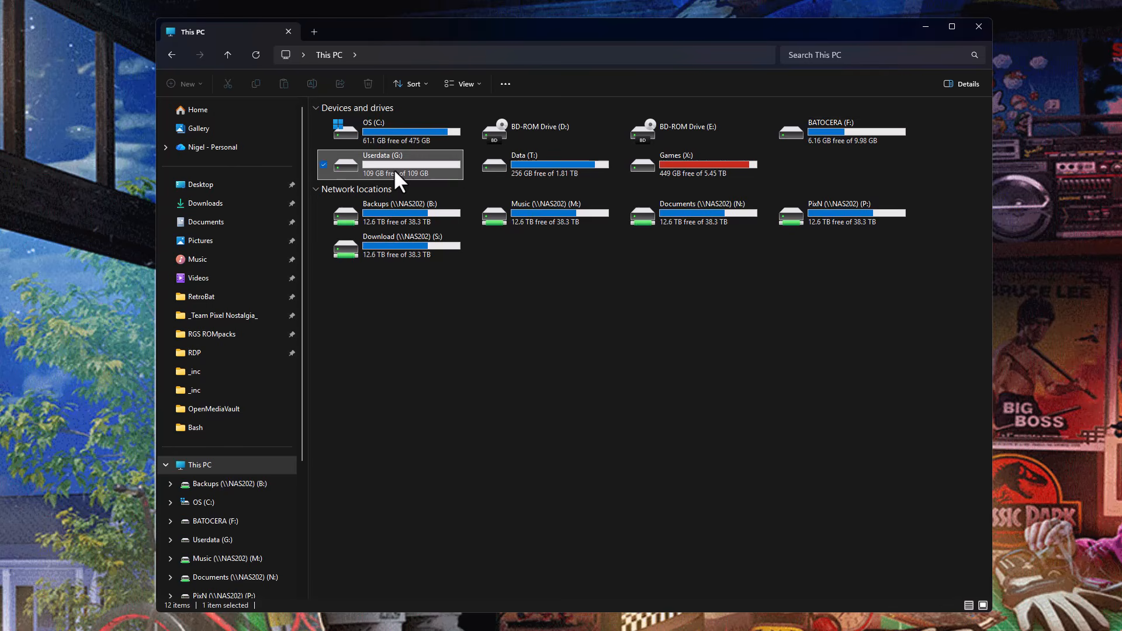
double_click(394, 168)
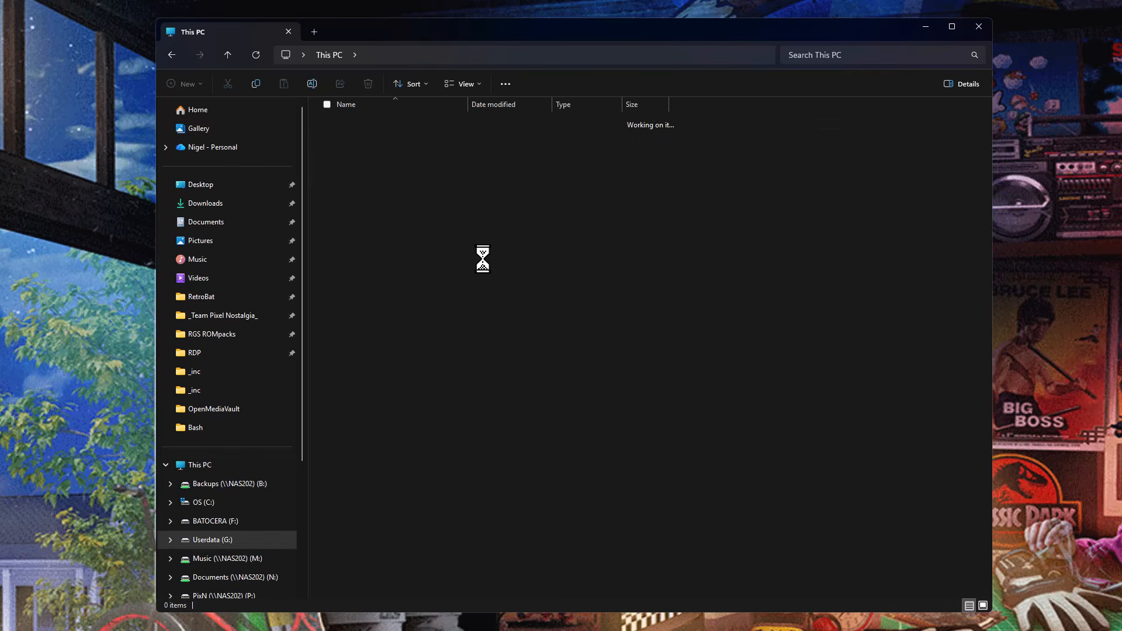
click(979, 29)
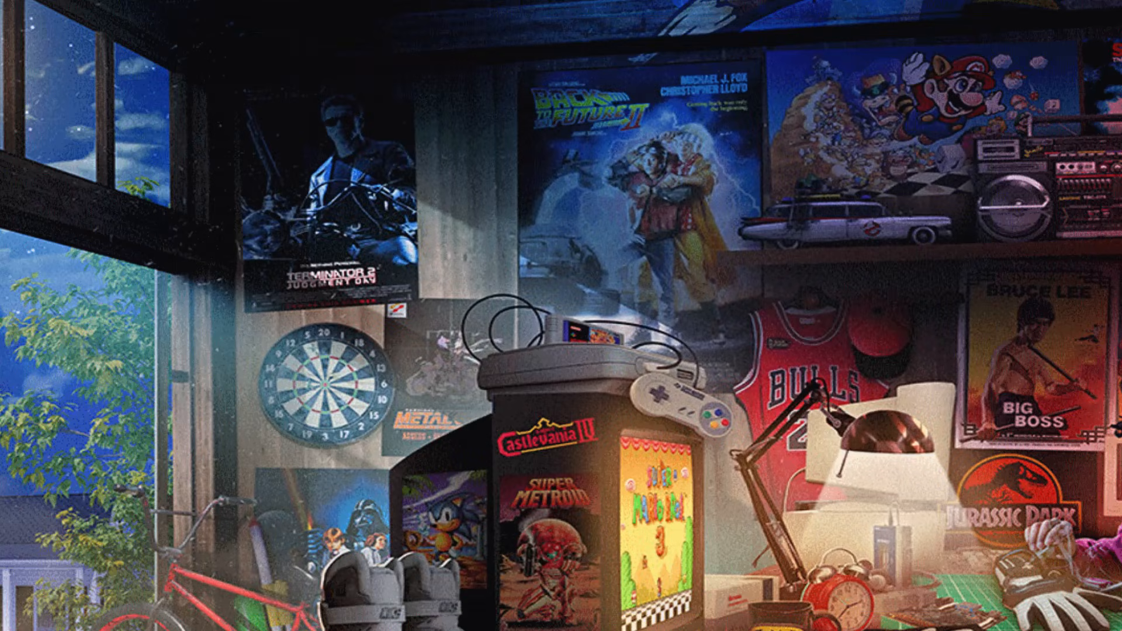
Switch to Oracle VirtualBox, start the Batocera USB machine, and minimise the manager and wiki browser windows.
click(731, 629)
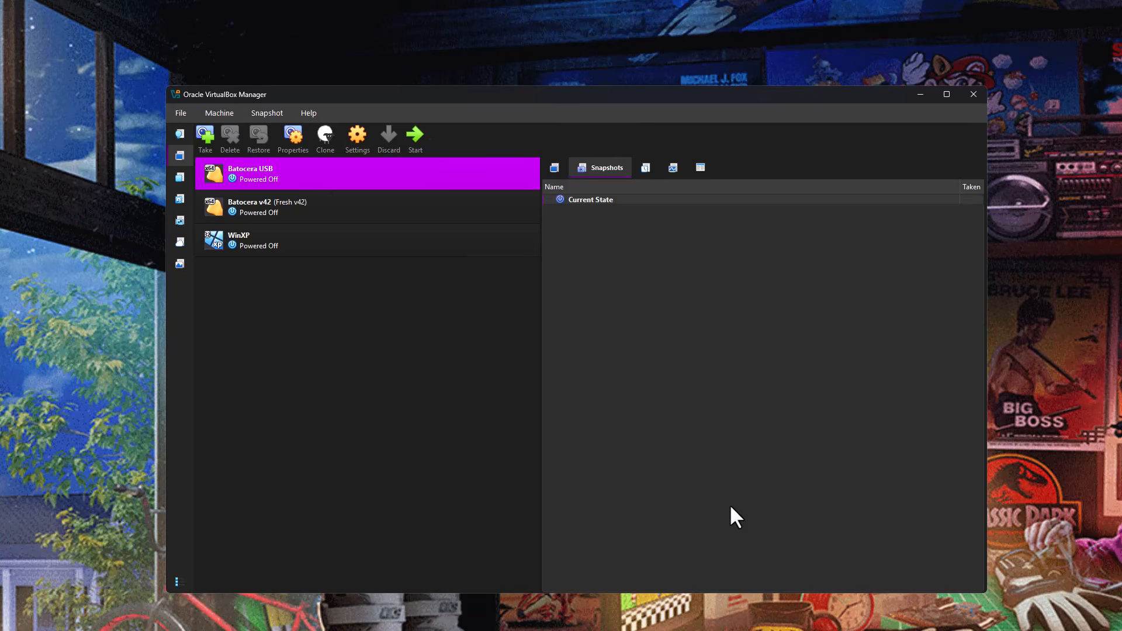
click(407, 136)
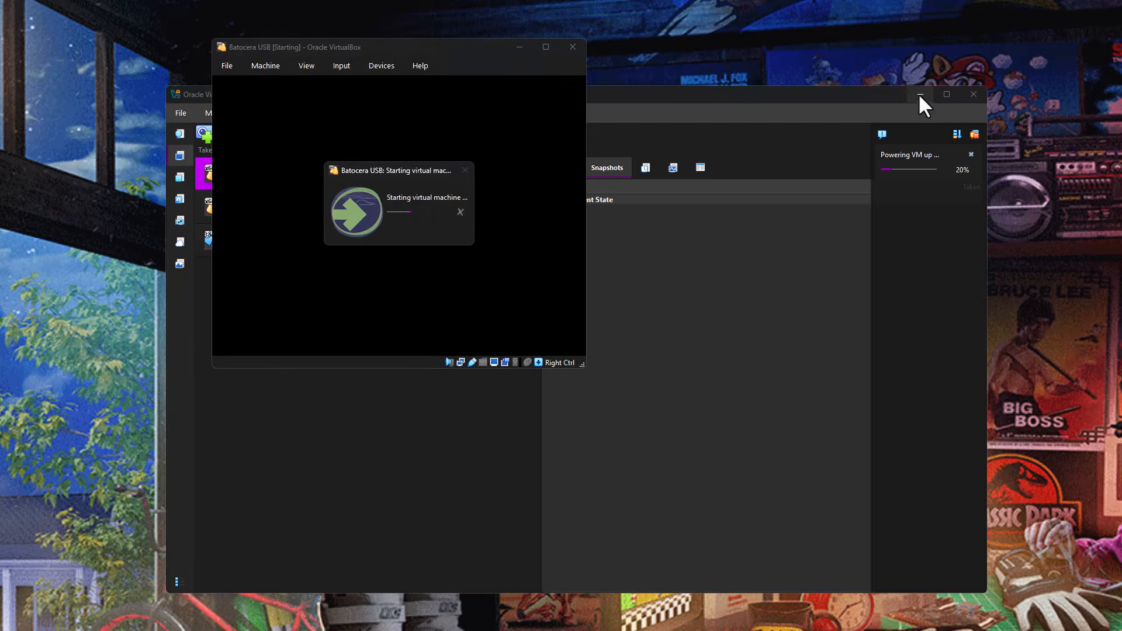
click(921, 94)
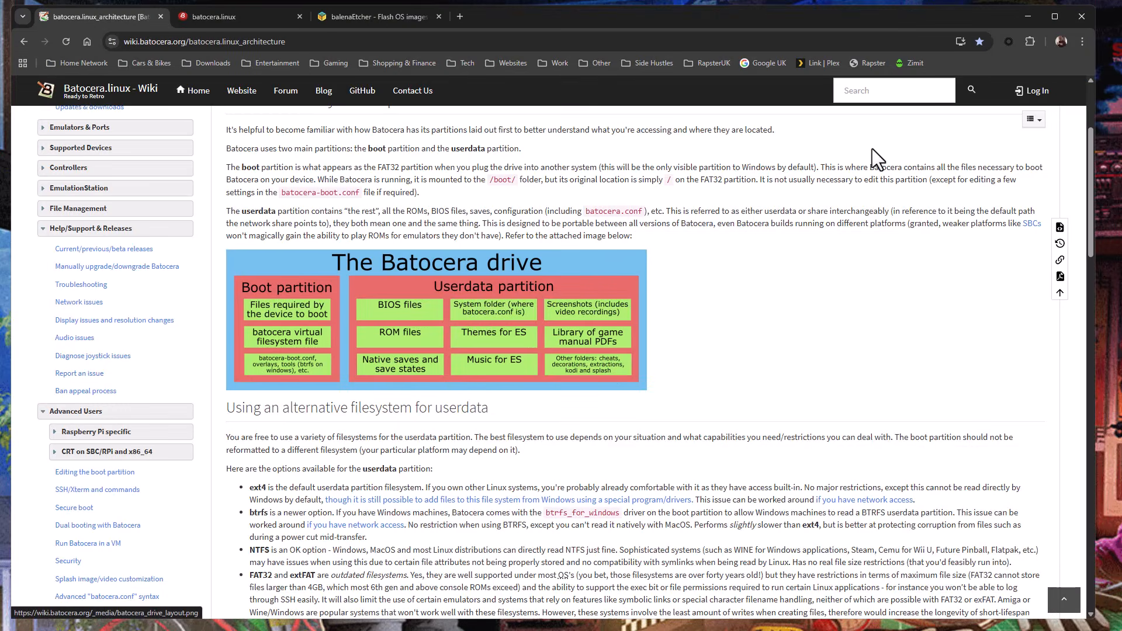
click(1027, 17)
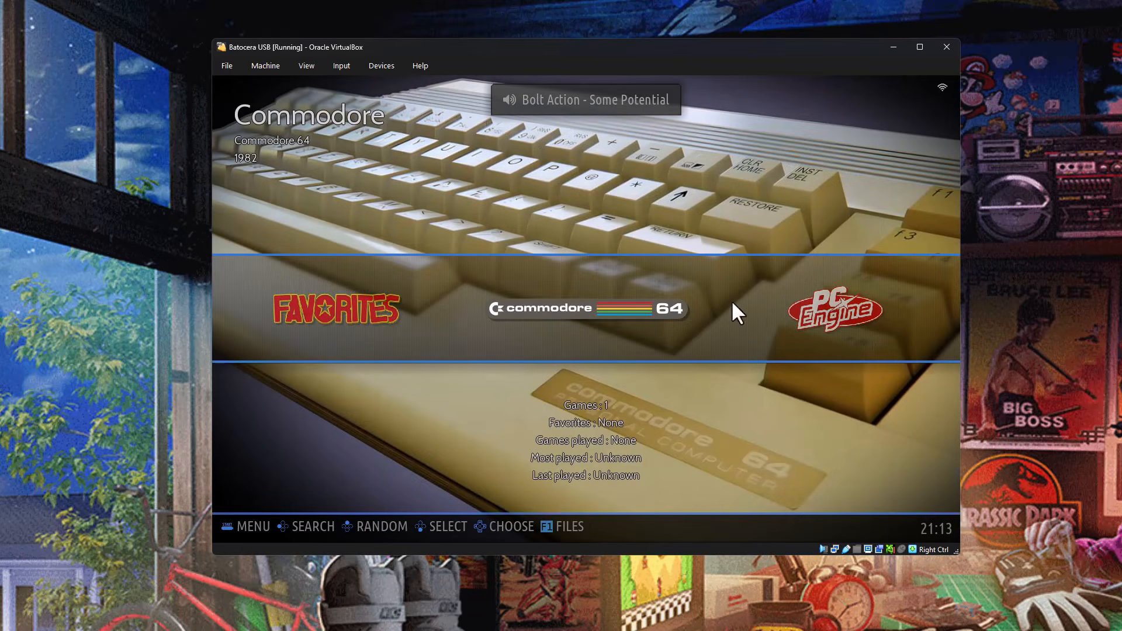
Look into the Commodore 64 game list, and turn off Frontend Music in Sound Settings.
key(Return)
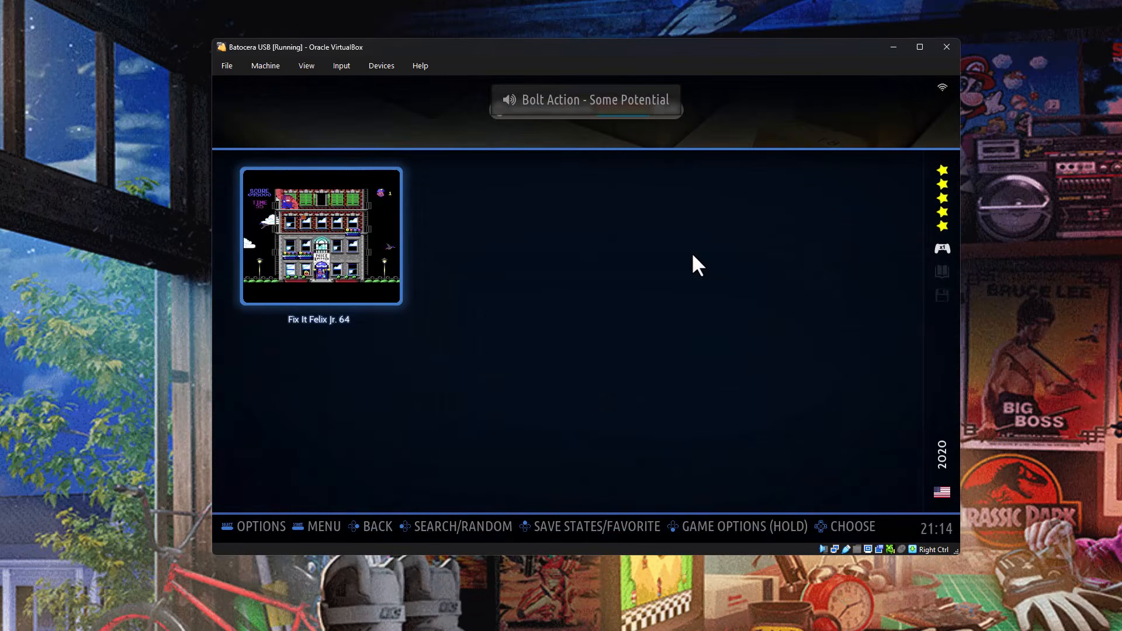
key(BackSpace)
key(Escape)
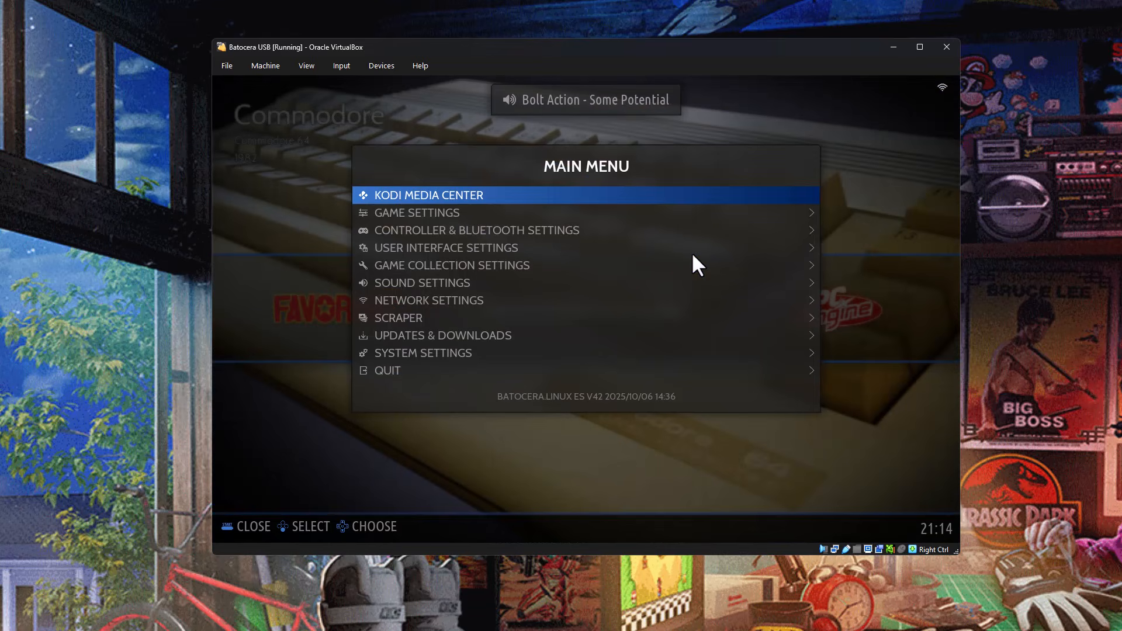
key(Down)
key(Down)
key(Down)
key(Down)
key(Down)
key(Return)
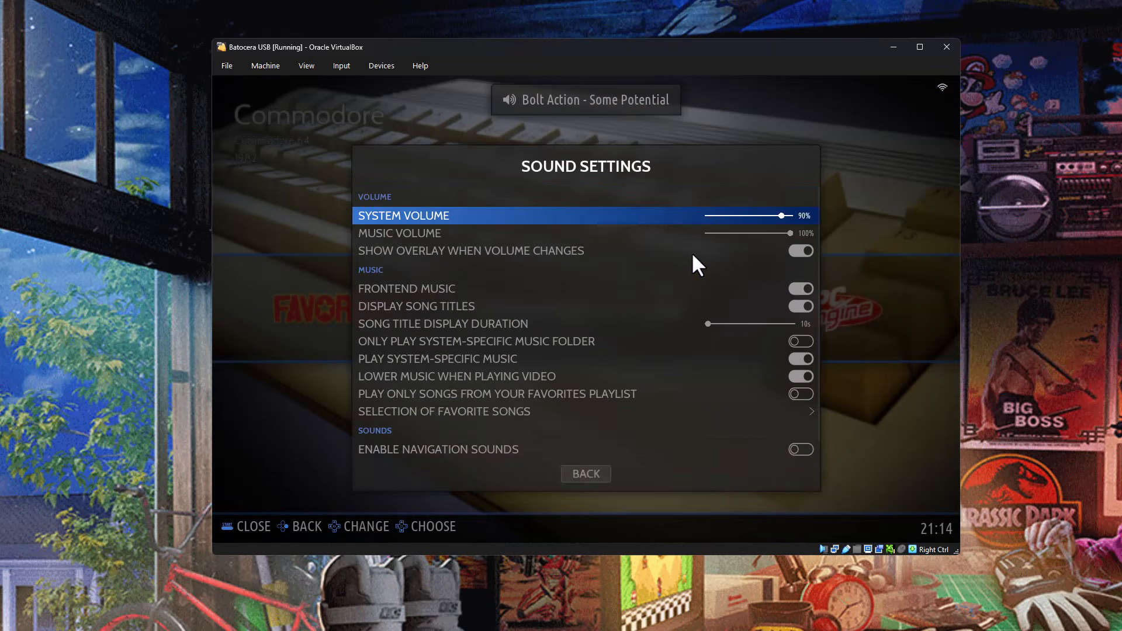
key(Down)
key(Down)
key(Down)
key(Return)
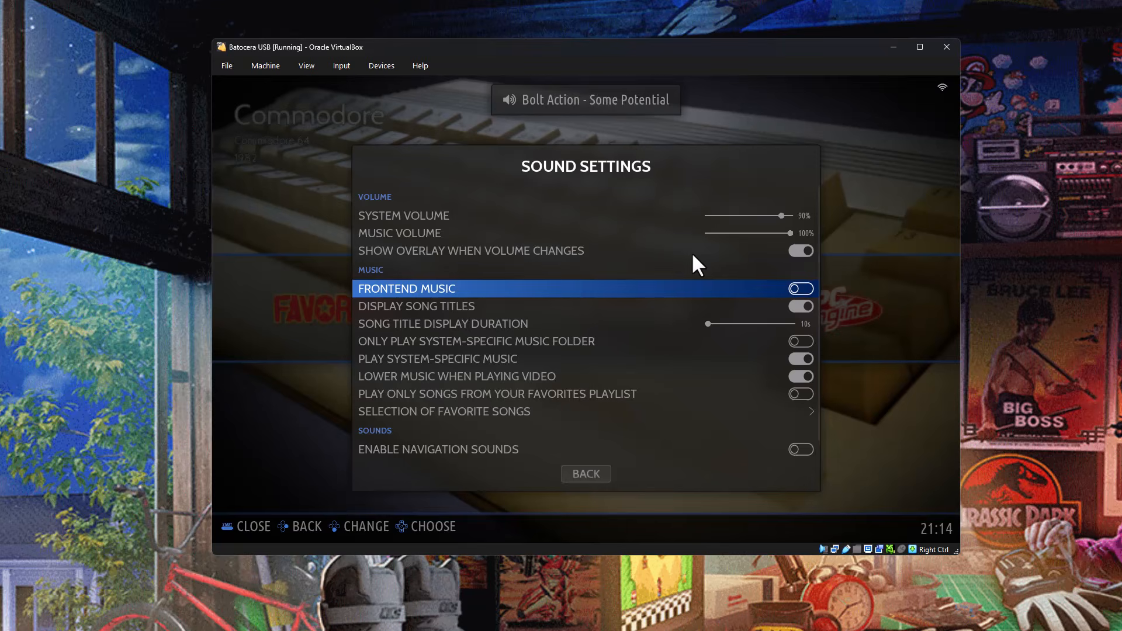
key(Escape)
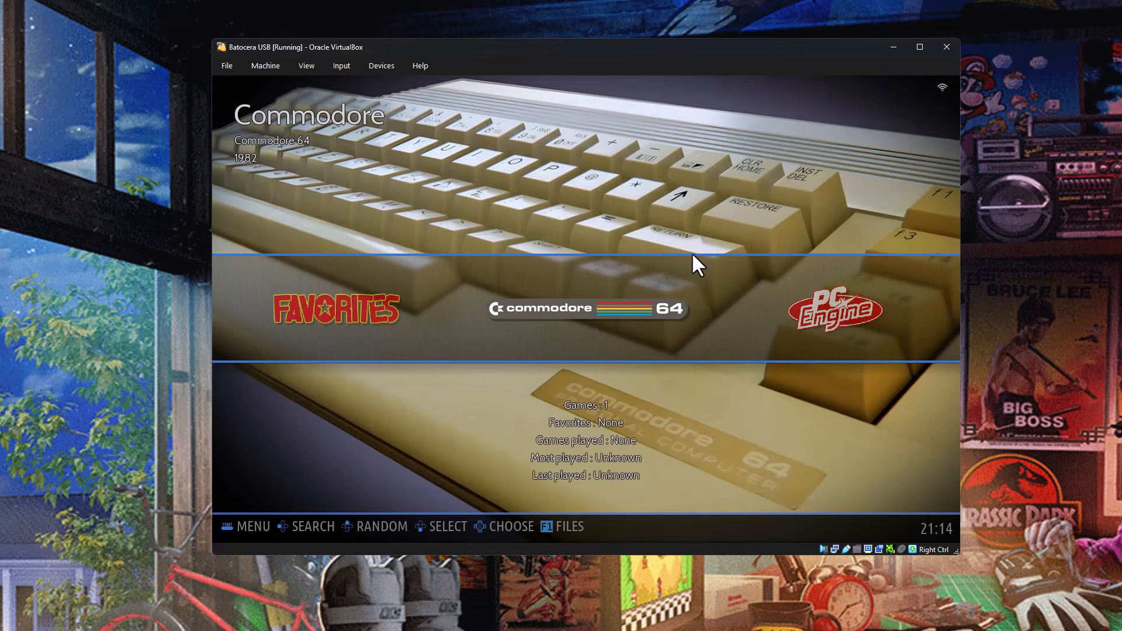
Browse the systems to Ports, view its game list, and return to the system view.
key(Right)
key(Right)
key(Right)
key(Right)
key(Right)
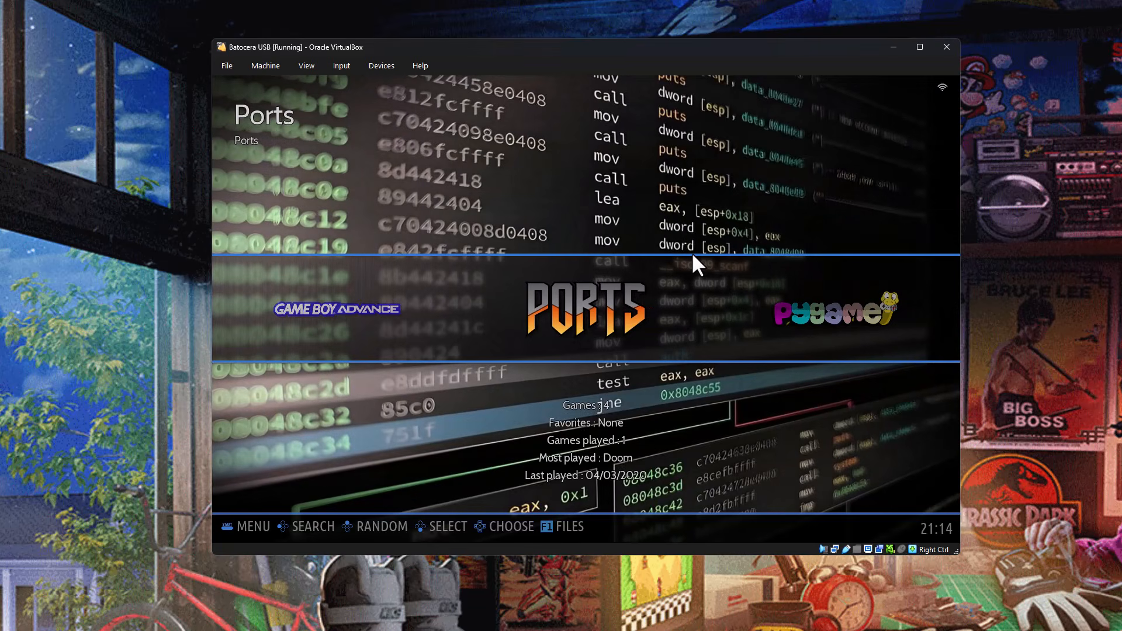
key(Return)
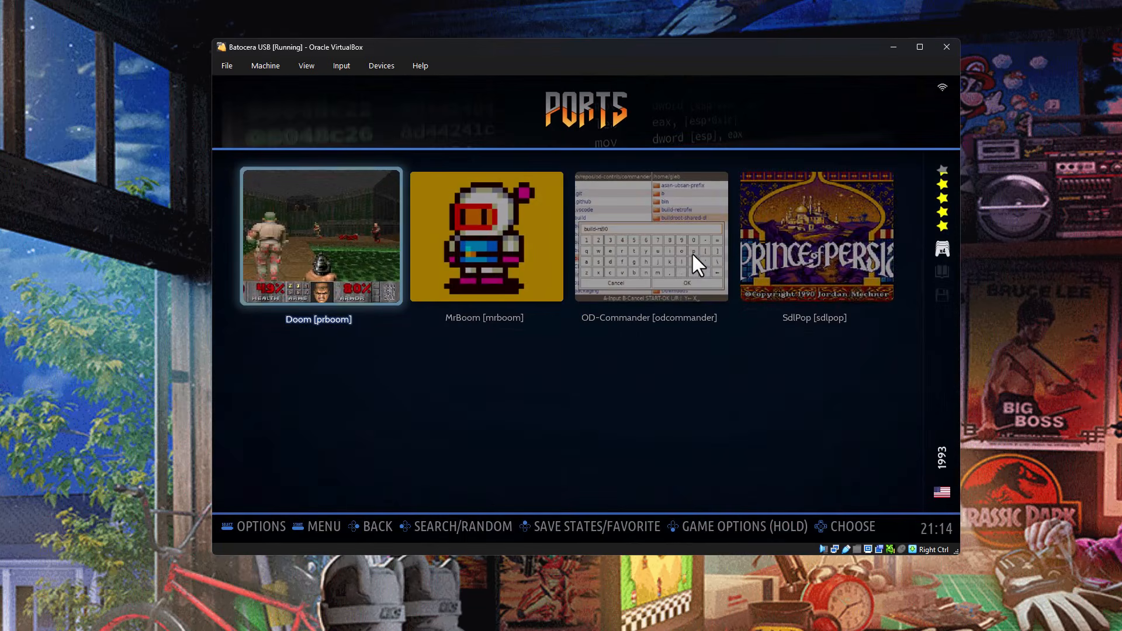
key(BackSpace)
Check the user disk usage and data partition format in the System Settings information, and return to the main menu.
key(Escape)
key(Down)
key(Down)
key(Down)
key(Down)
key(Down)
key(Down)
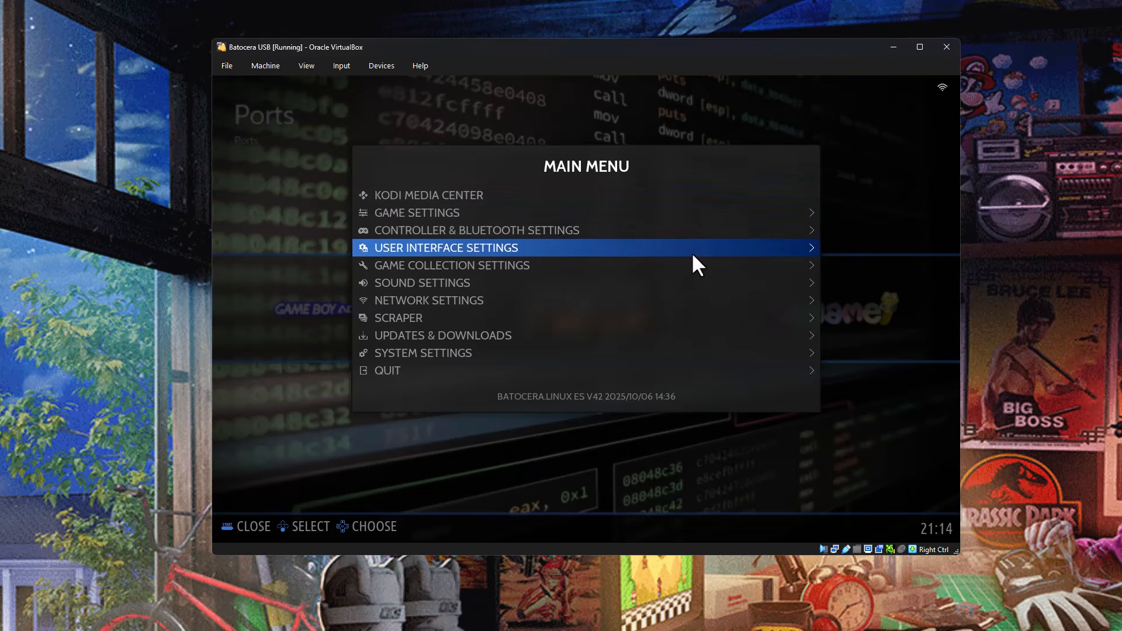
key(Down)
key(Down)
key(Down)
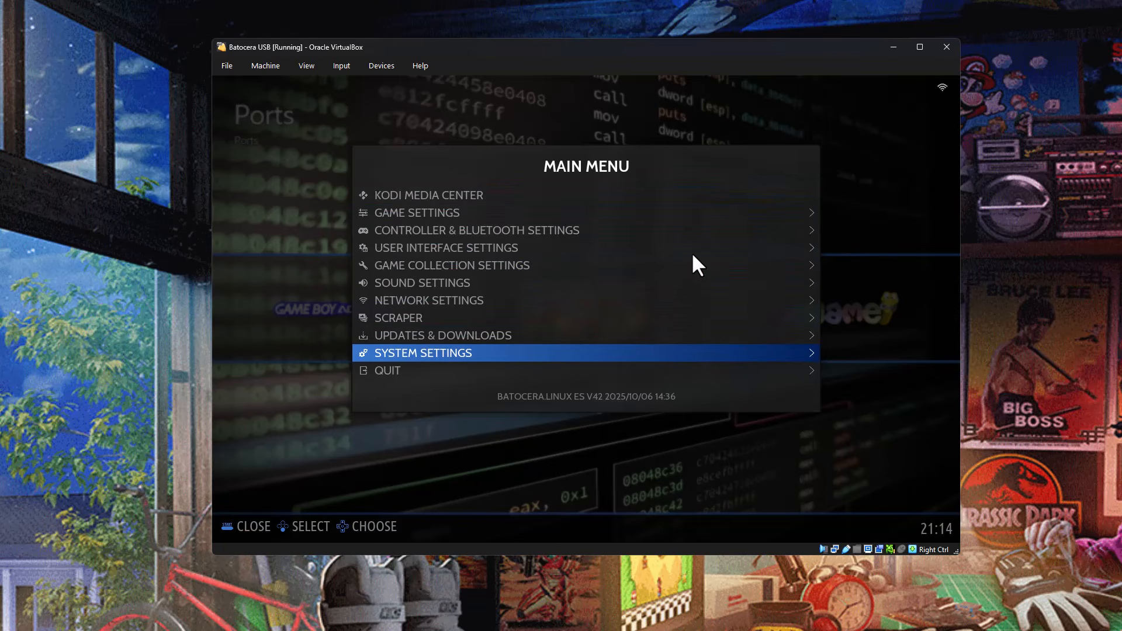
key(Return)
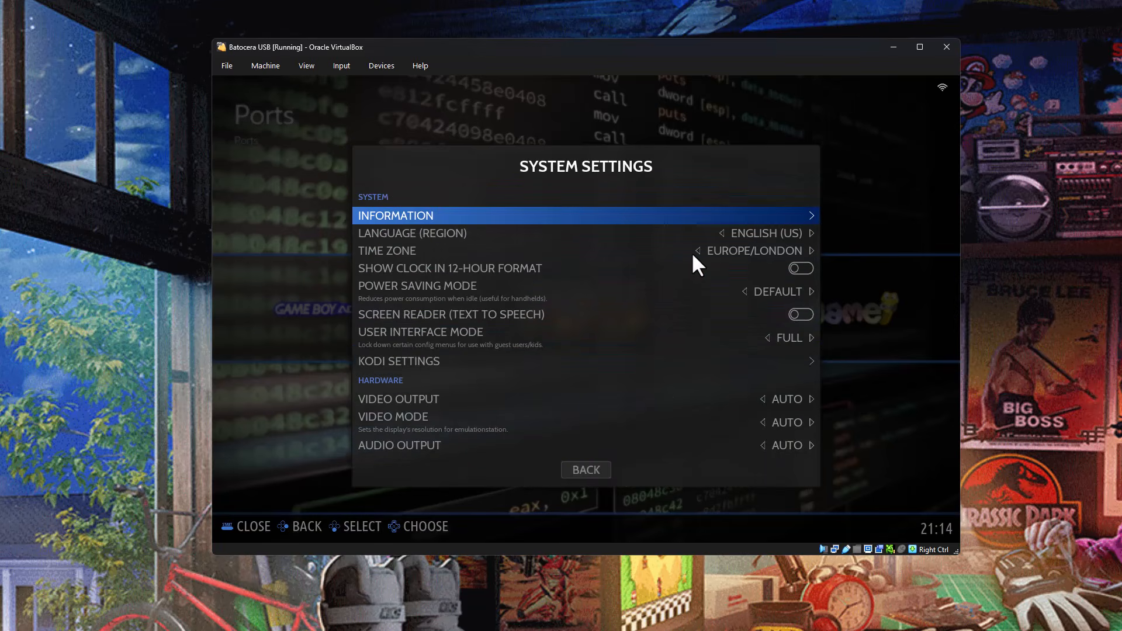
key(Return)
key(Down)
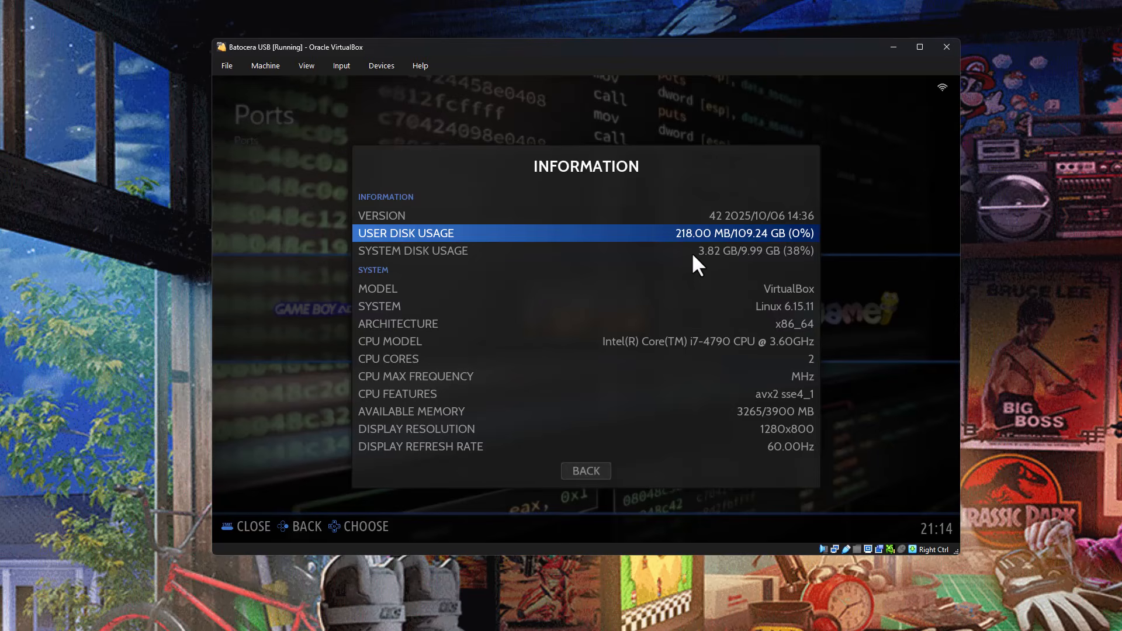
key(Down)
key(Down)
key(Down)
key(Down)
key(Down)
key(Down)
key(Down)
key(Down)
key(Down)
key(Down)
key(Down)
key(Down)
key(Down)
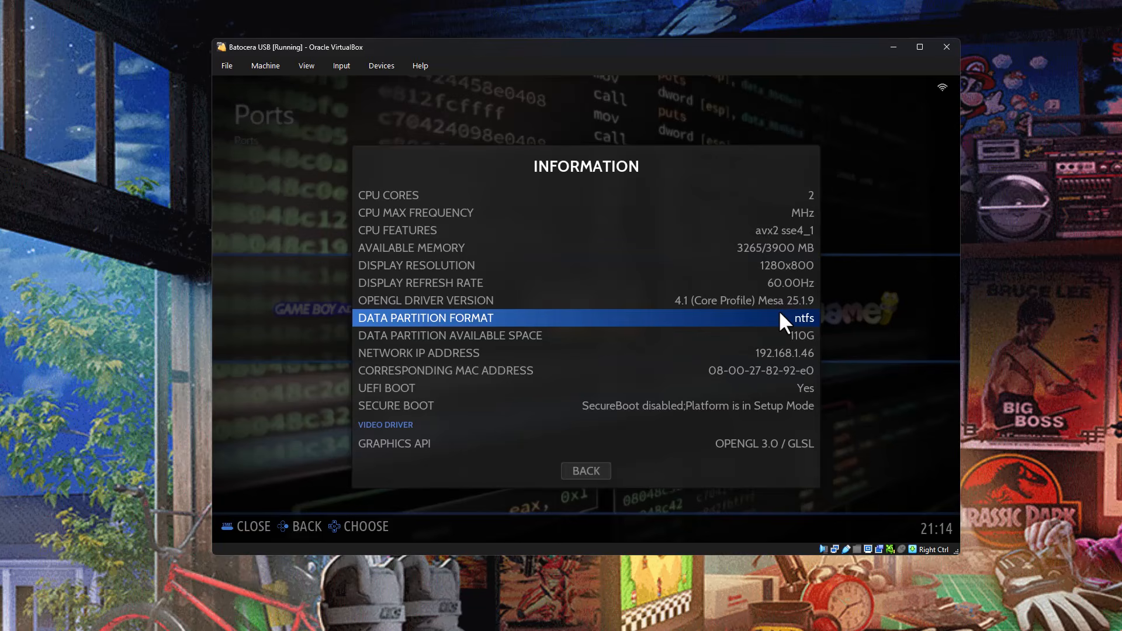
key(BackSpace)
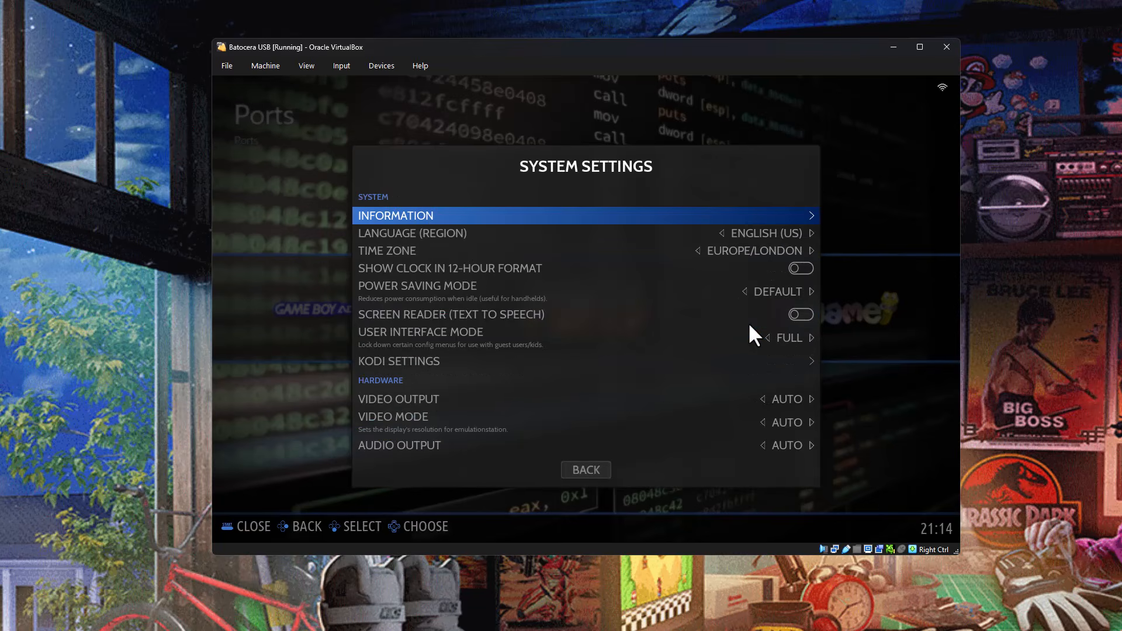
key(BackSpace)
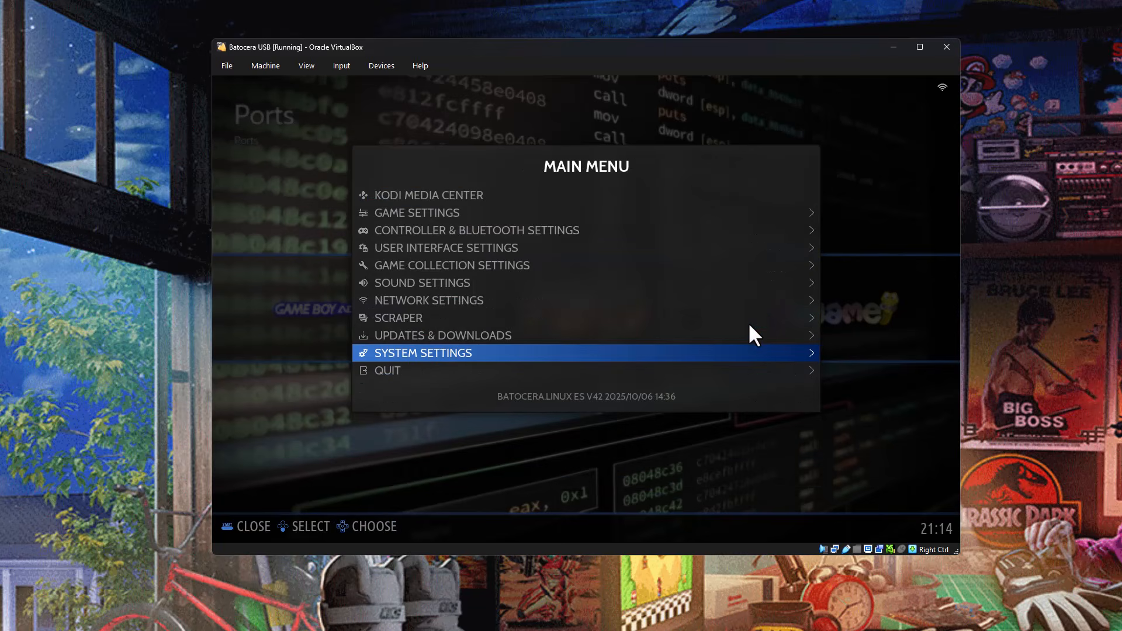
Open Network Settings to check the IP address and internet status.
key(Up)
key(Up)
key(Up)
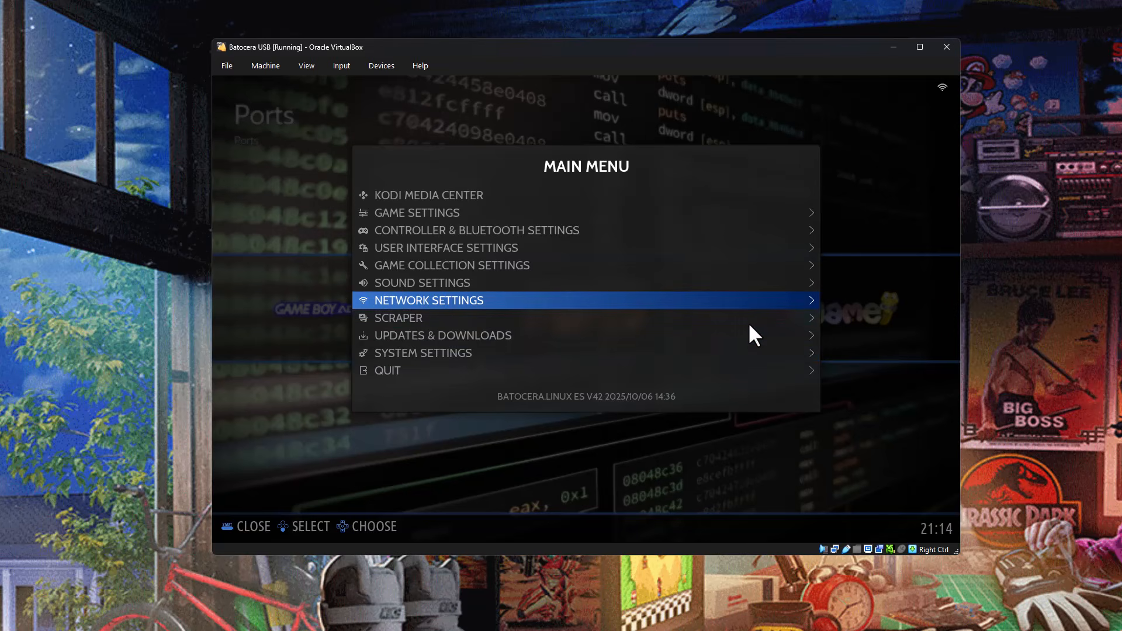
key(Return)
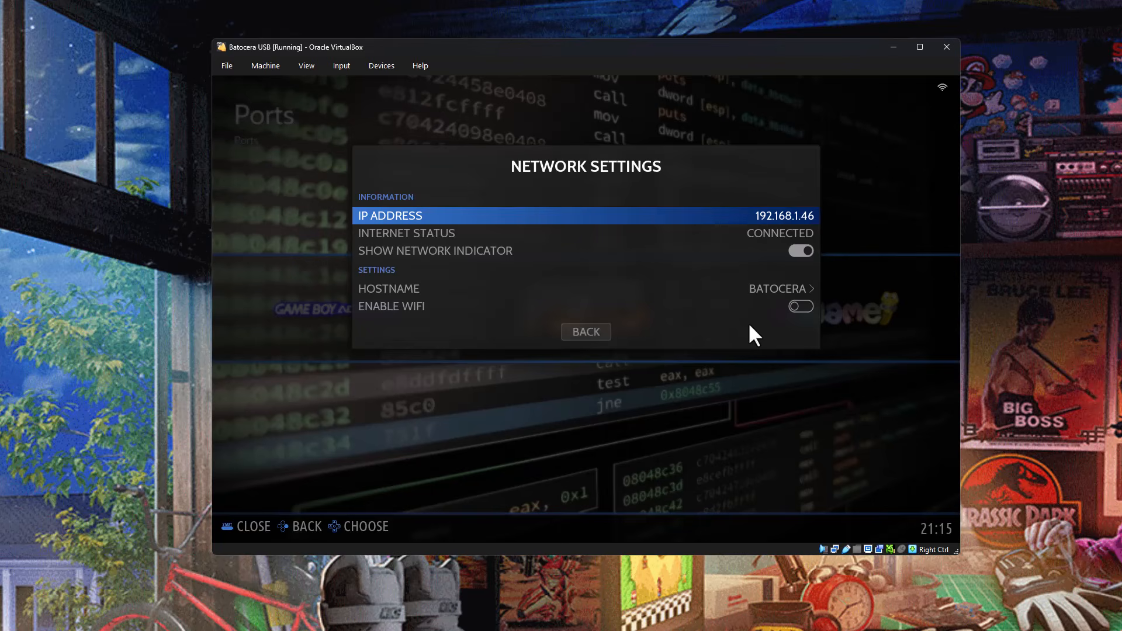
Look over the network indicator option in Network Settings and return to the main menu.
key(Down)
key(Down)
key(Down)
key(Down)
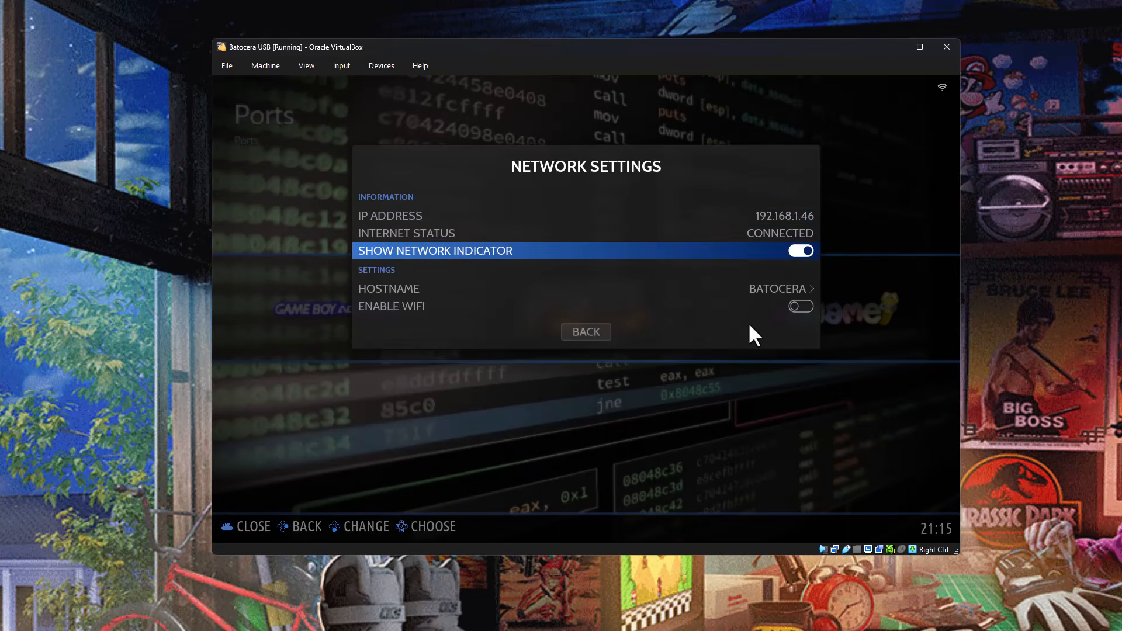
key(Escape)
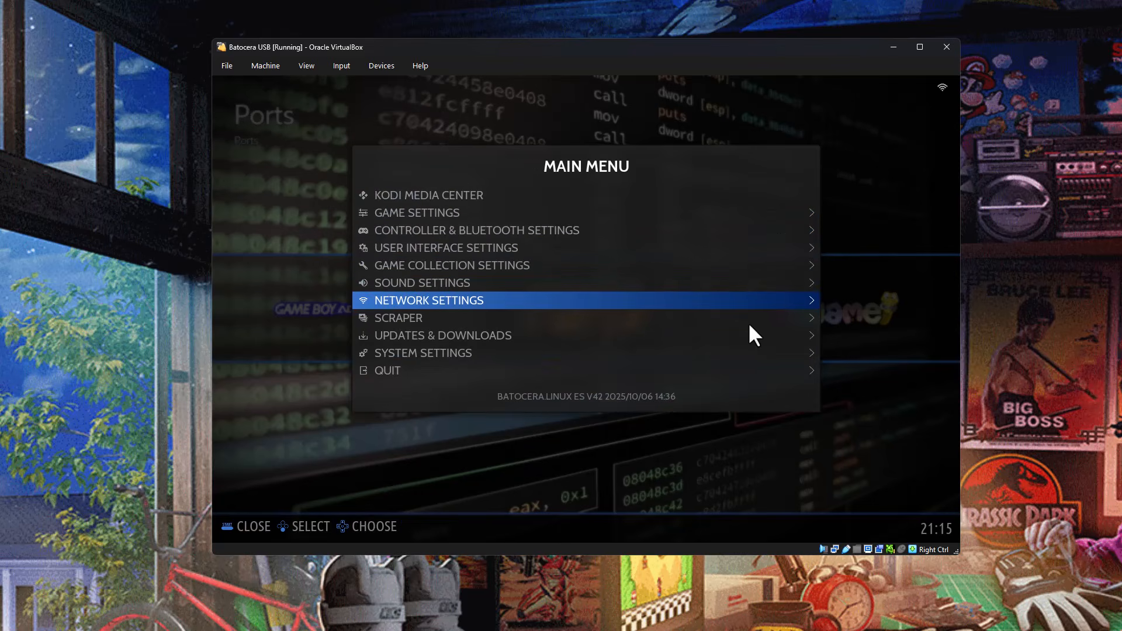
Shut down the Batocera system from the main menu's quit options.
key(Down)
key(Down)
key(Down)
key(Down)
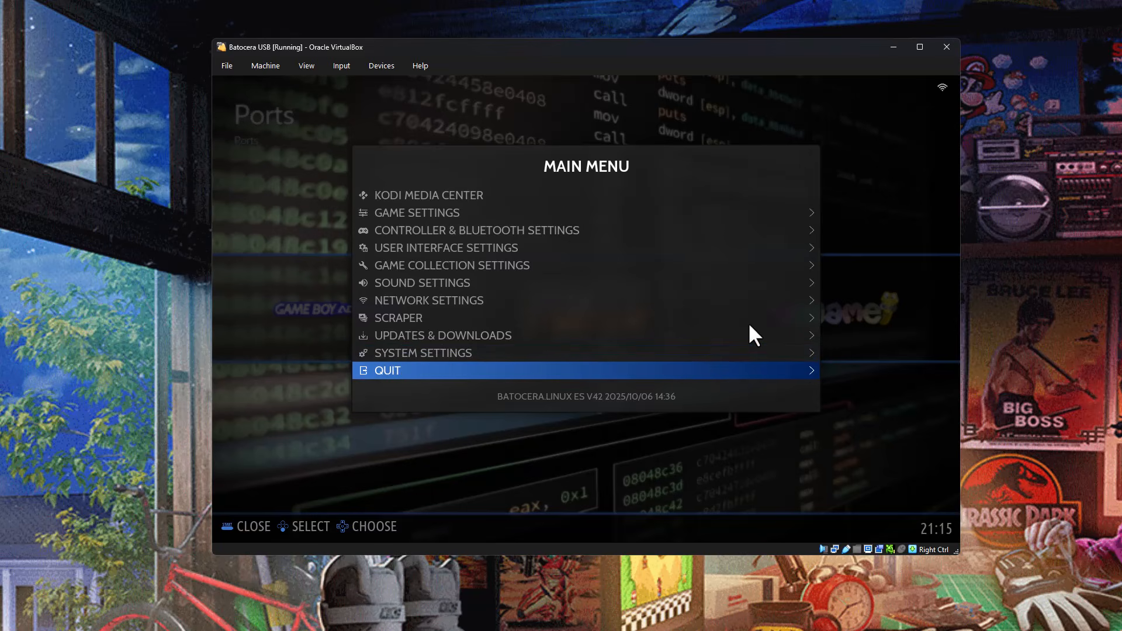
key(Up)
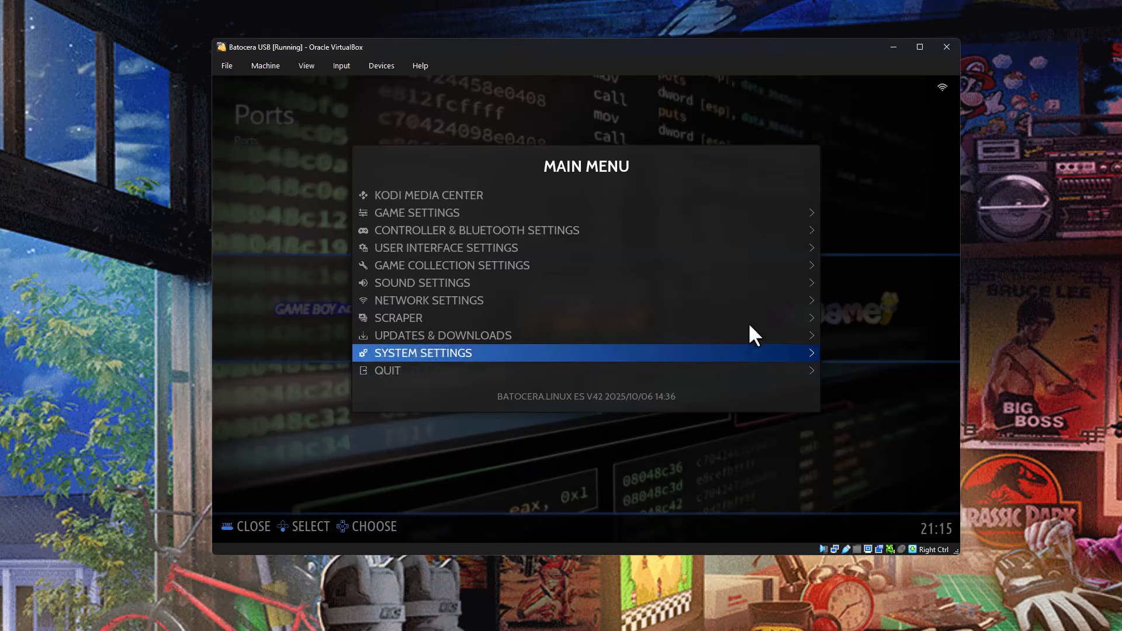
key(Down)
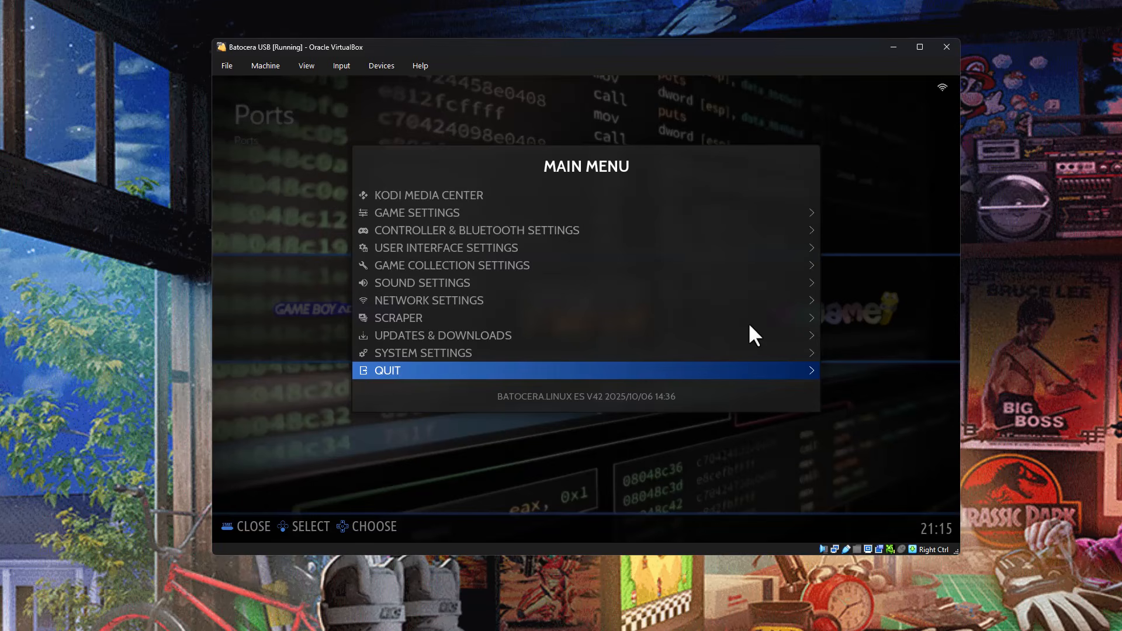
key(Return)
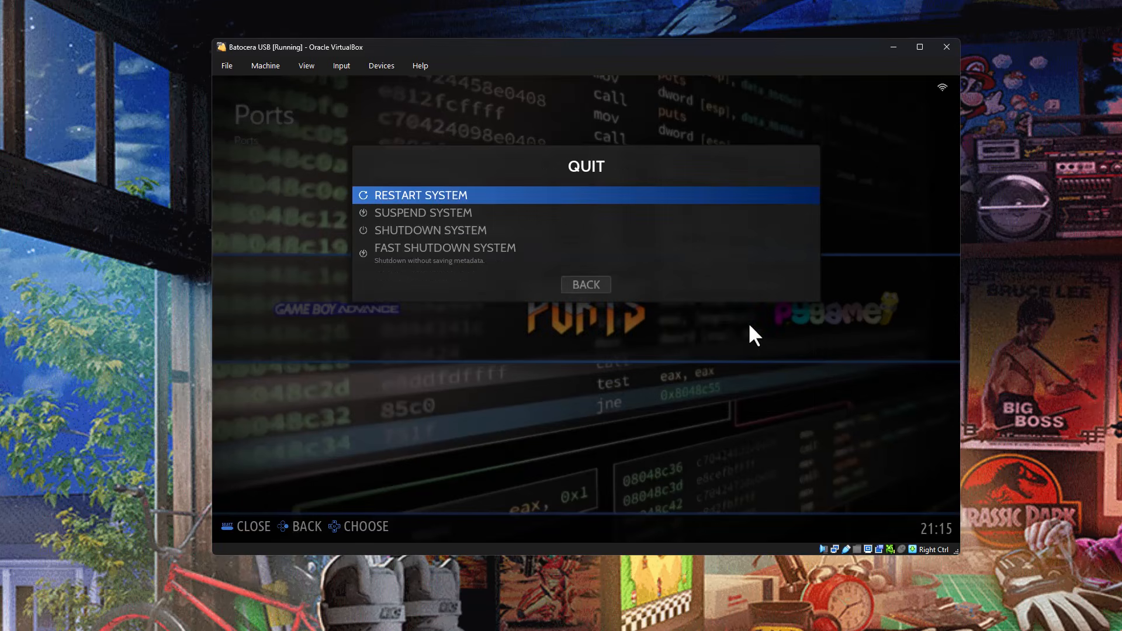
key(Down)
key(Down)
key(Return)
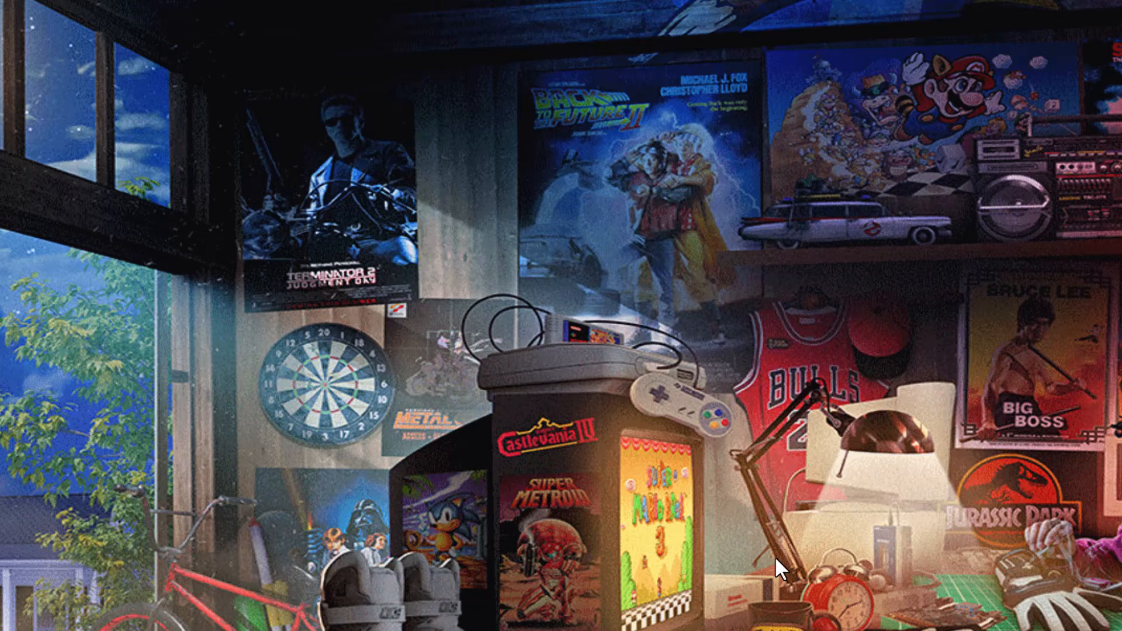
Switch to File Explorer, view the drives under This PC, and open the Userdata (H:) drive.
key(super+e)
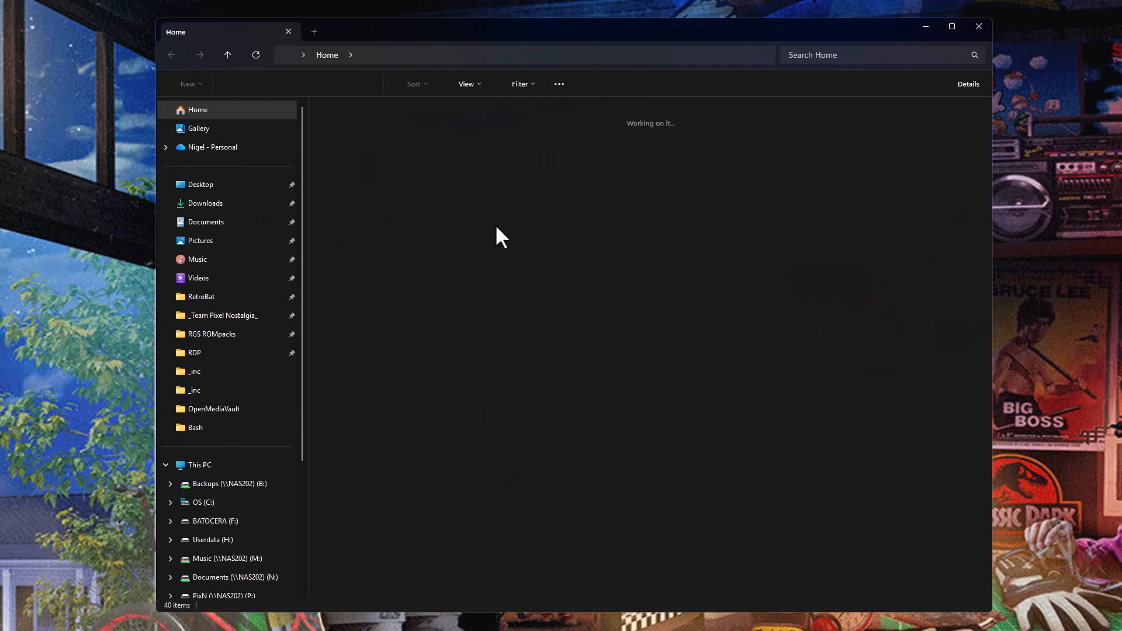
click(225, 462)
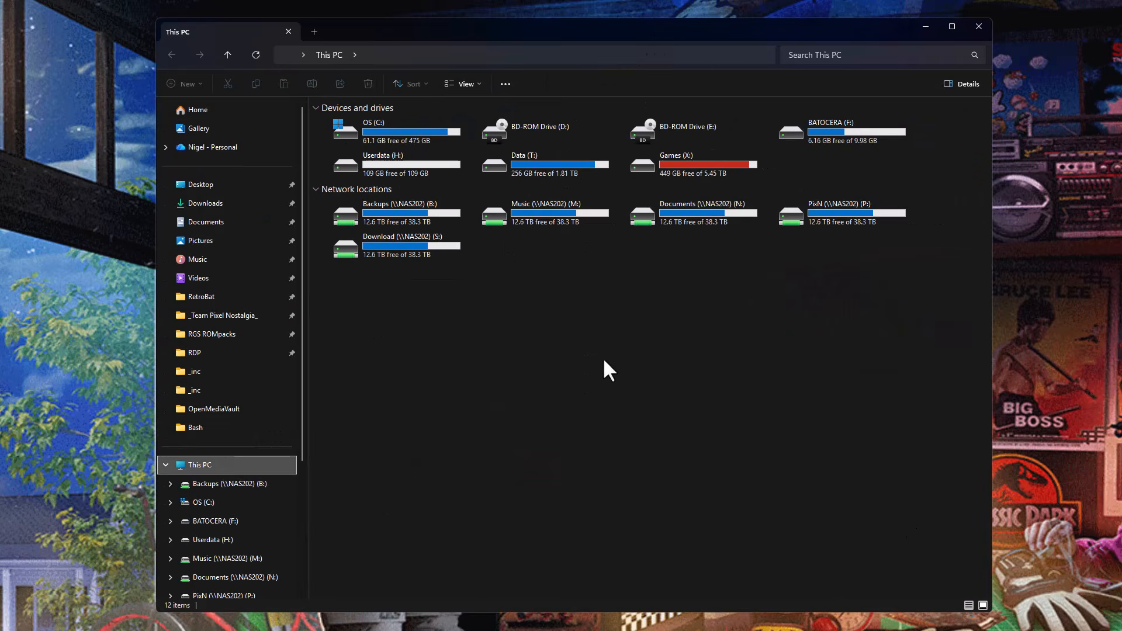
click(800, 138)
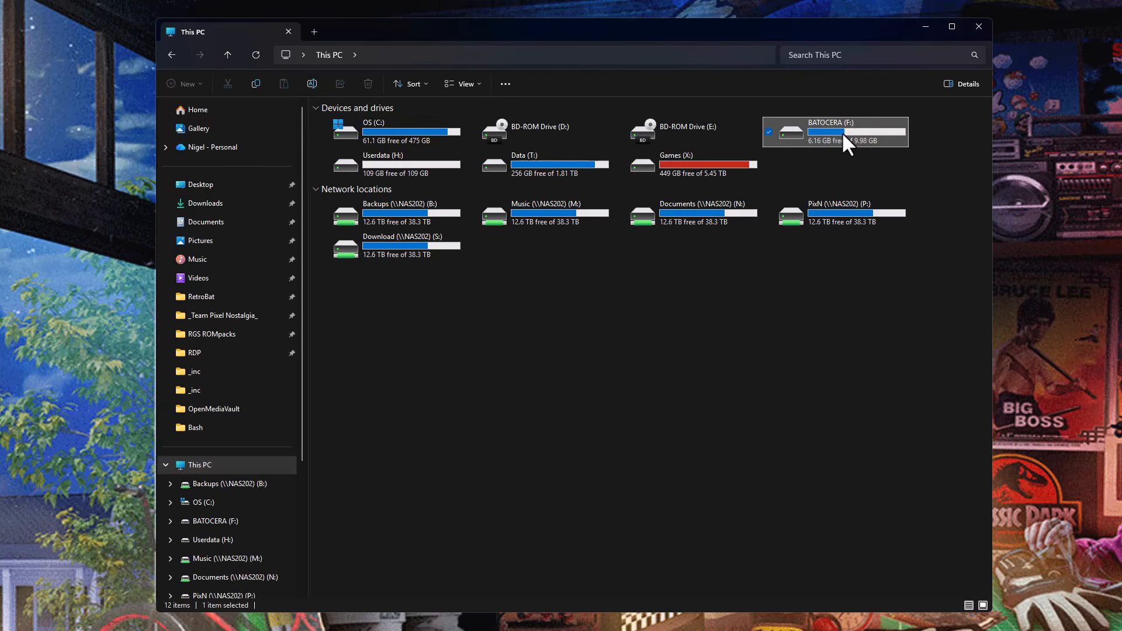
click(410, 169)
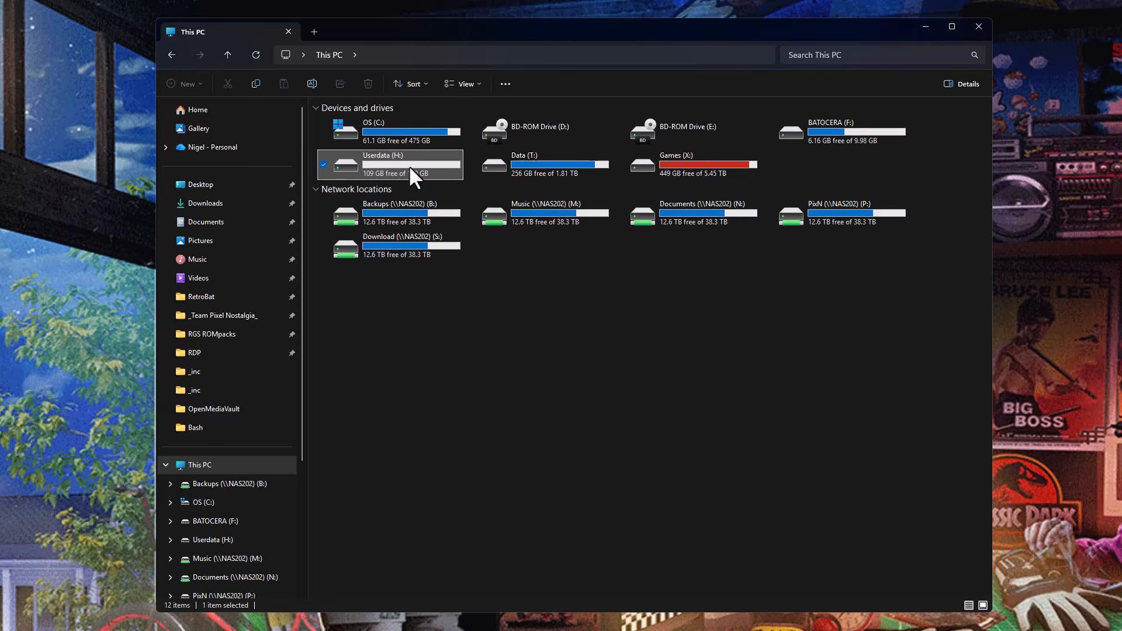
double_click(409, 166)
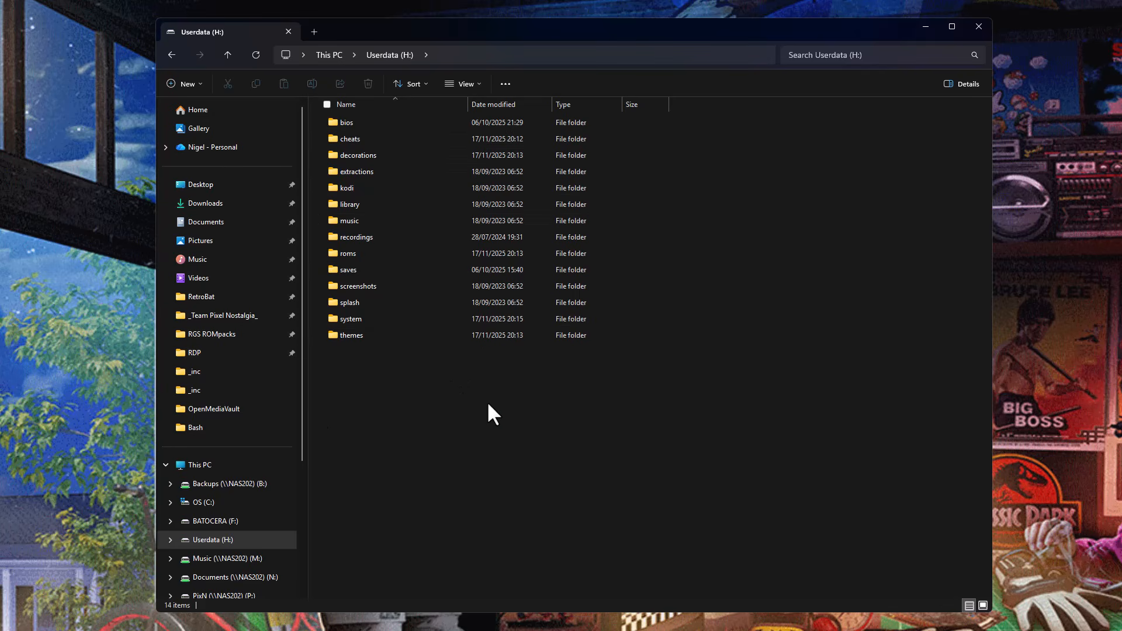
Open the megadrive folder inside roms on the Userdata drive and select Old-Towers.bin.
double_click(352, 254)
scroll(394, 436, down, 15)
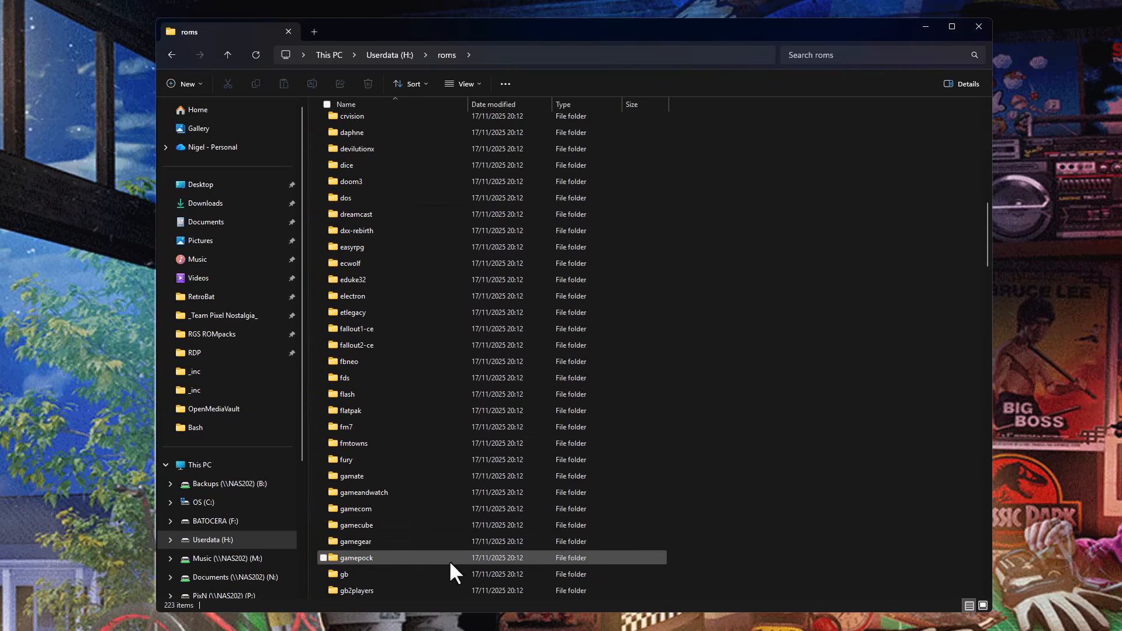
text(mega)
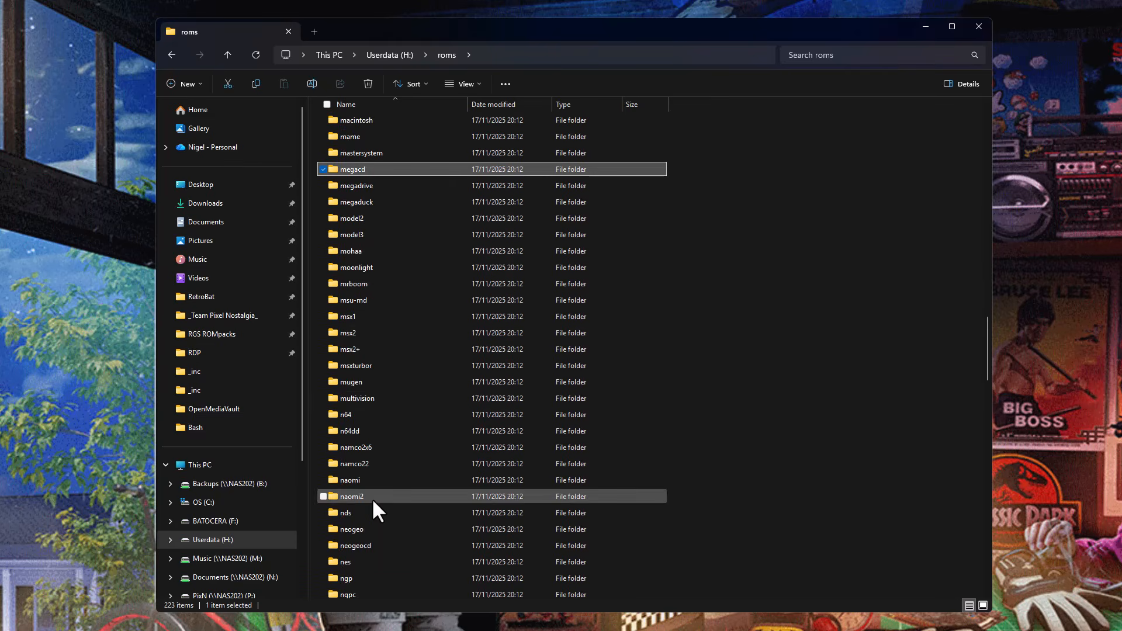
double_click(367, 185)
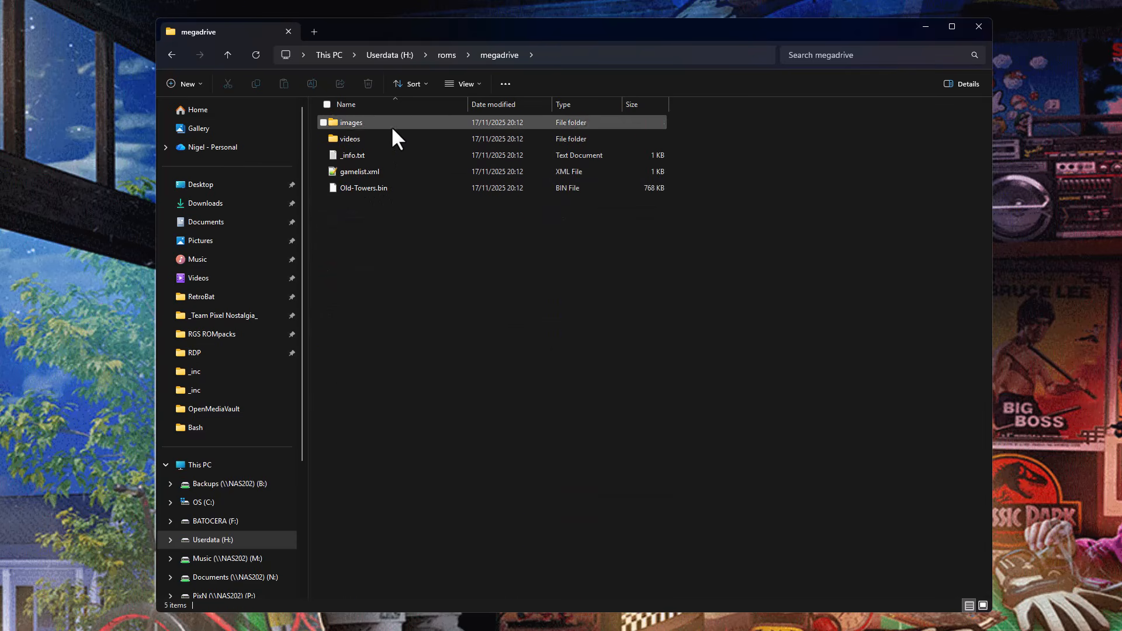
click(377, 187)
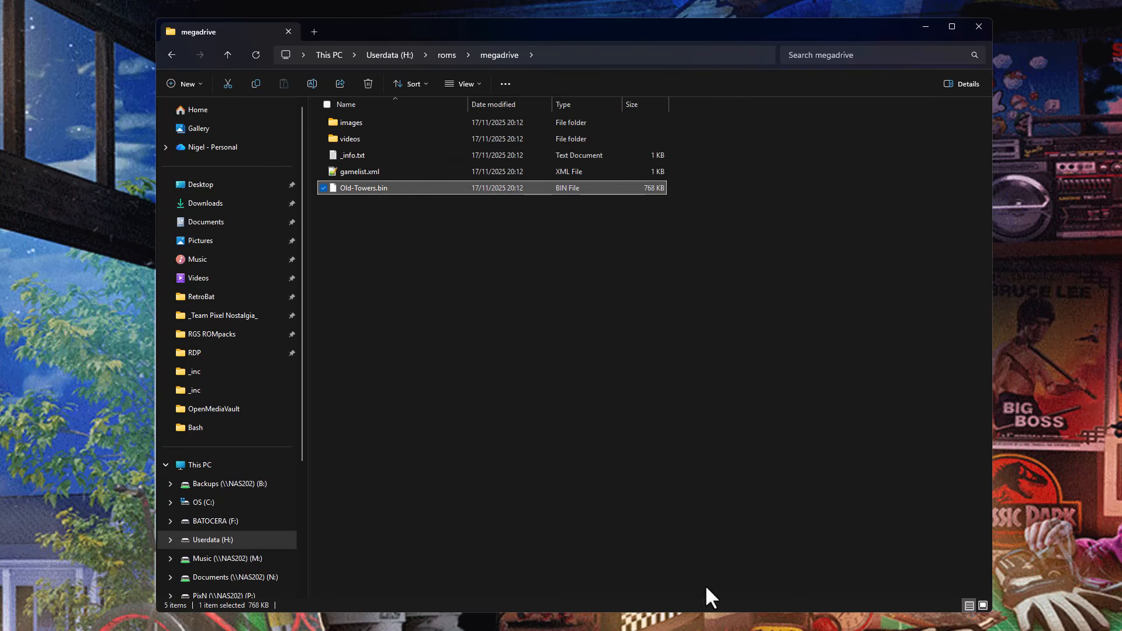
Open the pinned RetroBat folder in a second File Explorer window and place it beside the megadrive window.
right_click(586, 630)
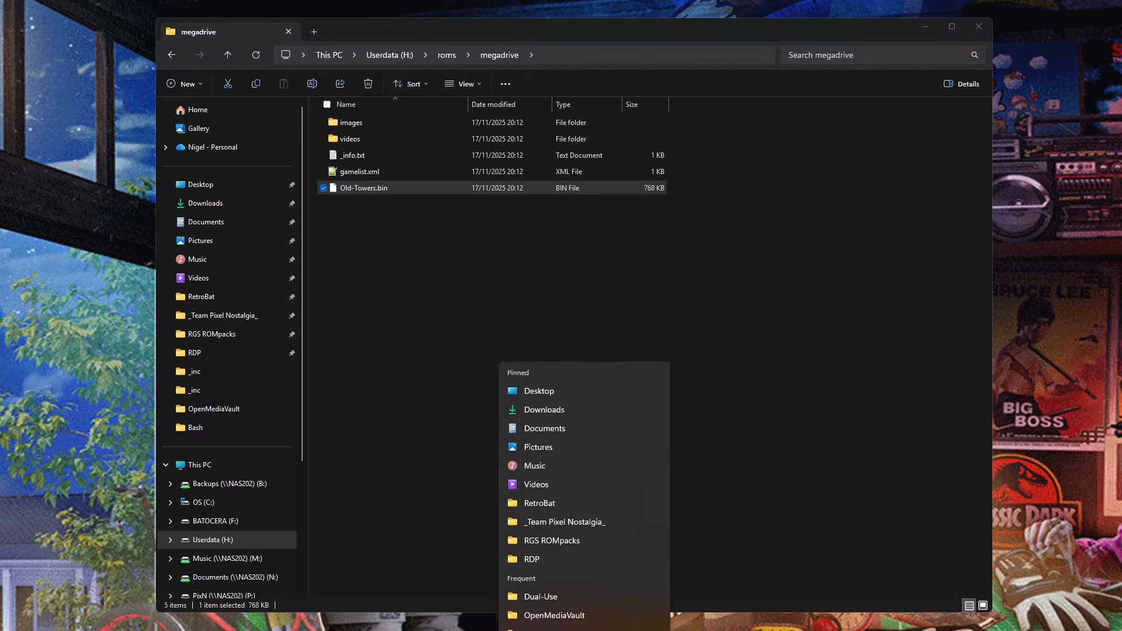
click(585, 630)
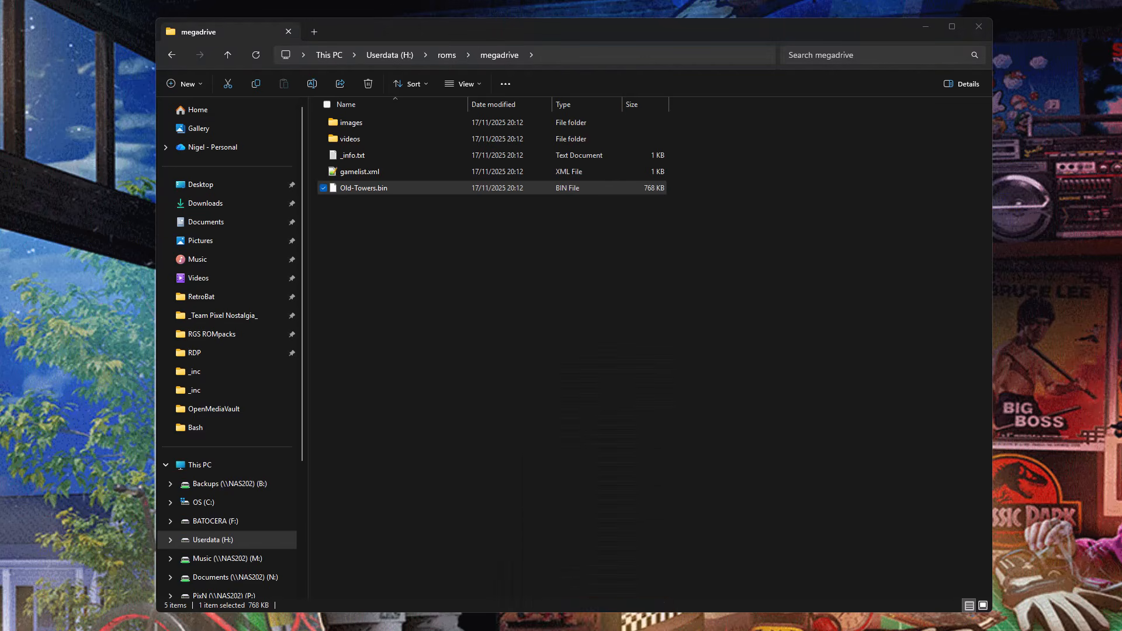
right_click(585, 628)
click(585, 489)
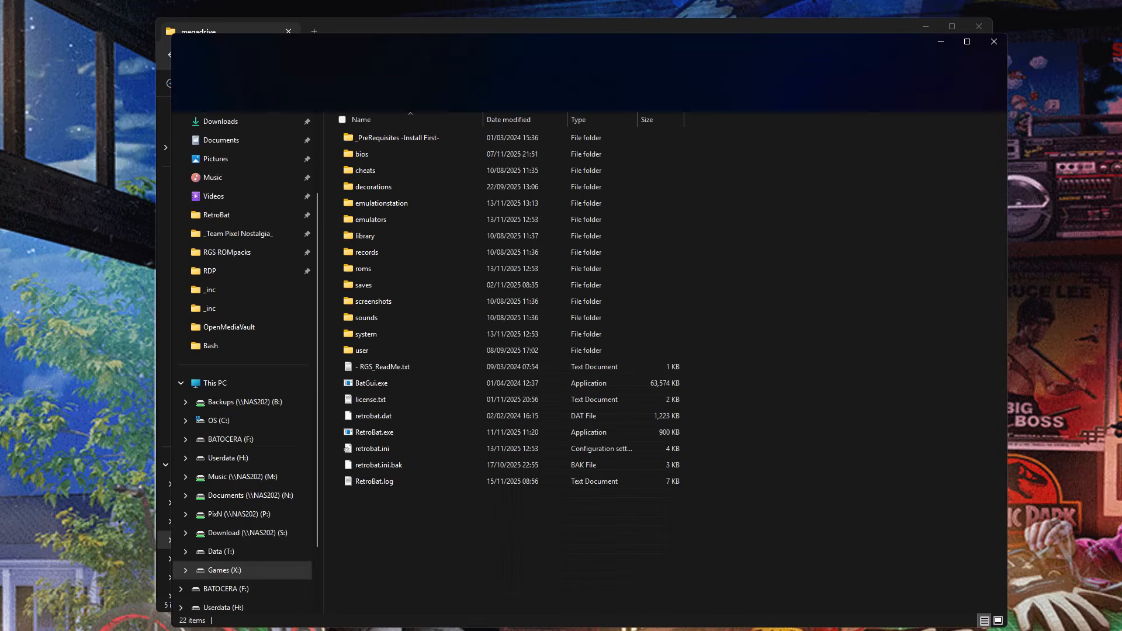
drag(408, 48, 951, 58)
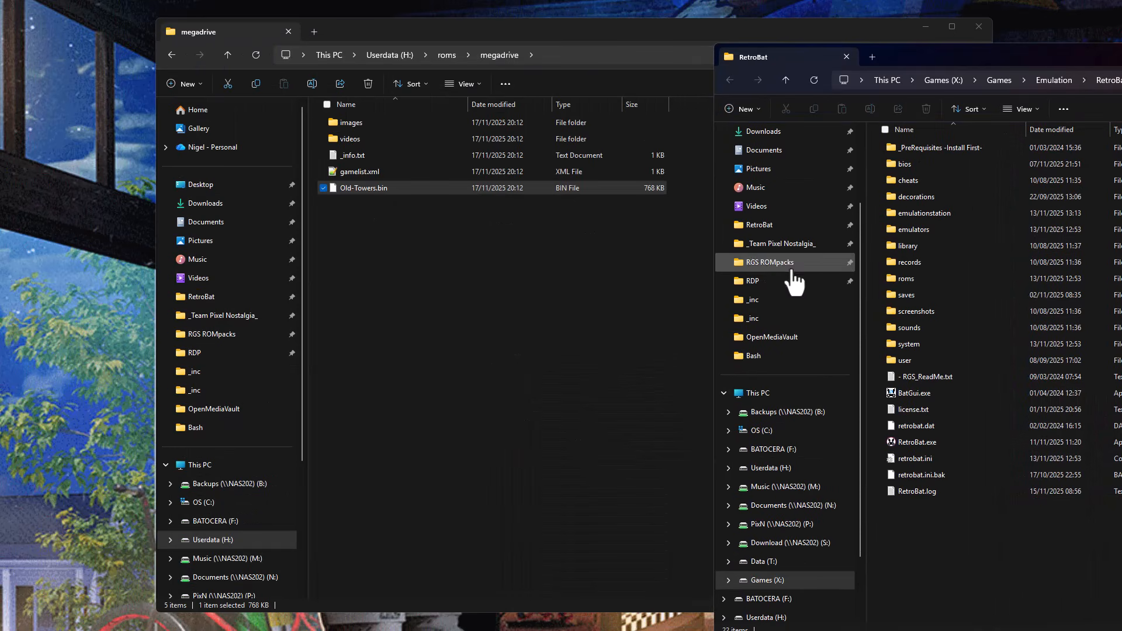
Open the megadrive folder inside RetroBat's roms folder in the second window.
click(753, 225)
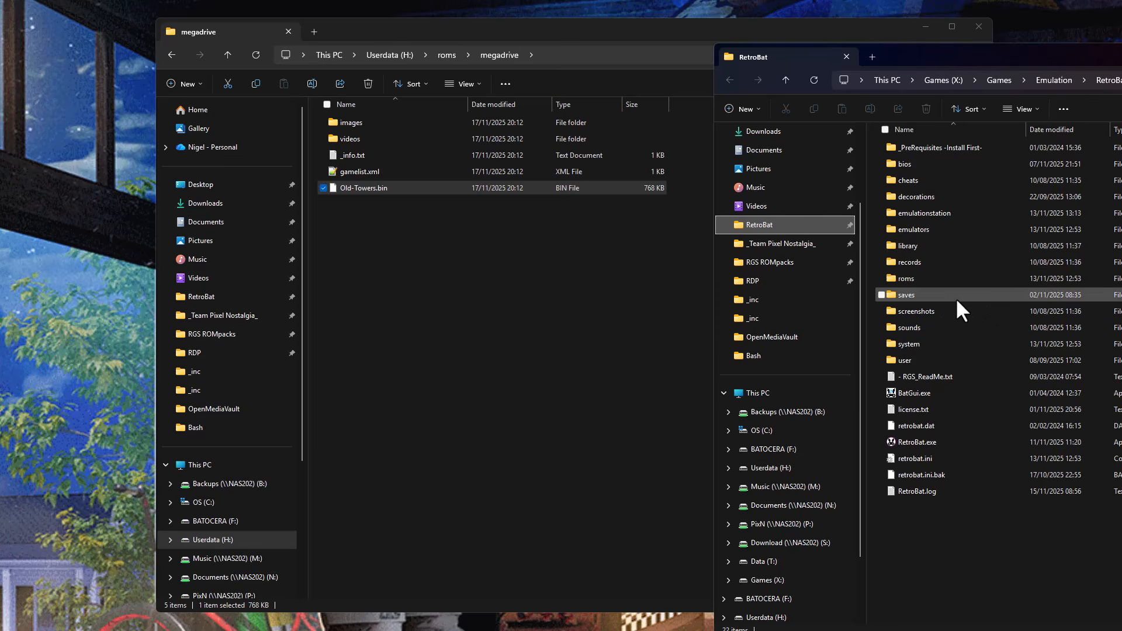
double_click(918, 278)
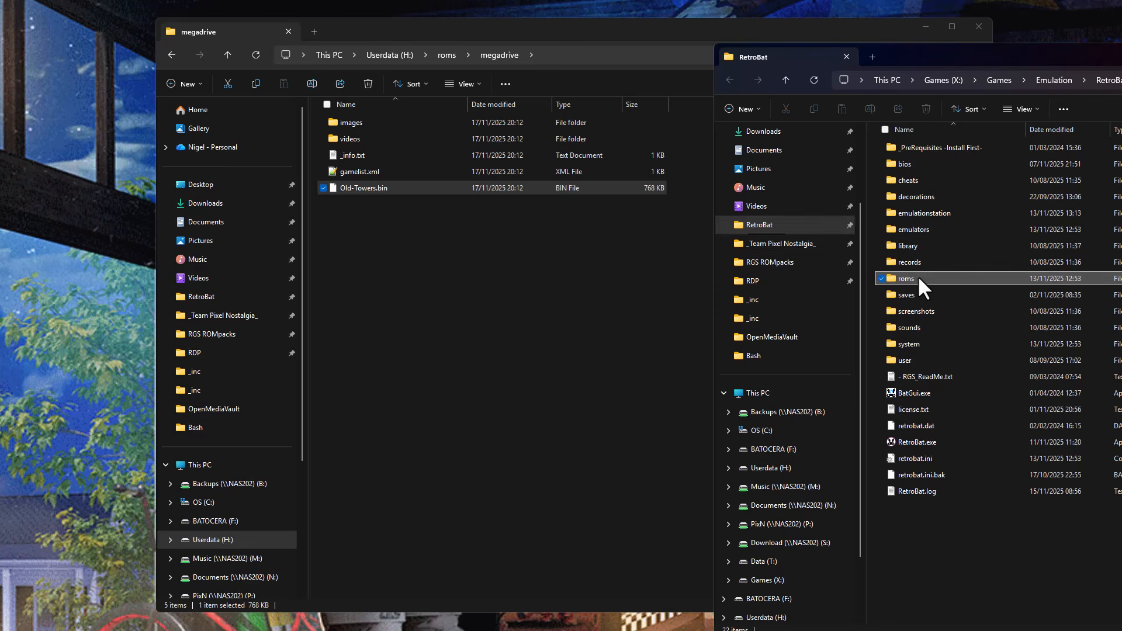
text(me)
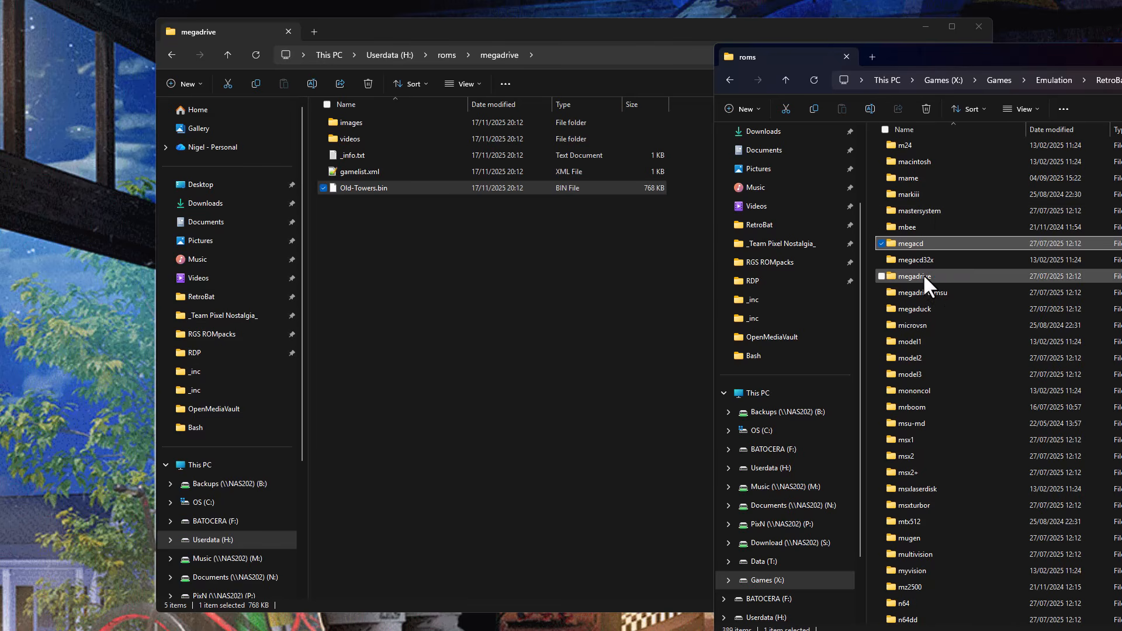
click(924, 275)
double_click(923, 276)
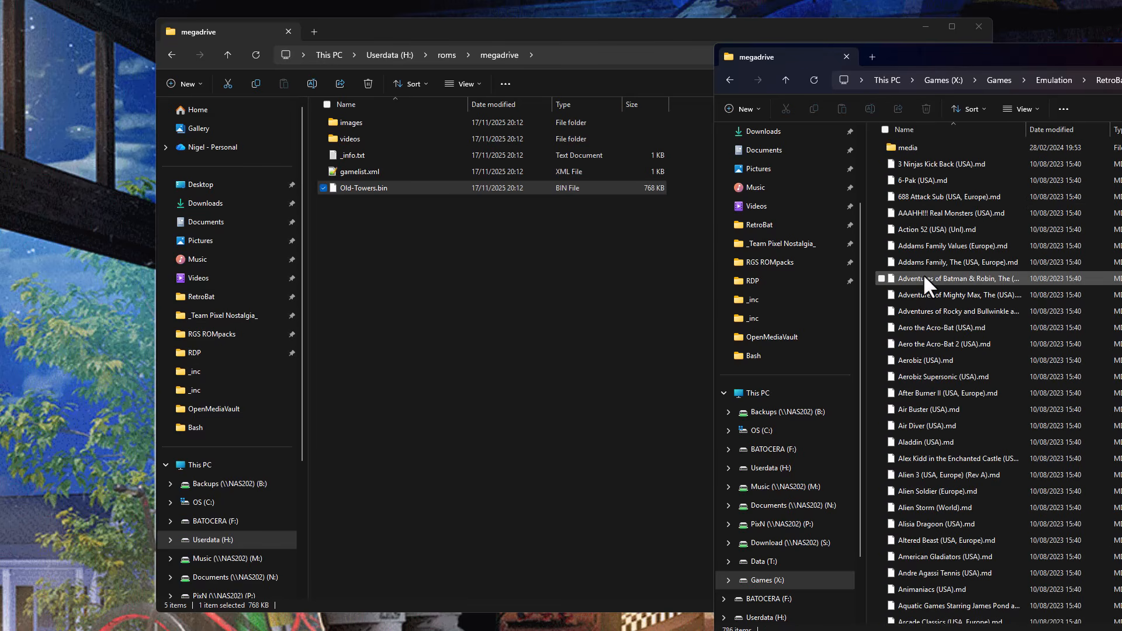
Delete all files and folders in the Userdata drive's megadrive folder.
click(524, 255)
key(ctrl+a)
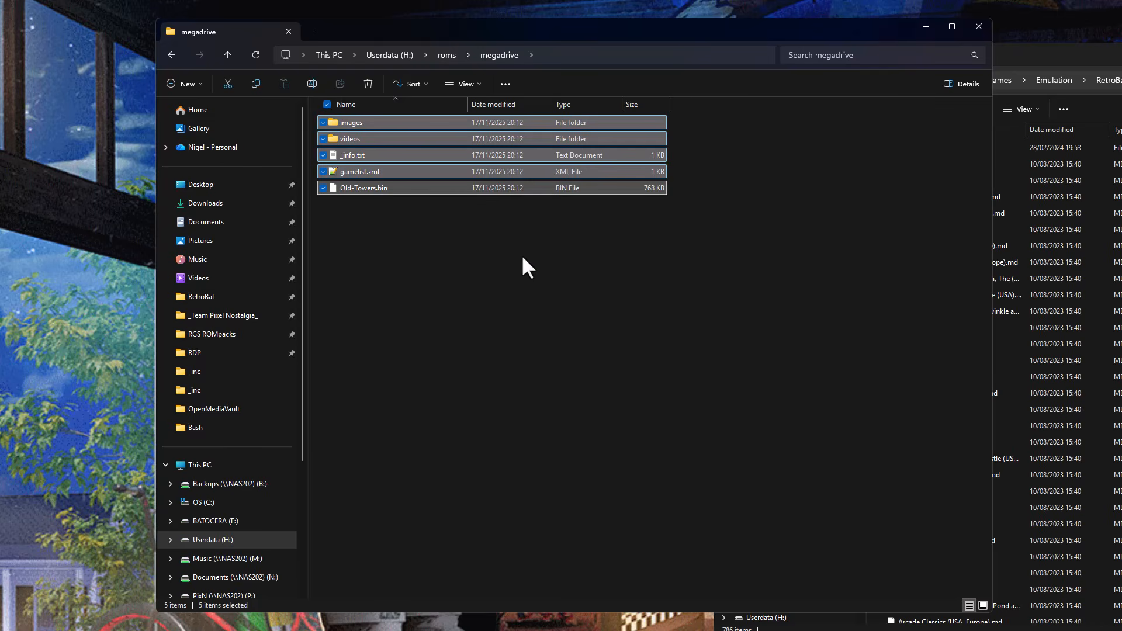
key(Delete)
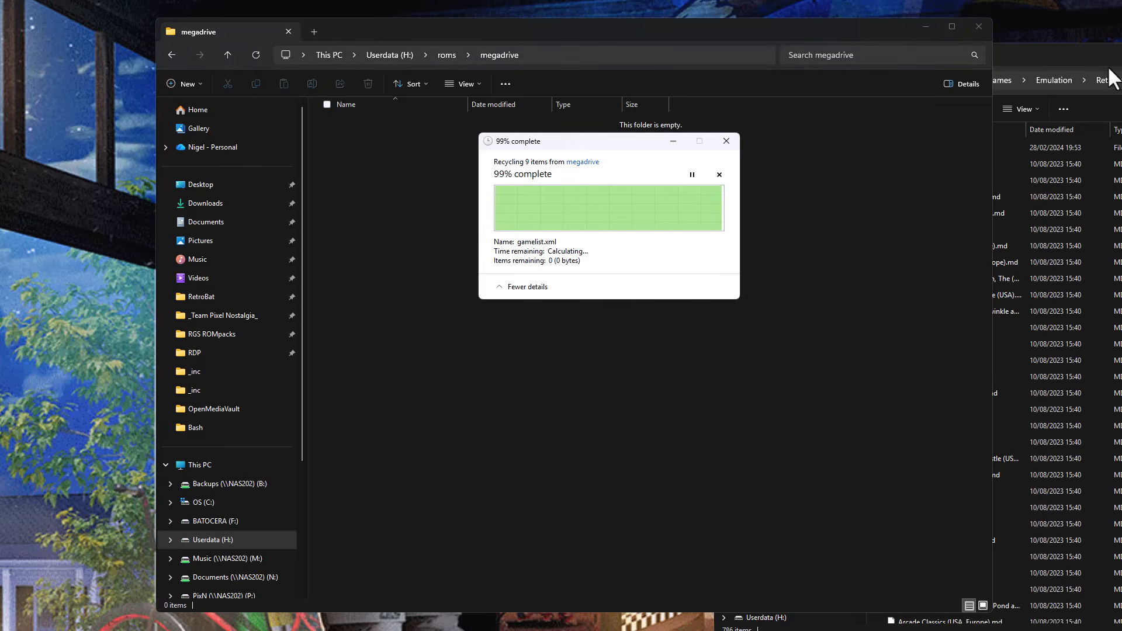
Copy everything from RetroBat's megadrive folder into the Userdata megadrive folder, close the RetroBat window, and move the copy progress dialog aside.
click(1079, 54)
key(ctrl+a)
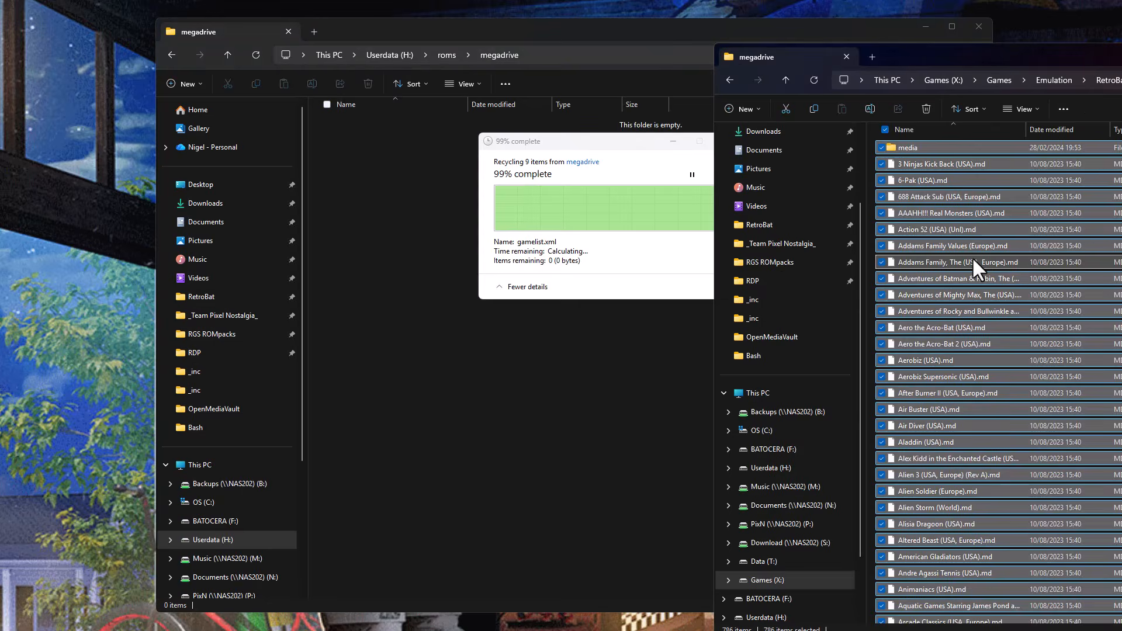
key(ctrl+c)
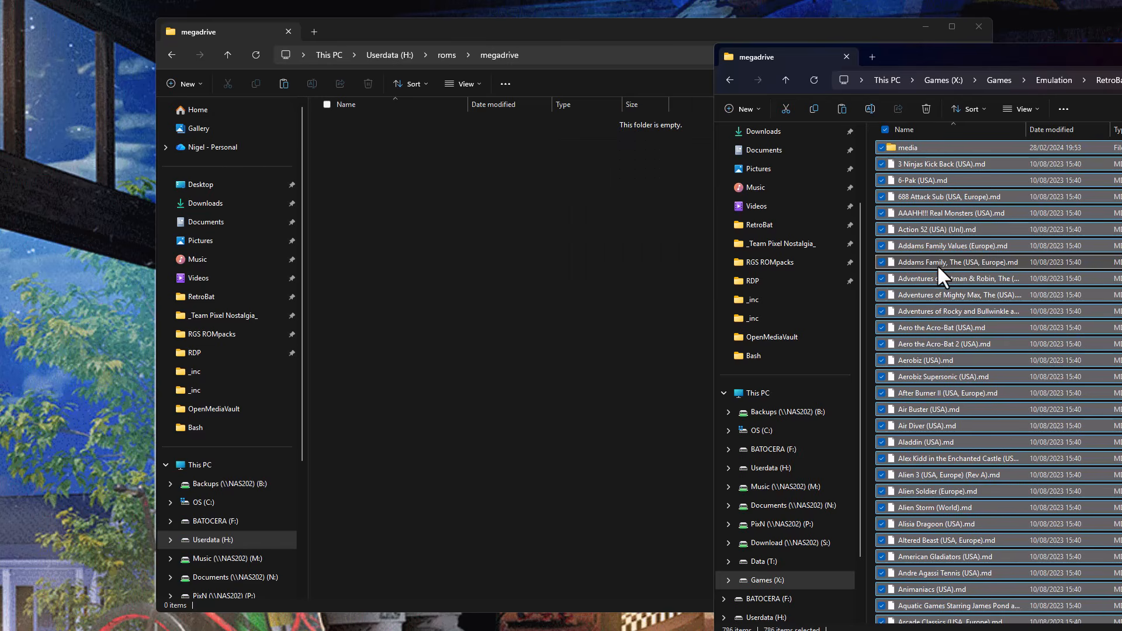
click(534, 269)
right_click(534, 269)
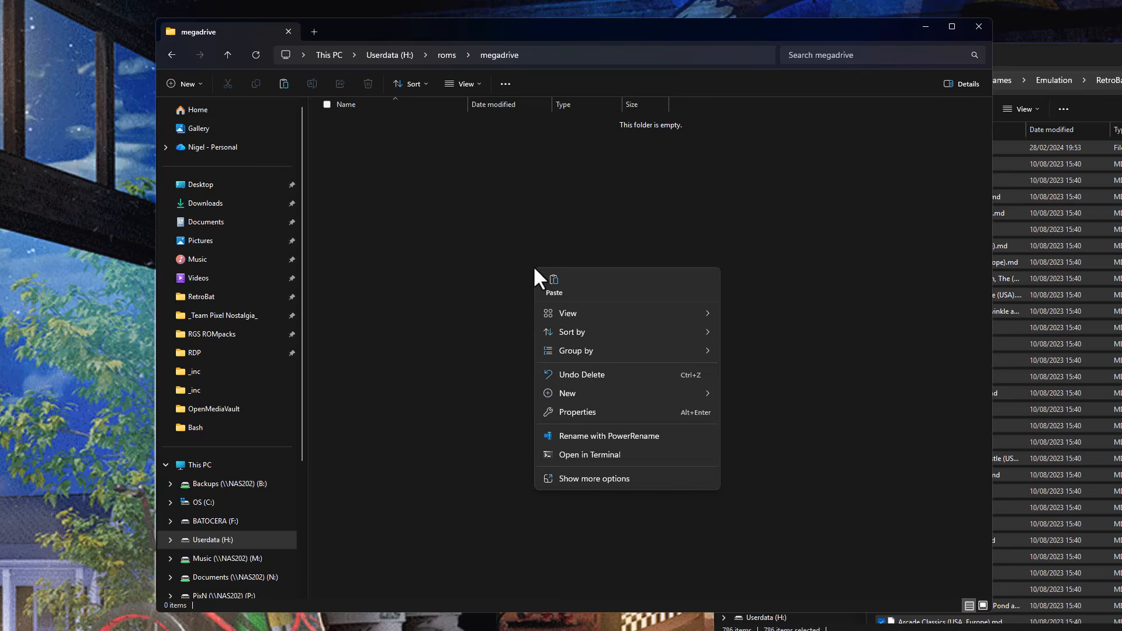
click(554, 288)
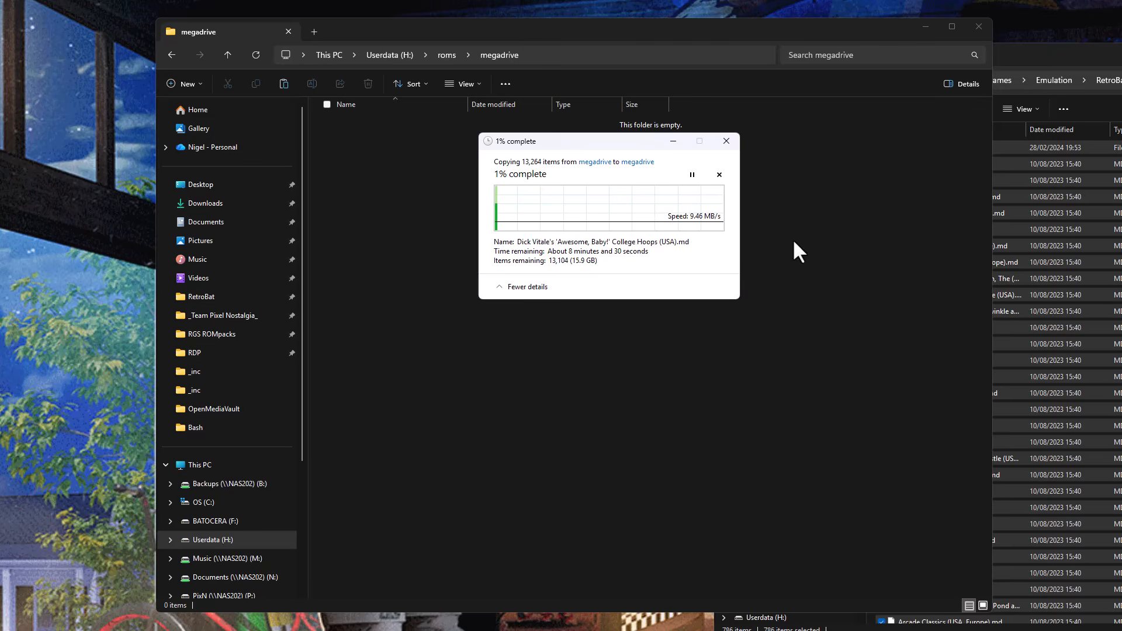
click(1121, 52)
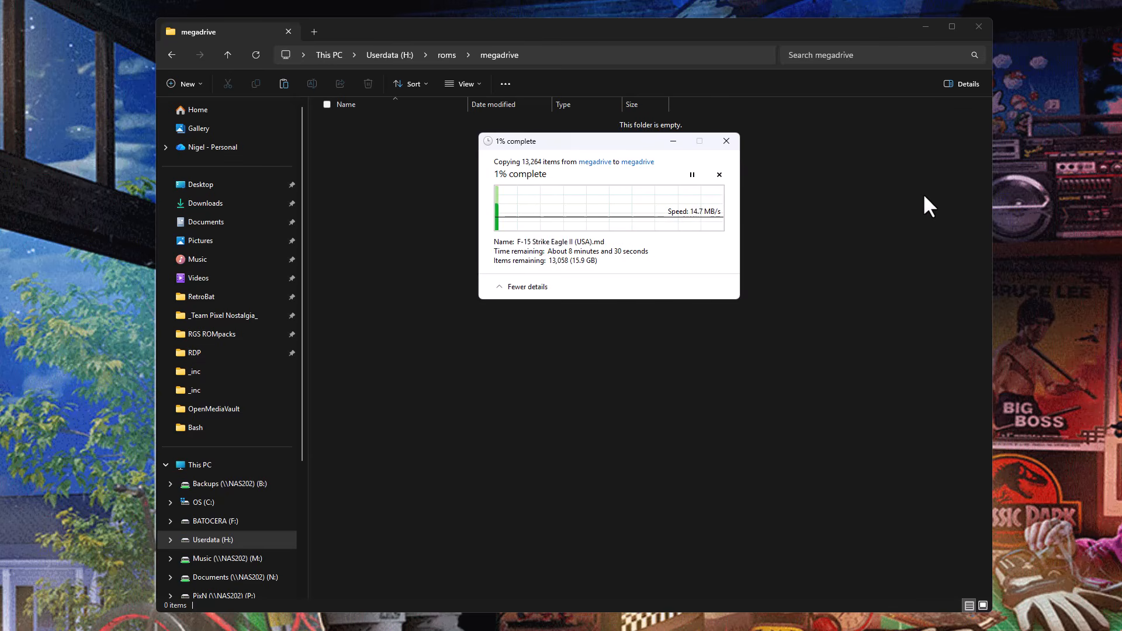
drag(618, 144, 986, 475)
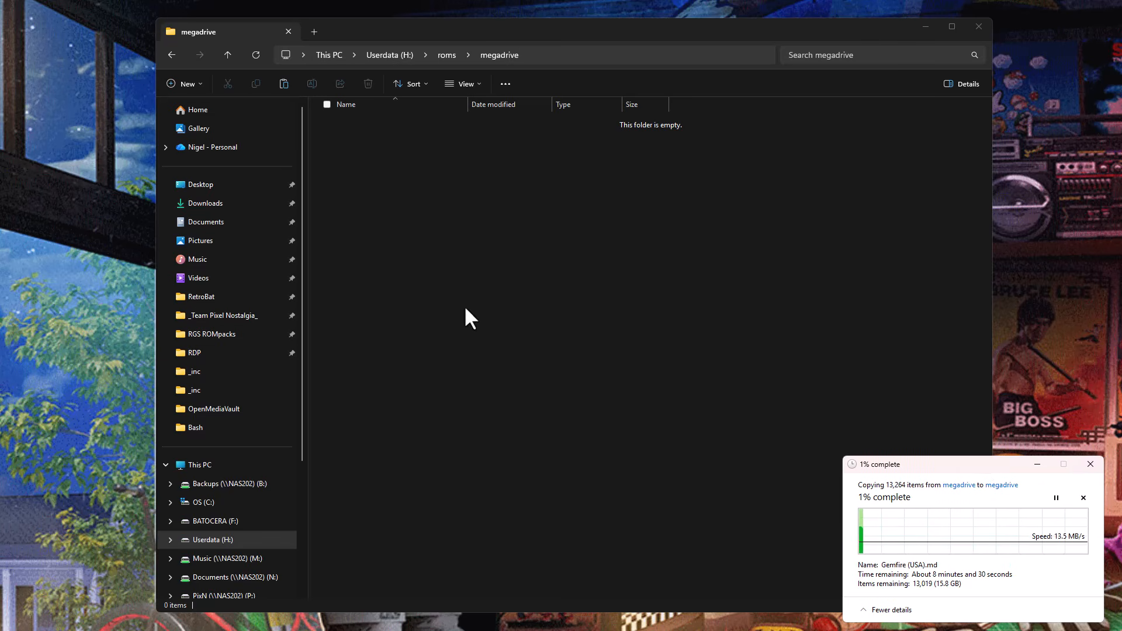
Create a new folder named _RETROBAT_ in the root of the Userdata (H:) drive.
click(387, 56)
click(386, 55)
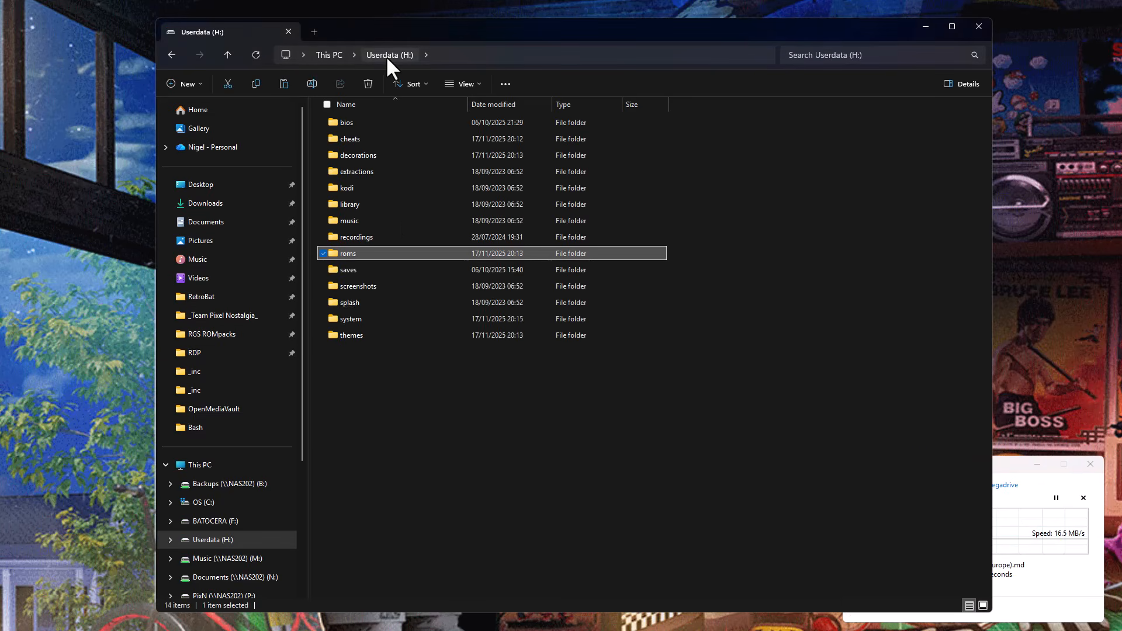
right_click(395, 414)
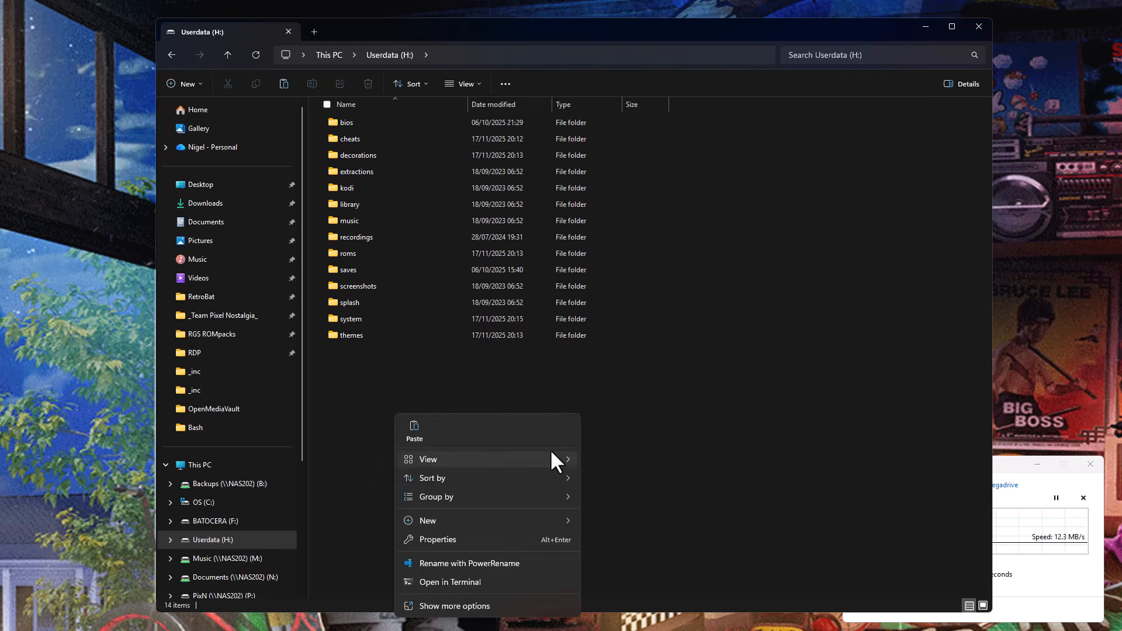
mouse_move(542, 518)
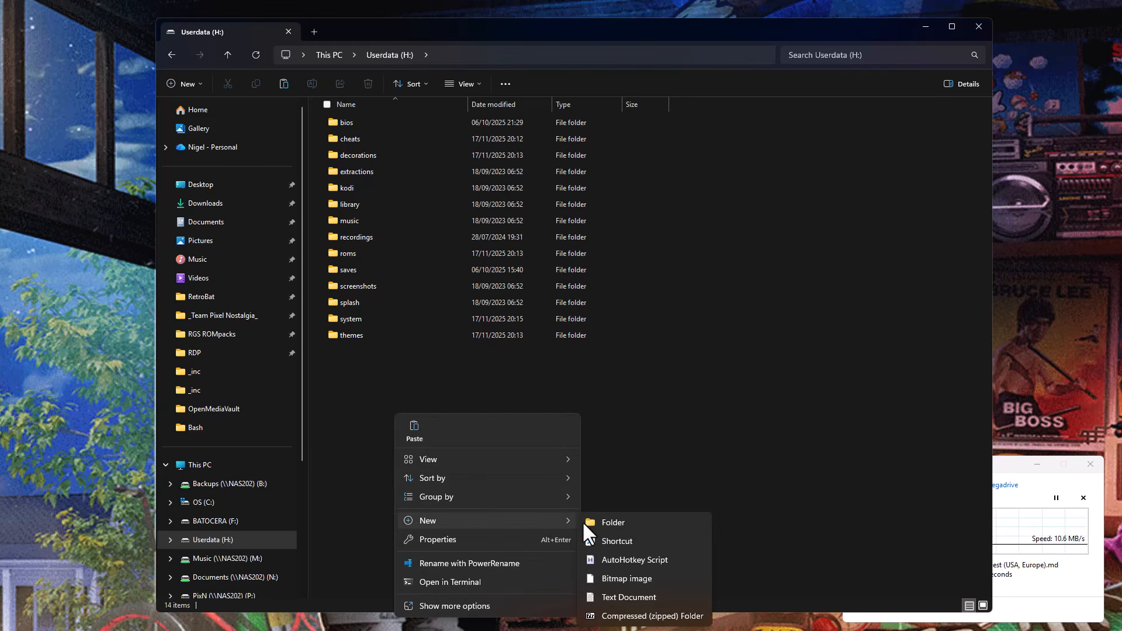
click(615, 522)
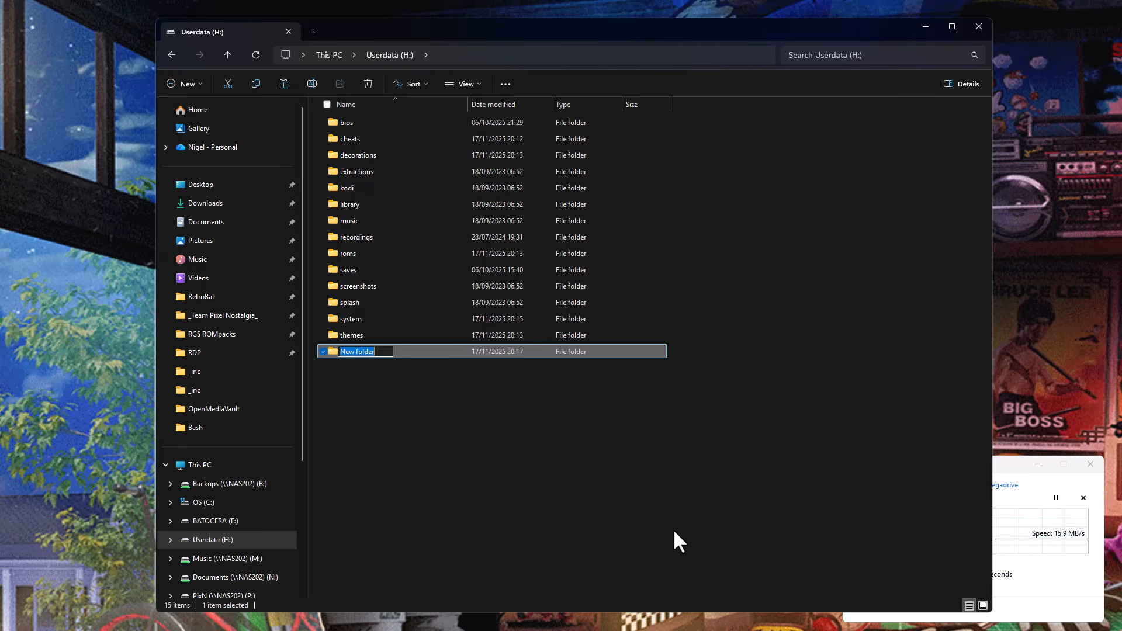
text(_R)
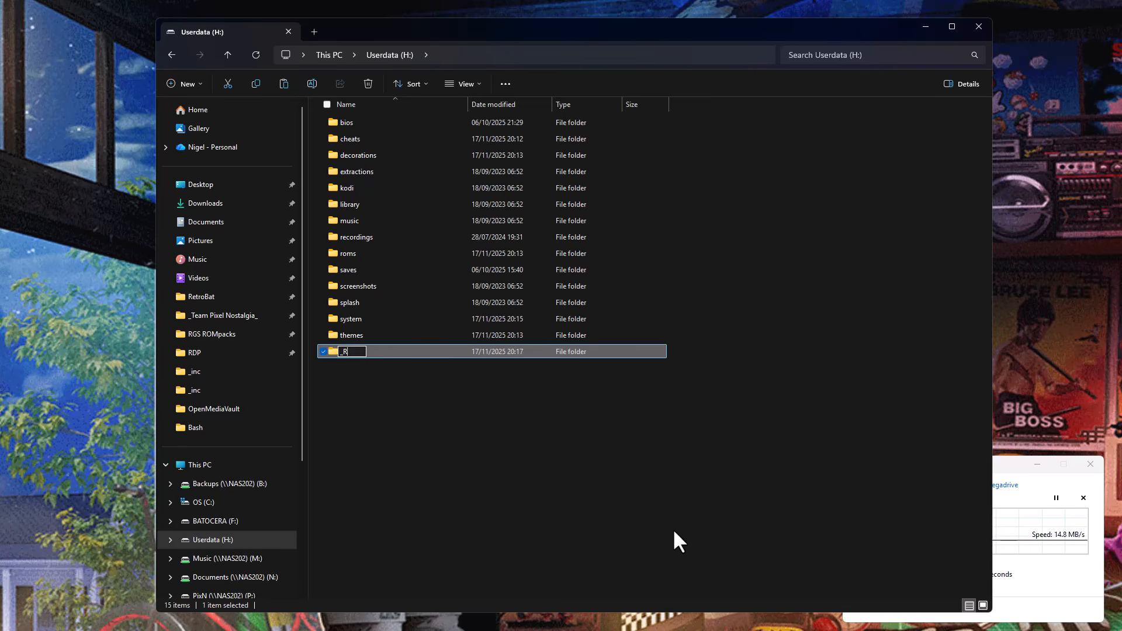
text(ETROBAT_)
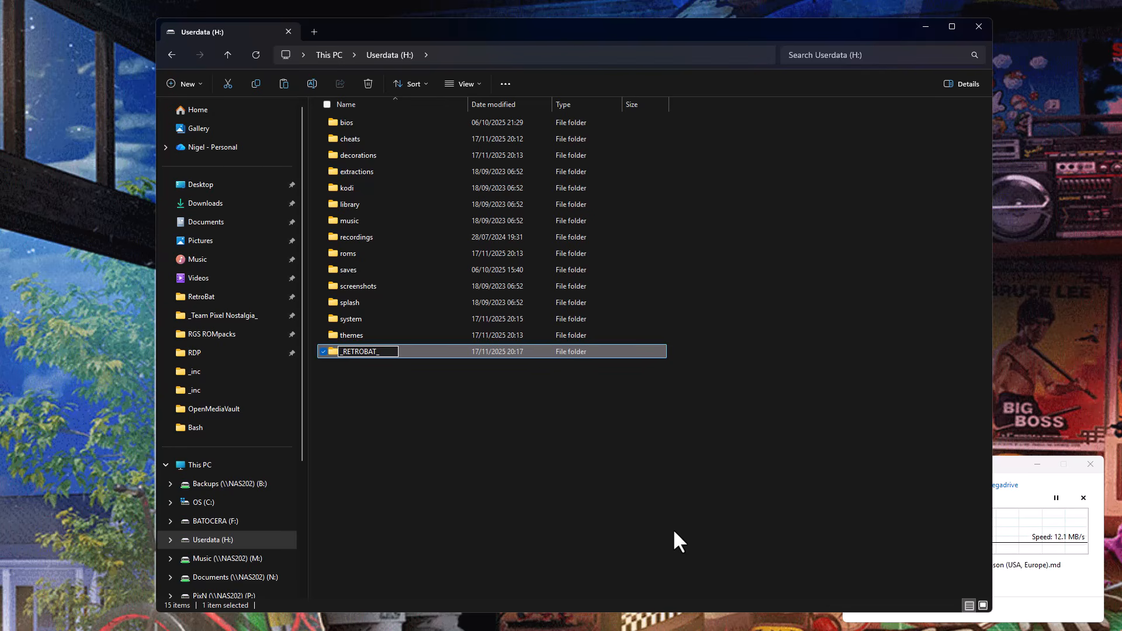
key(Return)
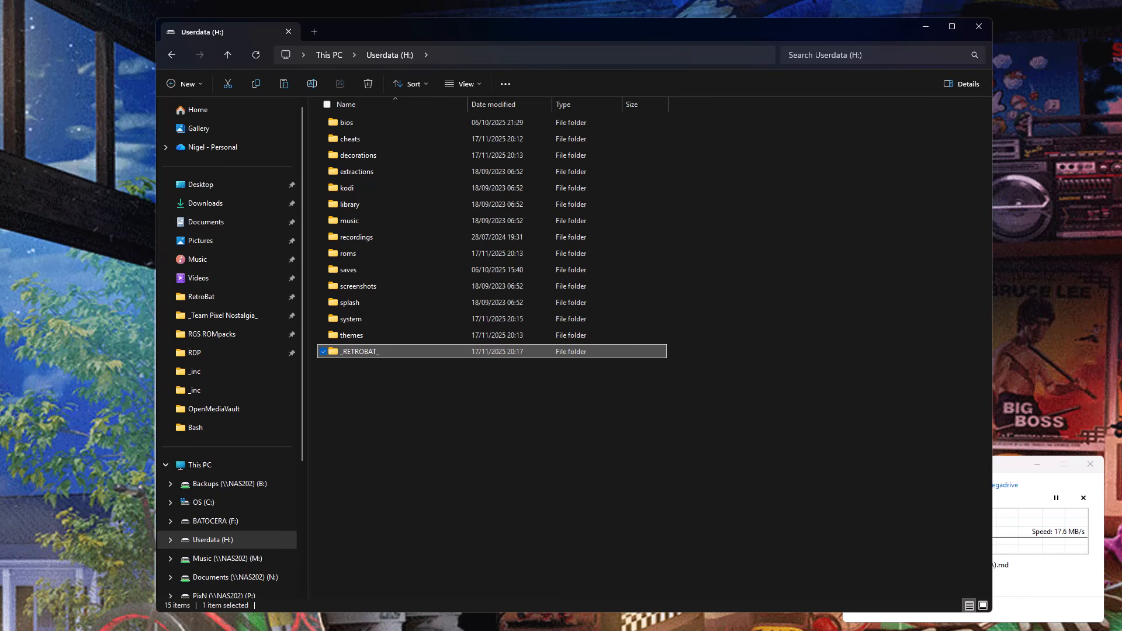
Switch to the browser and open the official RetroBat website by way of the RetroBat wiki, replacing the Batocera download page.
key(alt+Tab)
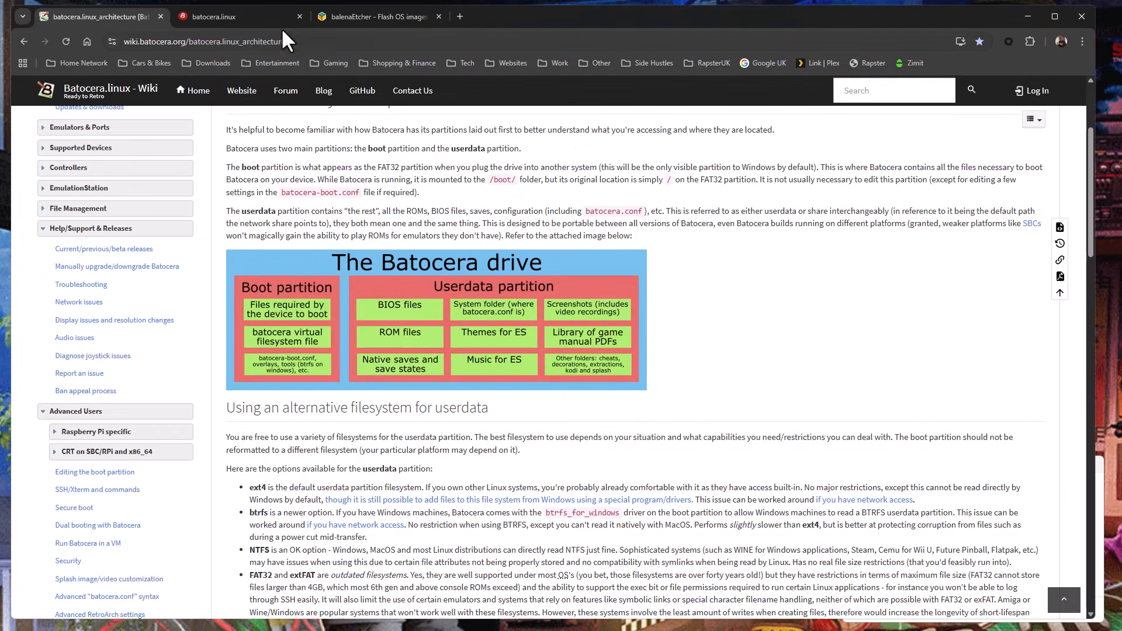
click(243, 16)
click(241, 42)
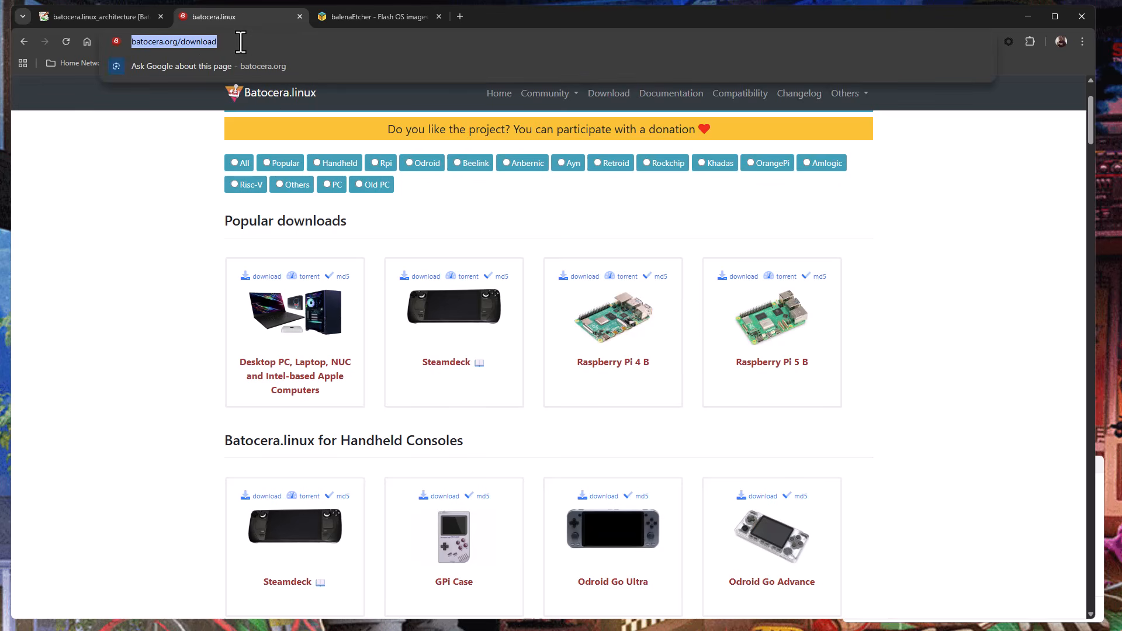
text(retro)
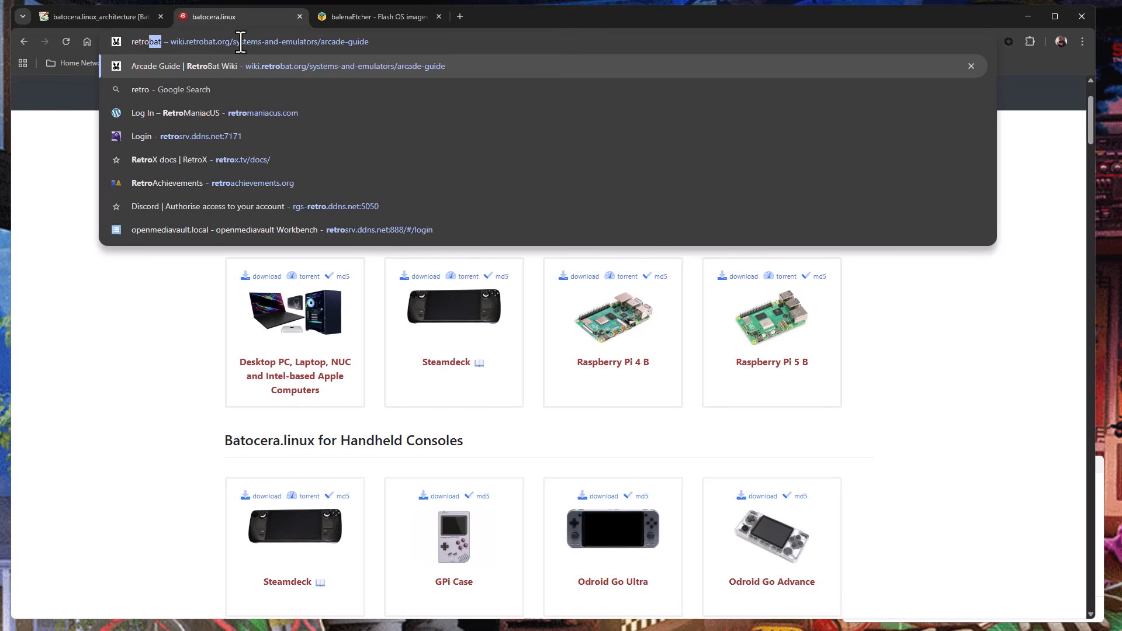
key(Return)
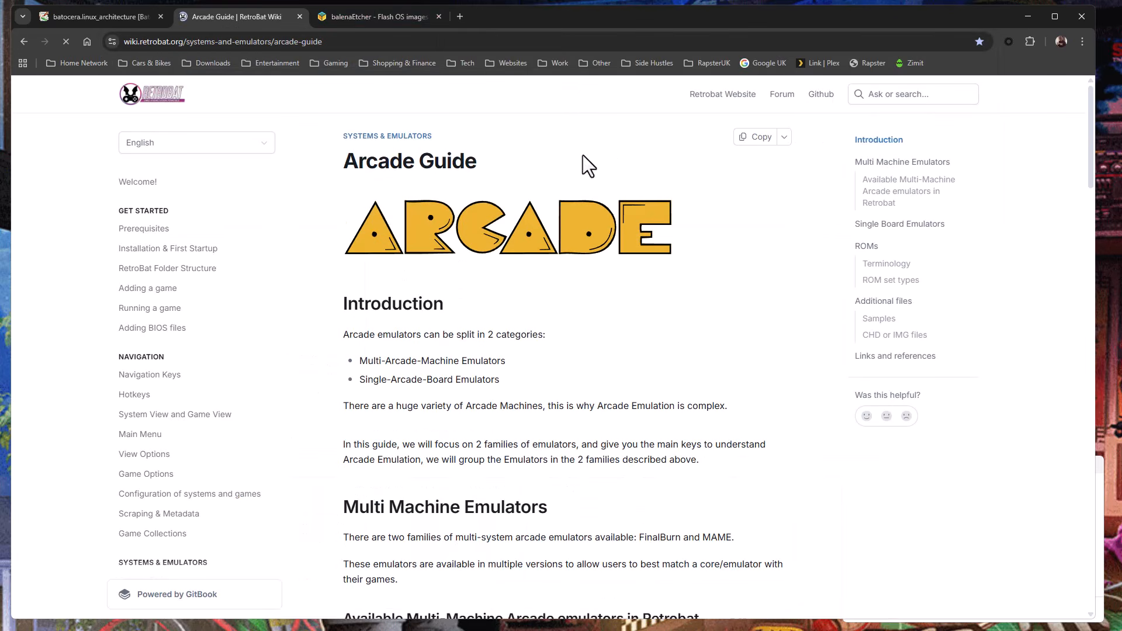
click(719, 97)
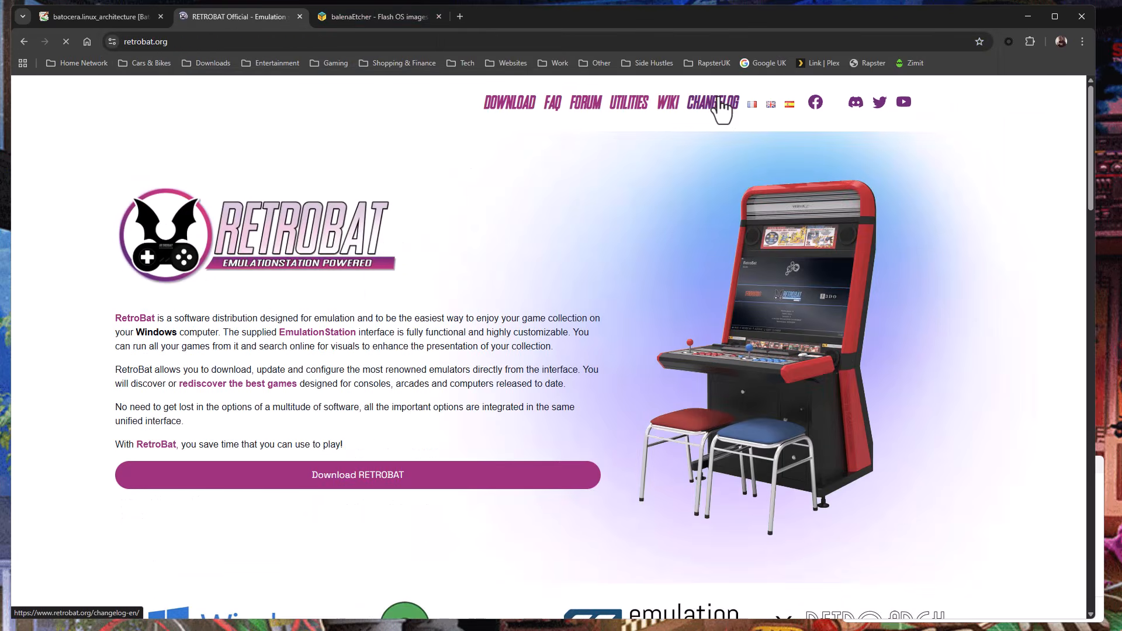
Open RetroBat's current GitHub release from the site's download page, view its downloadable assets, and minimize the browser.
click(367, 476)
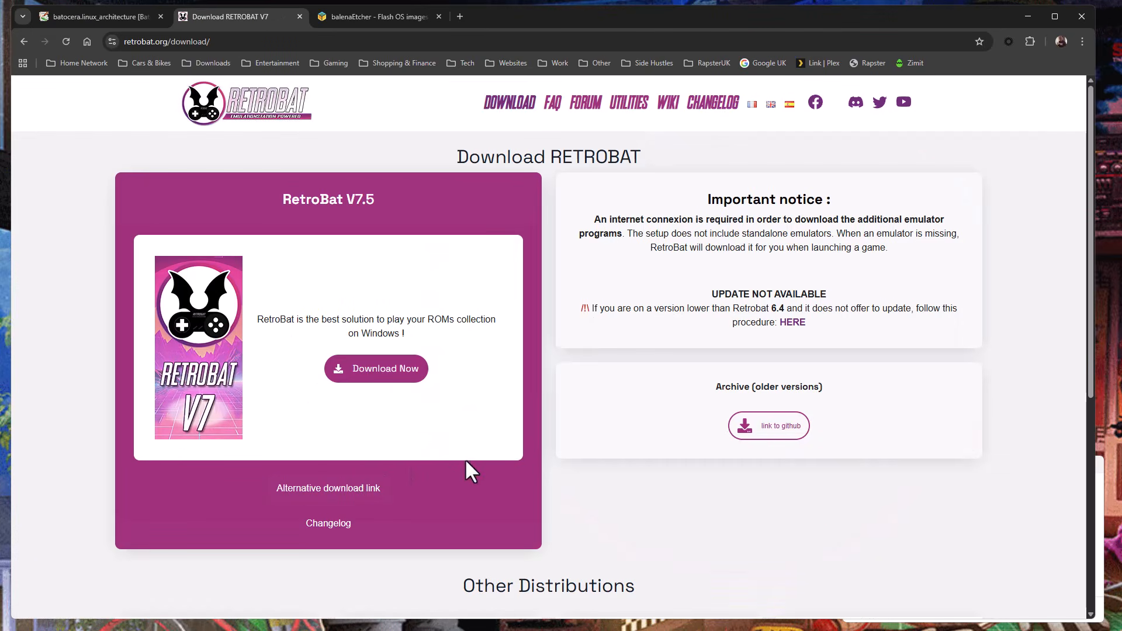
click(384, 369)
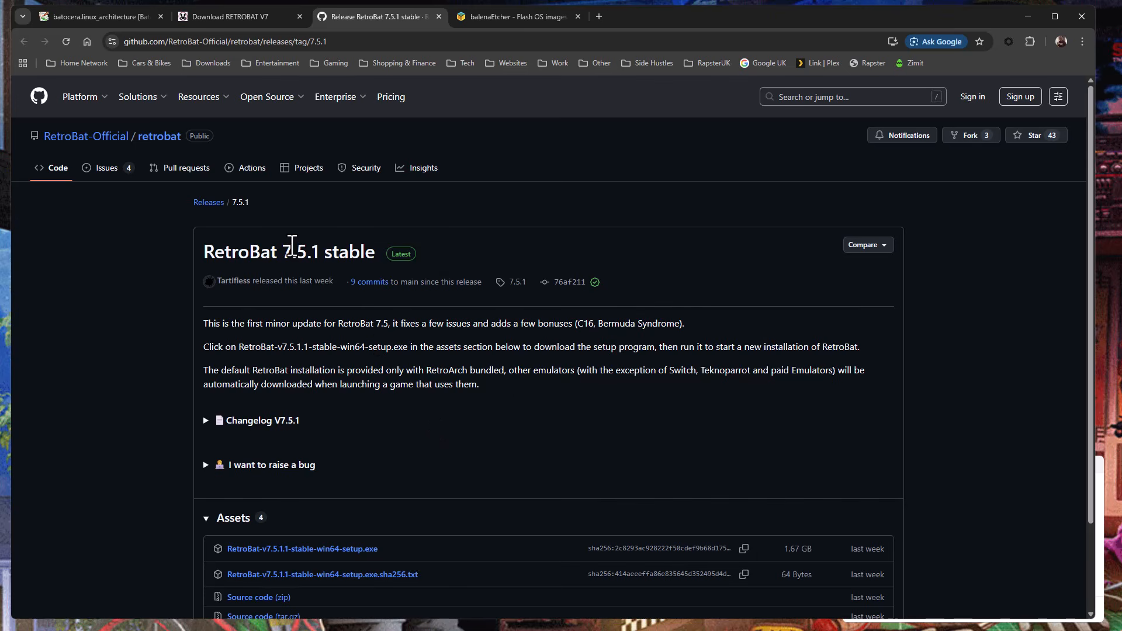
scroll(435, 433, down, 1)
scroll(435, 434, down, 1)
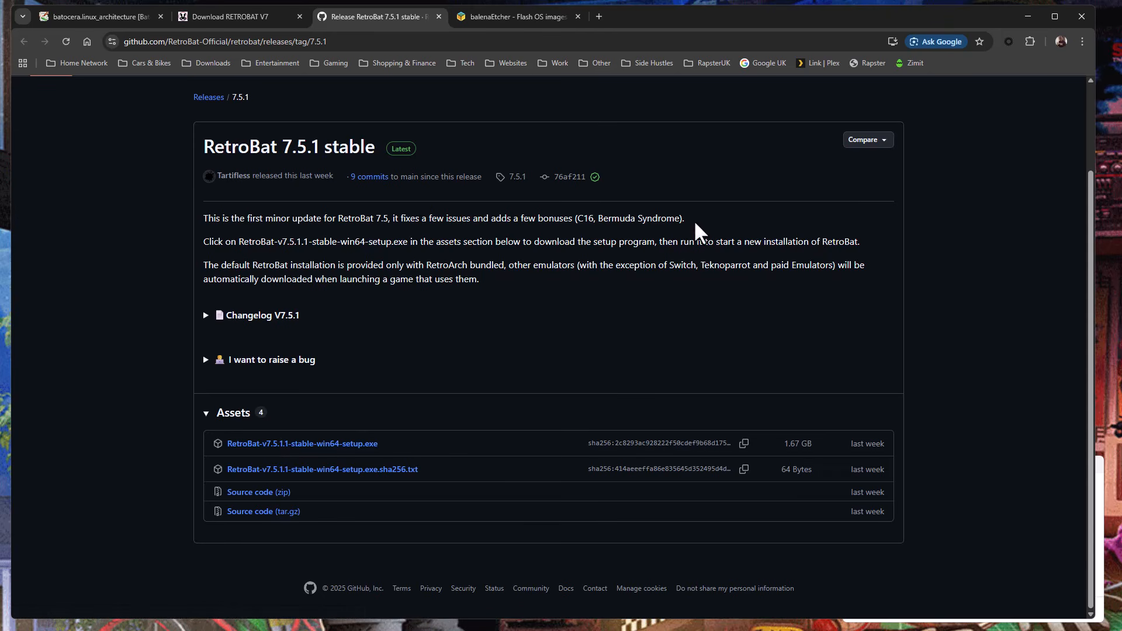
click(1024, 22)
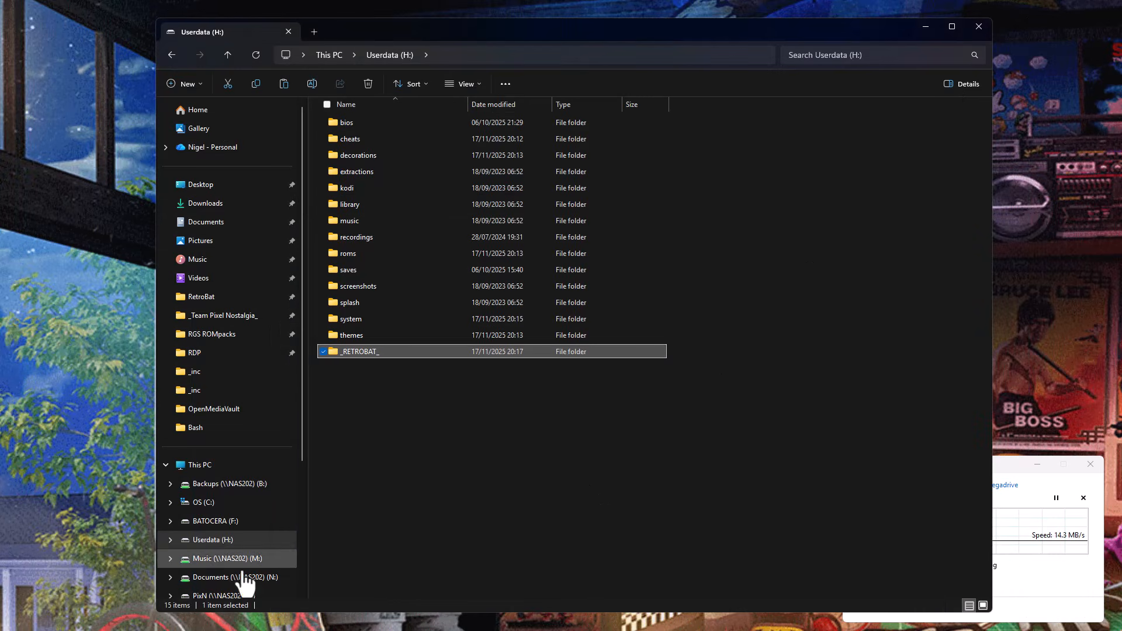
Launch RetroBat-v7.5.0.0-stable-win64-setup.exe from PixN\RB-Barebones on the Data (T:) drive and minimize the File Explorer window.
scroll(244, 581, down, 2)
click(219, 519)
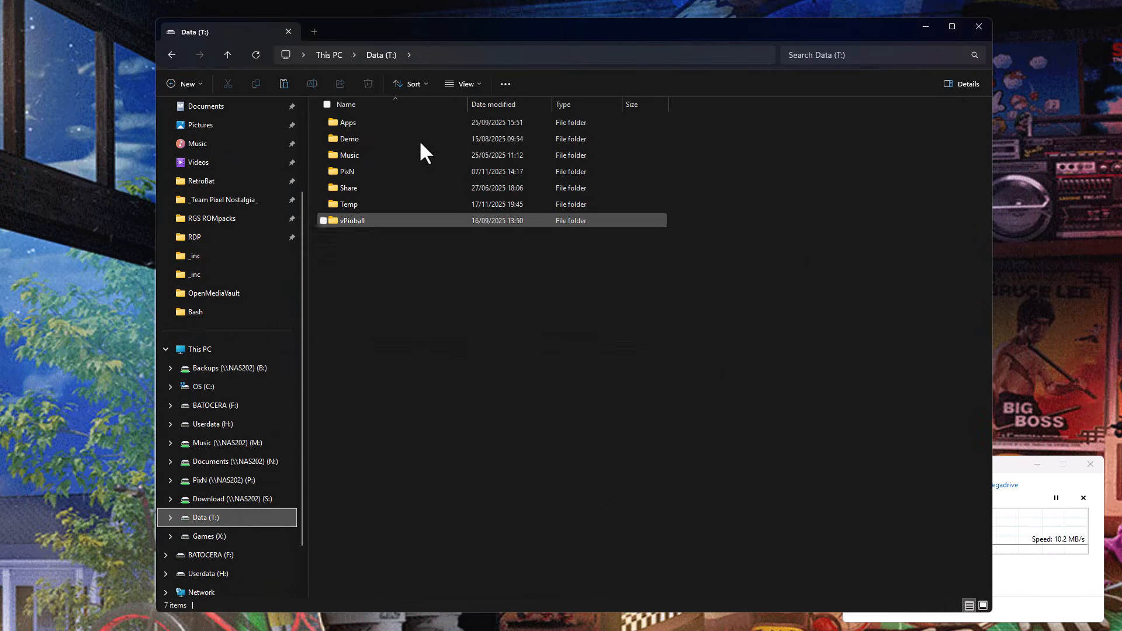
double_click(350, 172)
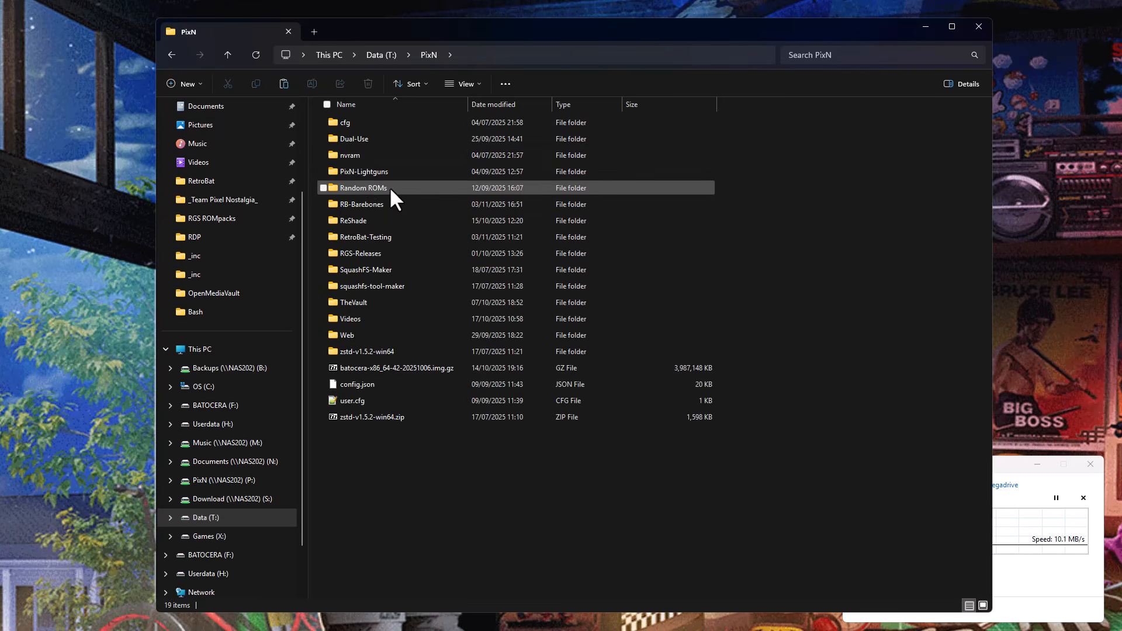
double_click(377, 204)
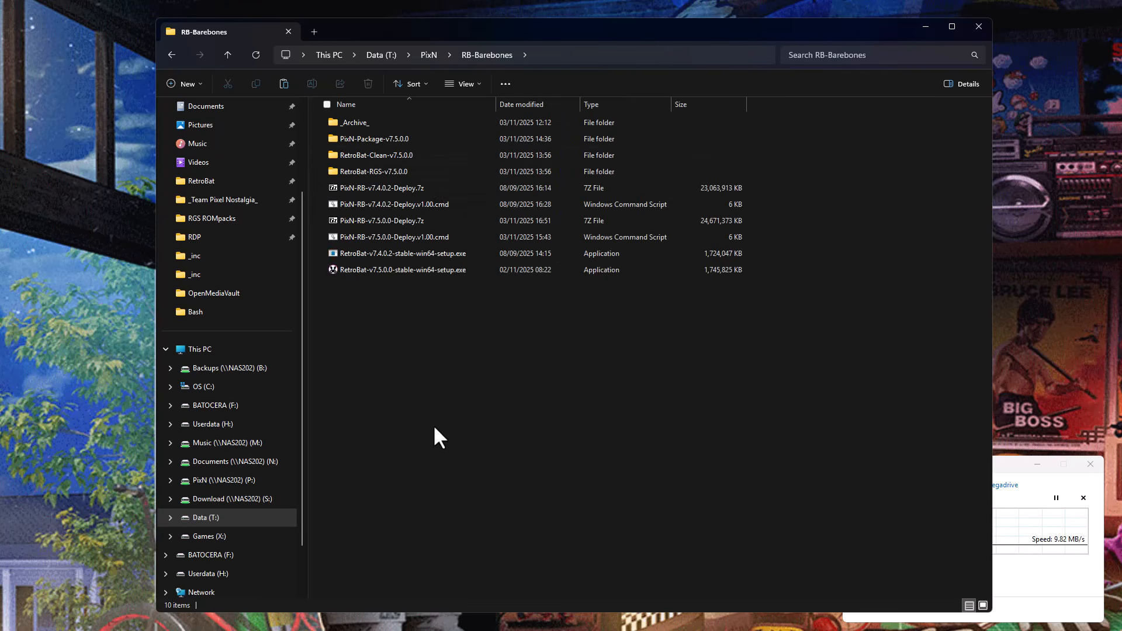
click(402, 270)
double_click(402, 270)
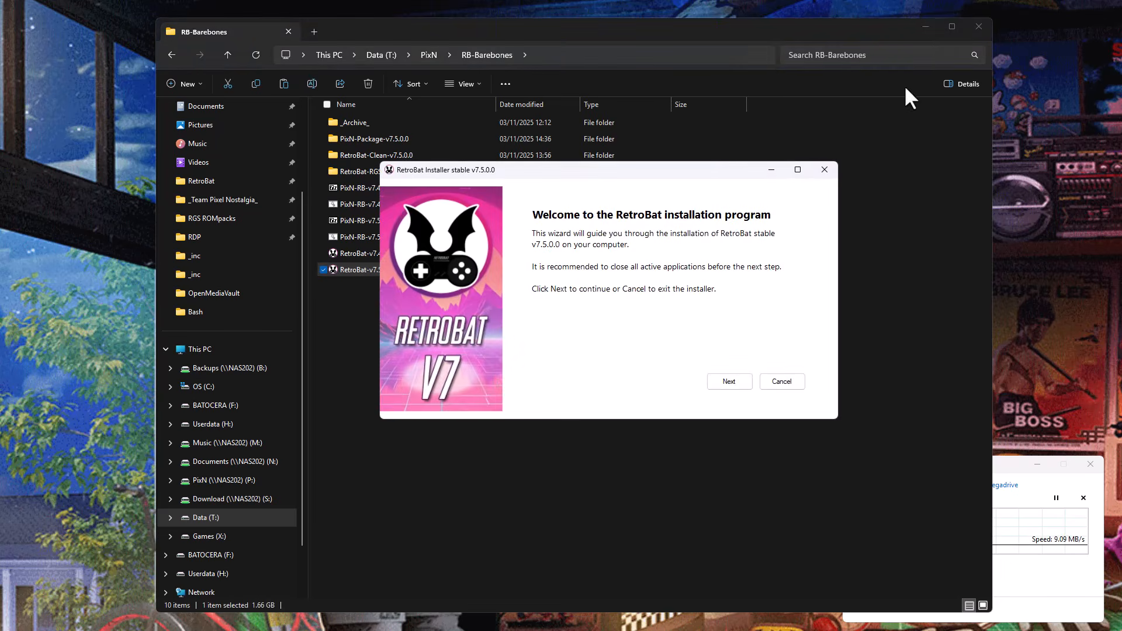
click(923, 26)
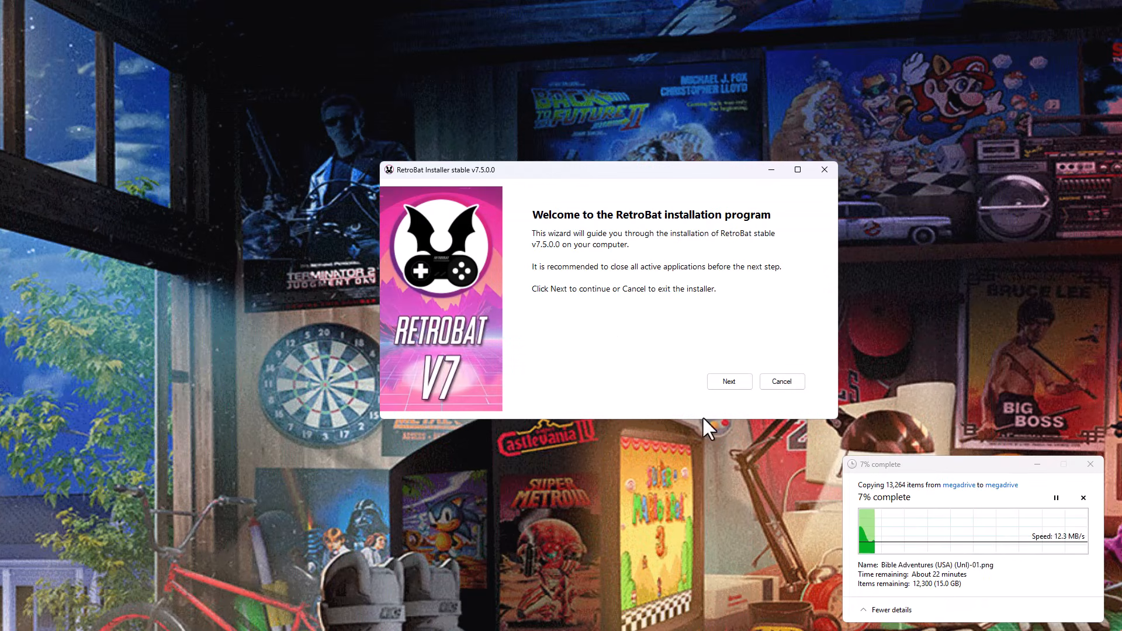
Accept the RetroBat licence agreement and continue to the destination folder page without selecting any optional components.
click(730, 381)
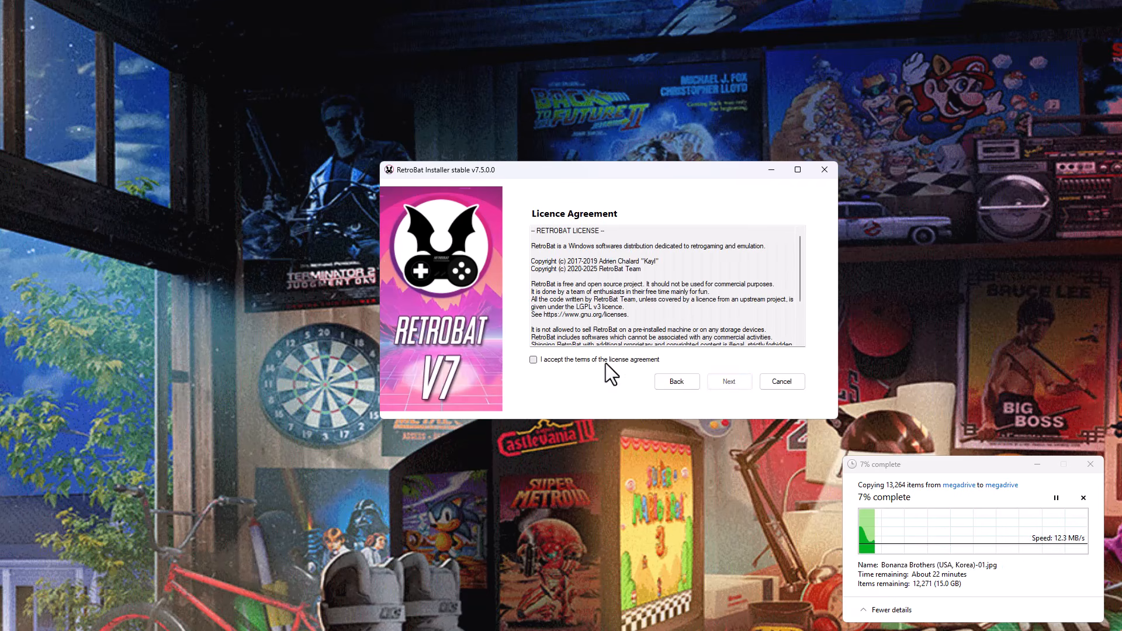
click(606, 360)
click(733, 383)
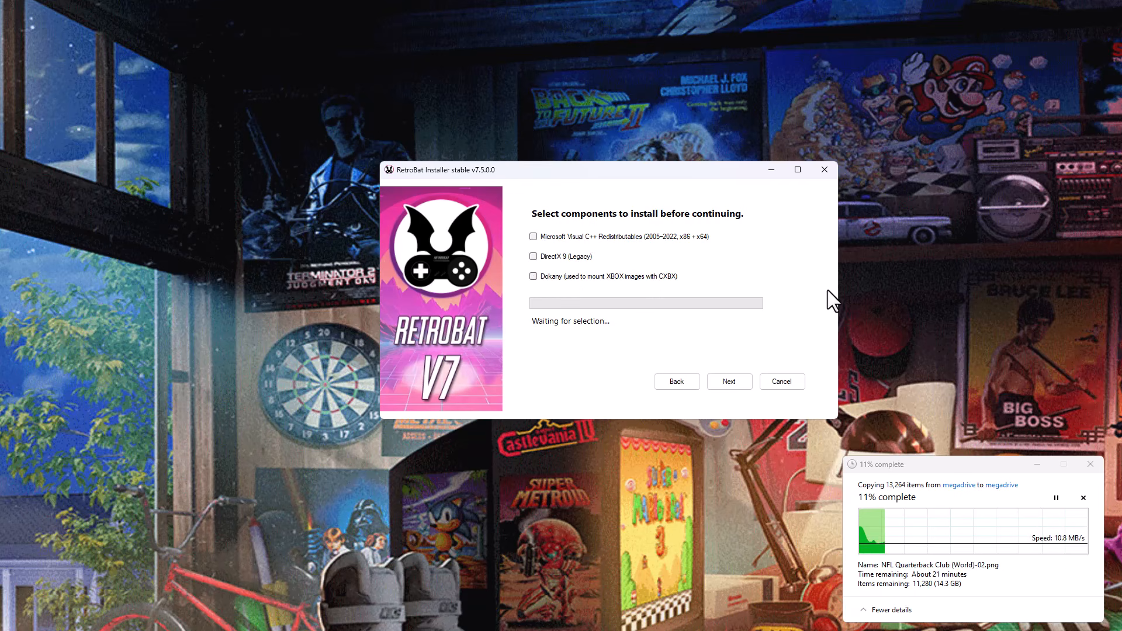
click(729, 381)
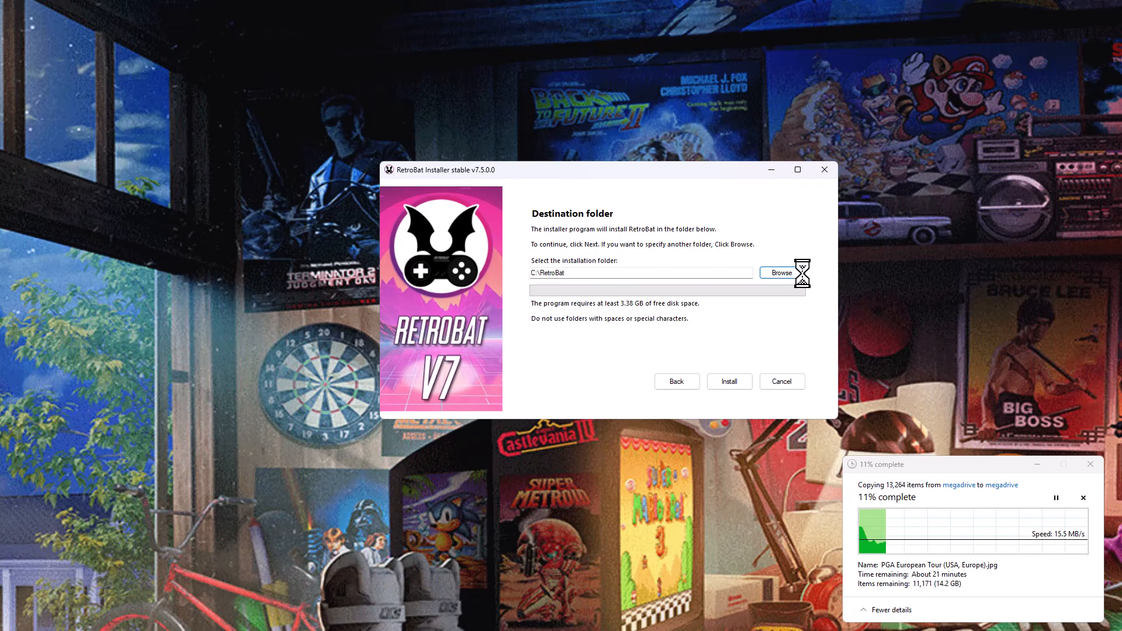
Set the installation folder to H:\_RETROBAT_ and try to install RetroBat there.
scroll(618, 341, down, 4)
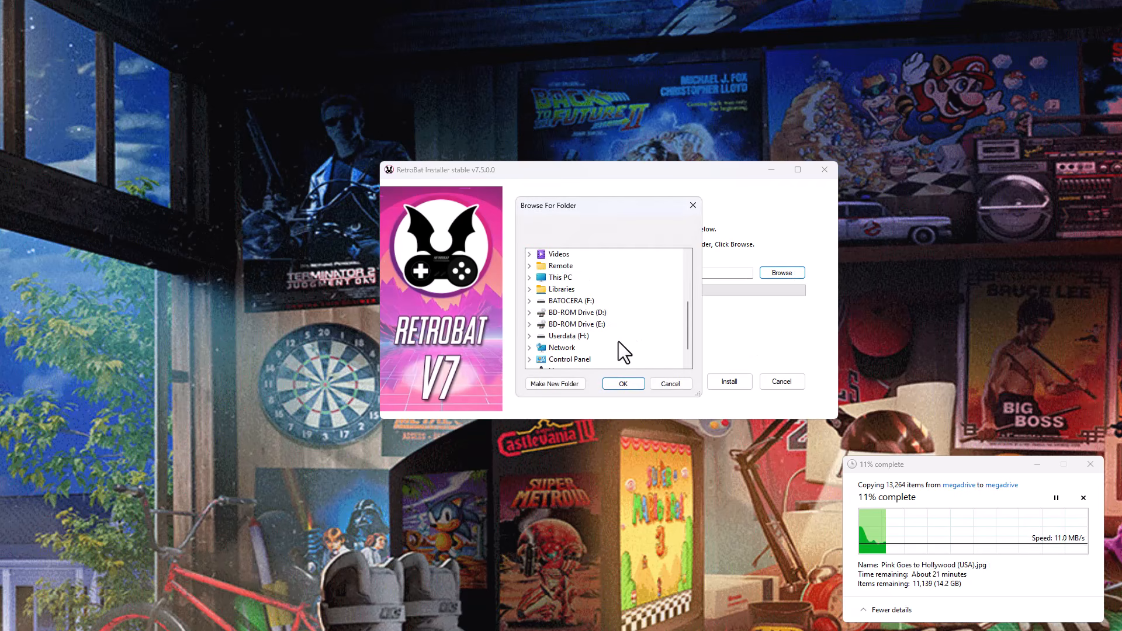
scroll(618, 341, up, 2)
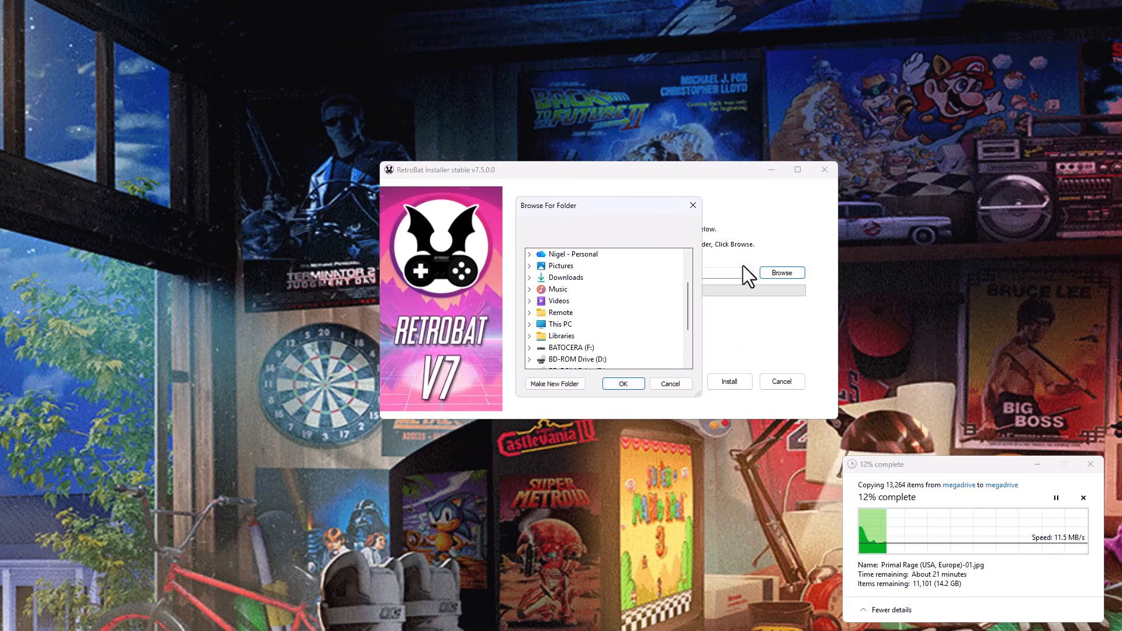
click(528, 325)
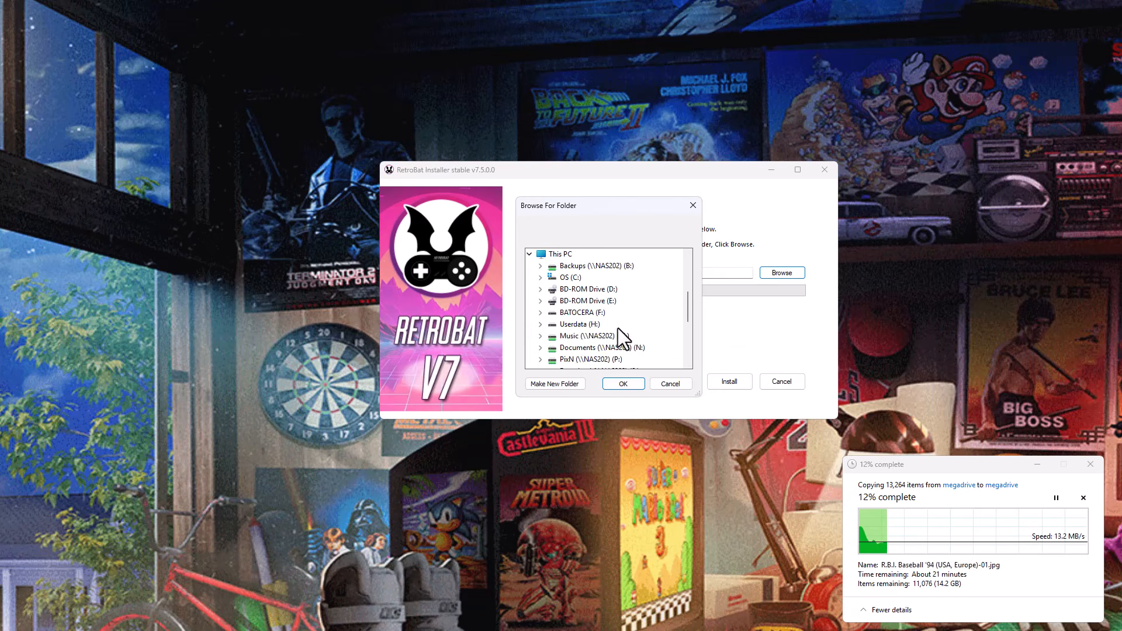
double_click(578, 325)
click(590, 267)
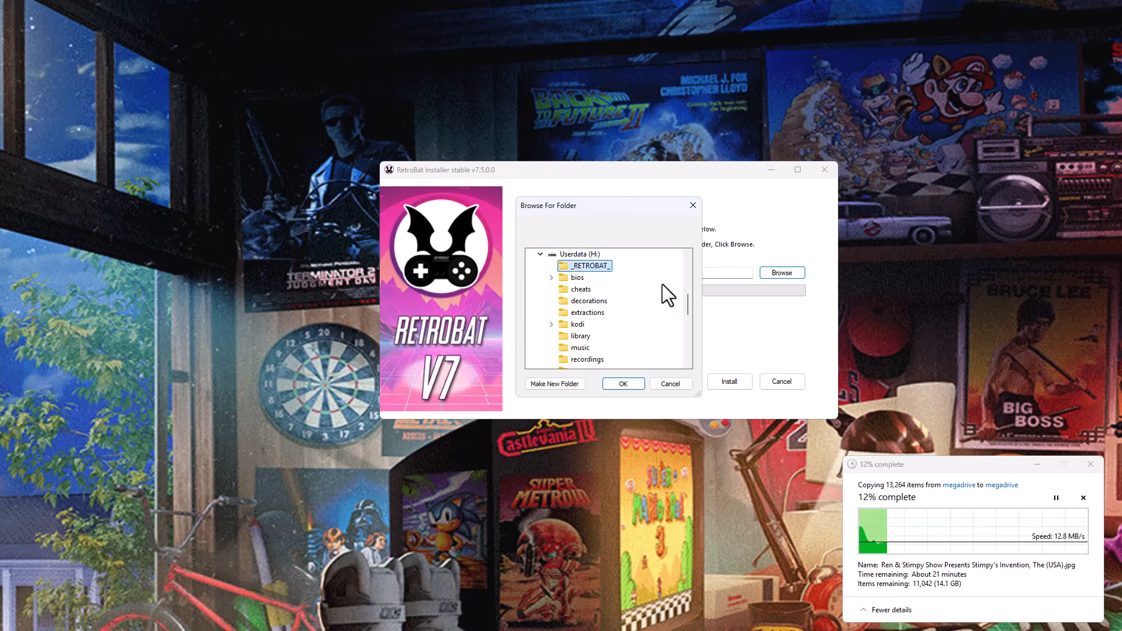
click(623, 384)
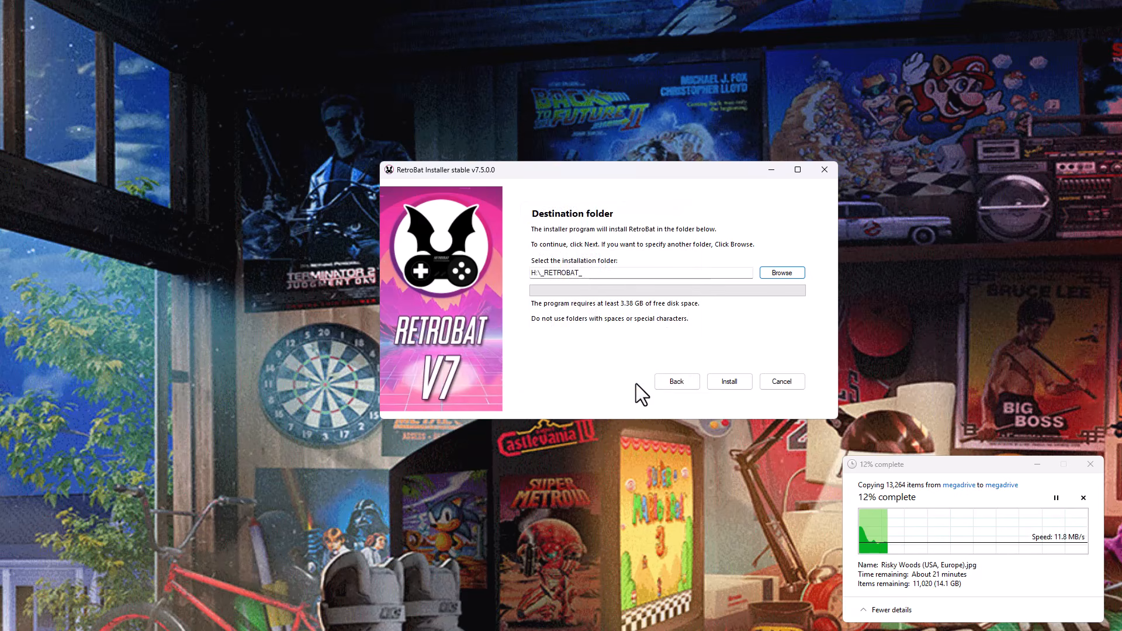
click(728, 384)
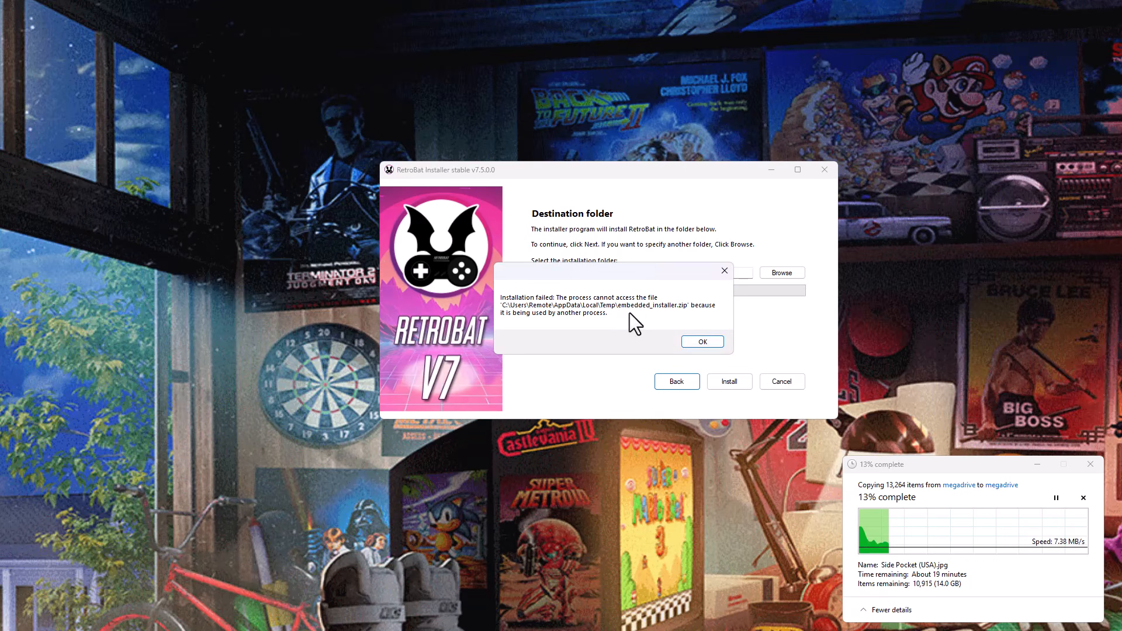
click(706, 343)
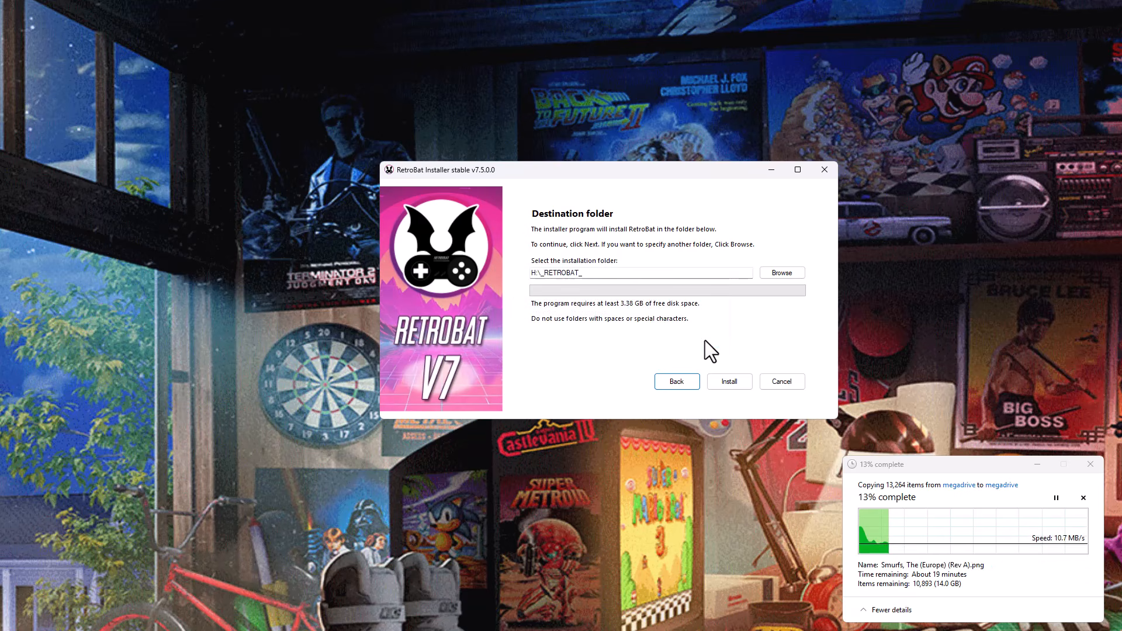
Return to the component selection, toggle DirectX 9 (Legacy), and retry the installation with the default C:\RetroBat folder.
click(675, 384)
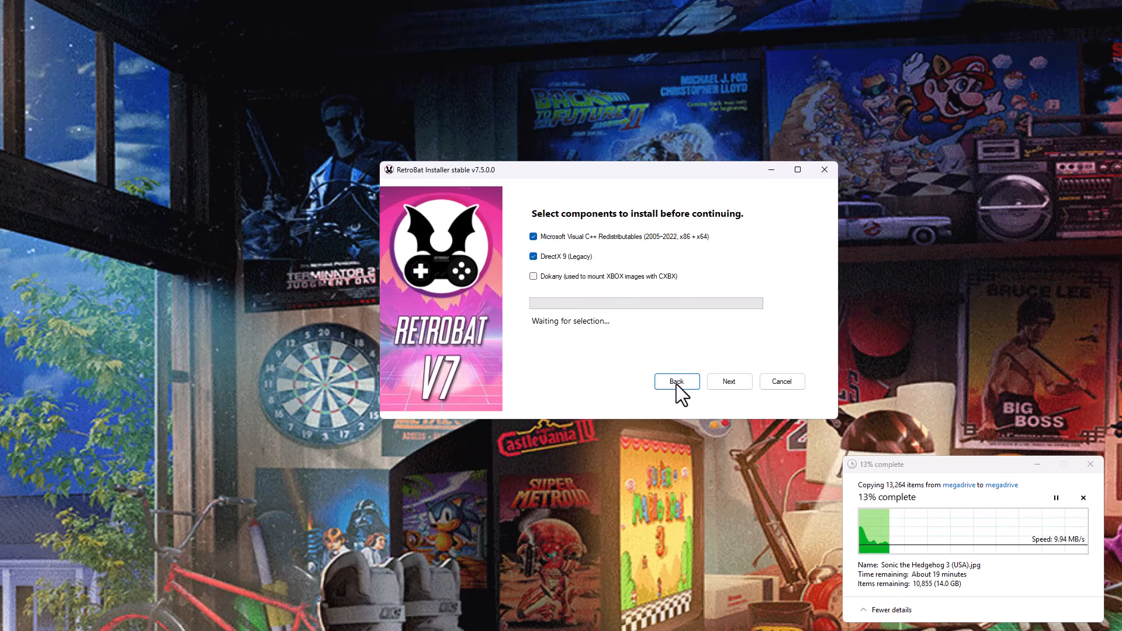
click(574, 254)
click(724, 382)
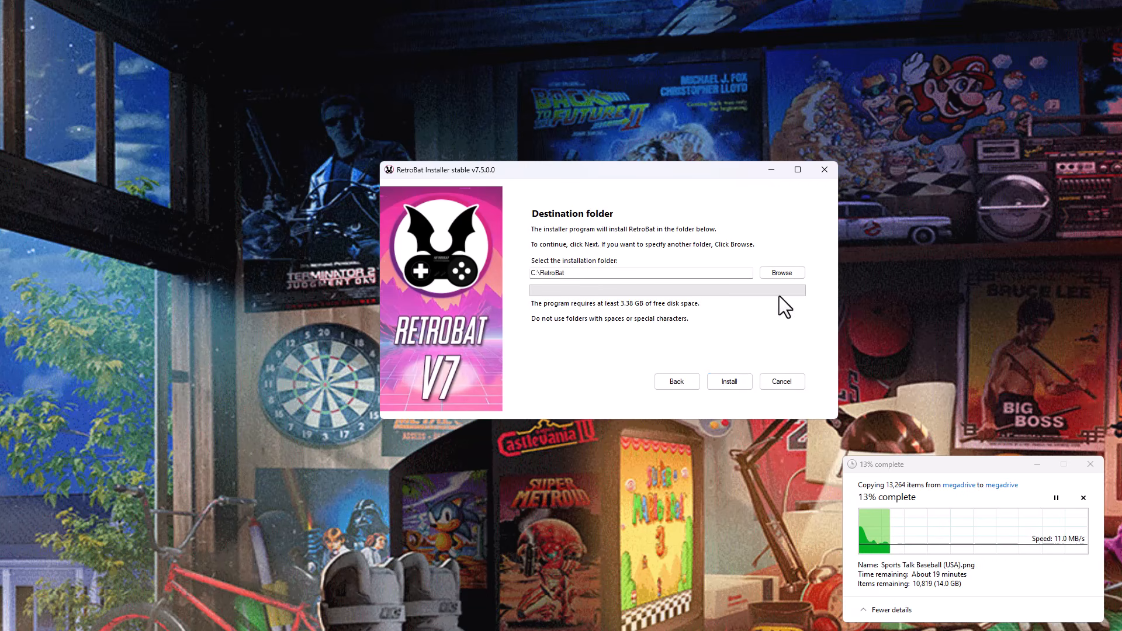
click(731, 383)
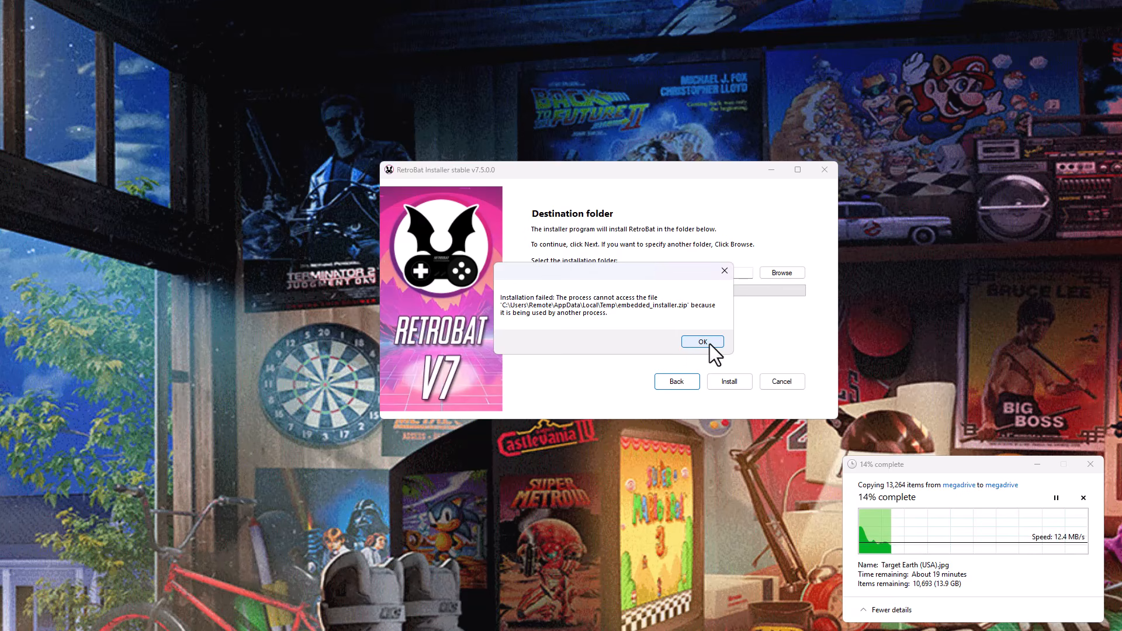
click(709, 343)
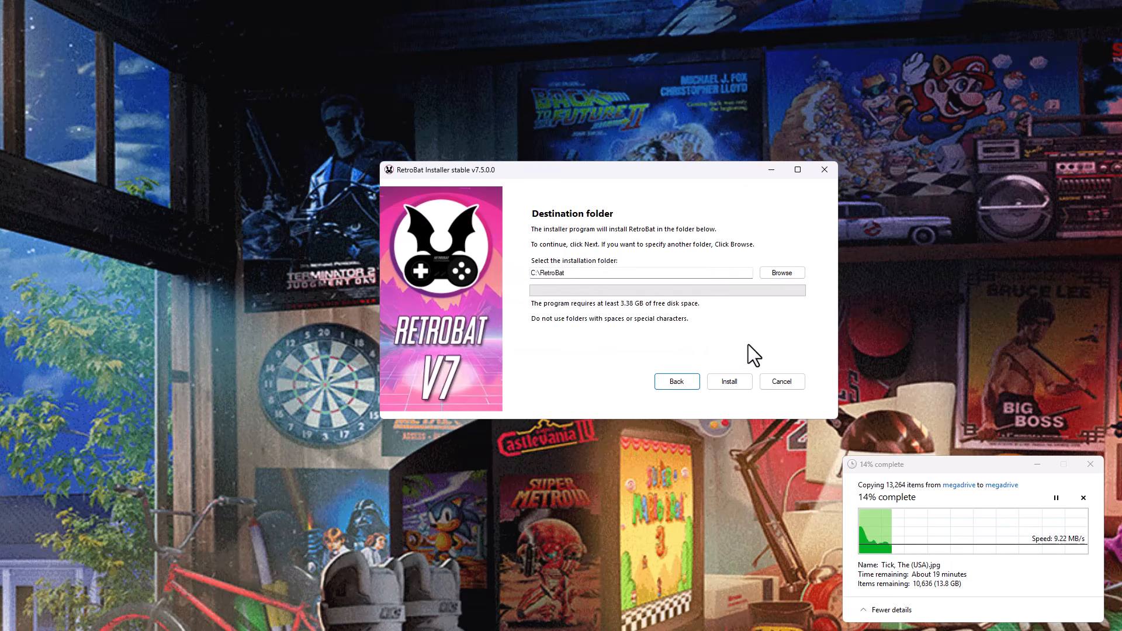
Set the installation folder to T:\RetroBat, install RetroBat there, and finish the installer without running RetroBat.exe.
click(601, 273)
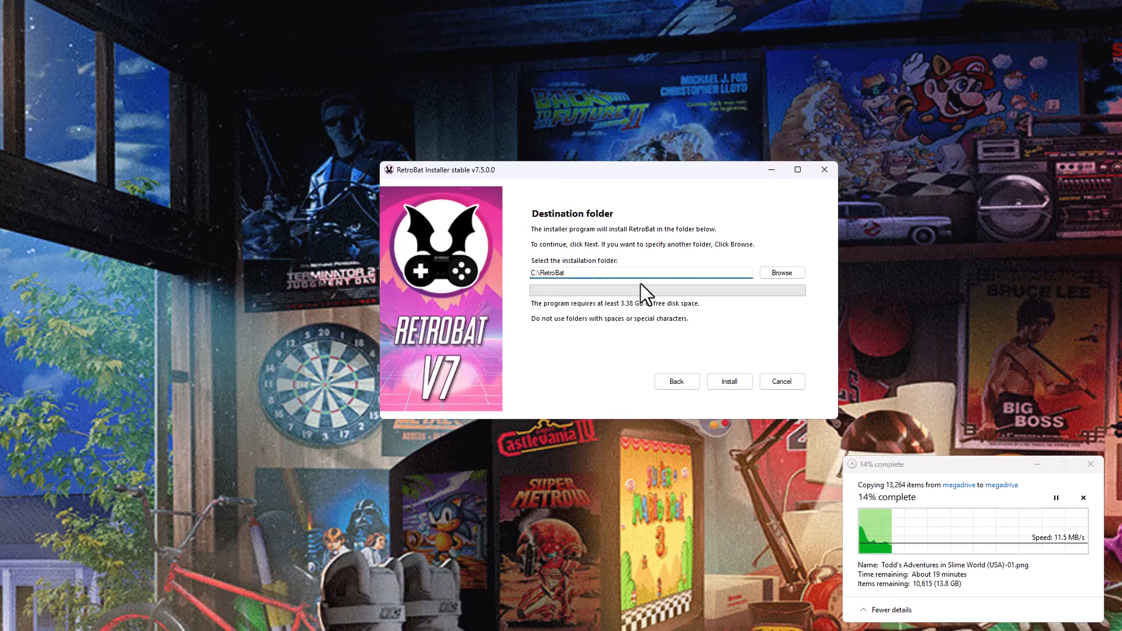
key(ctrl+a)
key(BackSpace)
text(T:\RetroBat)
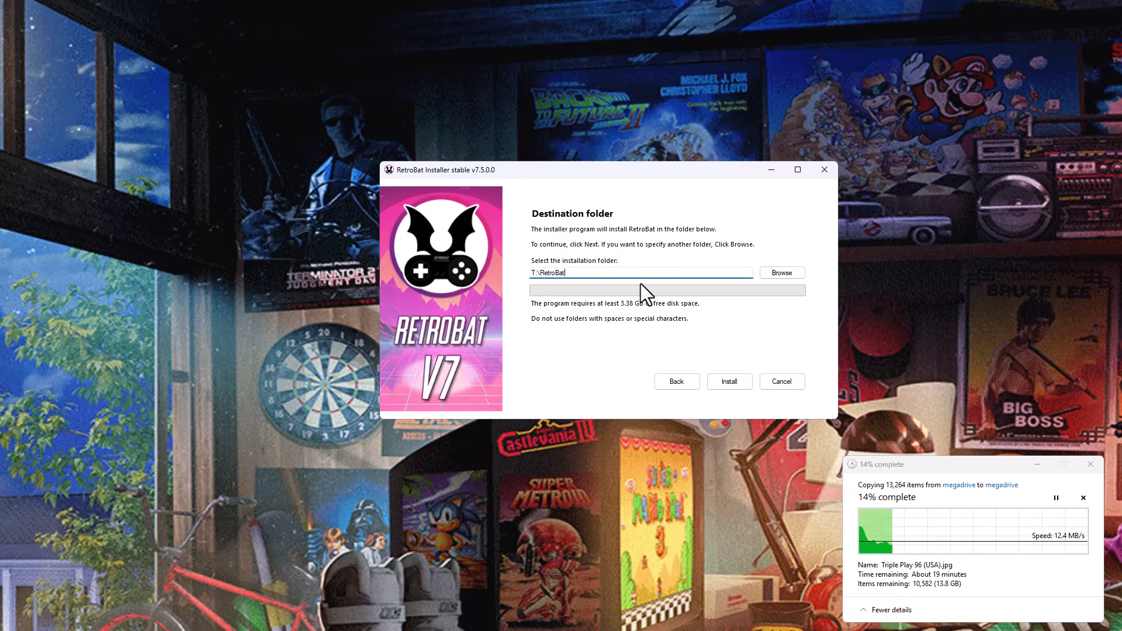
click(739, 380)
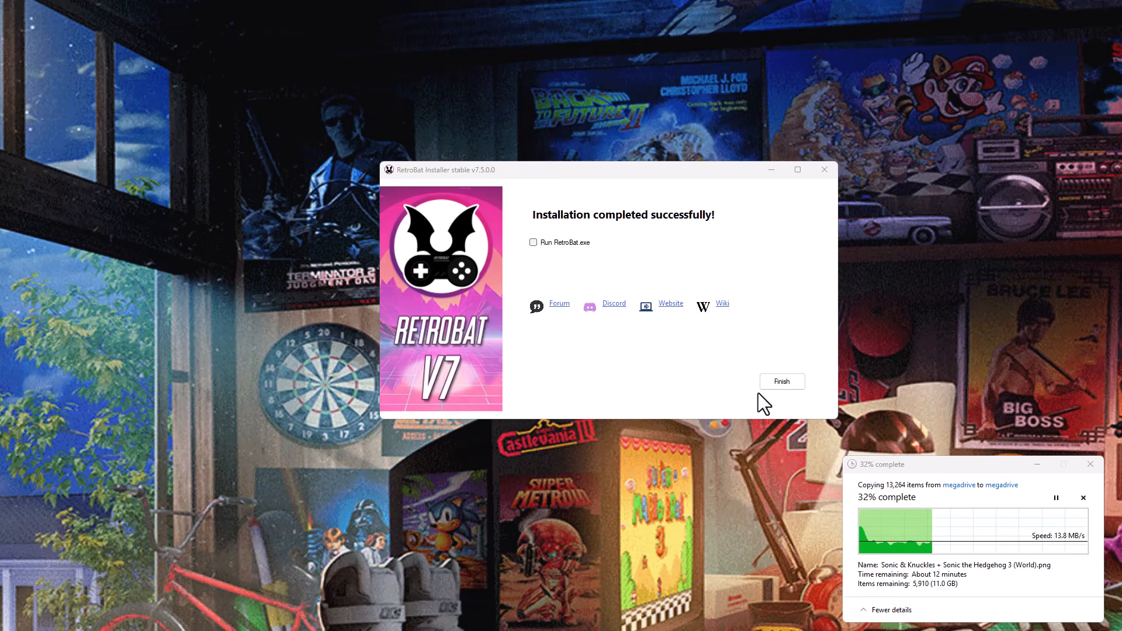
click(772, 381)
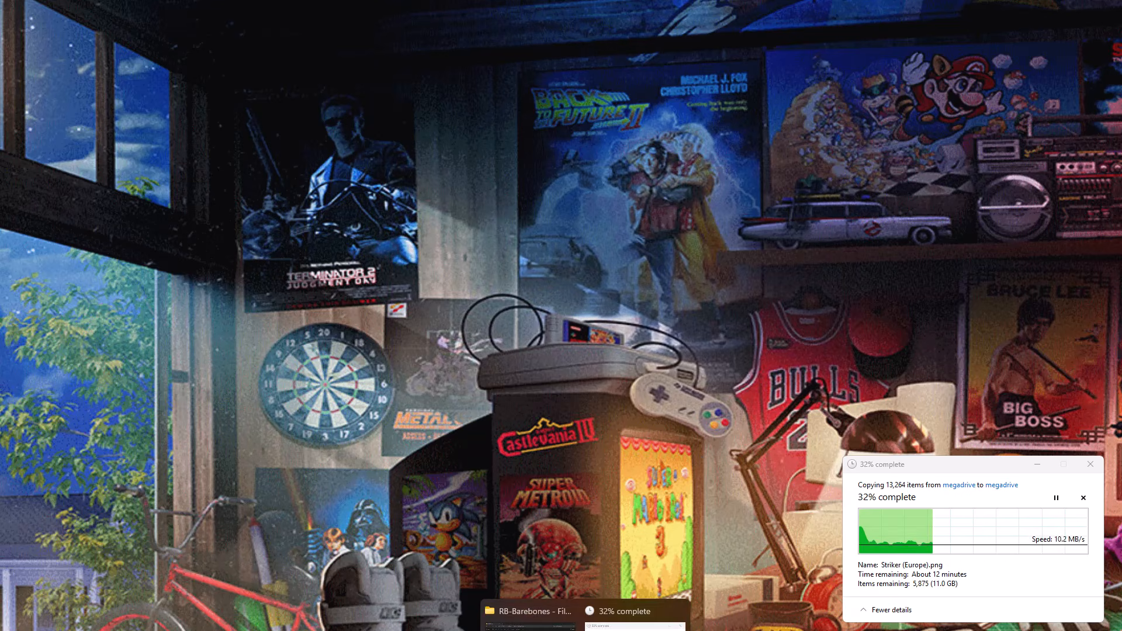
Copy all files and folders inside the RetroBat folder on the Data (T:) drive.
click(544, 614)
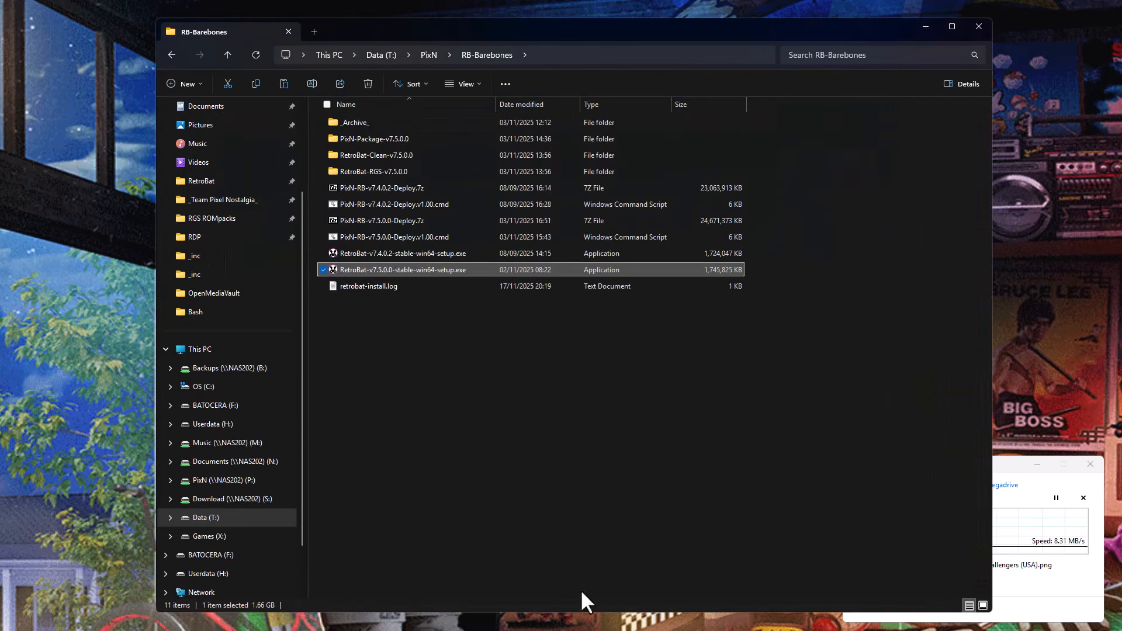
click(222, 517)
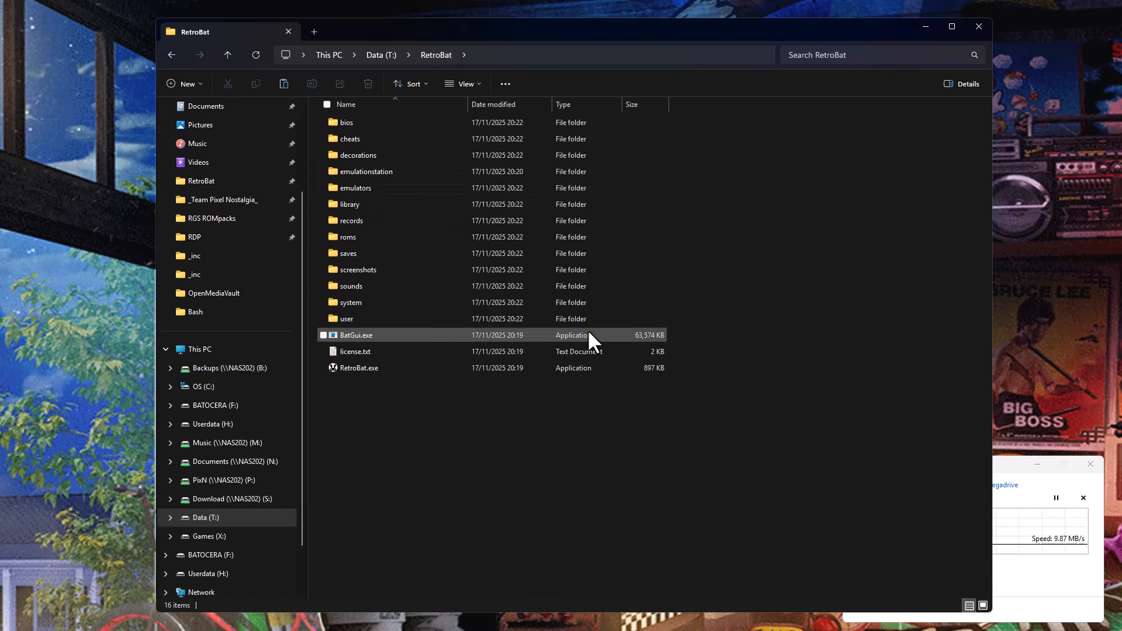
key(ctrl+a)
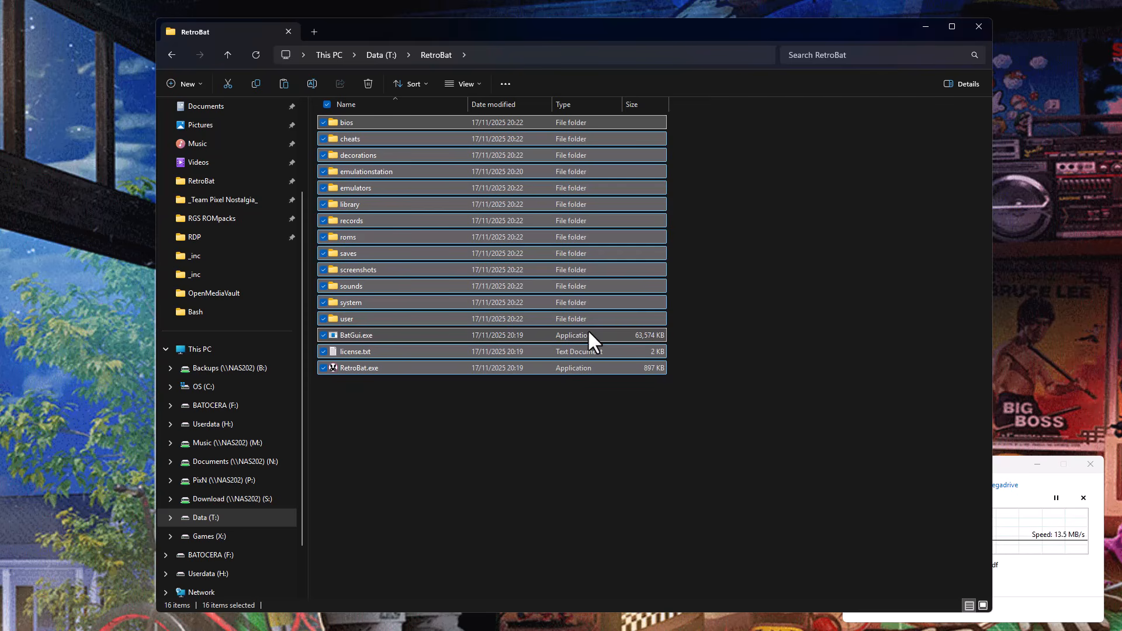
click(471, 401)
click(506, 83)
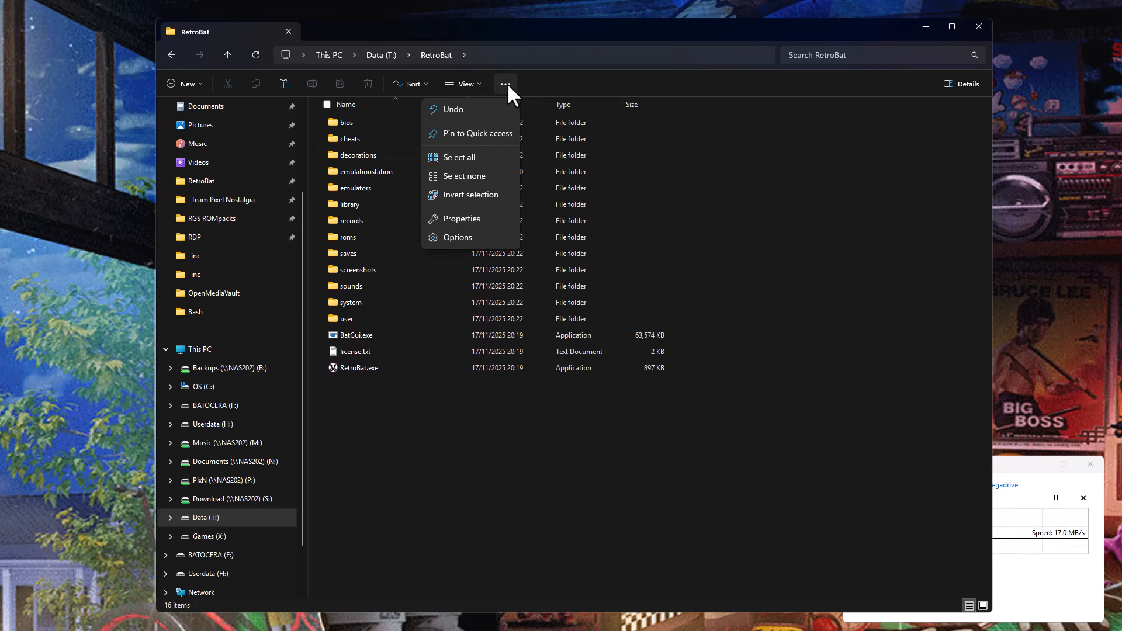
click(478, 156)
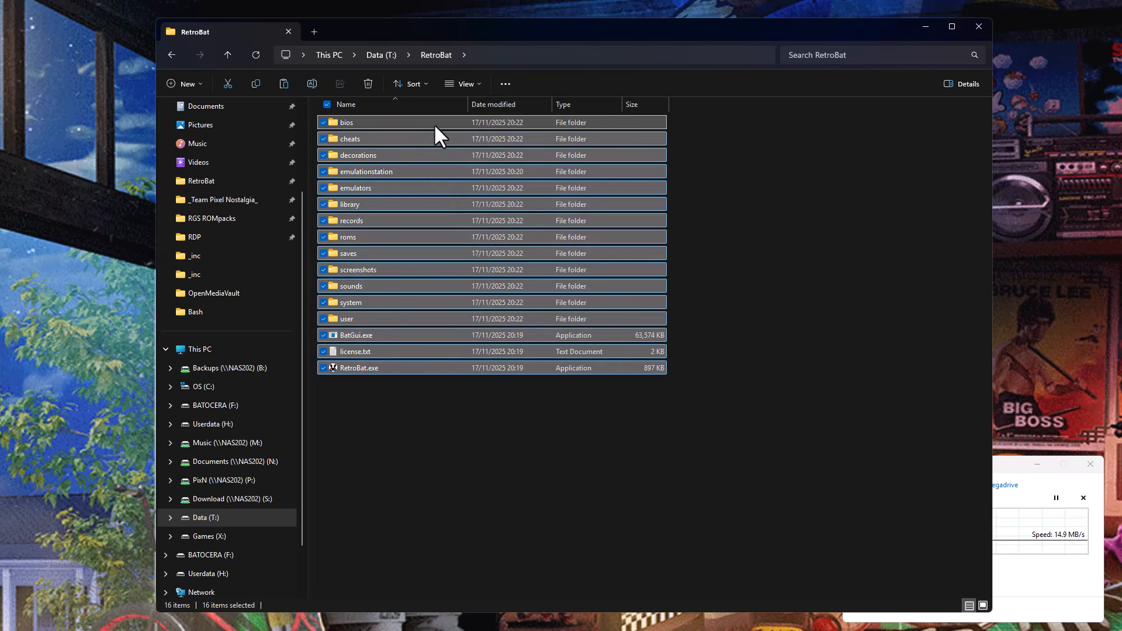
right_click(433, 124)
click(495, 145)
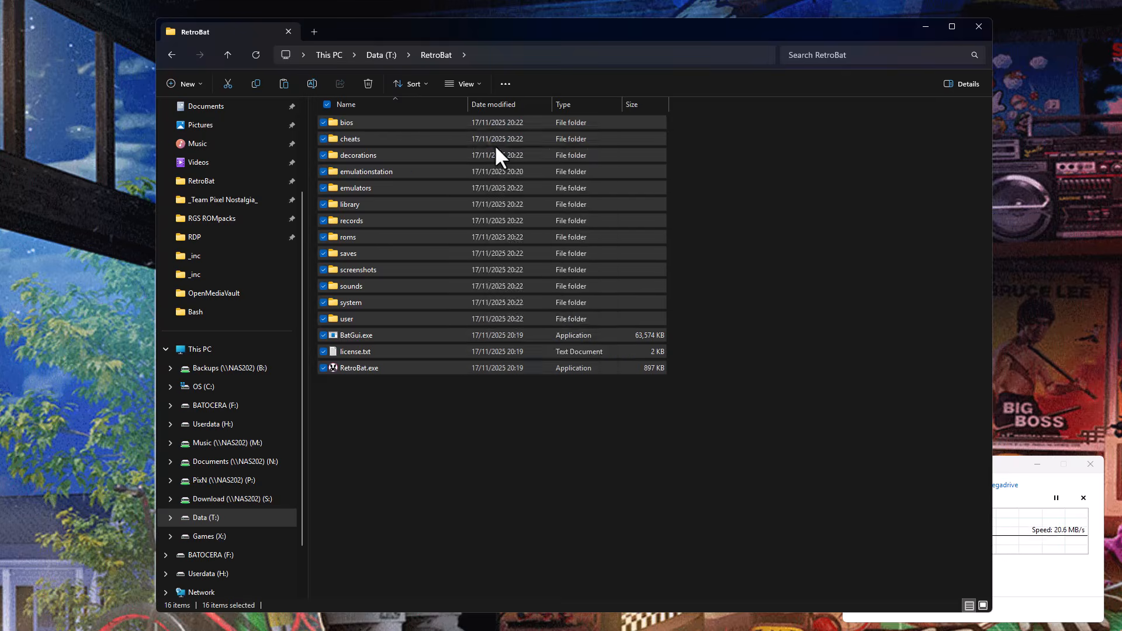
Paste the copied RetroBat files into the _RETROBAT_ folder on Userdata (H:) and pause the running megadrive copy.
click(221, 428)
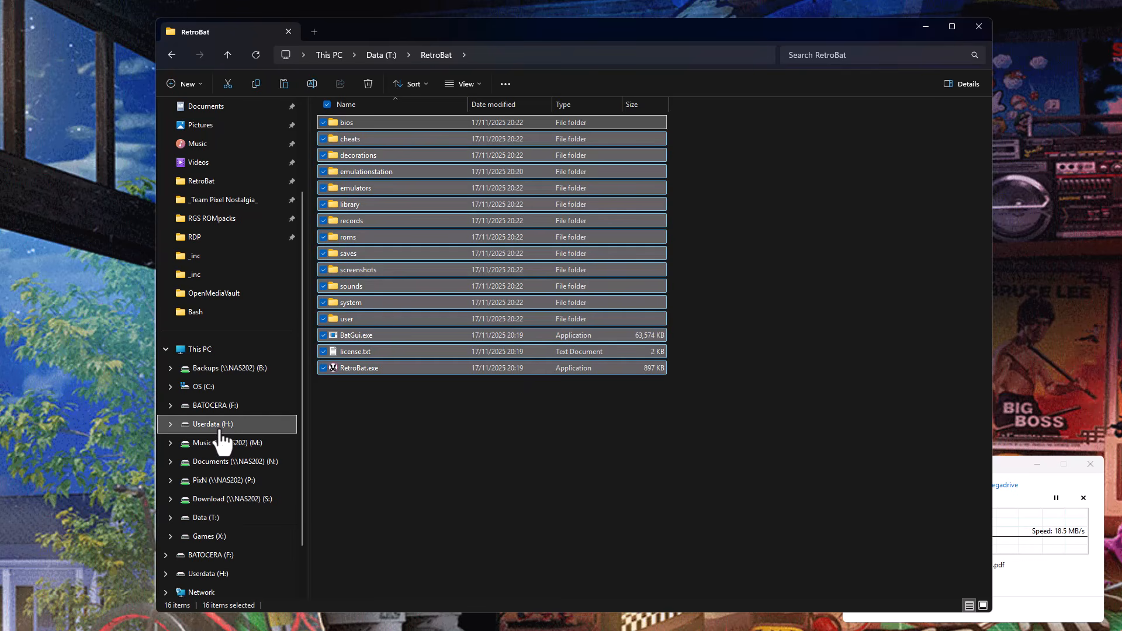
click(363, 123)
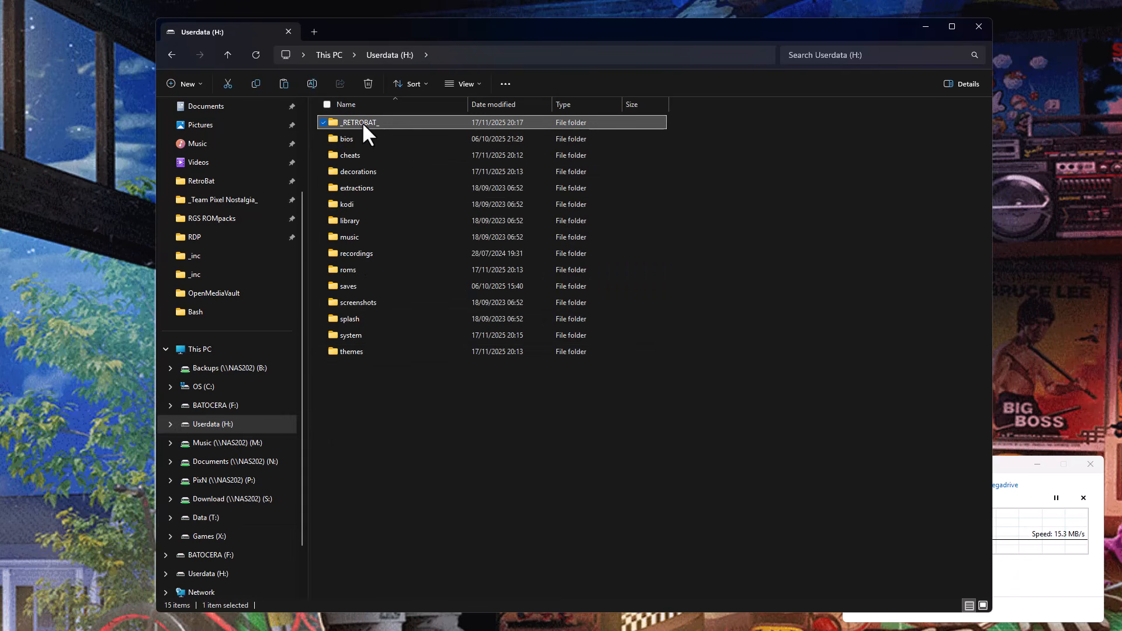
double_click(362, 121)
right_click(463, 335)
click(484, 351)
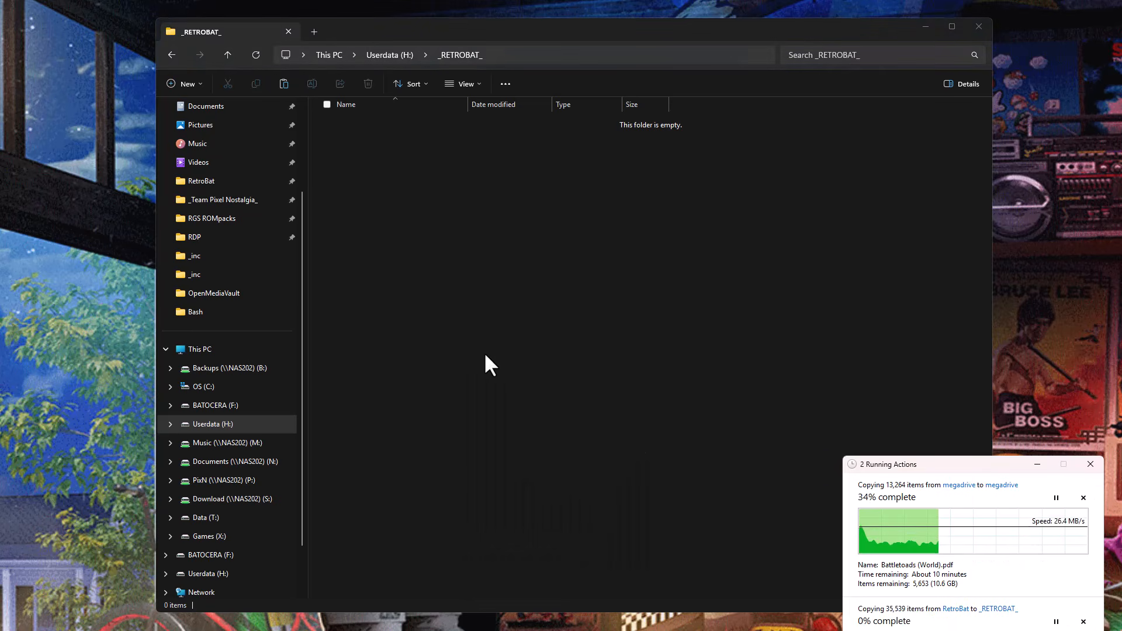
drag(980, 466, 982, 333)
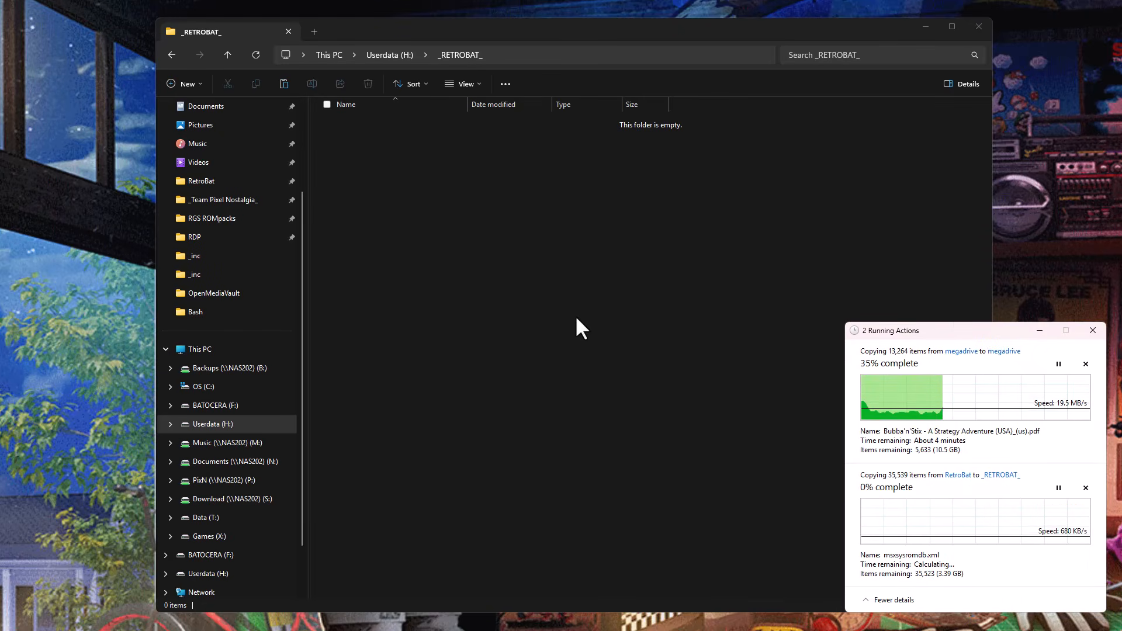
click(1057, 365)
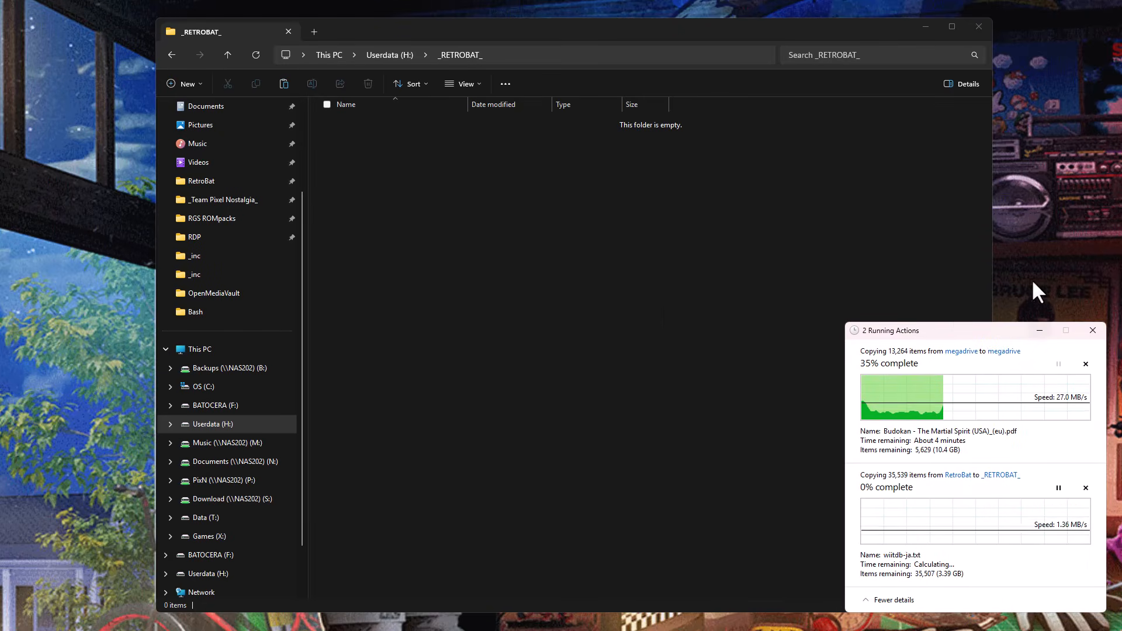
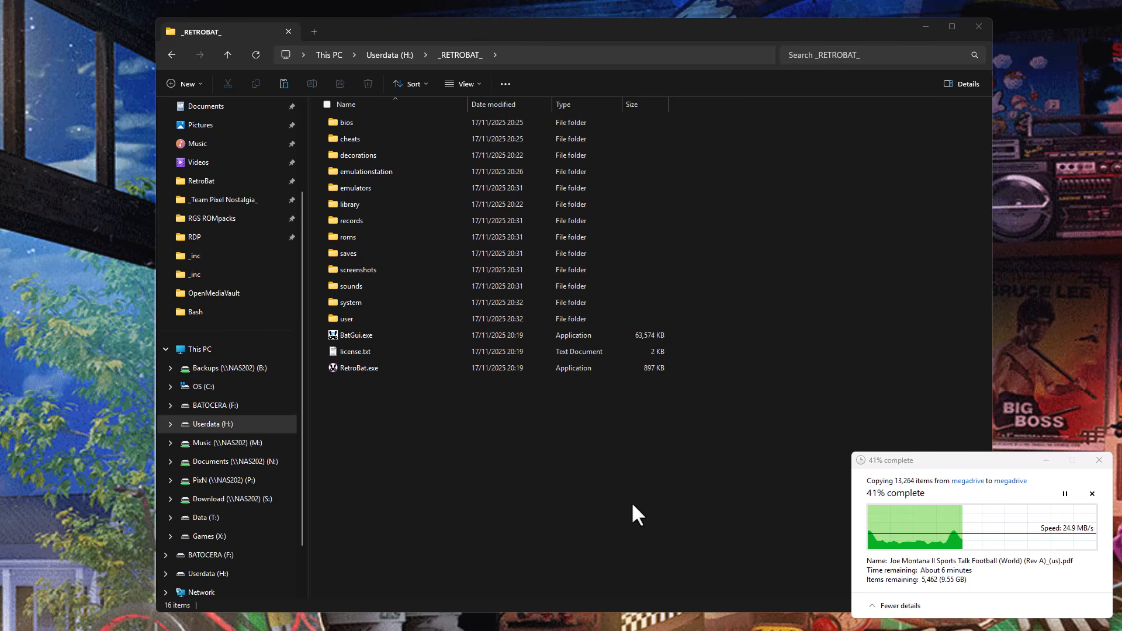
Examine the Userdata (H:) root and its _RETROBAT_, roms and saves folders, including saves\amiga.
click(380, 51)
click(379, 52)
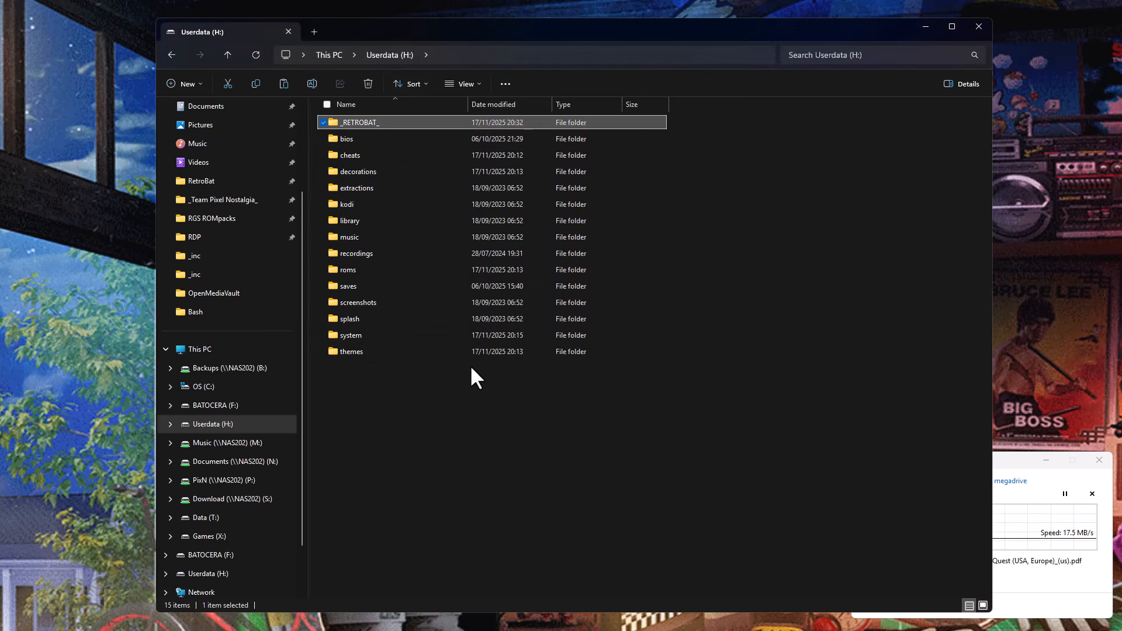
double_click(366, 122)
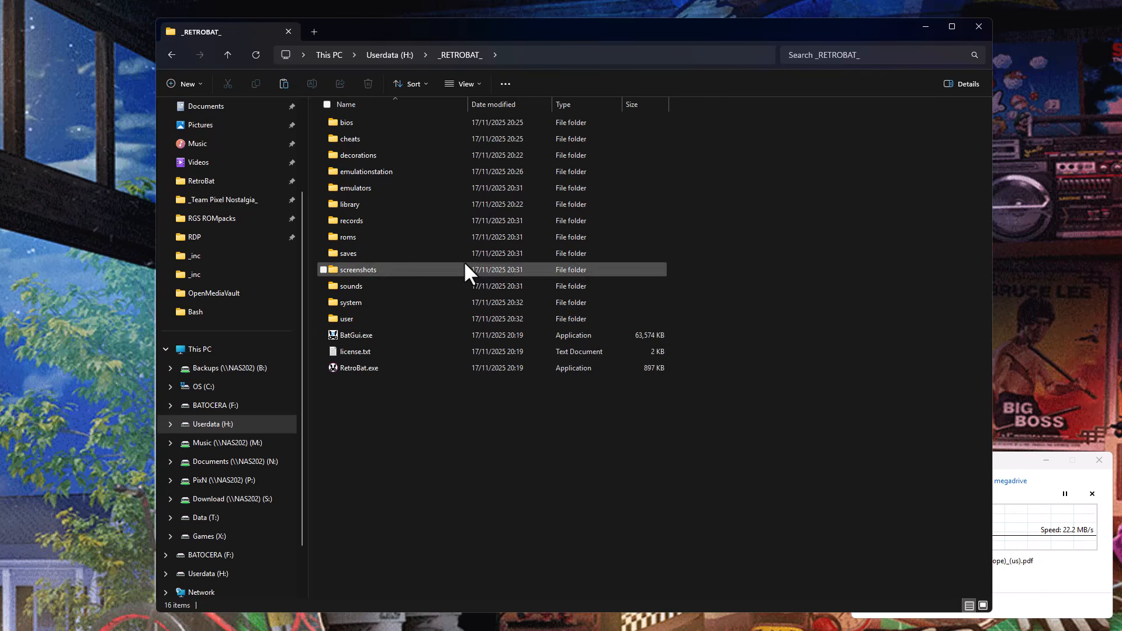
click(389, 55)
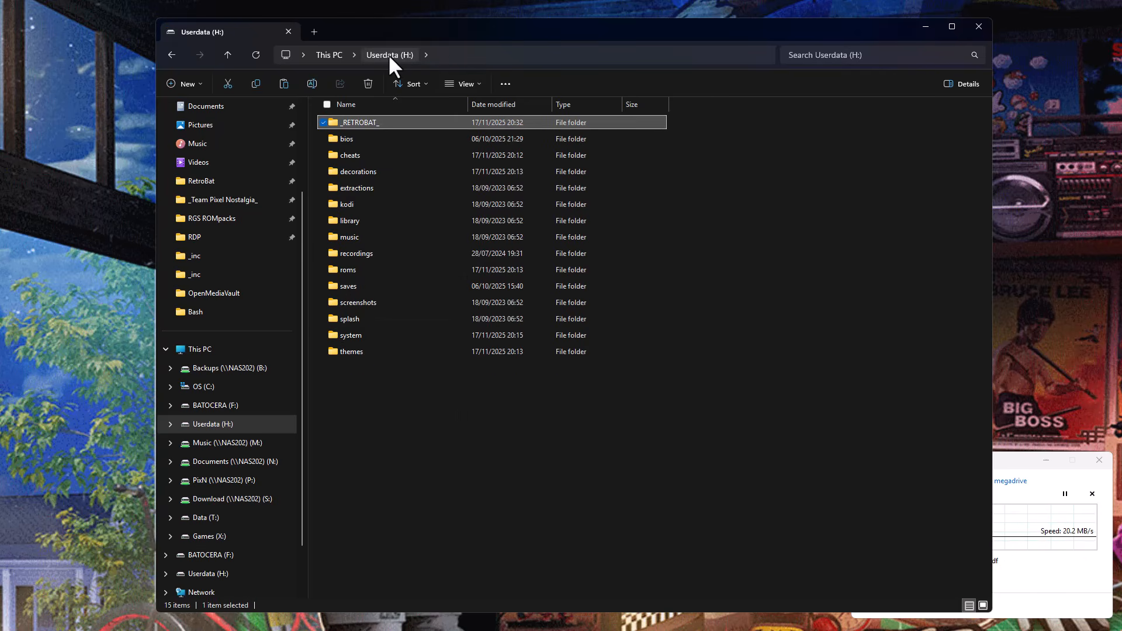
click(380, 270)
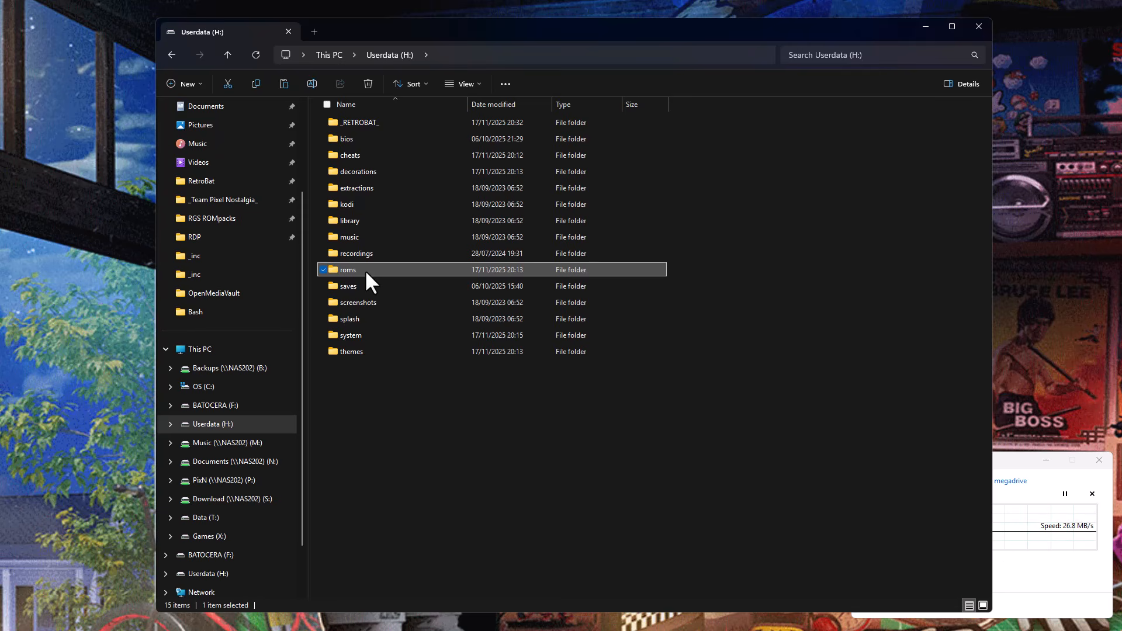
double_click(364, 269)
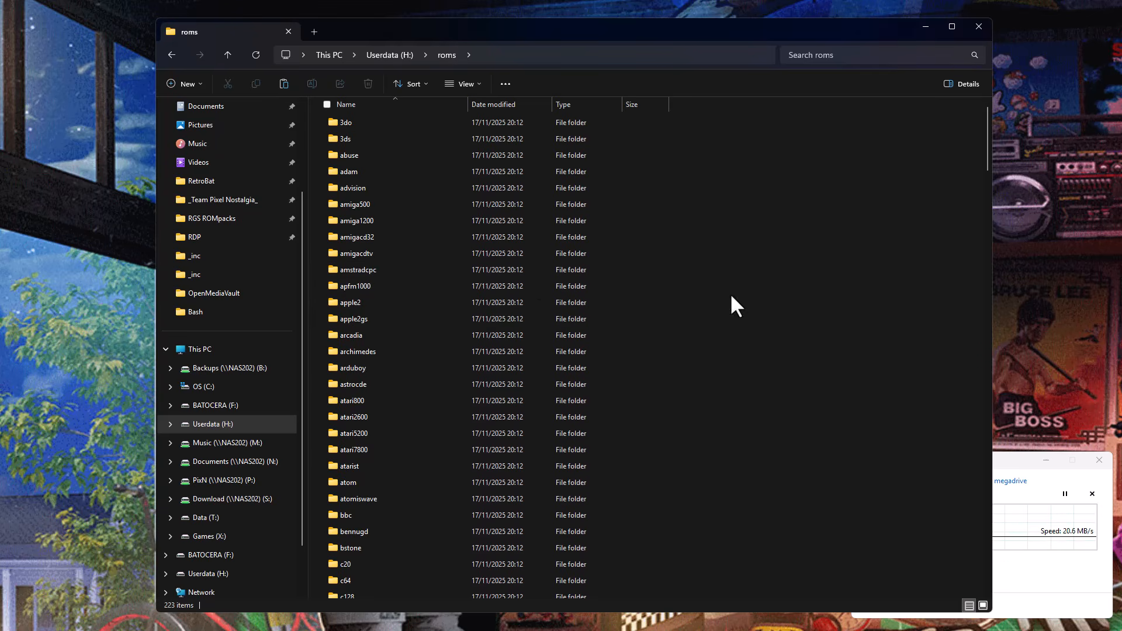
click(388, 54)
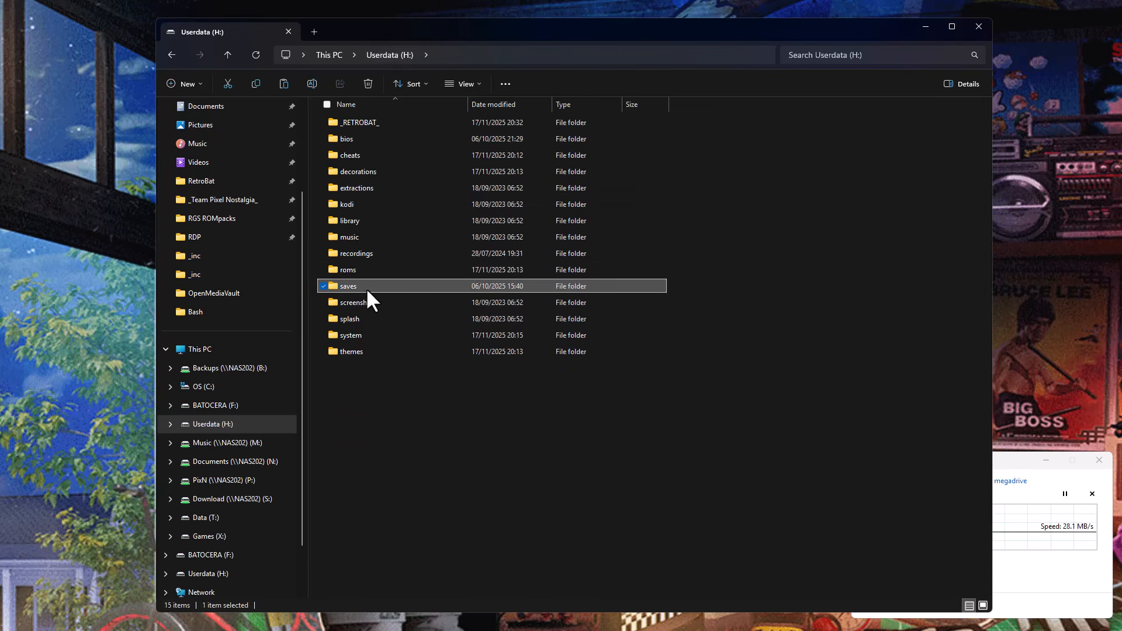
double_click(366, 287)
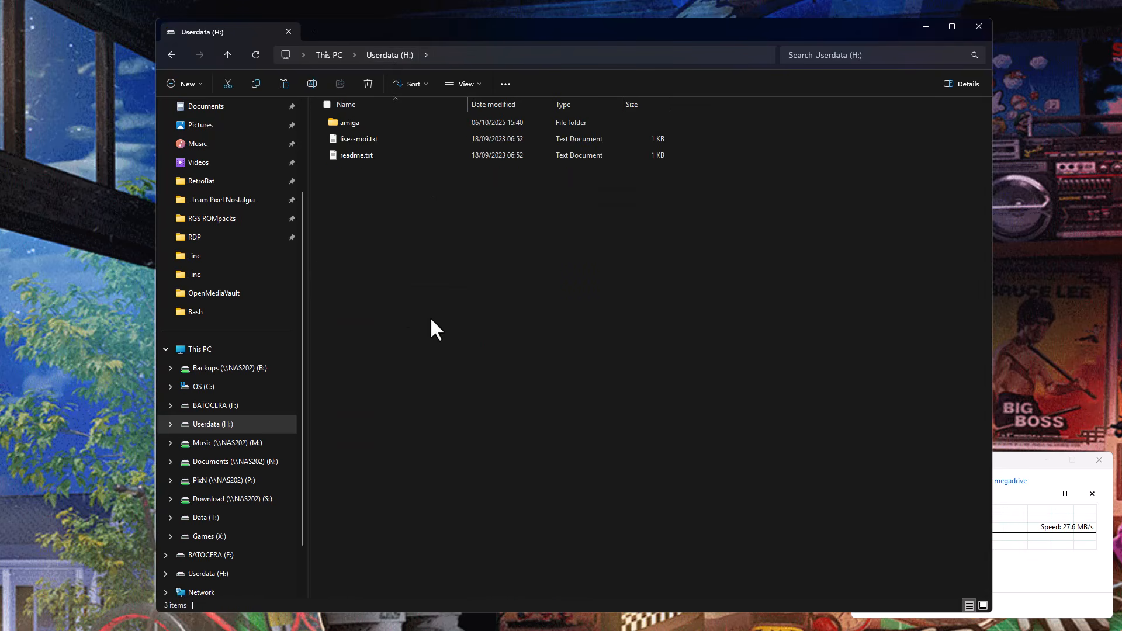
double_click(363, 123)
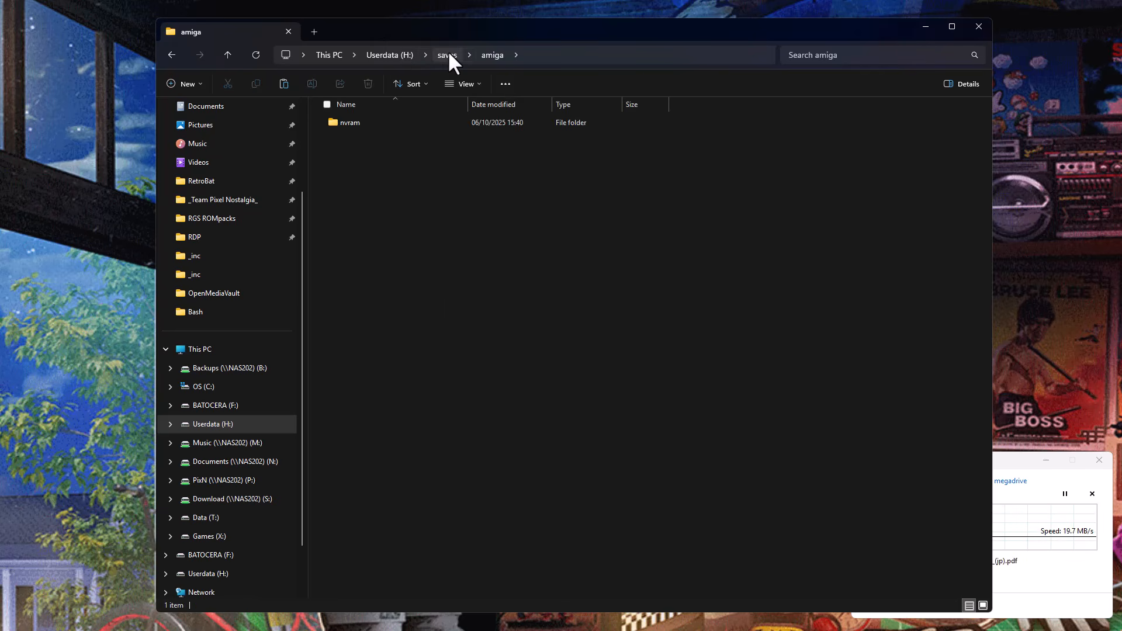
click(391, 49)
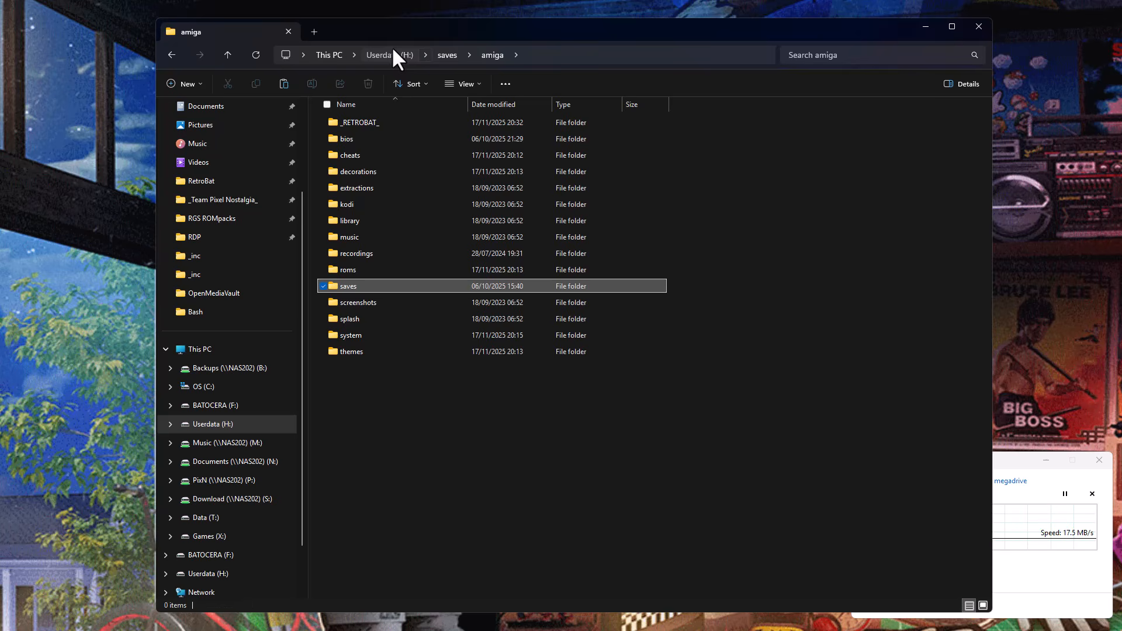
Delete the roms and saves folders inside _RETROBAT_ on Userdata (H:) and move the copy progress window out of the way.
click(386, 123)
double_click(384, 122)
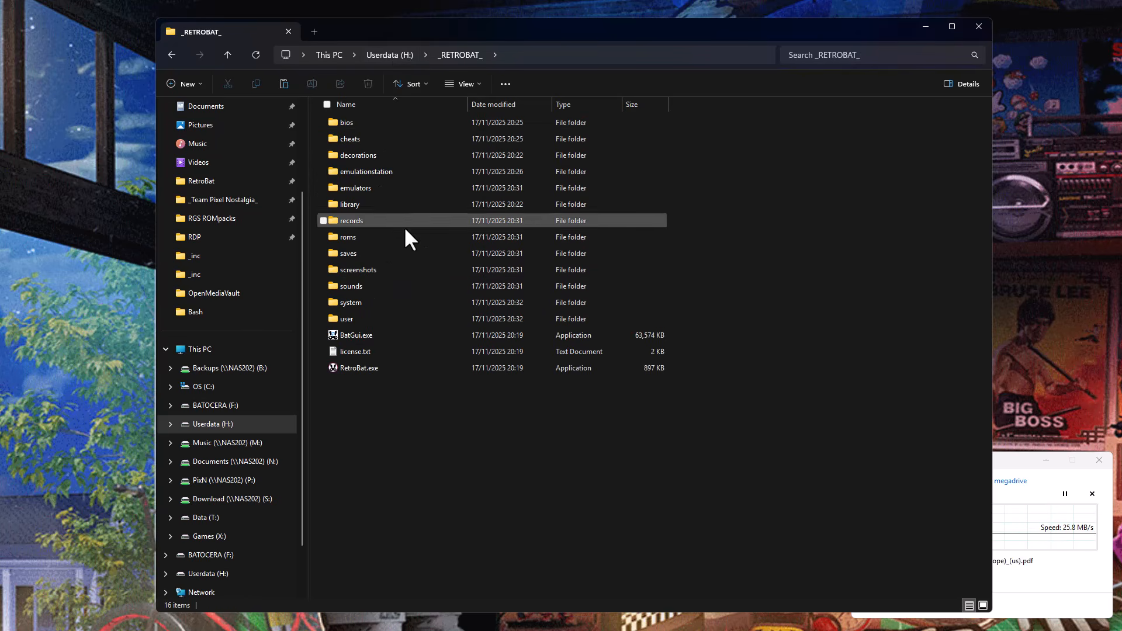
click(374, 237)
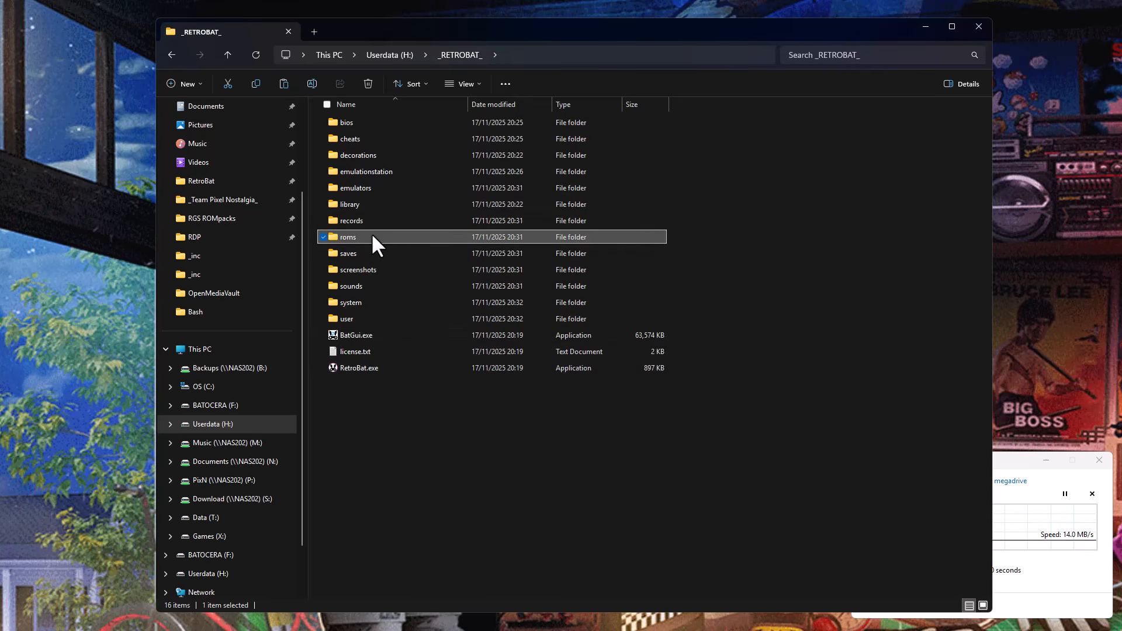
key(shift+Down)
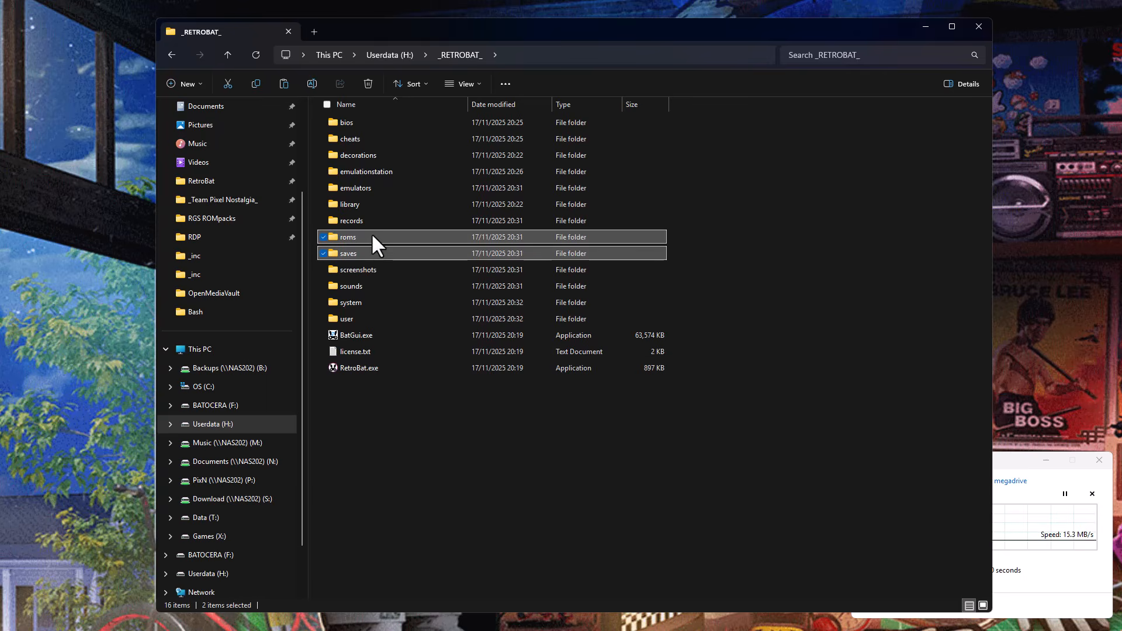
key(Delete)
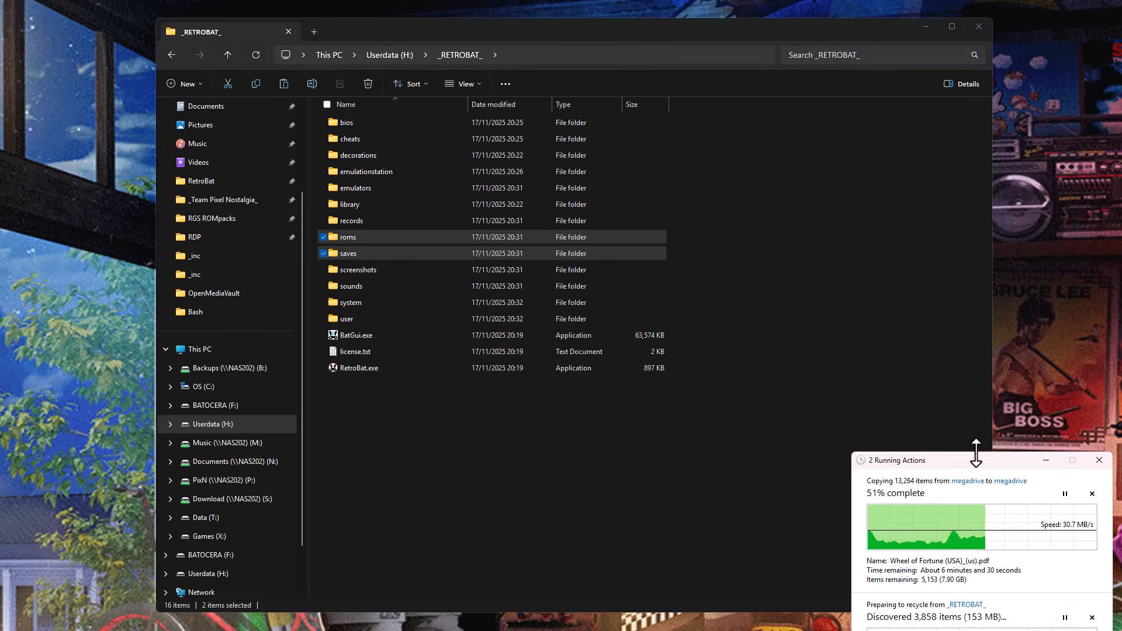
drag(975, 461, 951, 333)
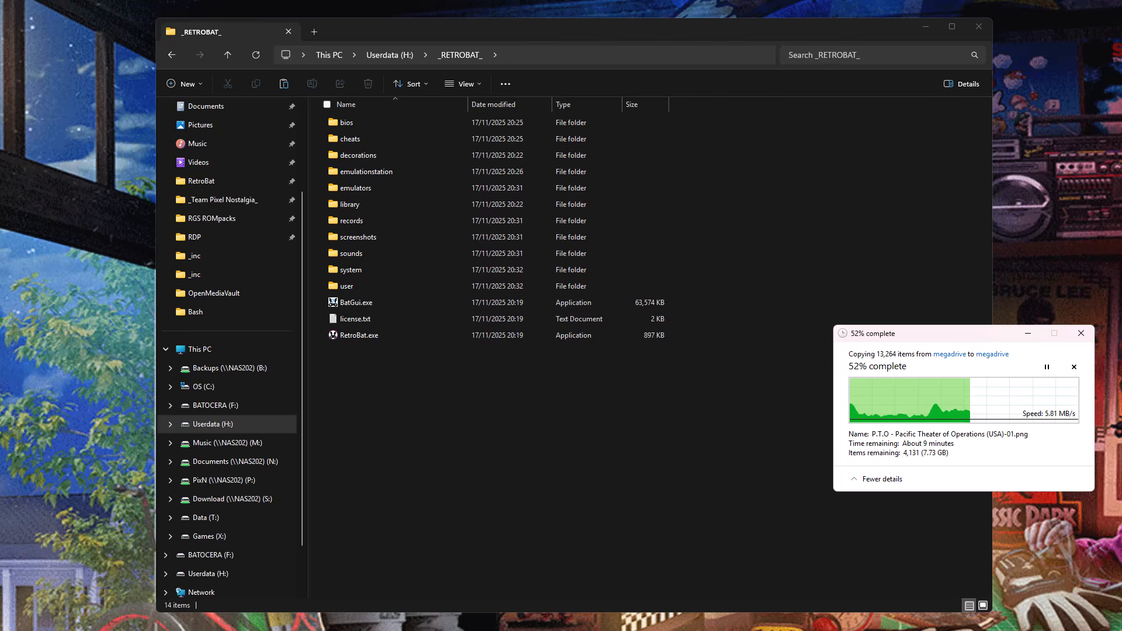
Open Command Prompt as administrator and place its window over the file listing.
key(super)
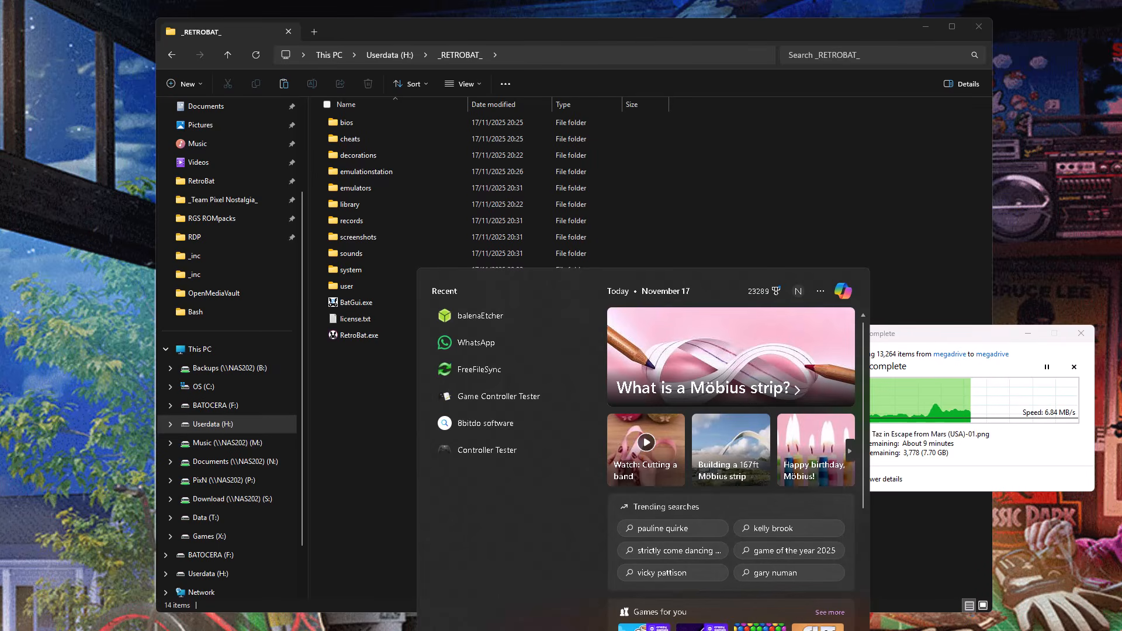
text(comm)
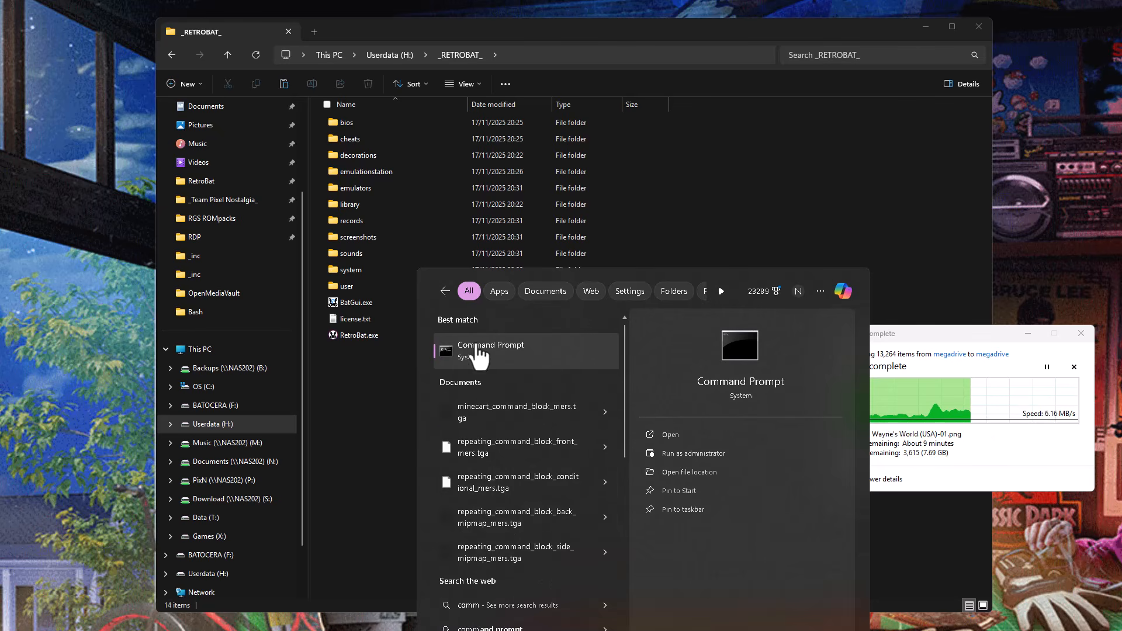
click(696, 453)
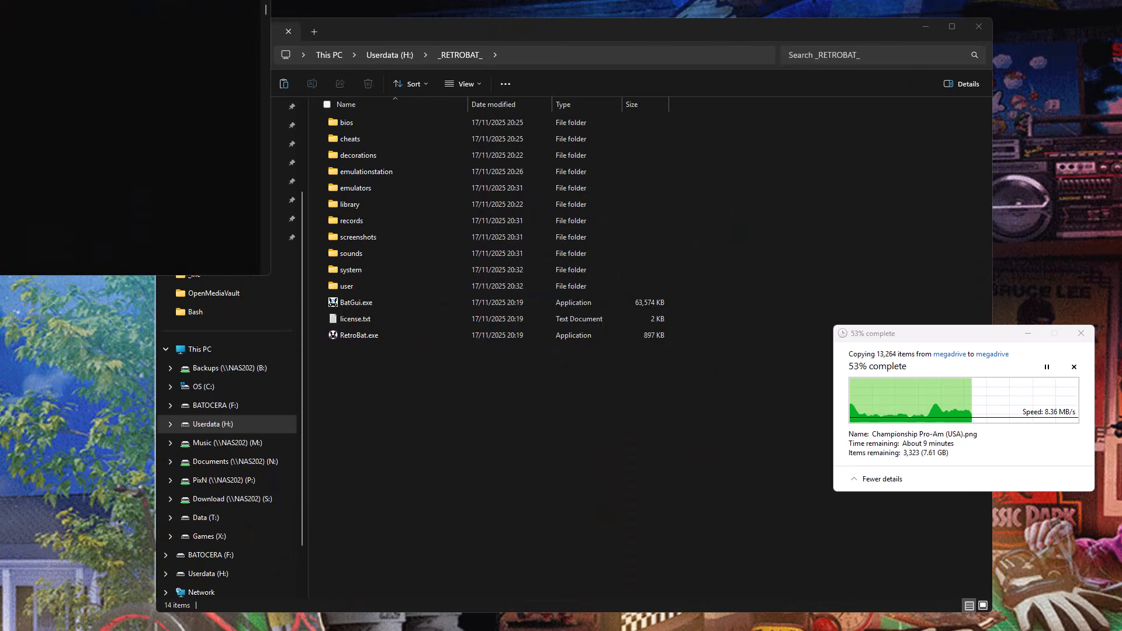
drag(0, 0, 398, 106)
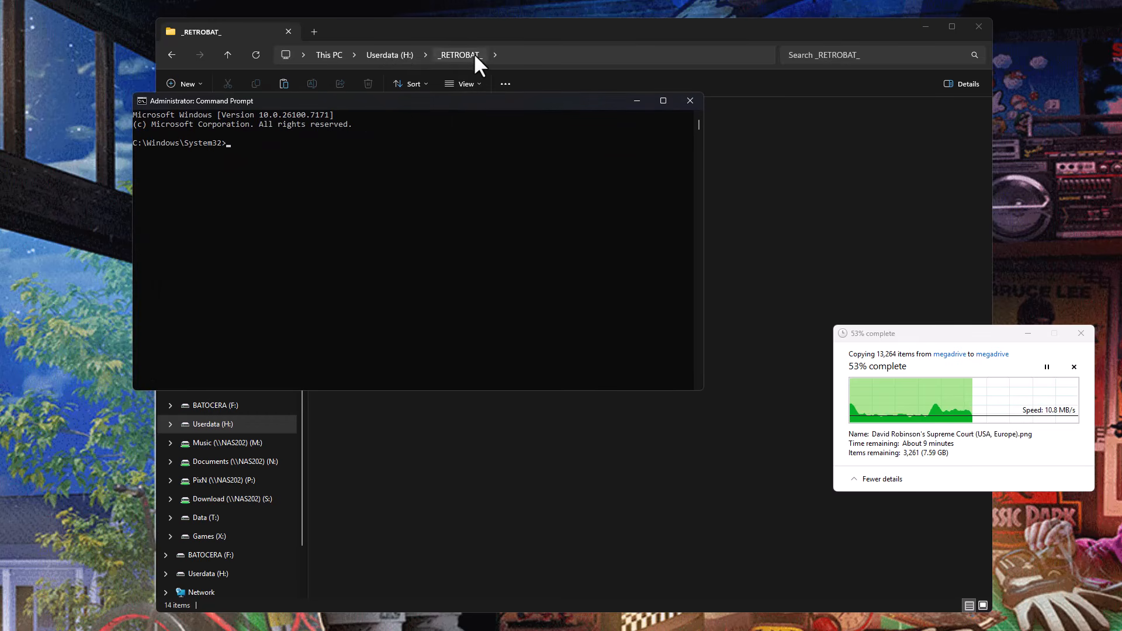
Change the Command Prompt directory to H:\_RETROBAT_ and list its contents with dir.
click(374, 235)
text(h:)
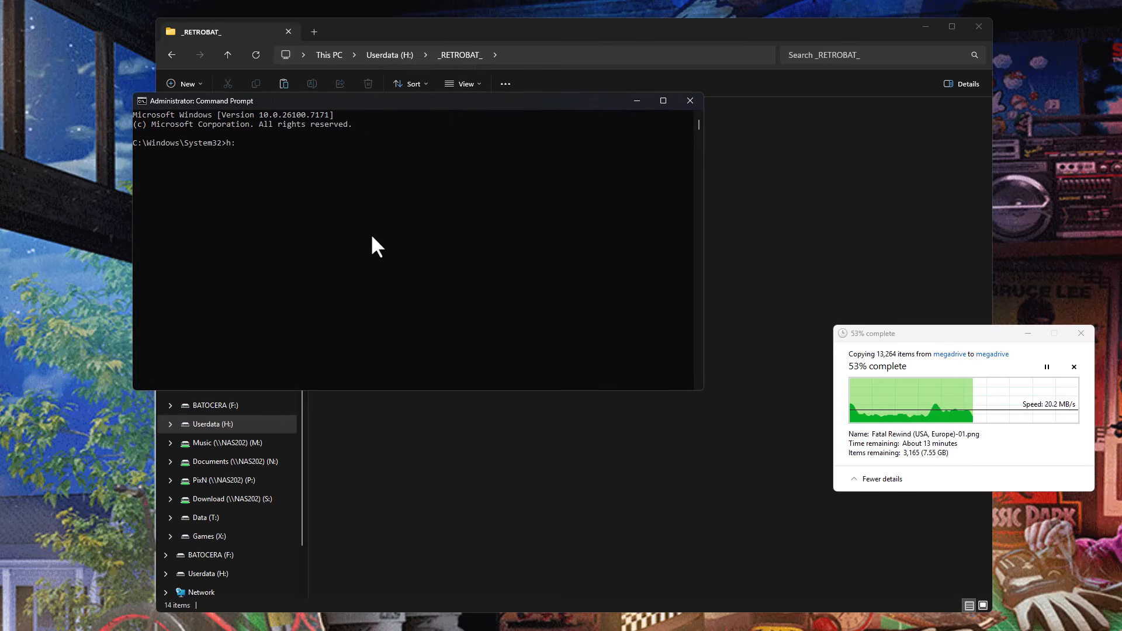
text(cd )
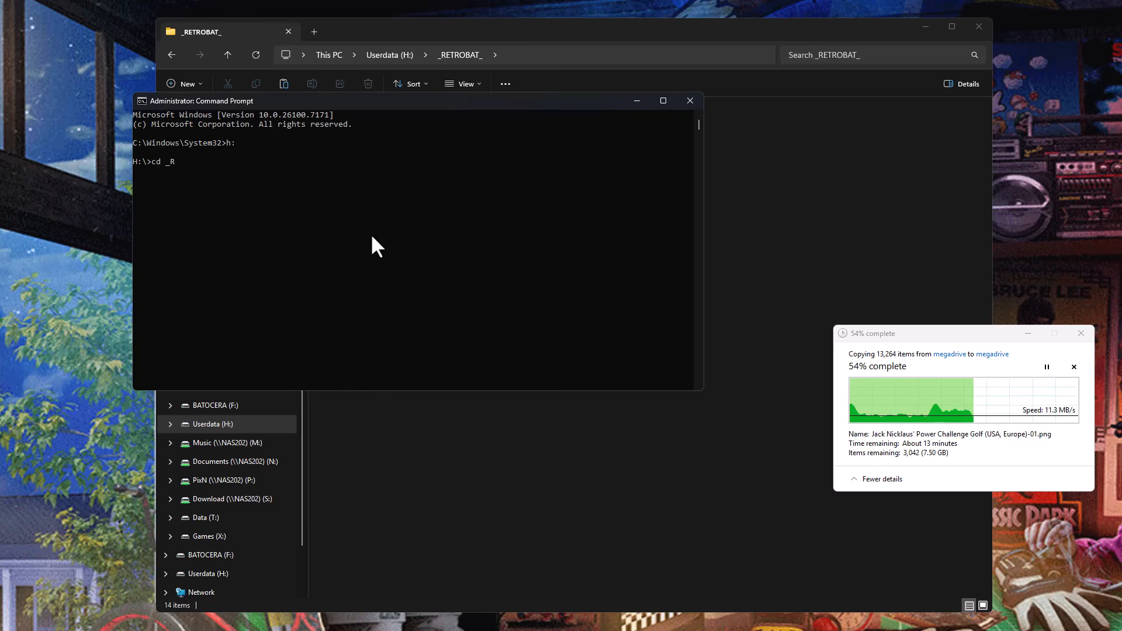
text(_R)
key(Tab)
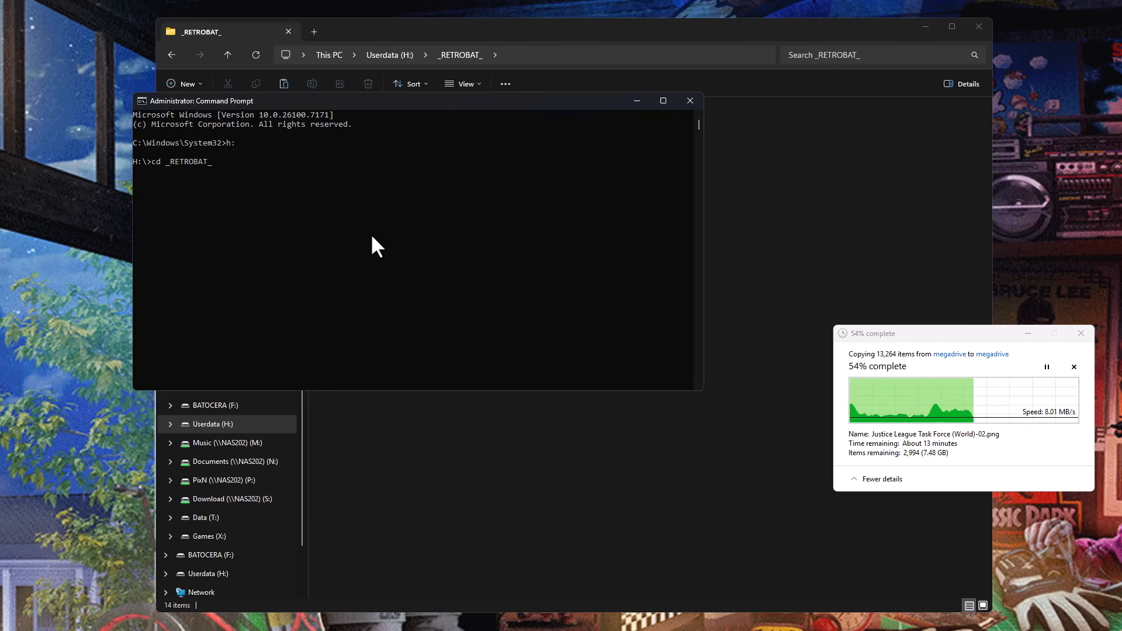
key(Return)
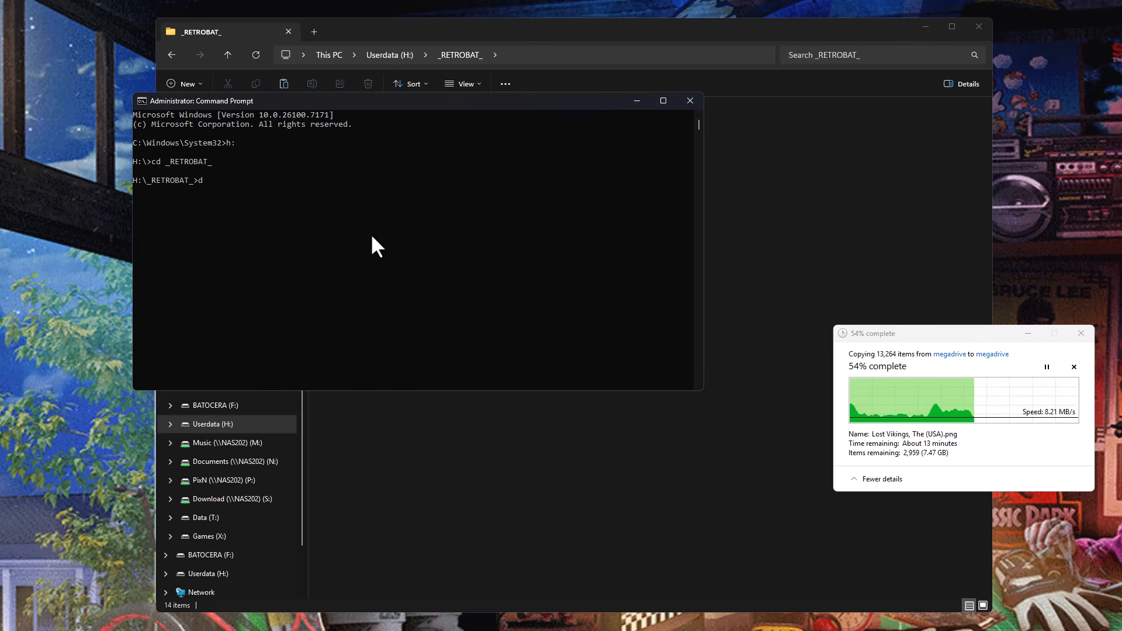
text(dir)
key(Return)
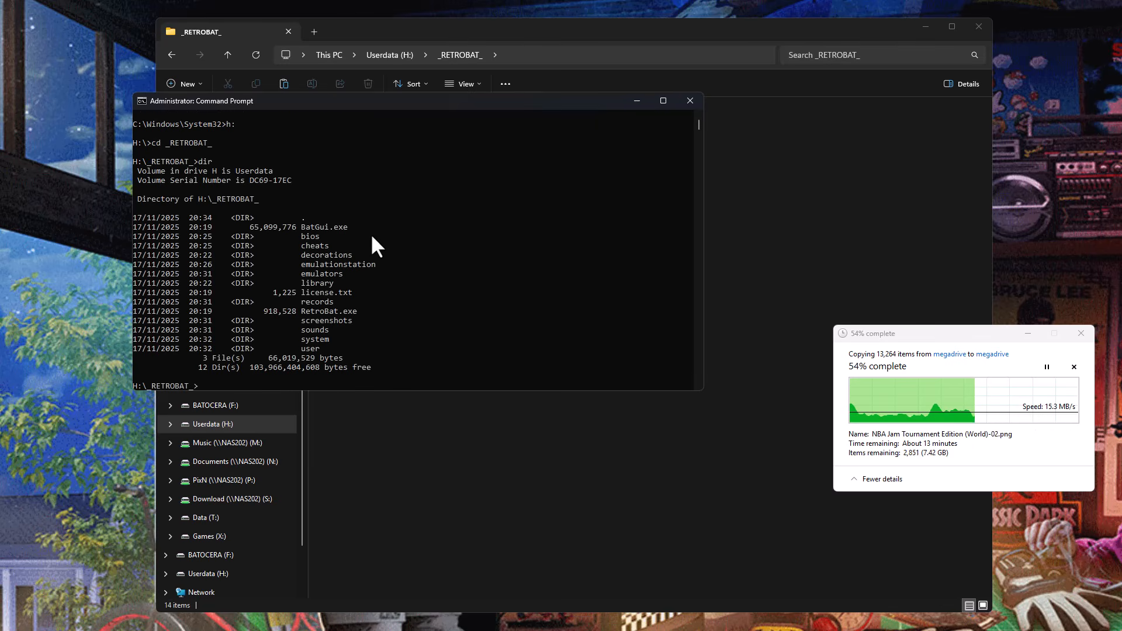
Create a directory symbolic link to the Userdata roms folder inside _RETROBAT_ with mklink /d ".\roms" "..\roms".
drag(467, 101, 525, 289)
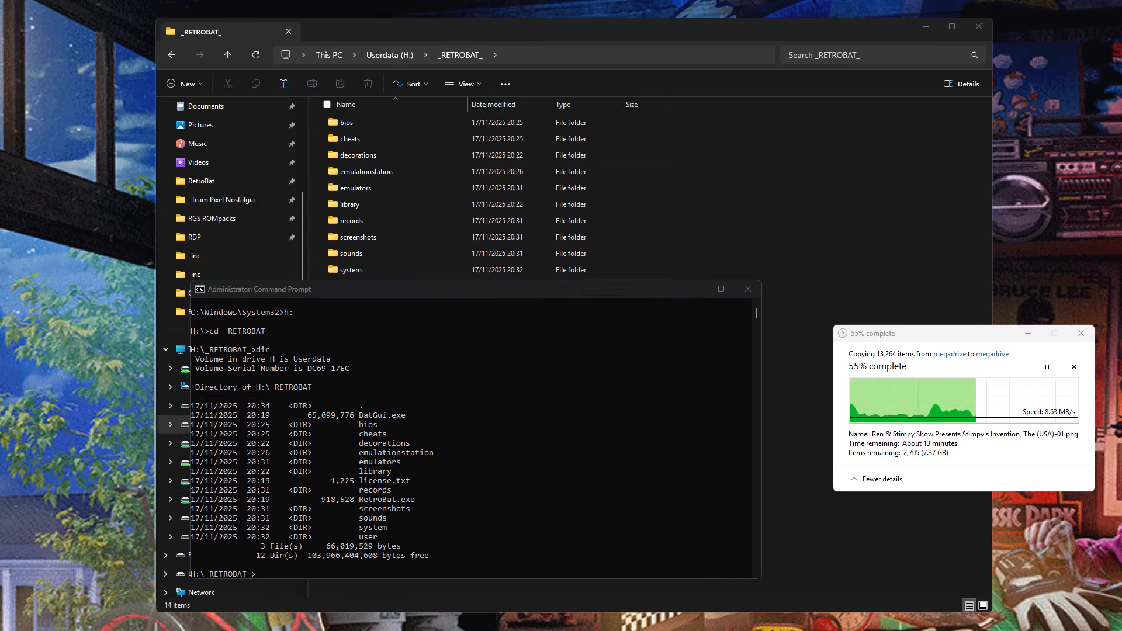
click(579, 458)
text(mklink /d ".\roms" "..\roms")
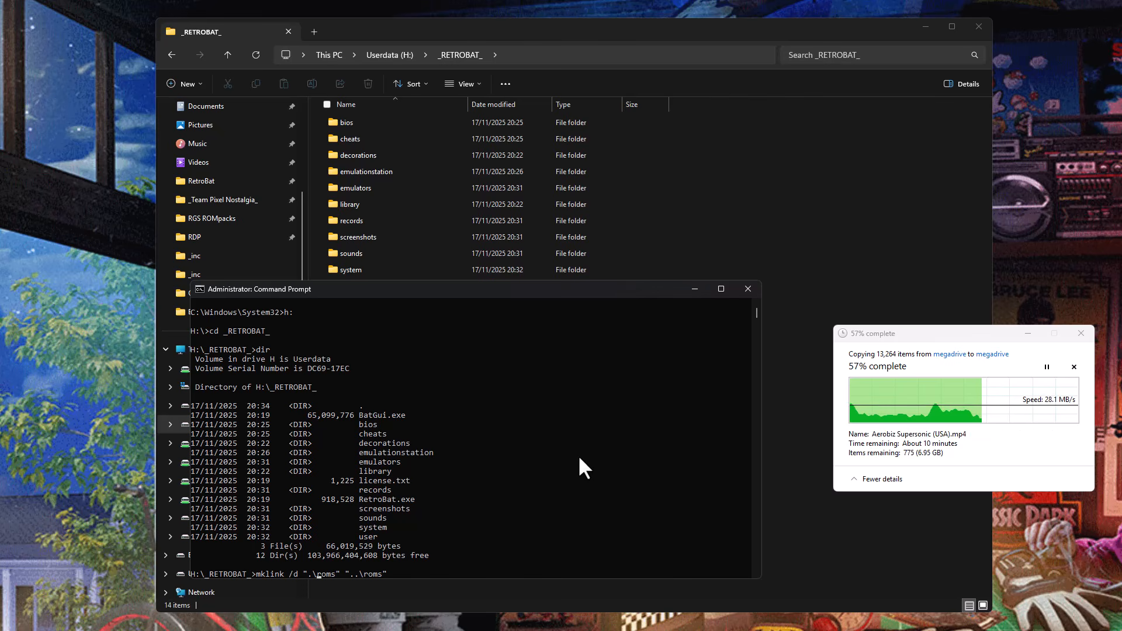
key(Right)
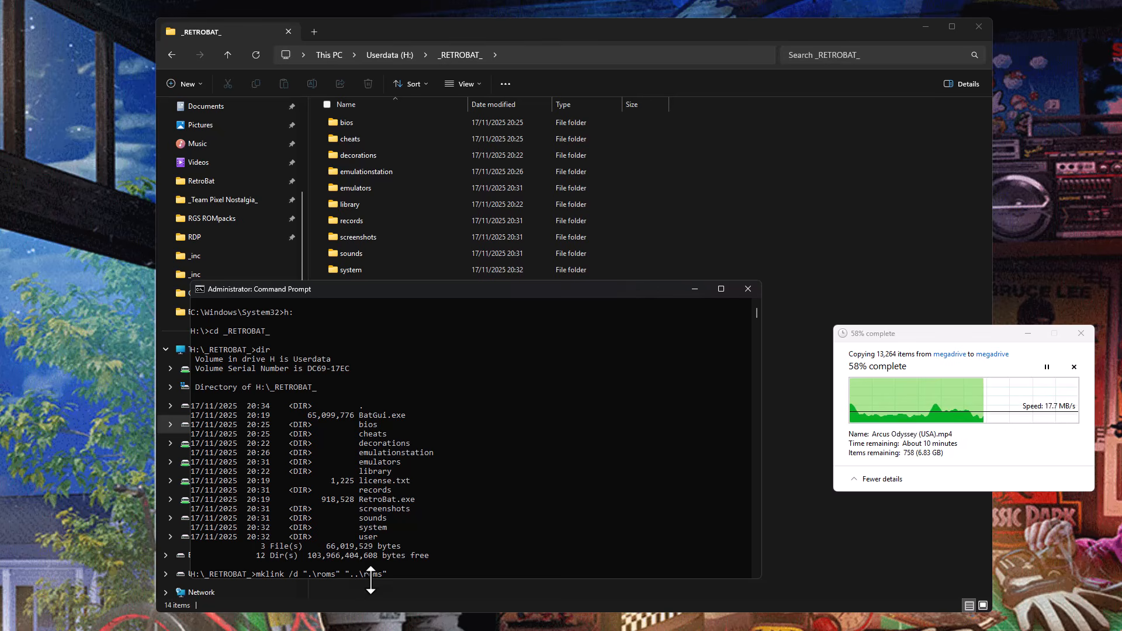
click(390, 55)
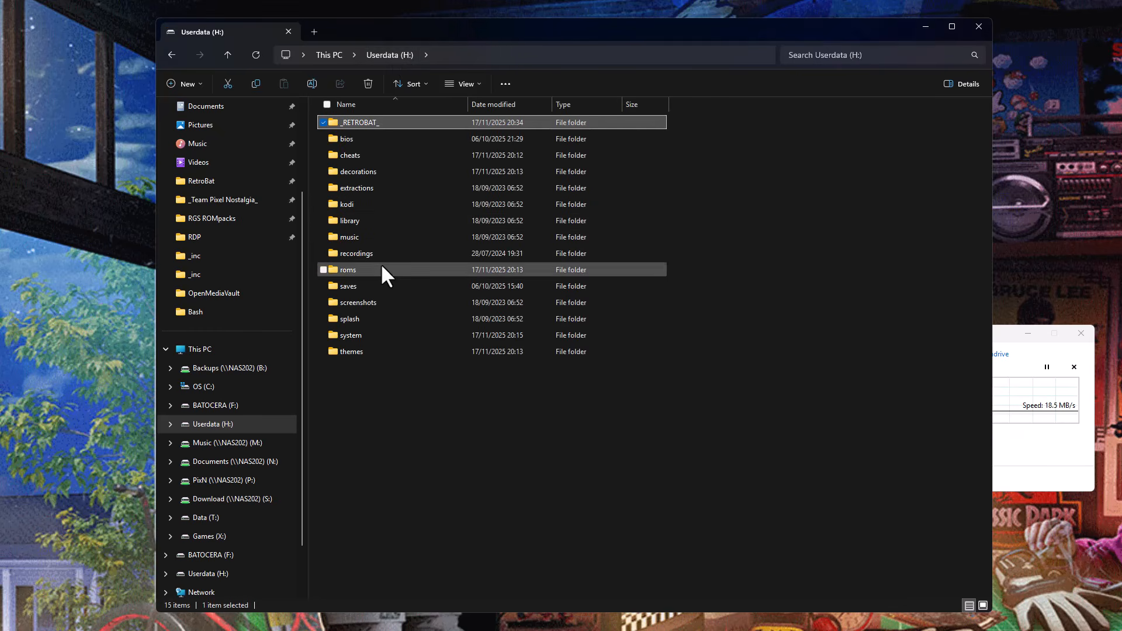
click(375, 265)
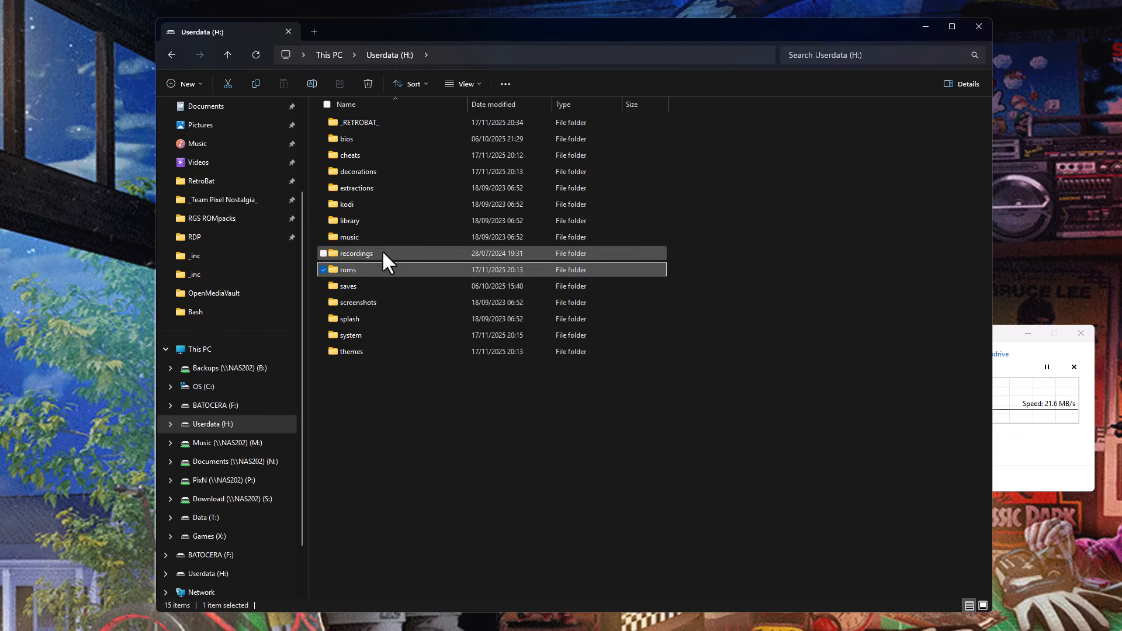
double_click(366, 122)
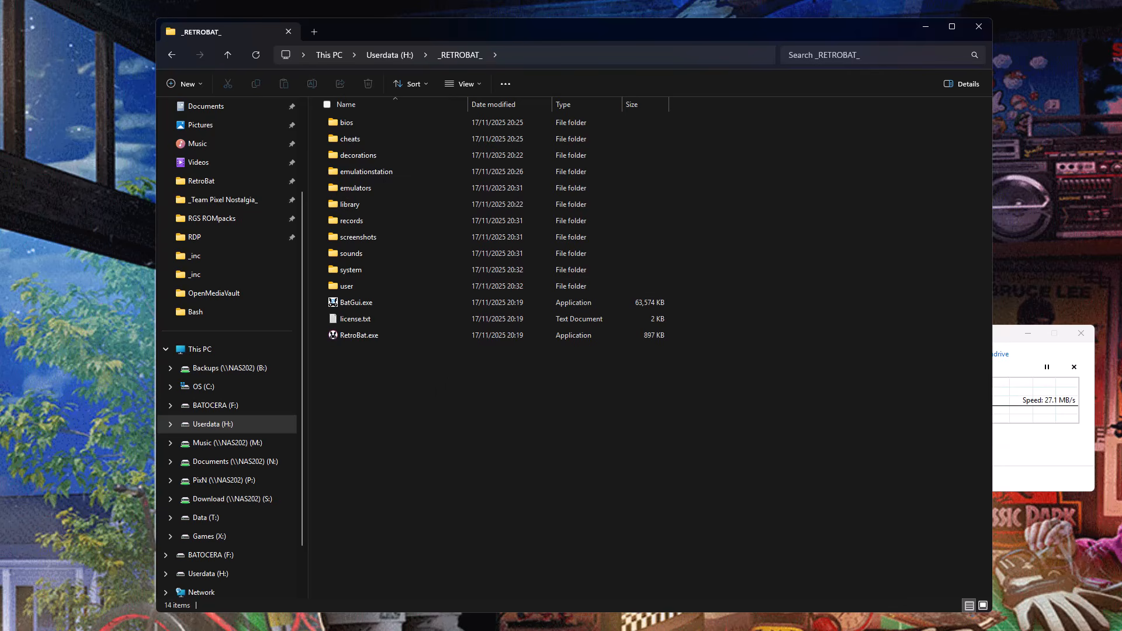
key(alt+Tab)
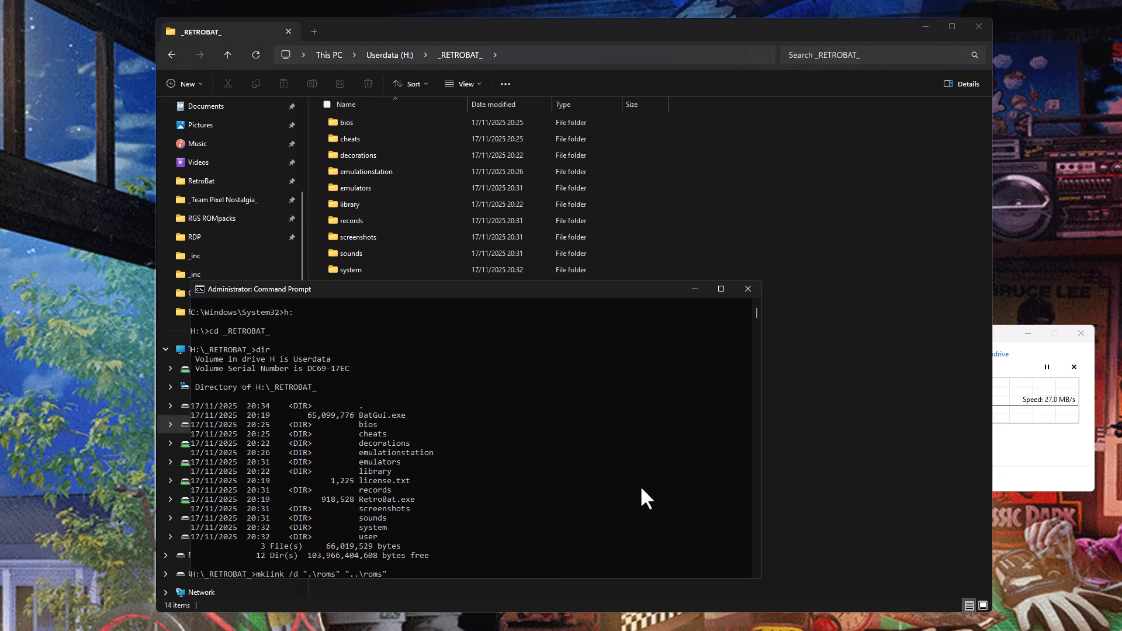
key(Return)
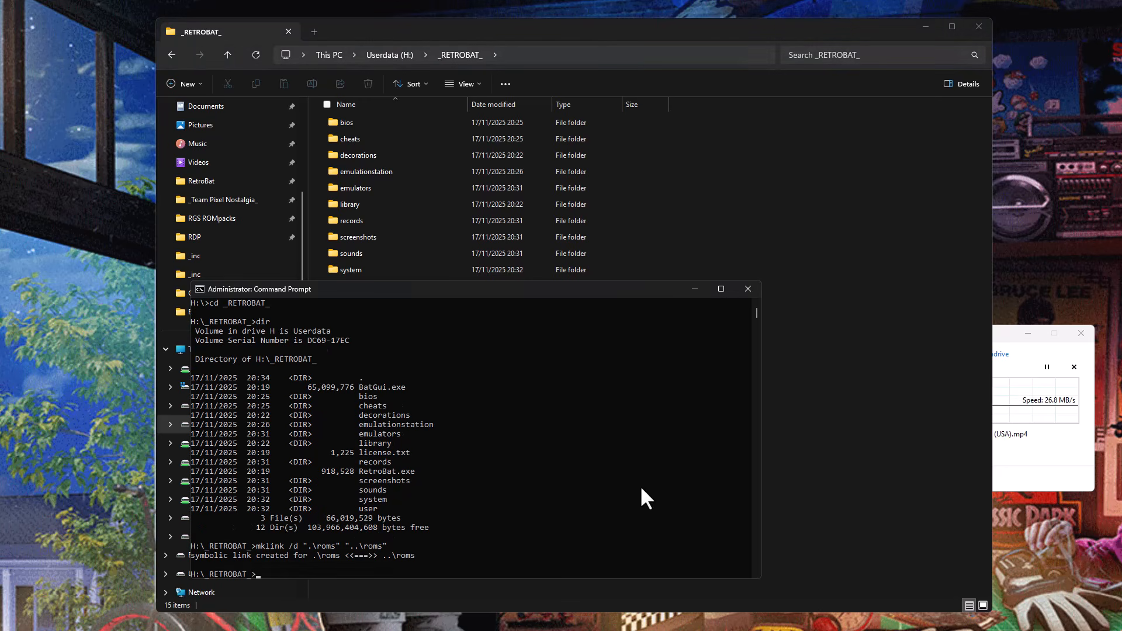
Create a directory symbolic link to the Userdata saves folder inside _RETROBAT_ with mklink /d ".\saves" "..\saves".
key(alt+Tab)
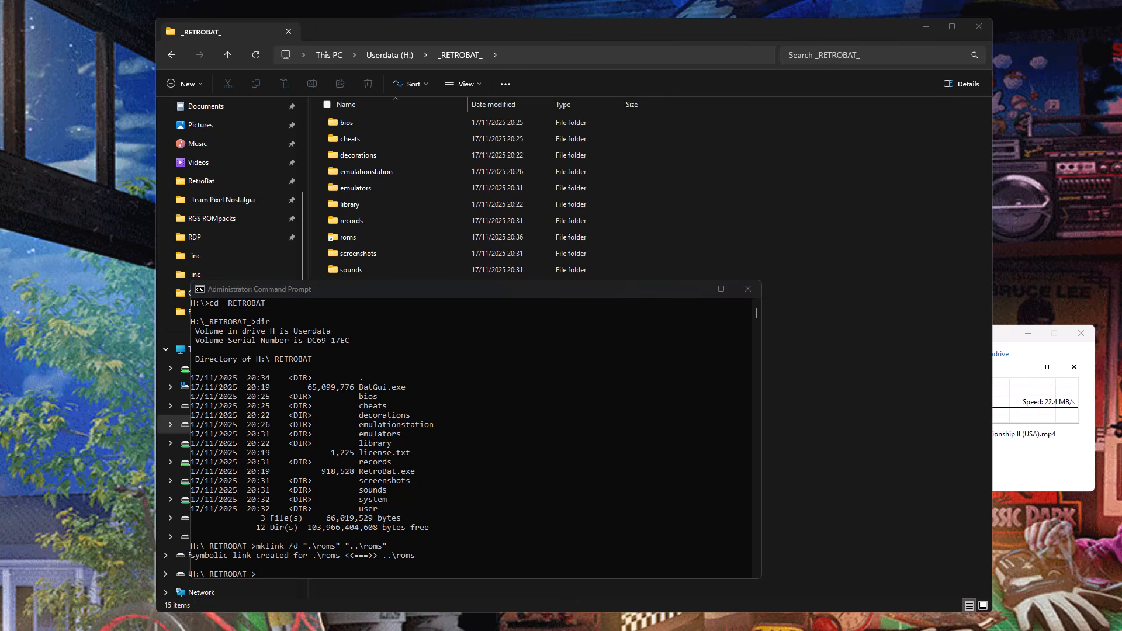
click(638, 478)
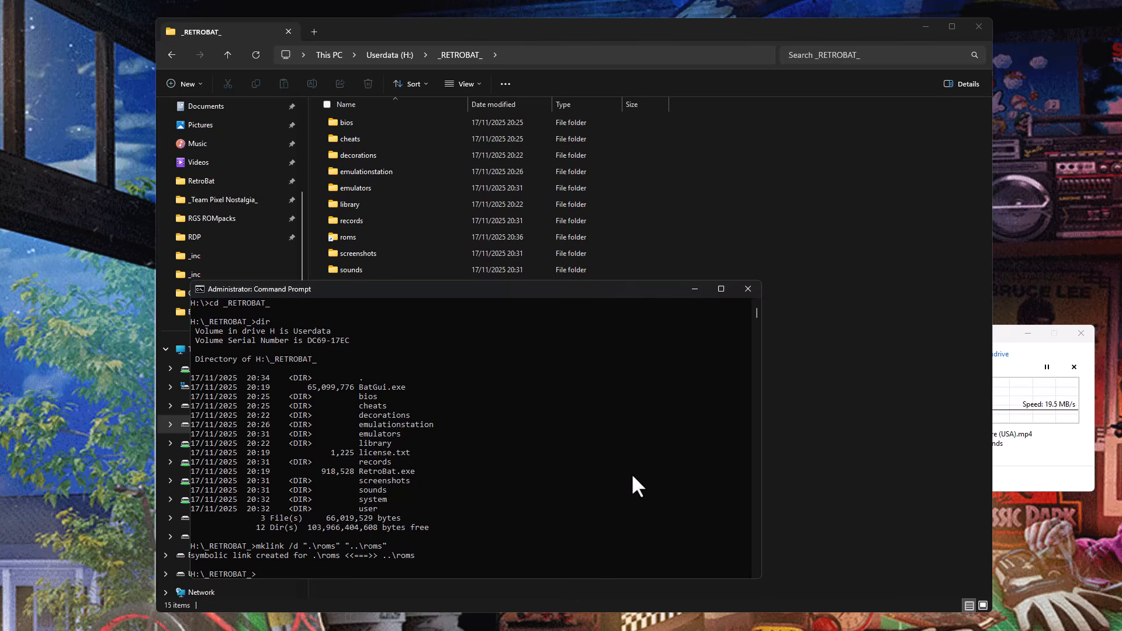
right_click(633, 476)
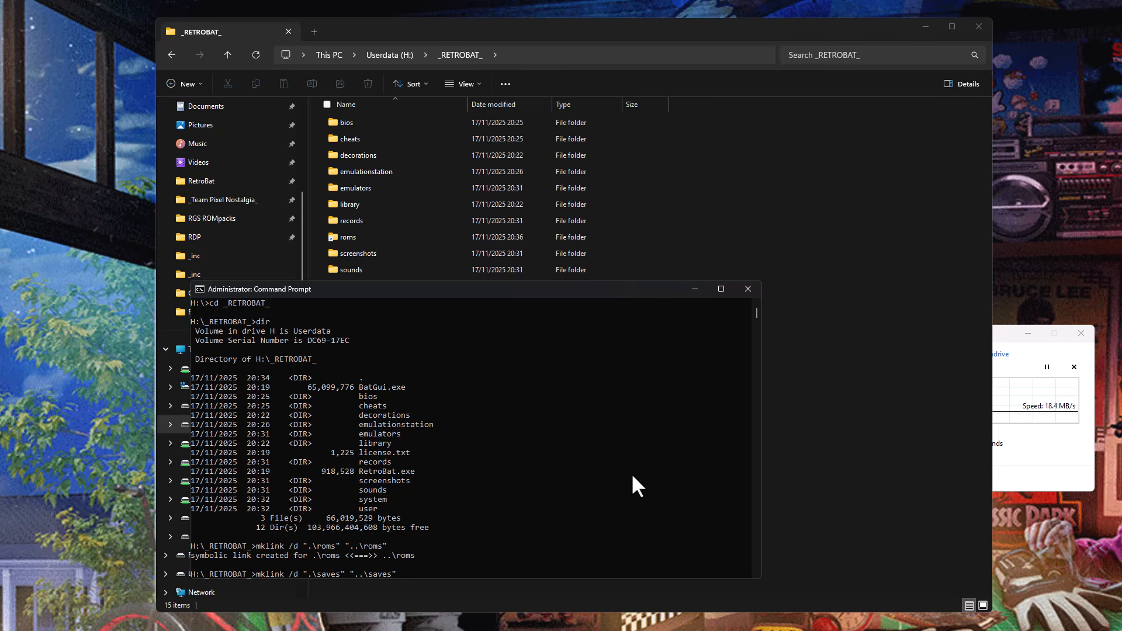
key(Return)
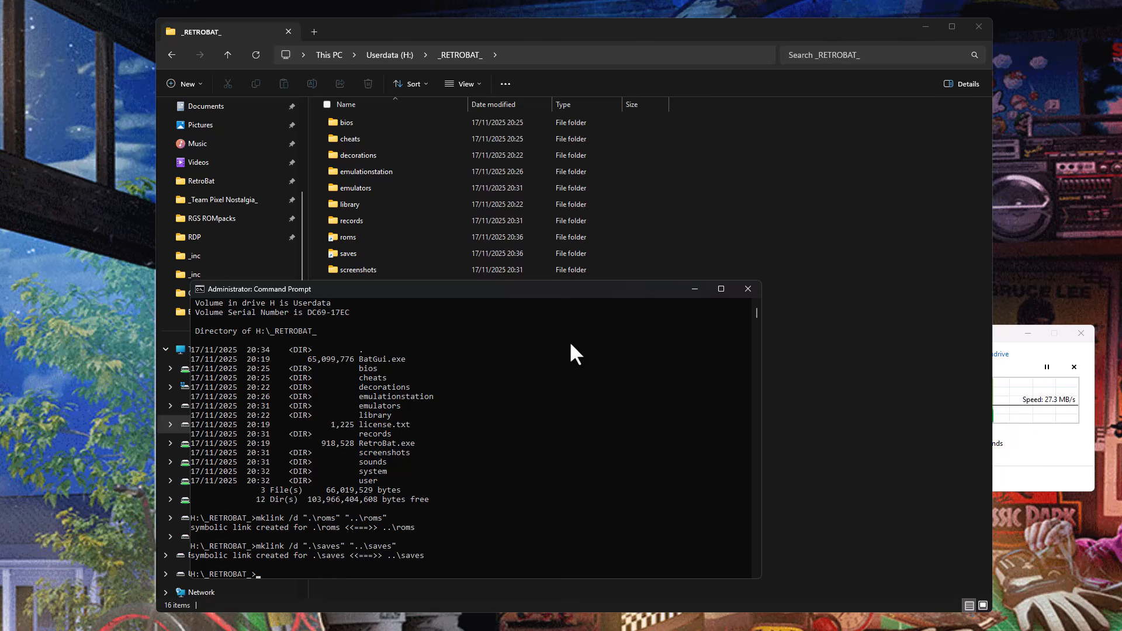
Compare the contents of the linked roms folder in _RETROBAT_ with the original roms folder on Userdata (H:).
click(531, 41)
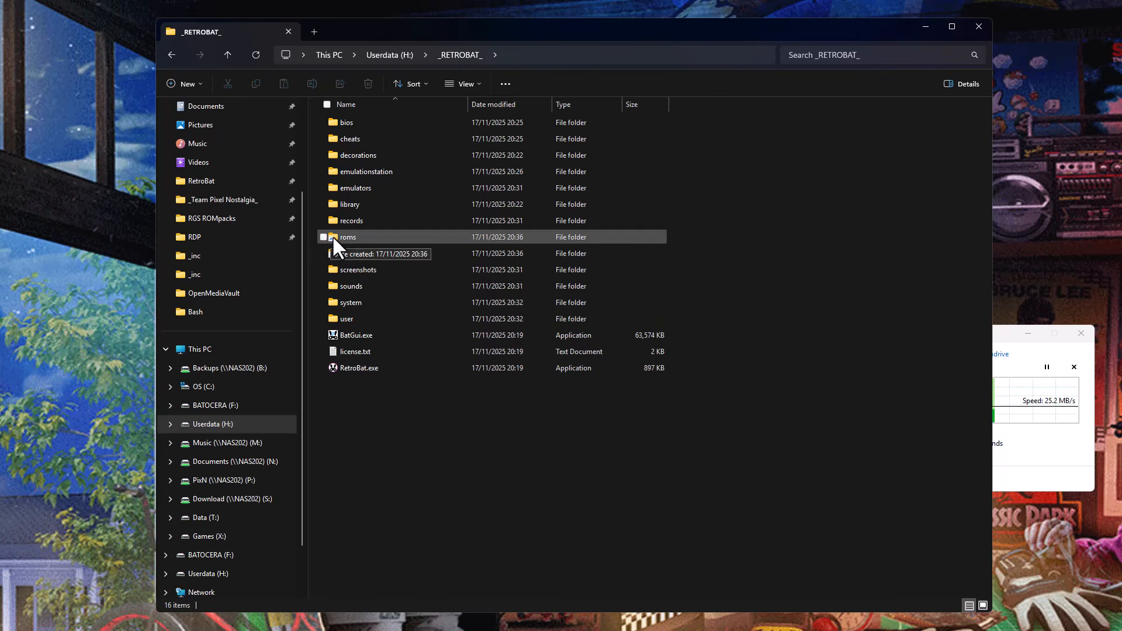
double_click(364, 236)
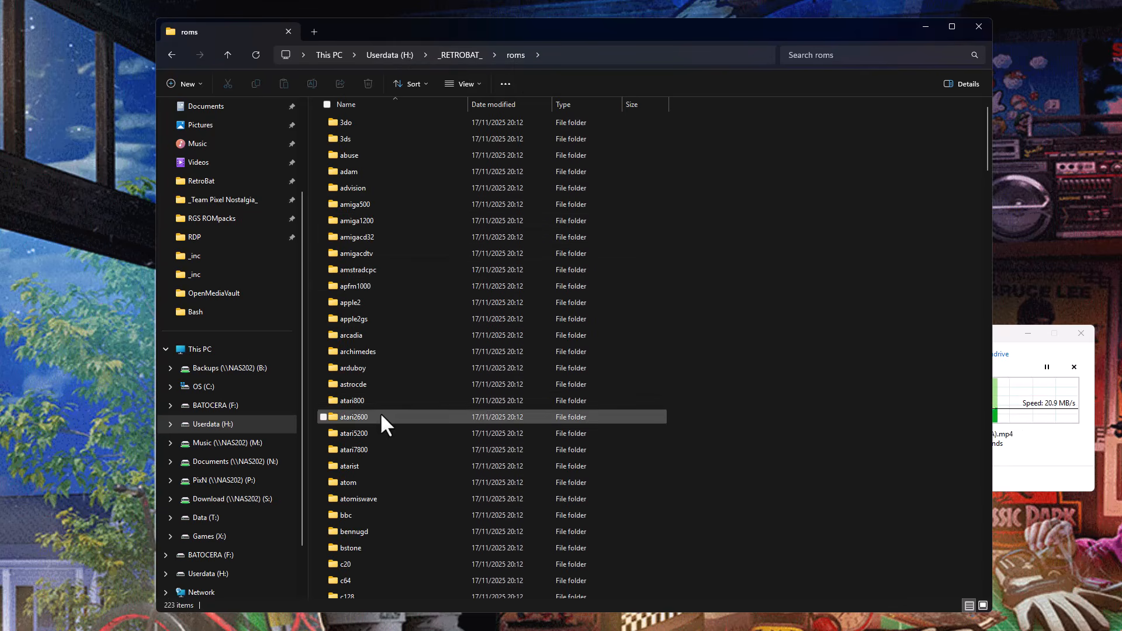
click(388, 52)
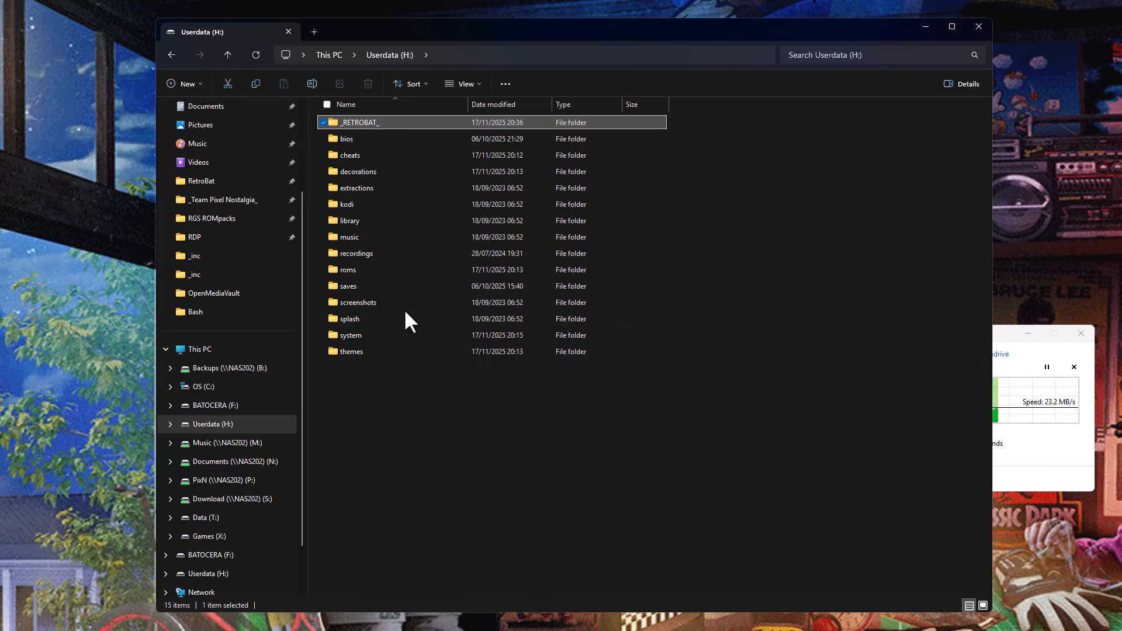
double_click(372, 270)
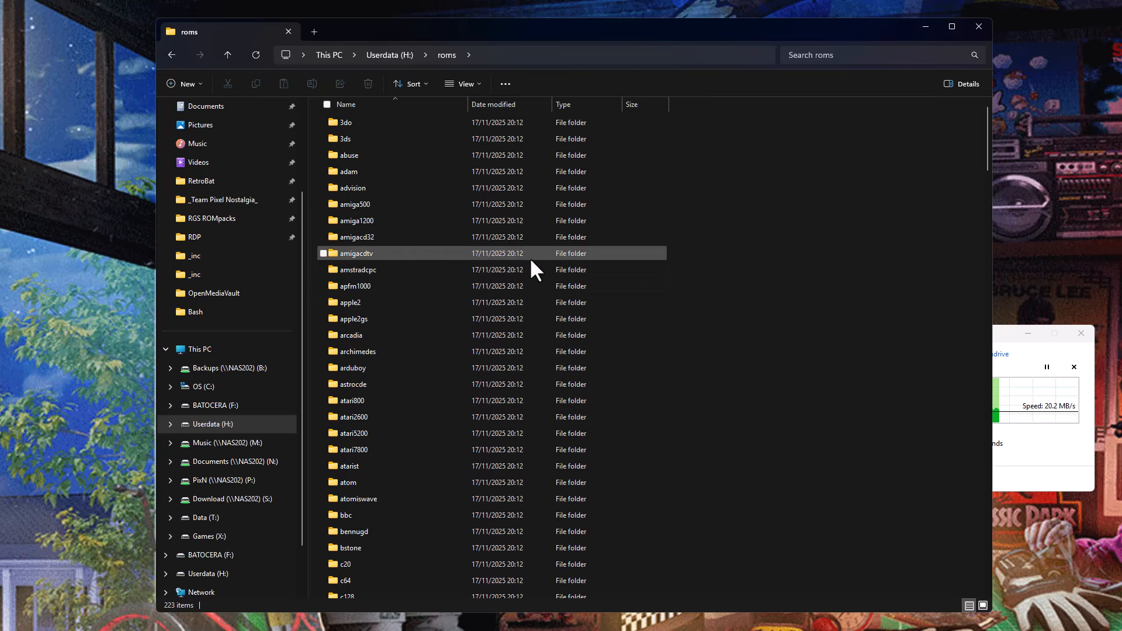
mouse_move(527, 246)
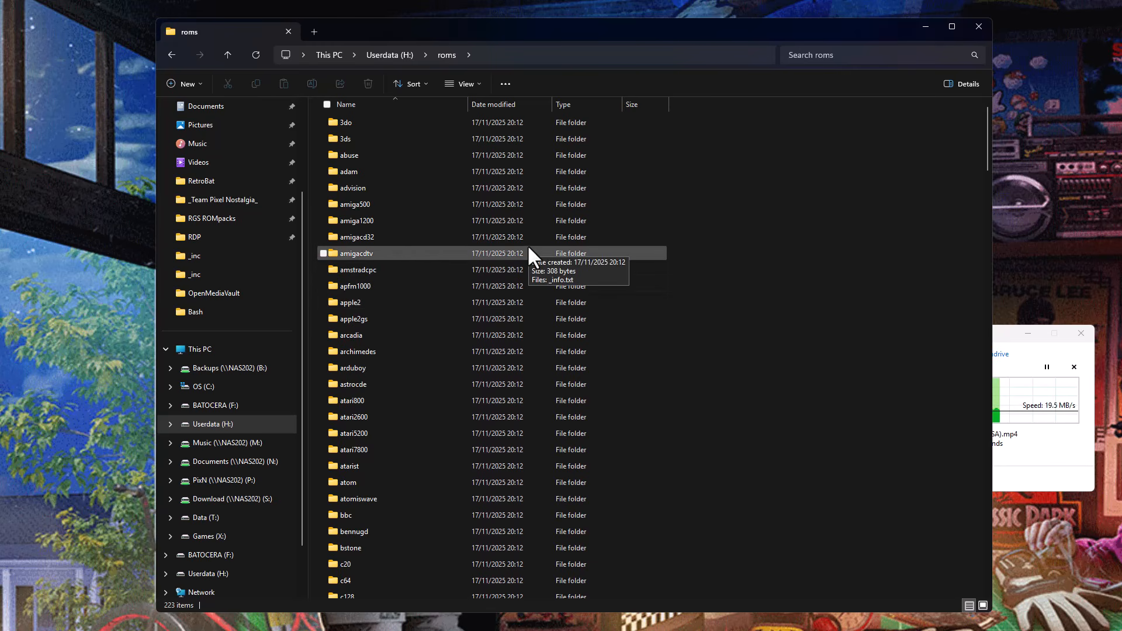
click(1003, 337)
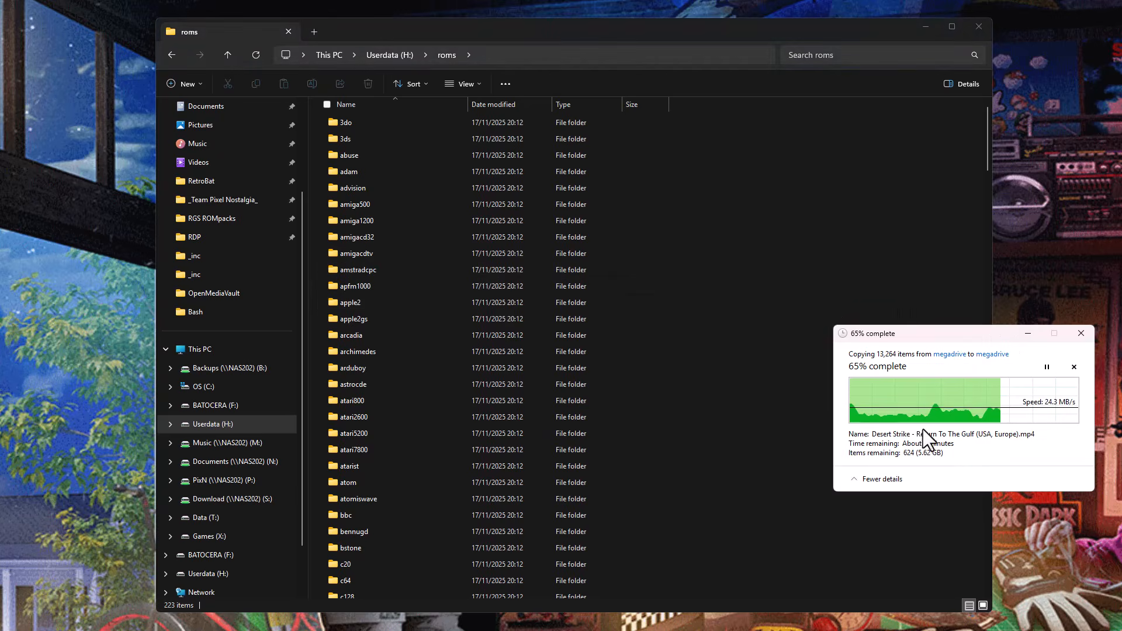
Open the megadrive folder through the linked roms folder in _RETROBAT_ and look through its game files.
click(387, 52)
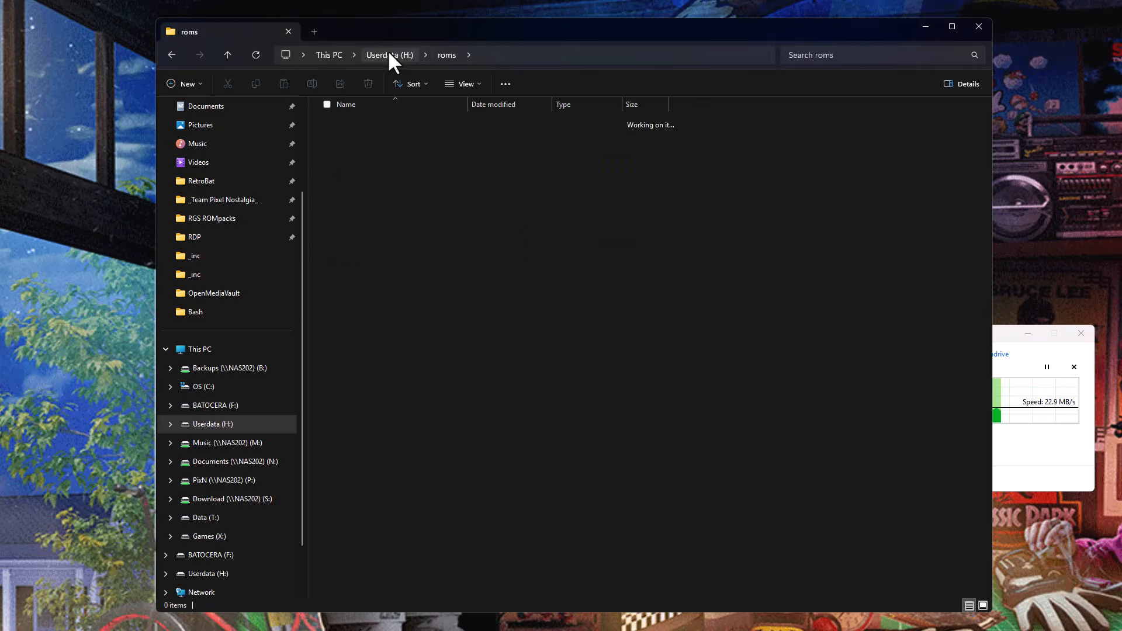
double_click(368, 121)
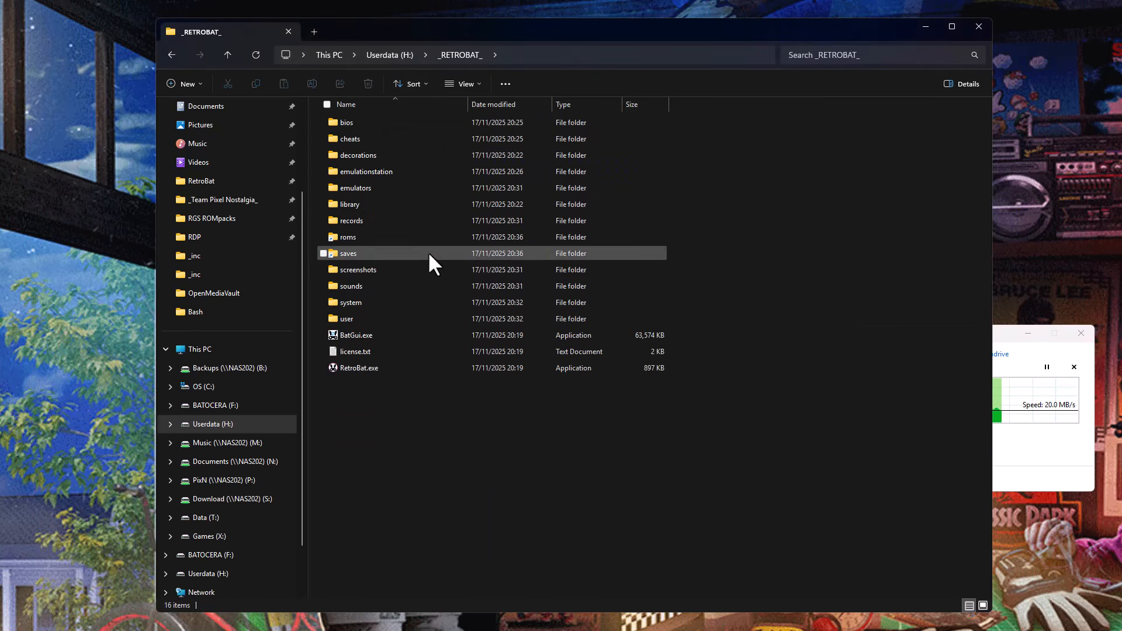
double_click(348, 237)
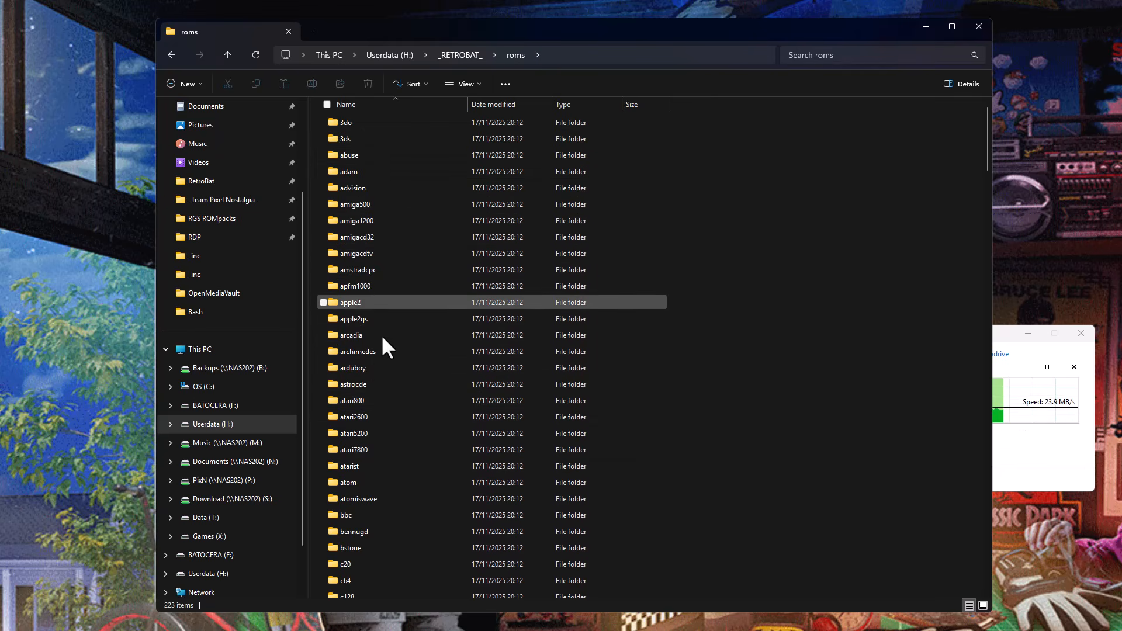
text(me)
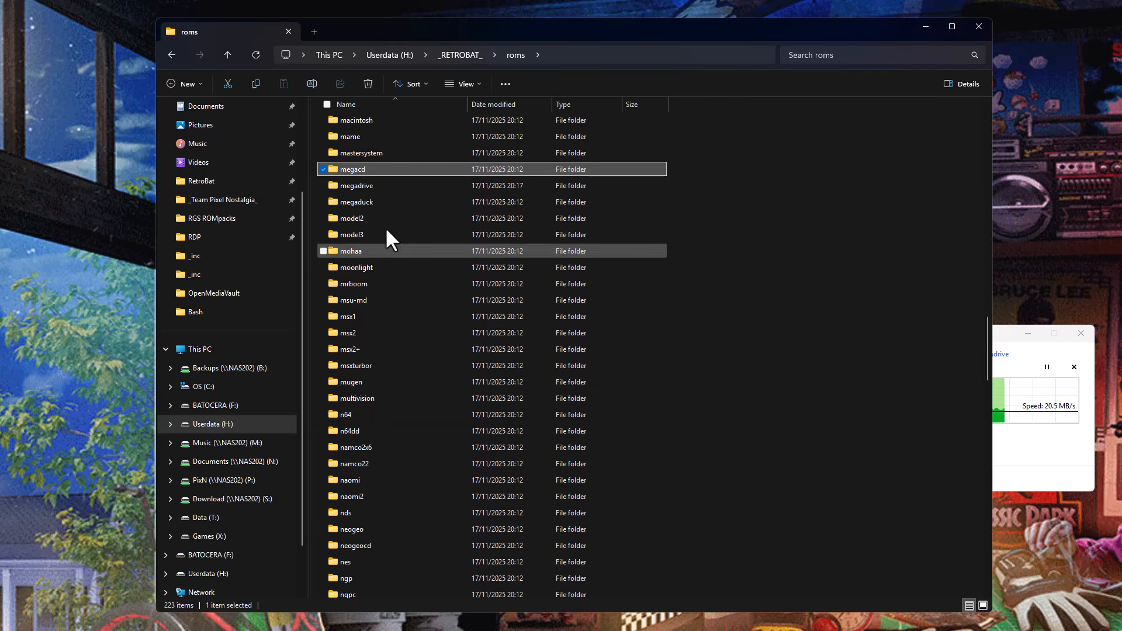
click(371, 185)
double_click(372, 185)
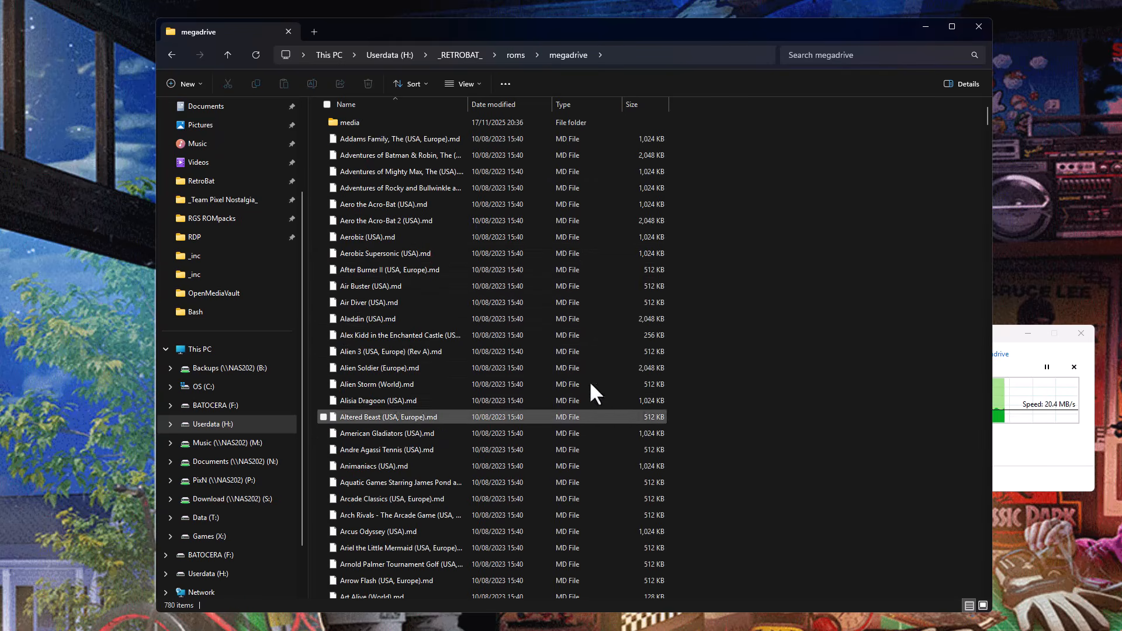
scroll(660, 346, down, 5)
scroll(660, 346, up, 5)
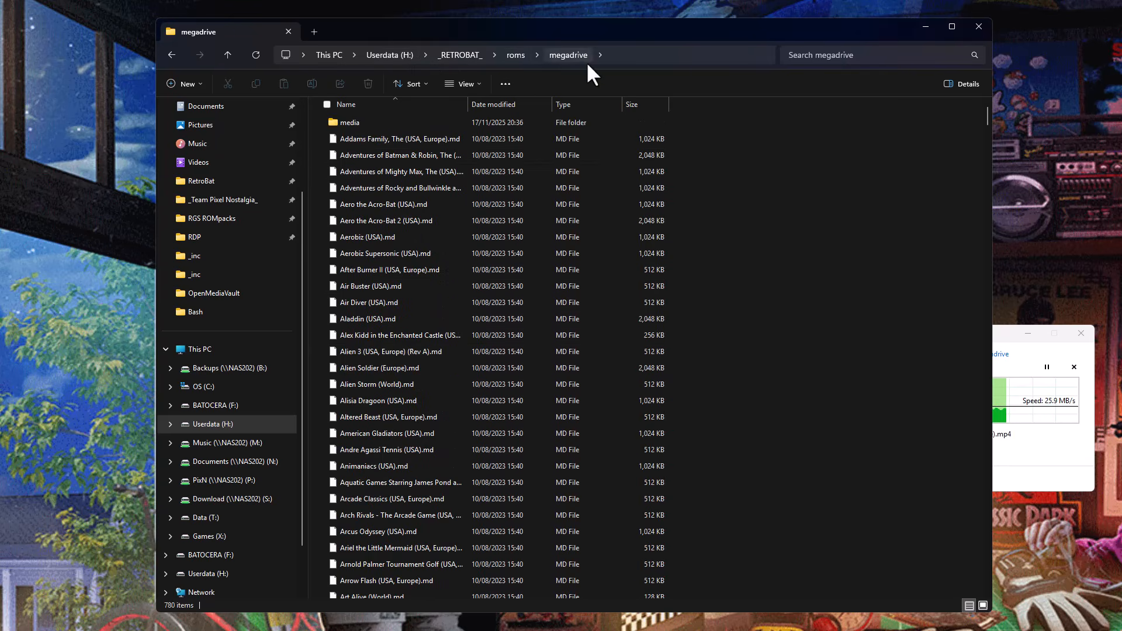
Examine the general and detailed properties of Aero the Acro-Bat (USA).md, including its file location, without changing them.
click(387, 199)
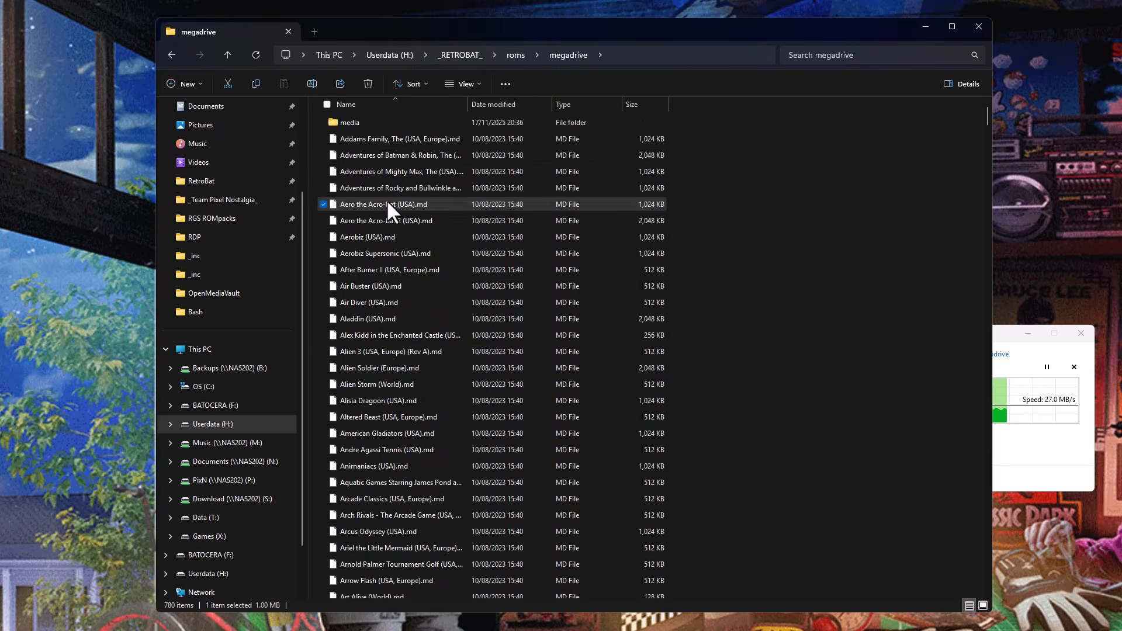
right_click(387, 199)
click(433, 359)
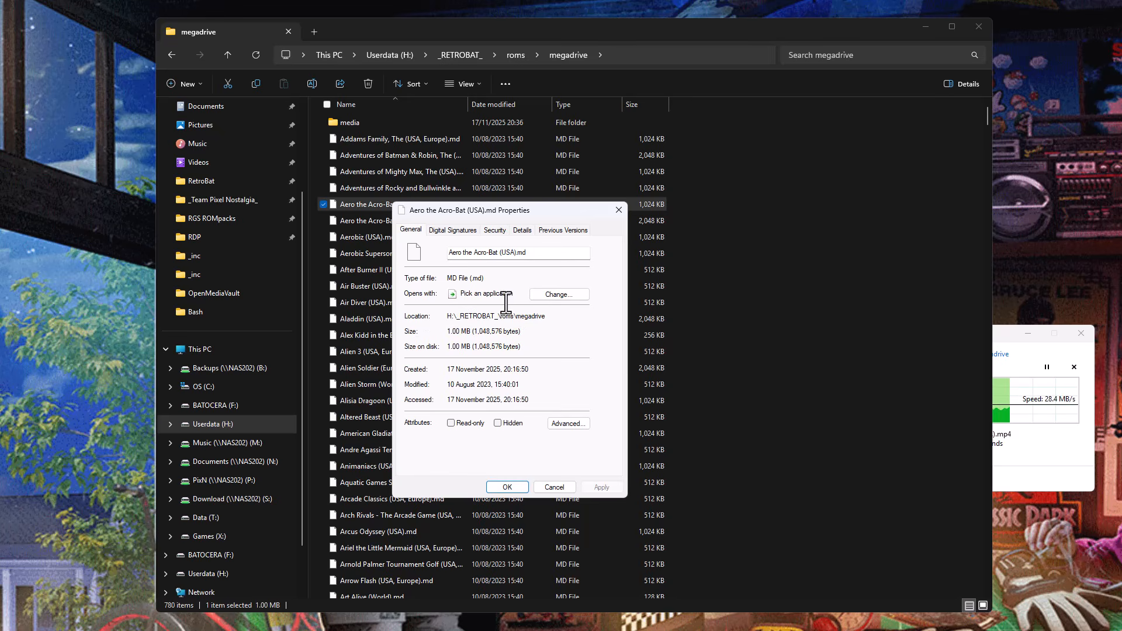
click(521, 230)
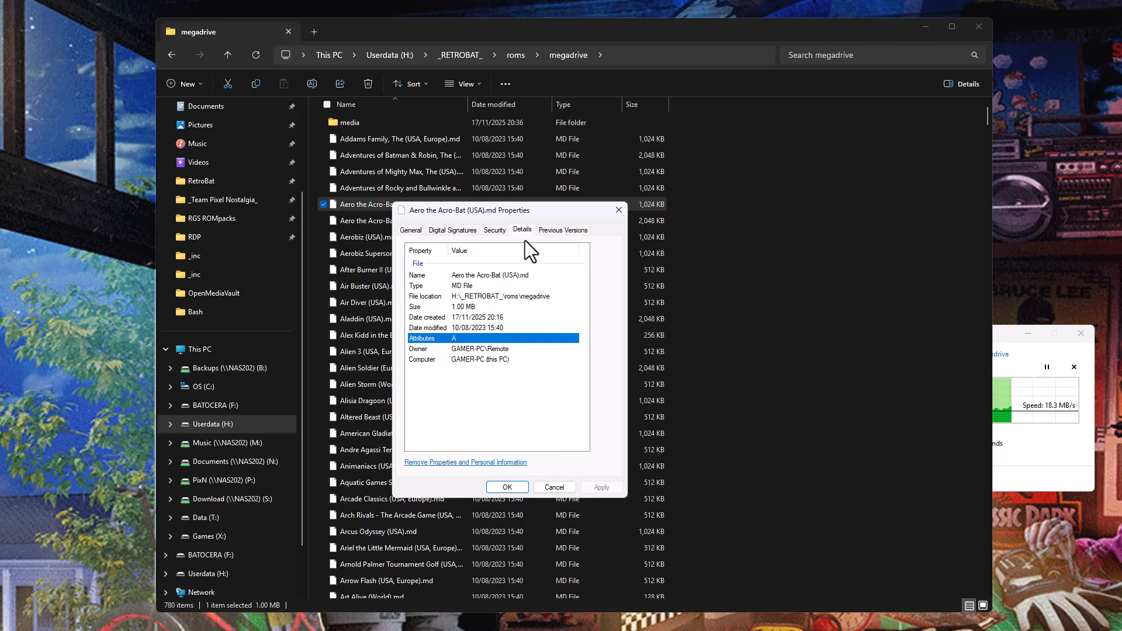
click(451, 230)
click(412, 230)
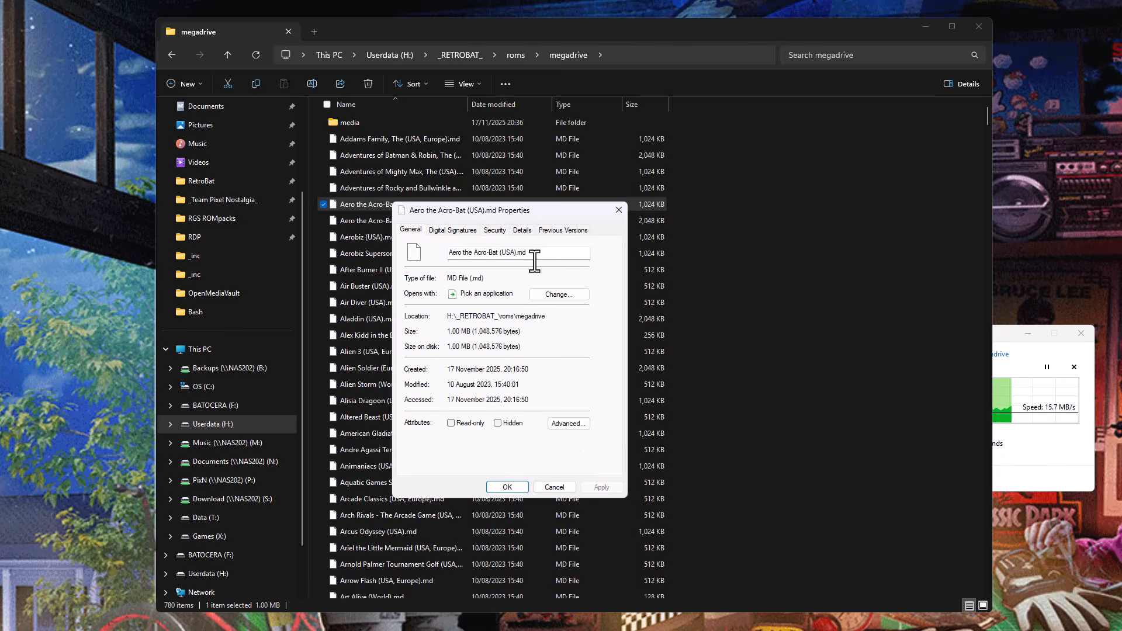
click(552, 486)
click(893, 330)
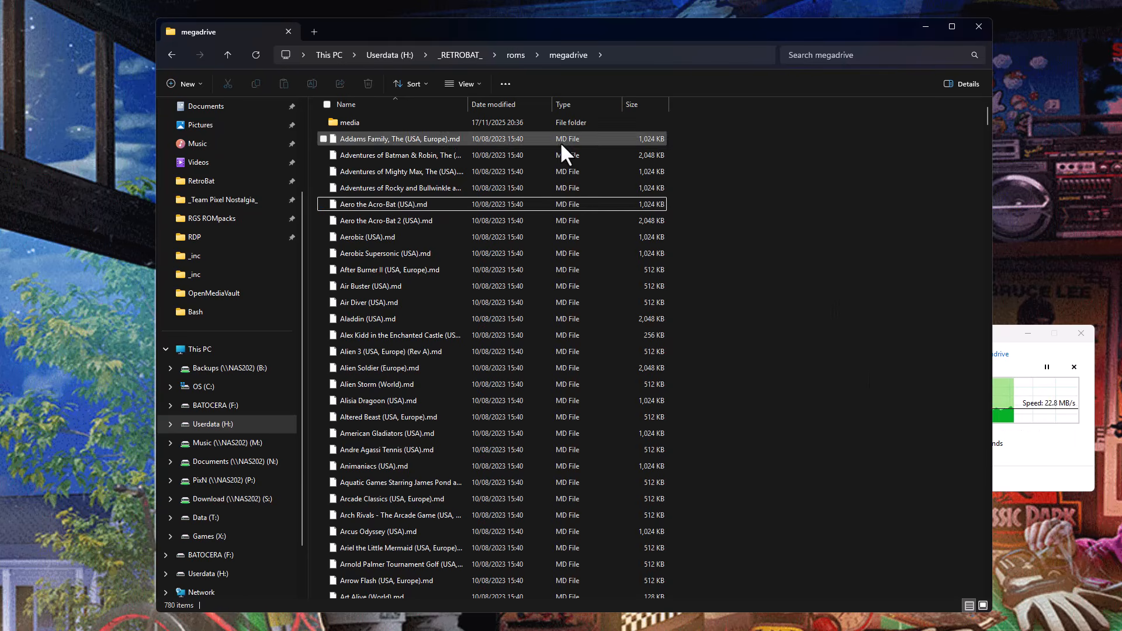
Return to the _RETROBAT_ folder, check the file copy progress and launch RetroBat.exe.
click(472, 54)
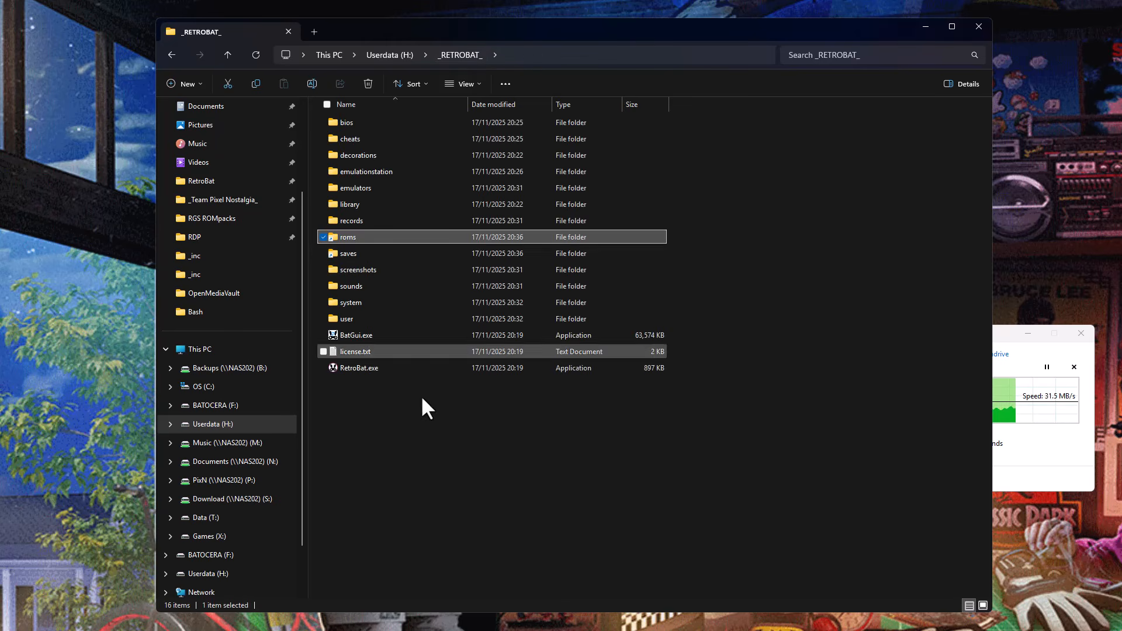
click(477, 477)
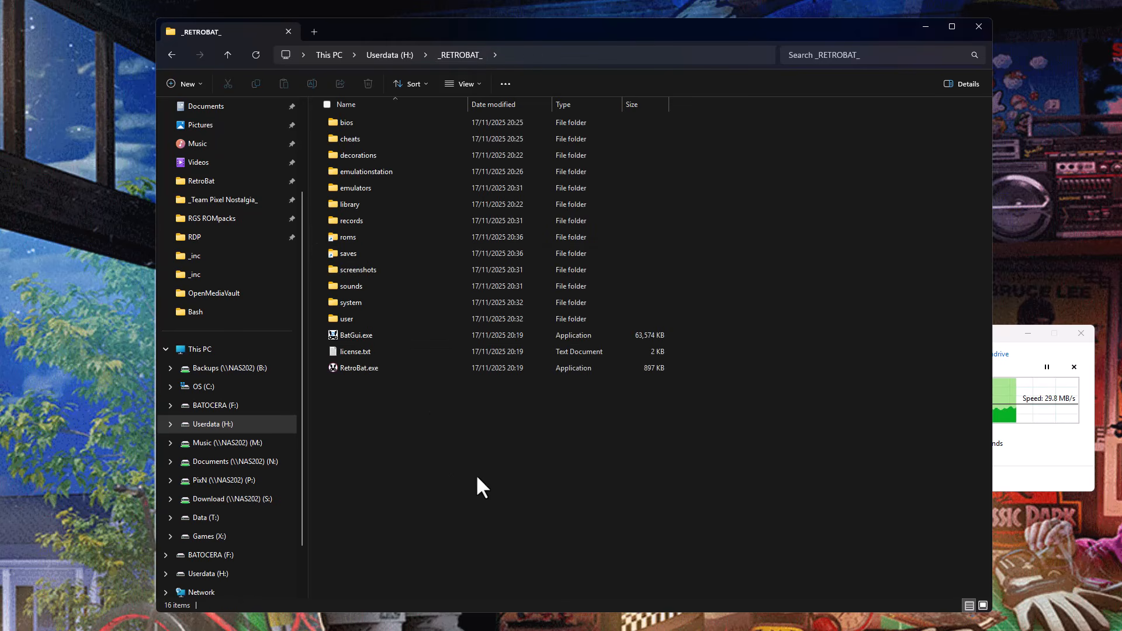
click(1002, 336)
drag(985, 349, 1001, 468)
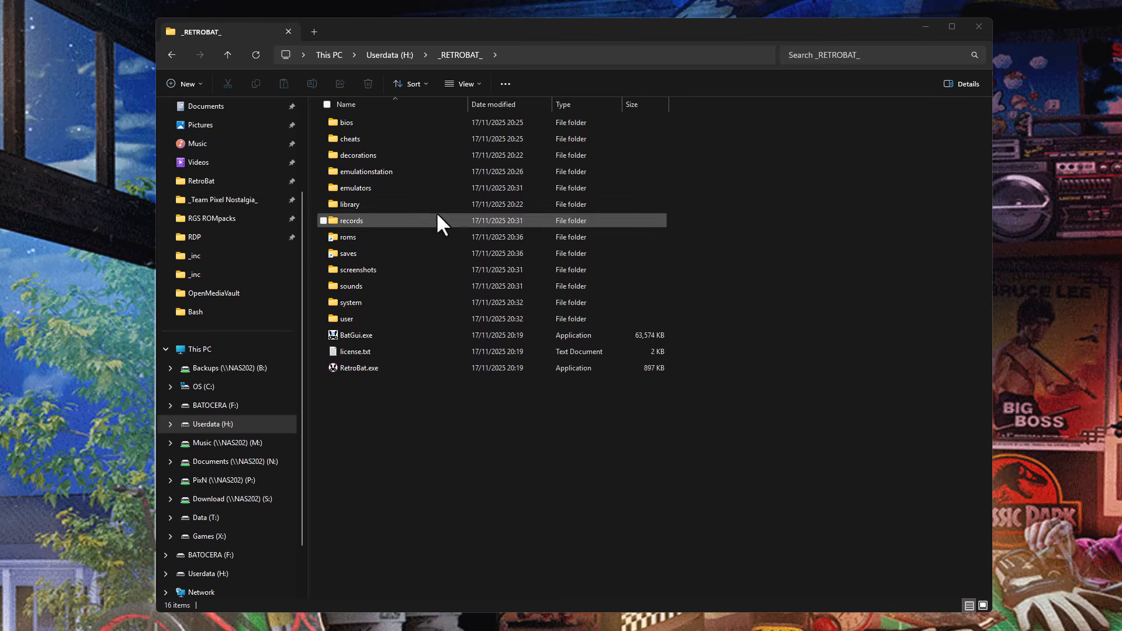
click(368, 368)
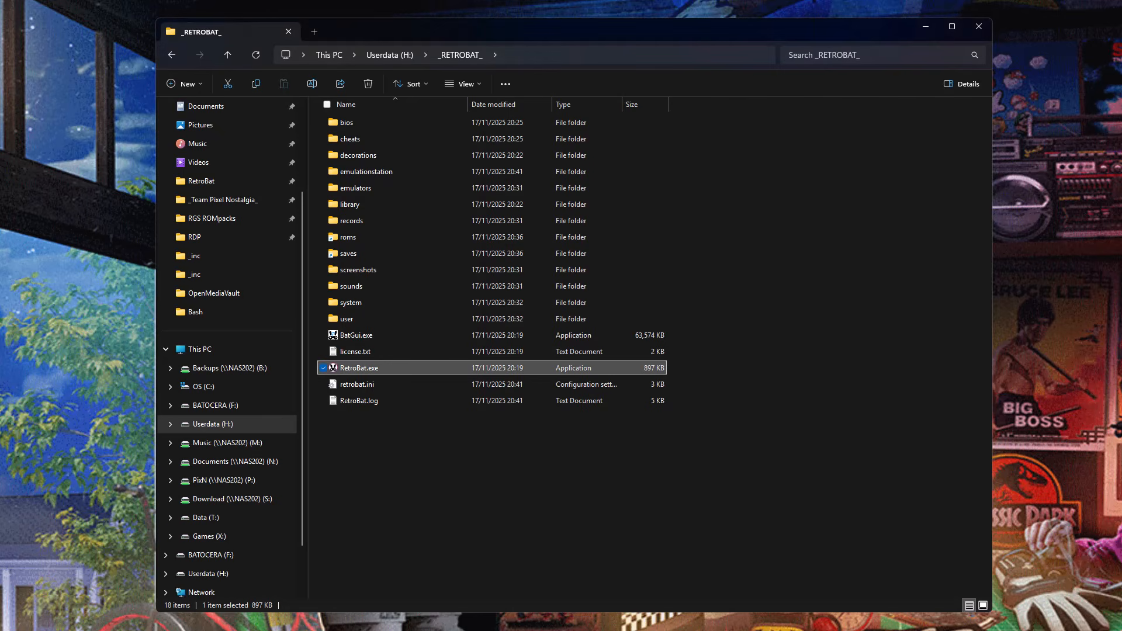
key(Return)
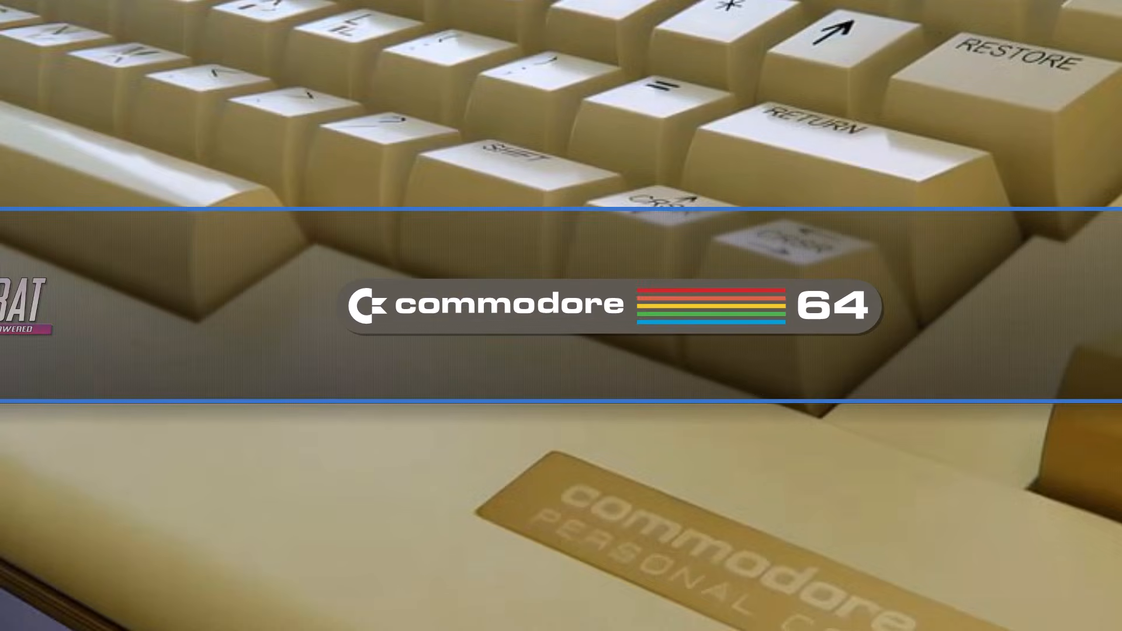
key(Escape)
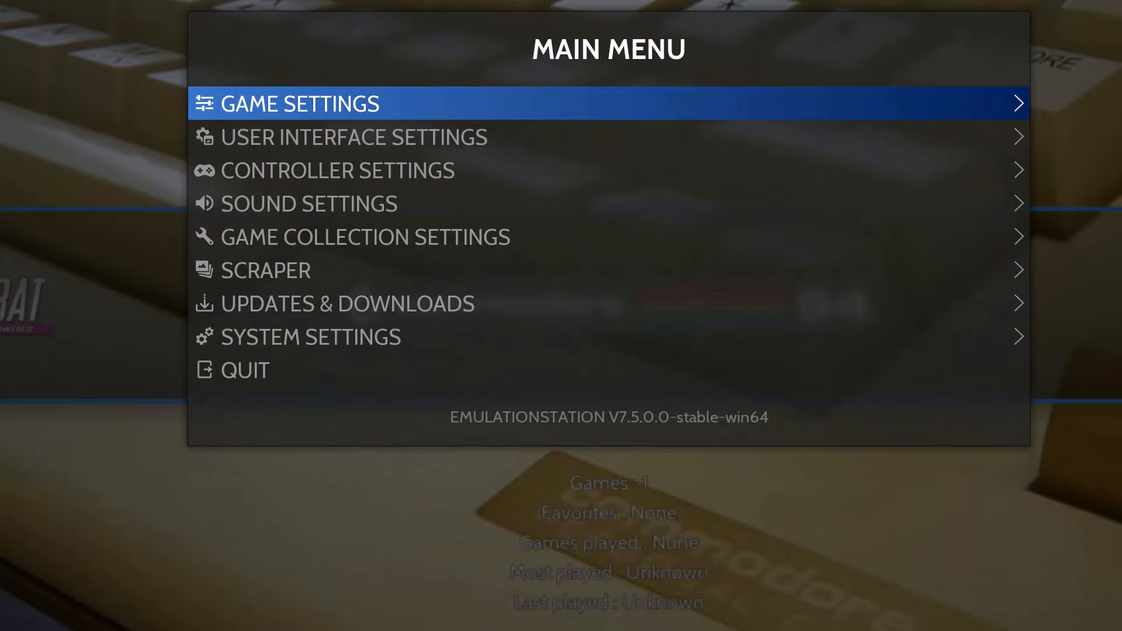
key(Down)
key(Down)
key(Down)
key(Escape)
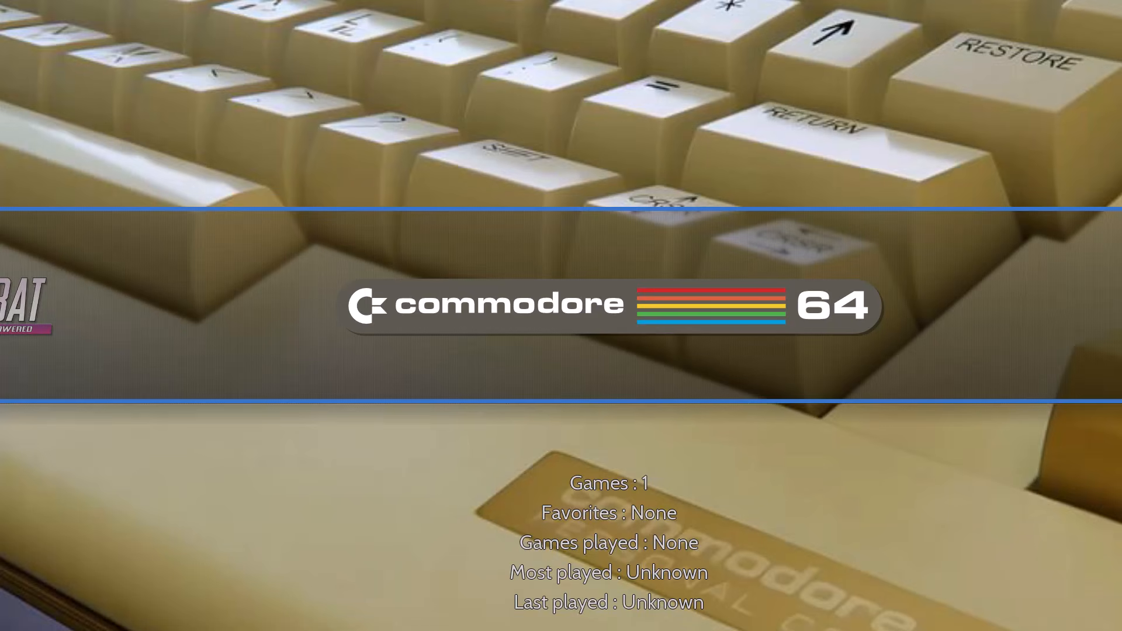
View the RetroBat sound settings down to the Frontend Music option and return to the main menu.
key(Escape)
key(Down)
key(Down)
key(Down)
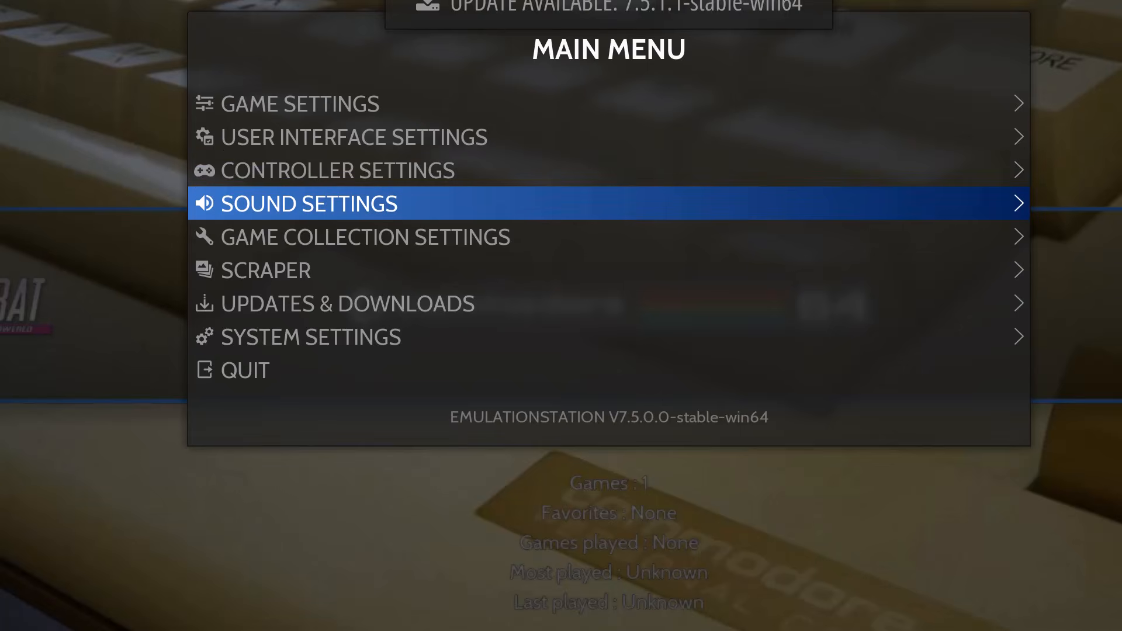
key(Return)
key(Down)
key(Down)
key(Down)
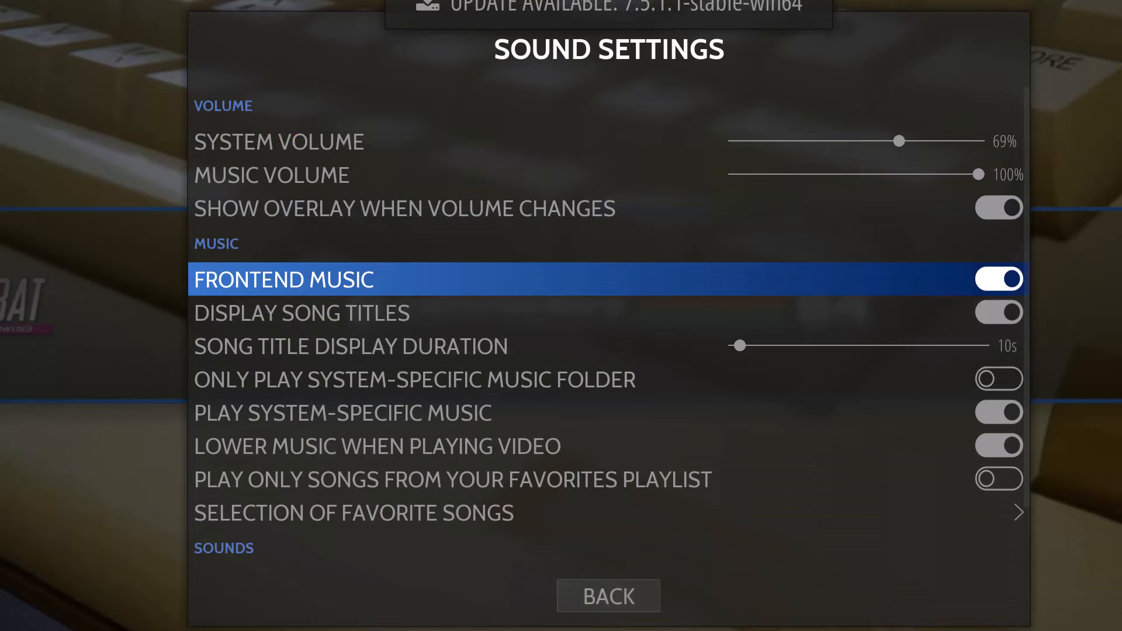
key(Escape)
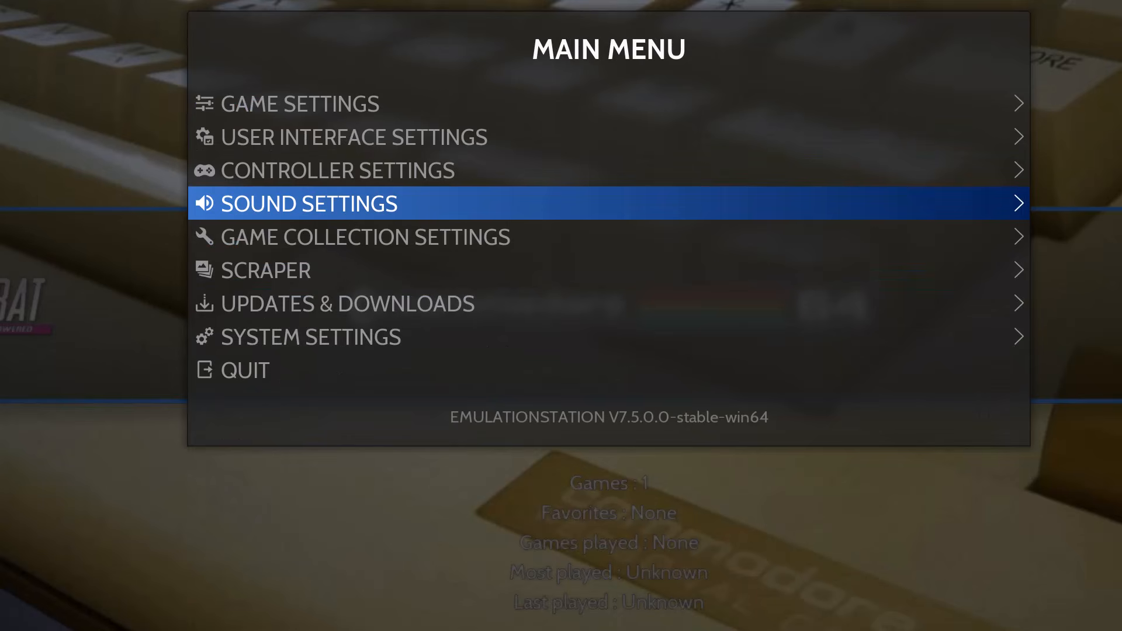
Quit RetroBat from its main menu and return to the _RETROBAT_ folder.
key(Down)
key(Down)
key(Down)
key(Up)
key(Up)
key(Up)
key(Up)
key(Down)
key(Down)
key(Down)
key(Down)
key(Down)
key(Down)
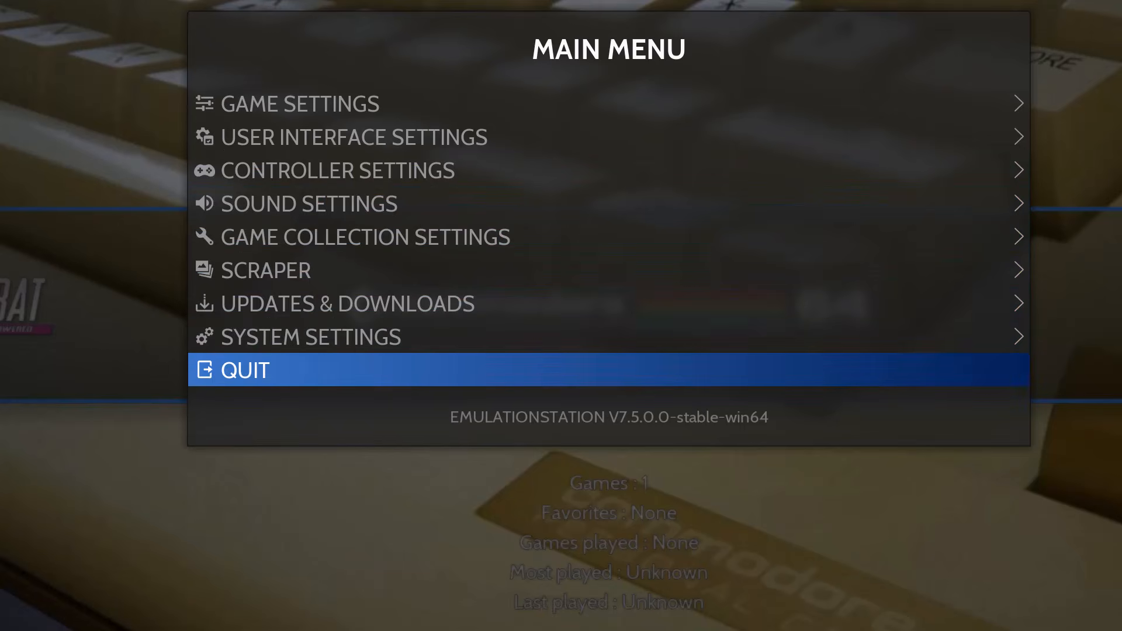
key(Return)
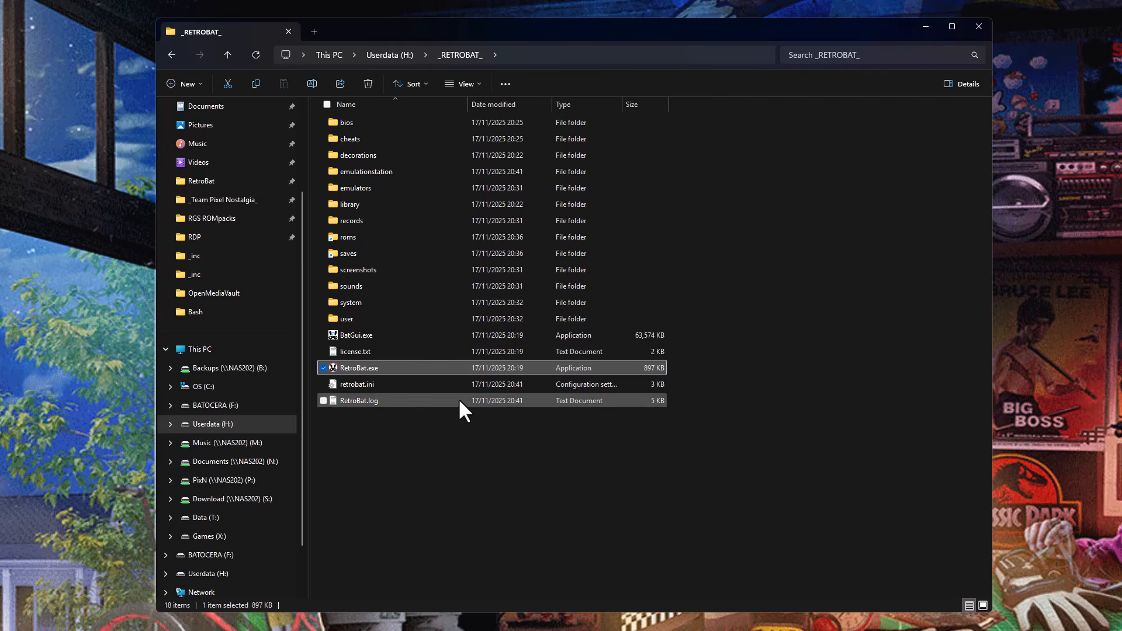
Launch BatGui.exe from the _RETROBAT_ folder, bring its window fully into view and open the Retrobat INI Editor.
click(380, 339)
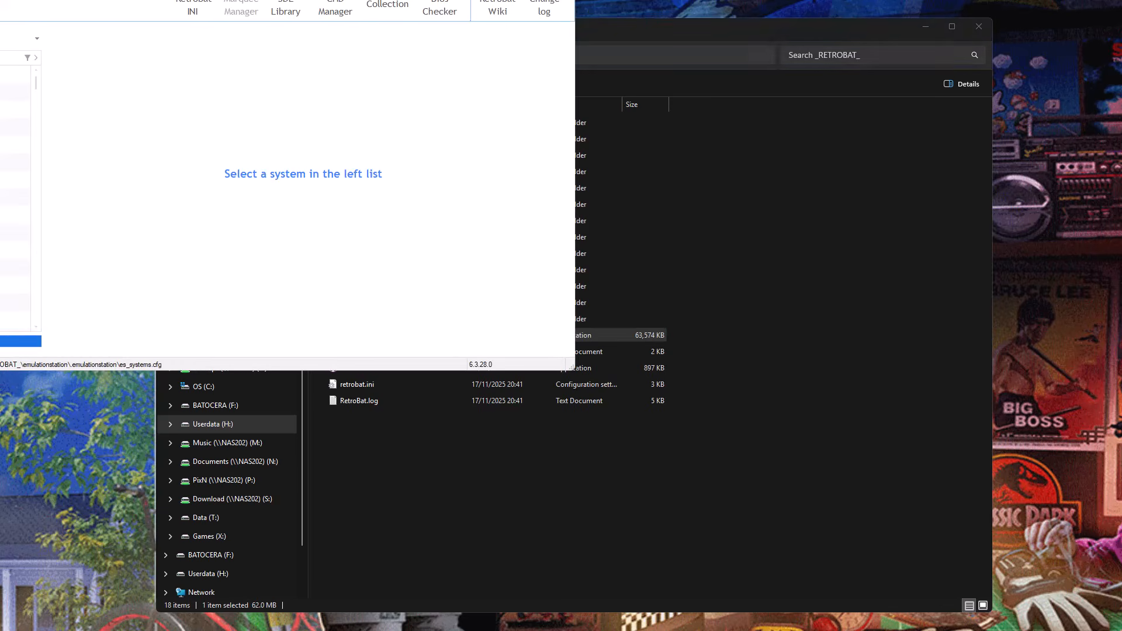
drag(250, 0, 660, 139)
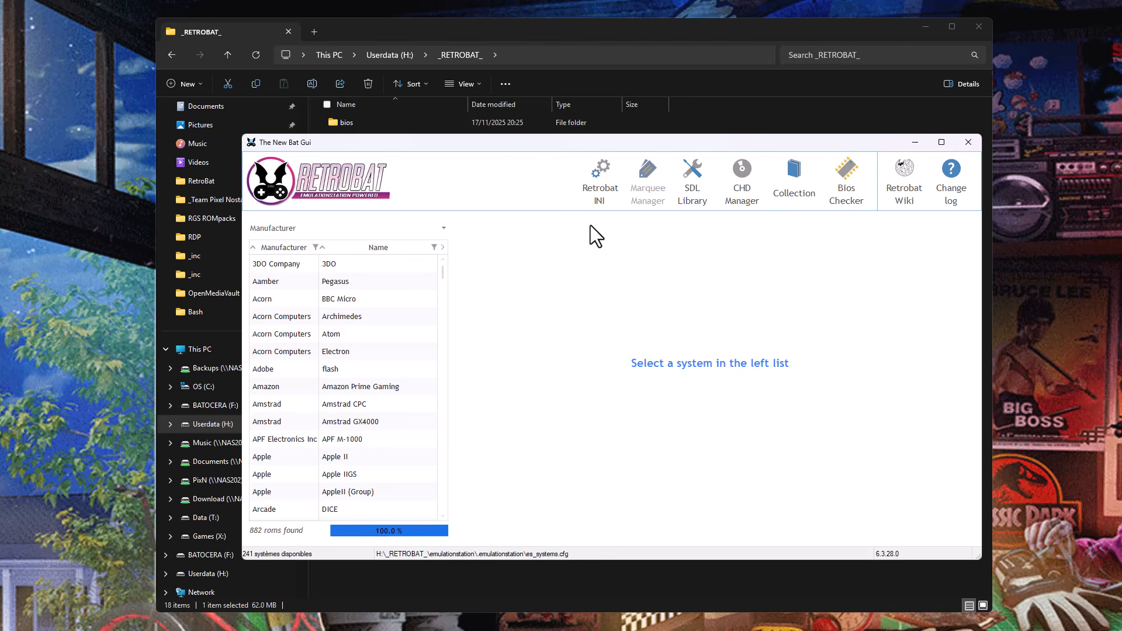
click(595, 179)
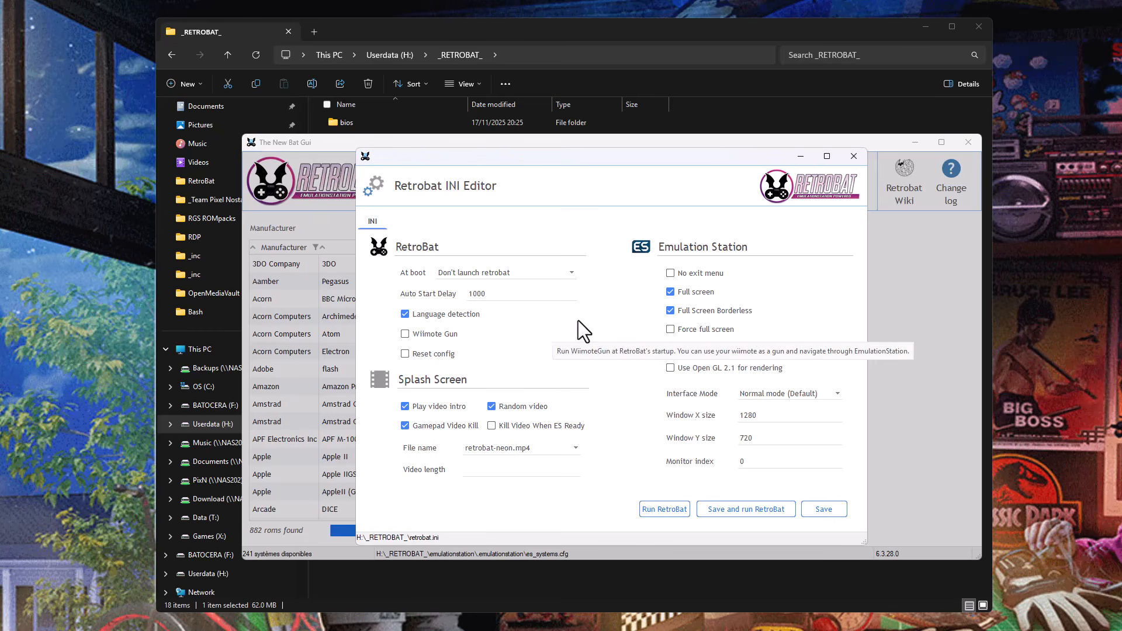
Disable Full screen, Full Screen Borderless and Play video intro in the Retrobat INI Editor, and save the config.
click(701, 292)
click(740, 311)
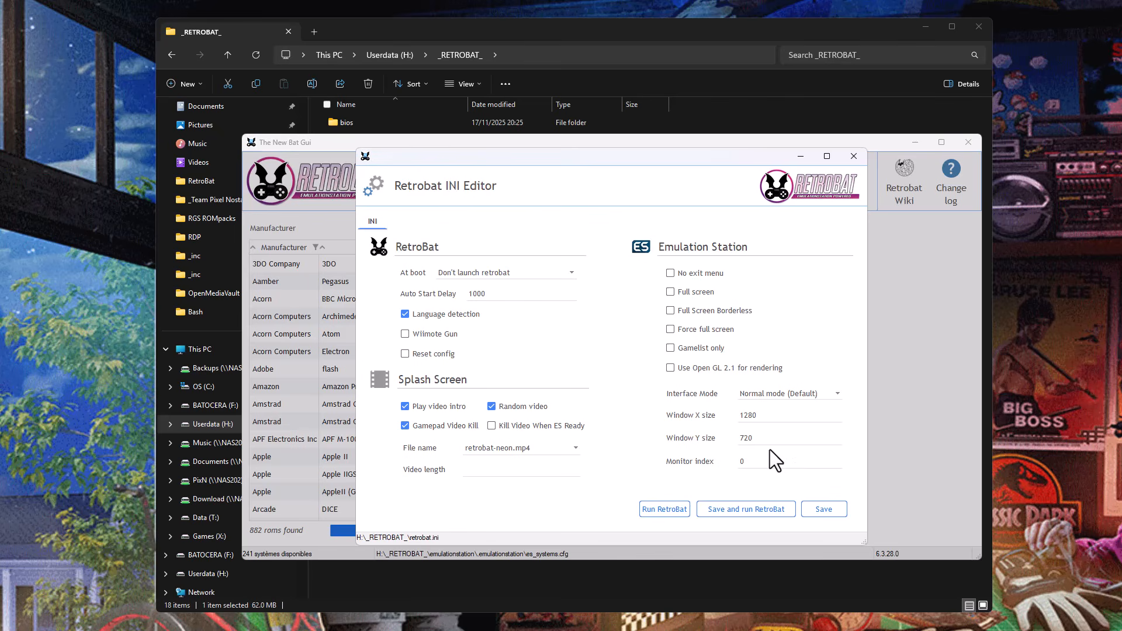
click(424, 406)
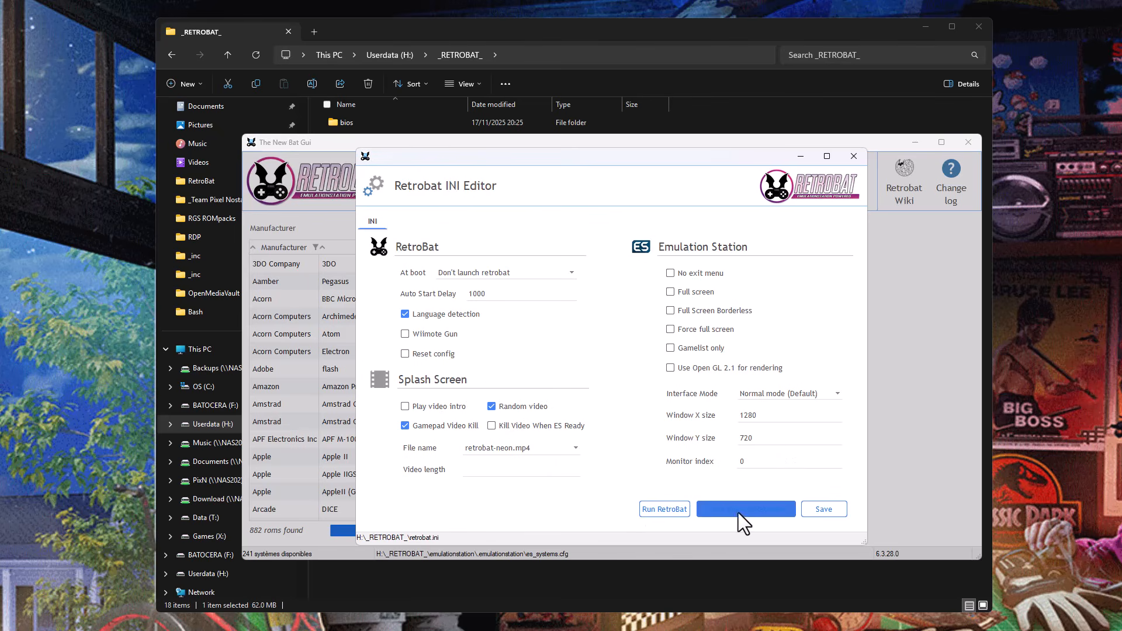
click(823, 512)
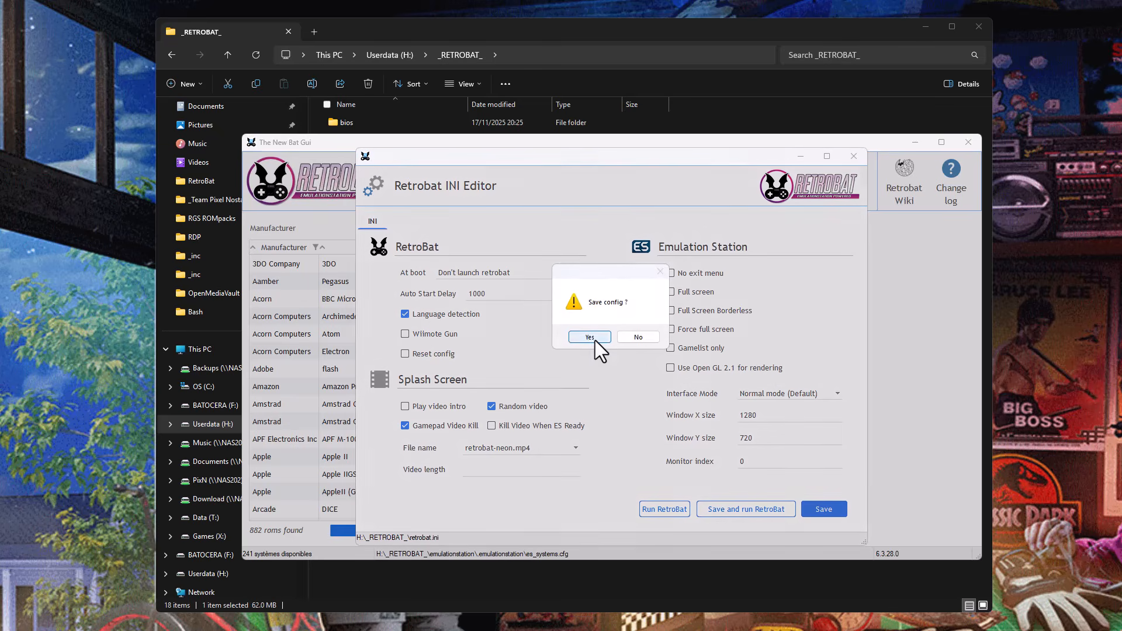
click(591, 337)
Close the INI Editor and The New Bat Gui, and launch RetroBat.exe from the _RETROBAT_ folder.
click(860, 158)
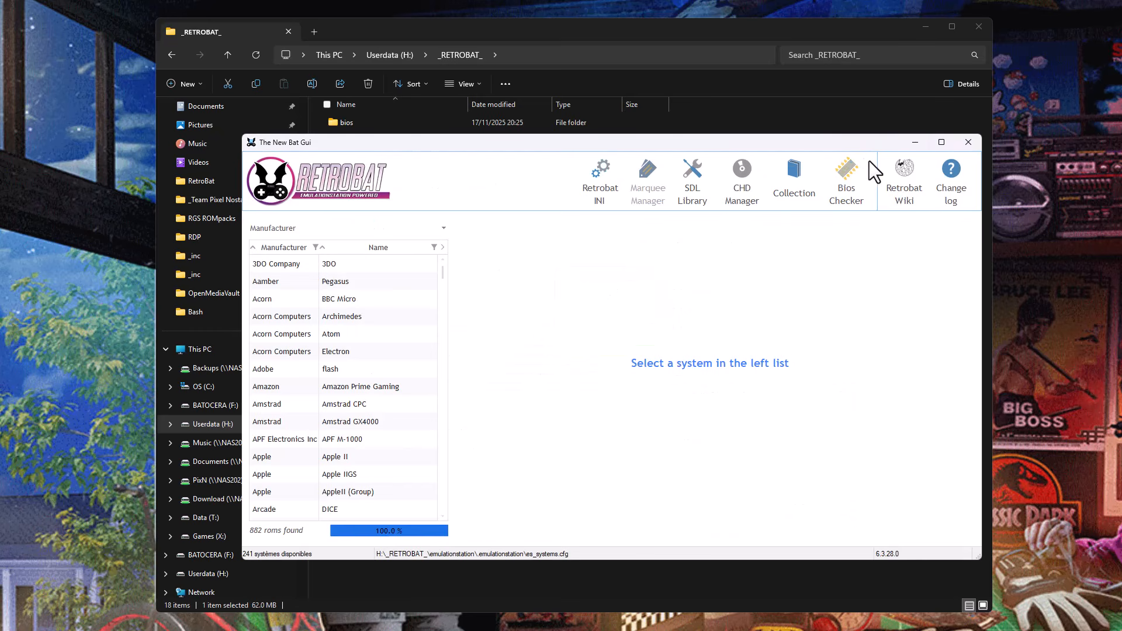
click(967, 143)
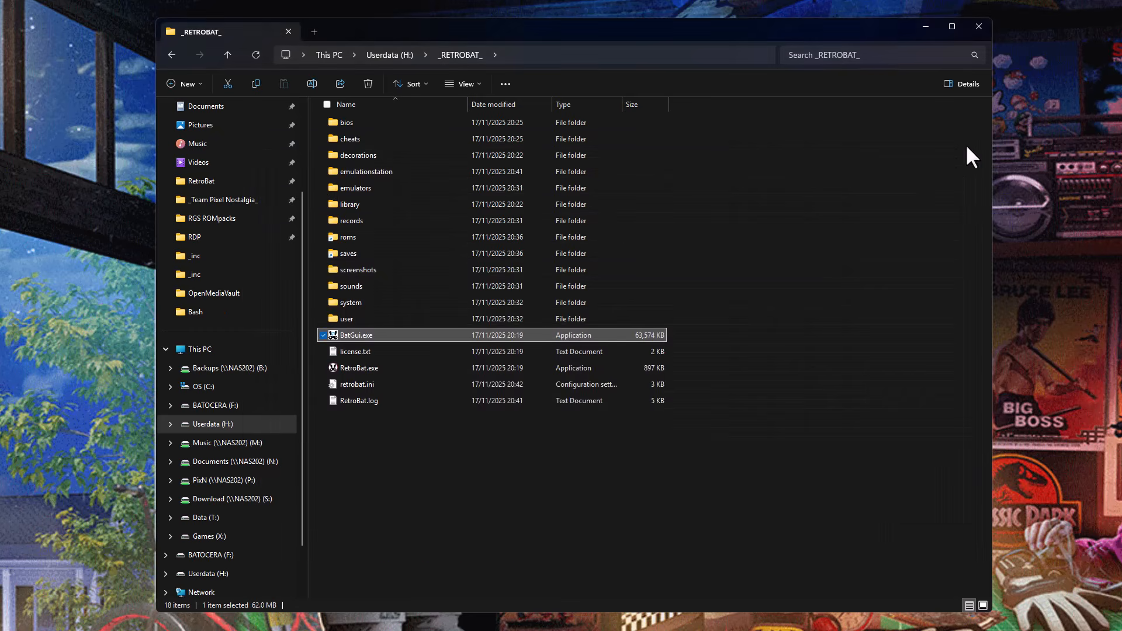
click(365, 372)
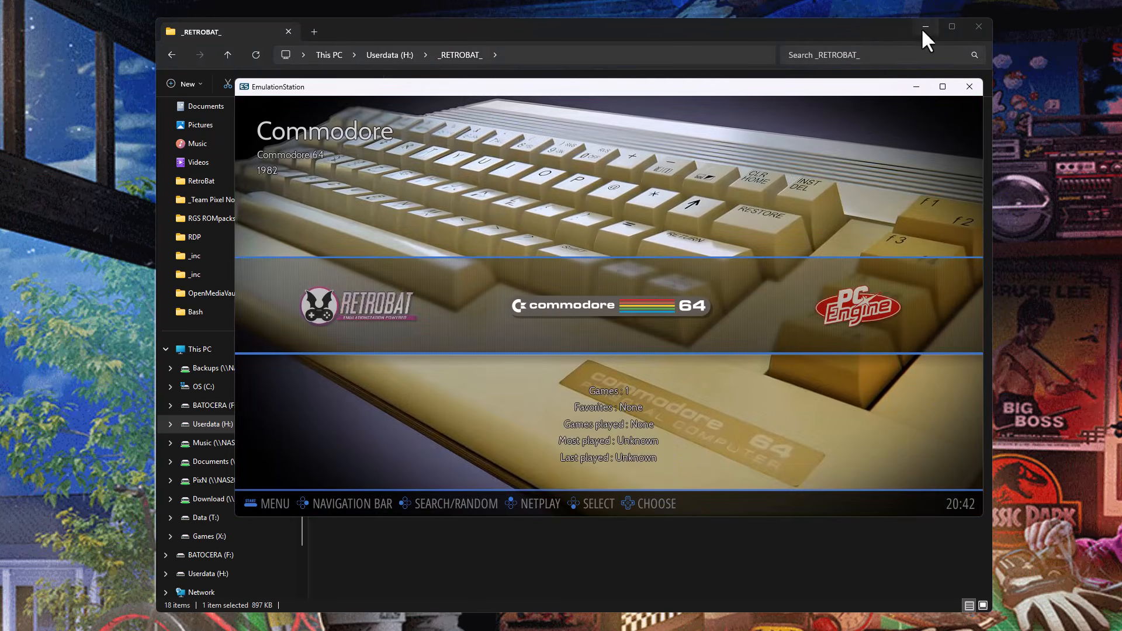
Clear the Command Prompt from the desktop and arrange the _RETROBAT_ folder window beside EmulationStation, with EmulationStation in front.
click(924, 26)
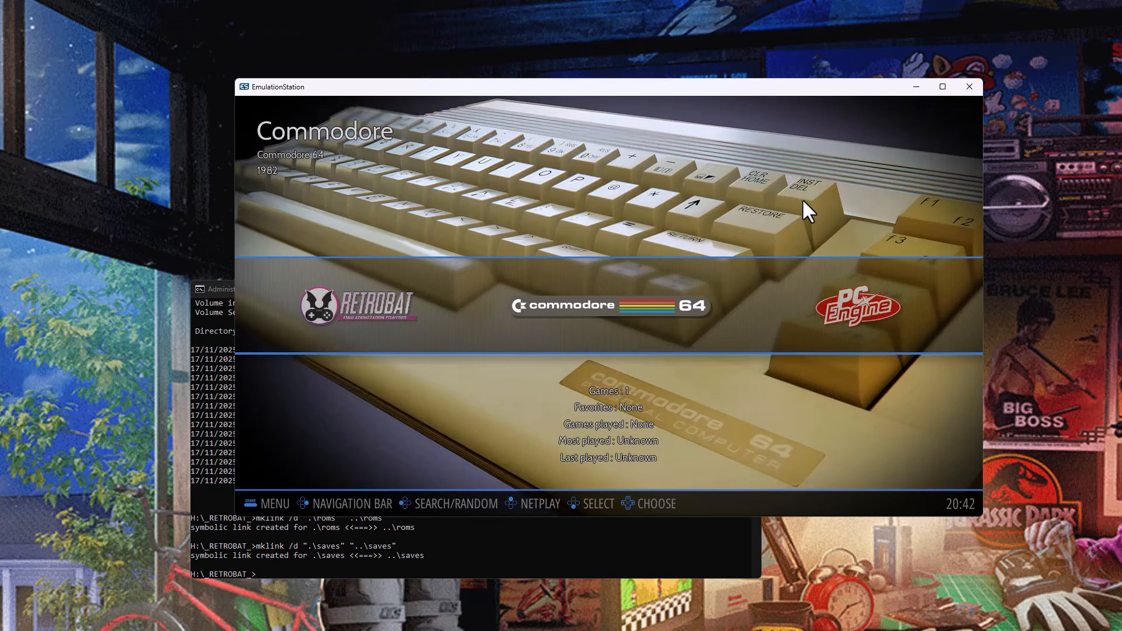
drag(839, 86, 954, 24)
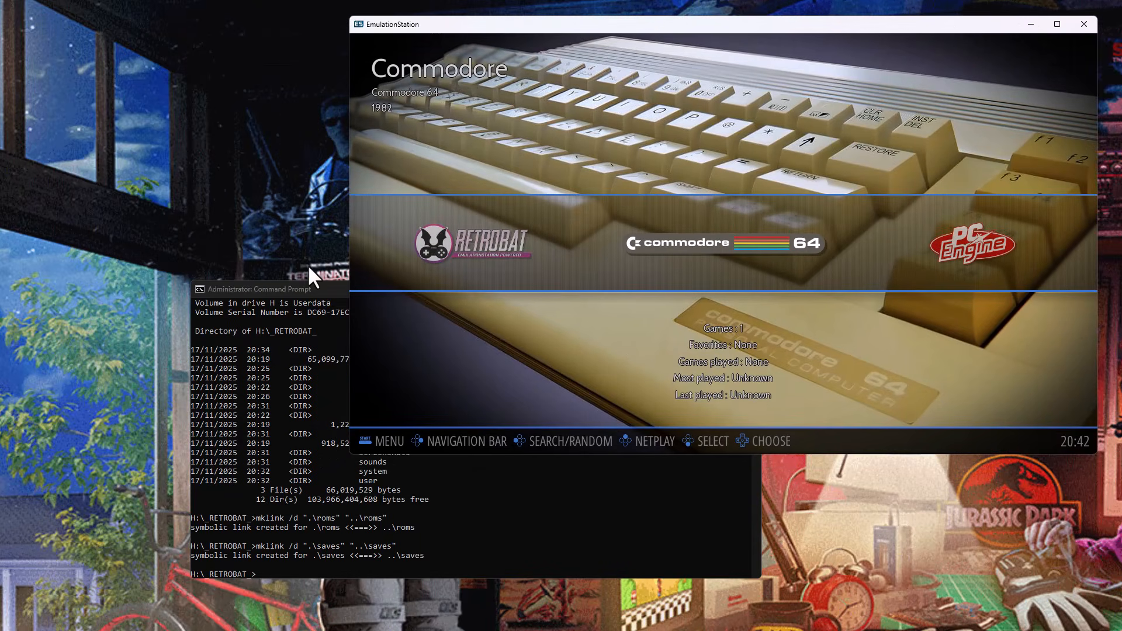
drag(307, 289, 216, 305)
click(660, 304)
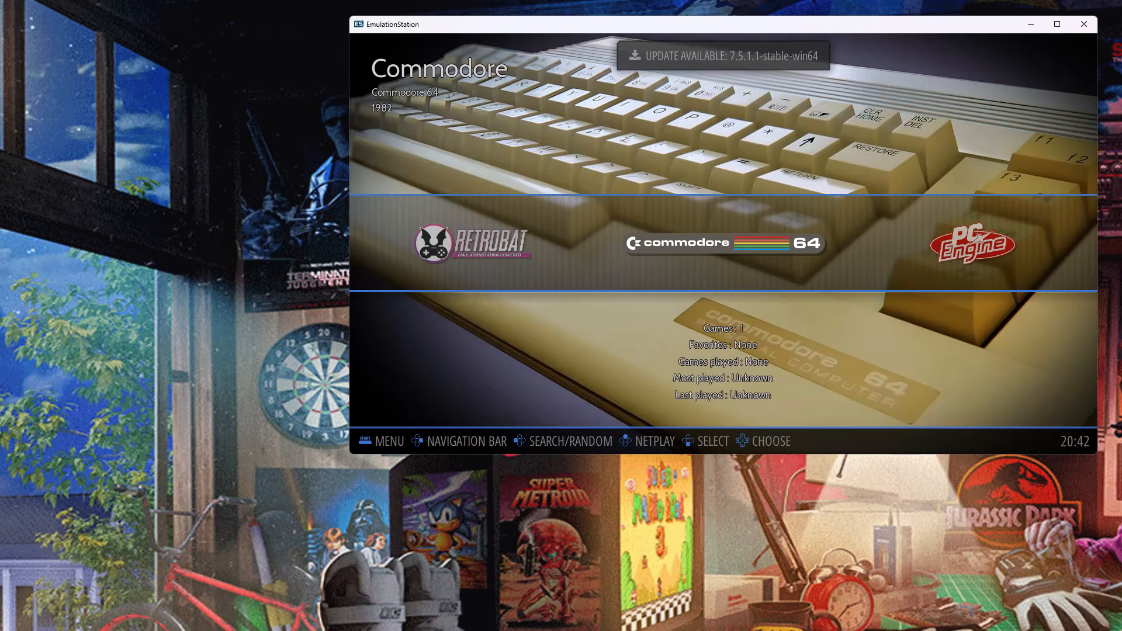
key(alt+Tab)
drag(644, 37, 506, 50)
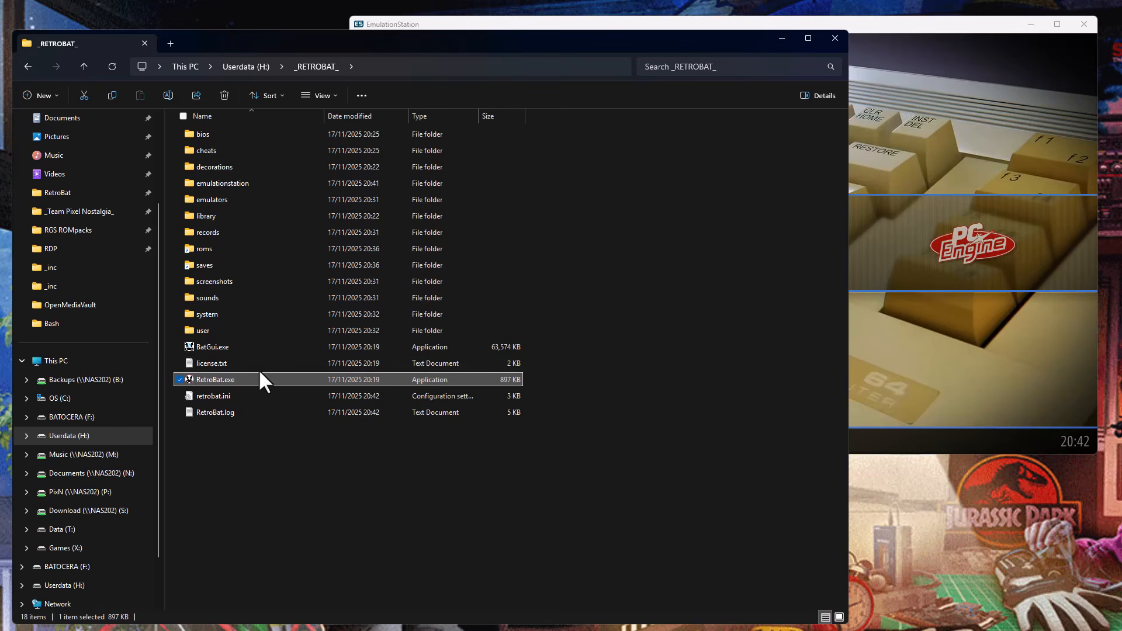
click(930, 25)
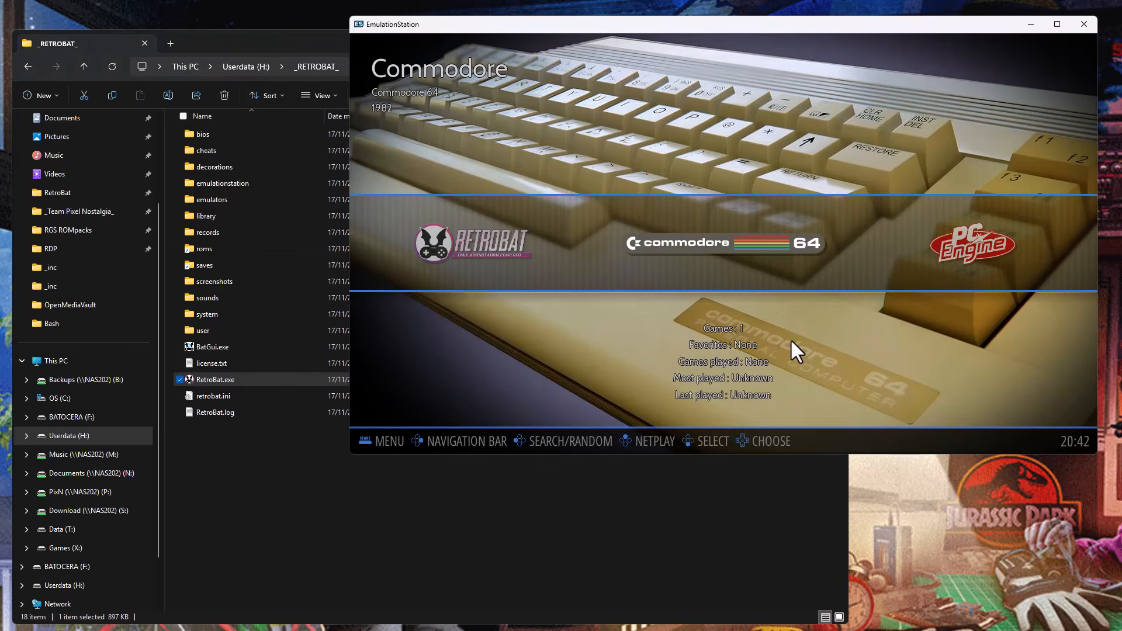
Move through the systems to Sega Mega Drive and open its game list.
key(Right)
key(Right)
key(Right)
key(Right)
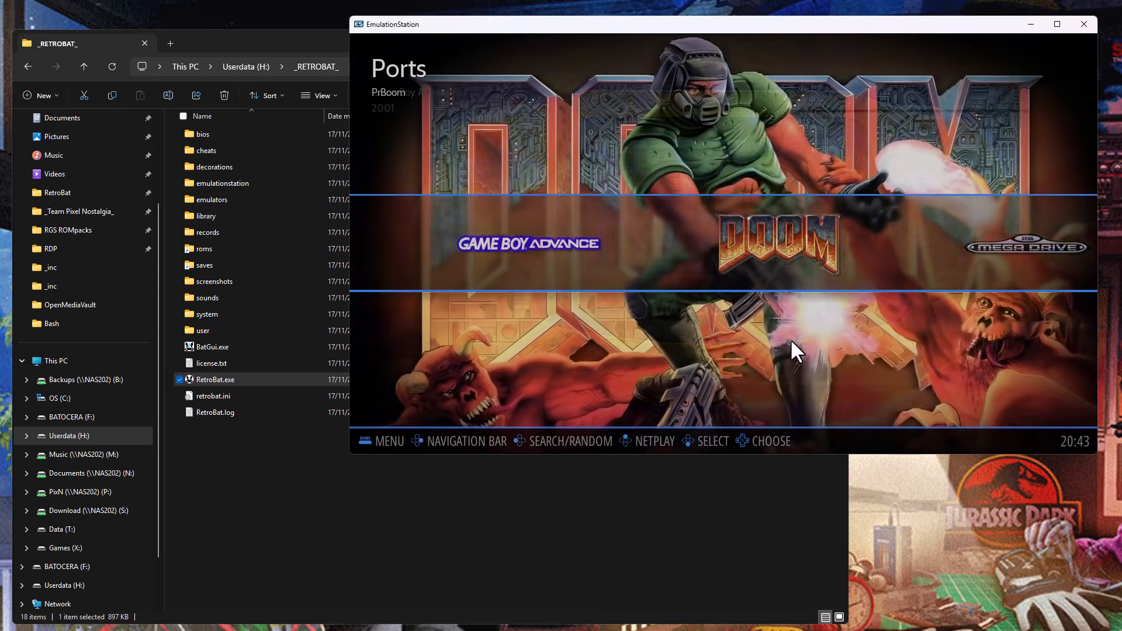
key(Right)
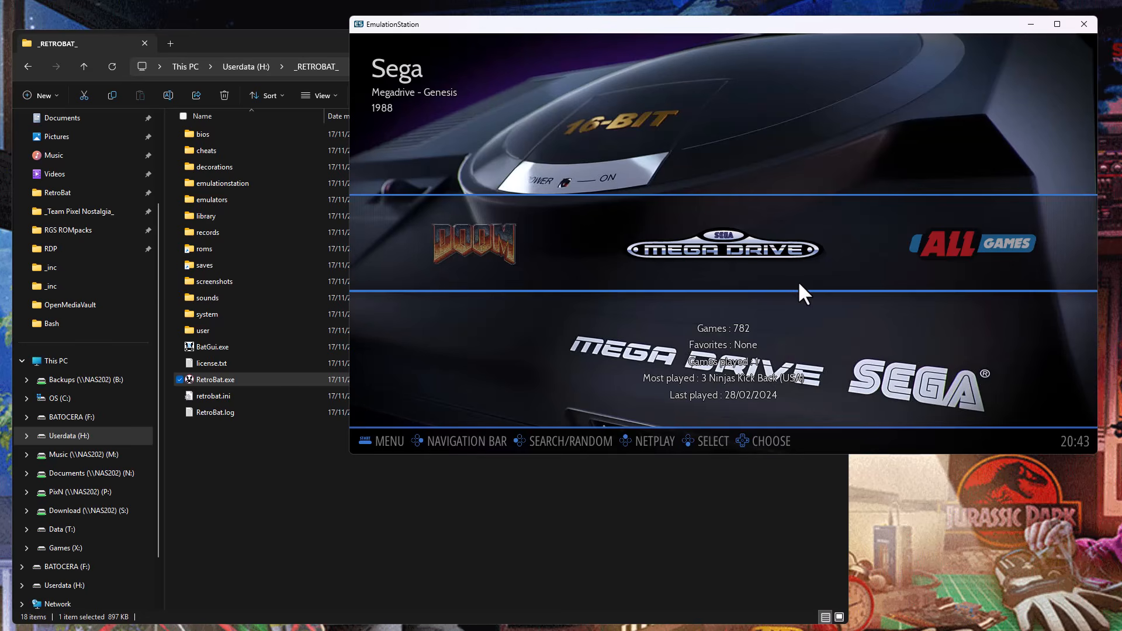
key(Return)
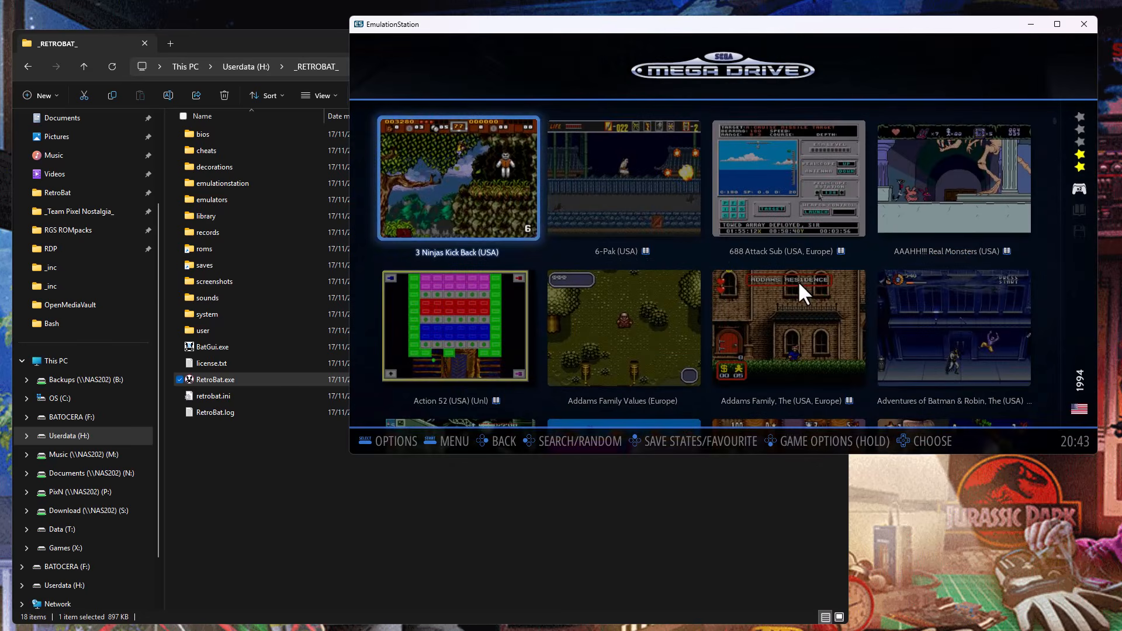
Browse the Mega Drive game list to check the titles and screenshots, as far as Coach K College Basketball (USA).
key(Right)
key(Right)
key(Down)
key(Down)
key(Down)
key(Down)
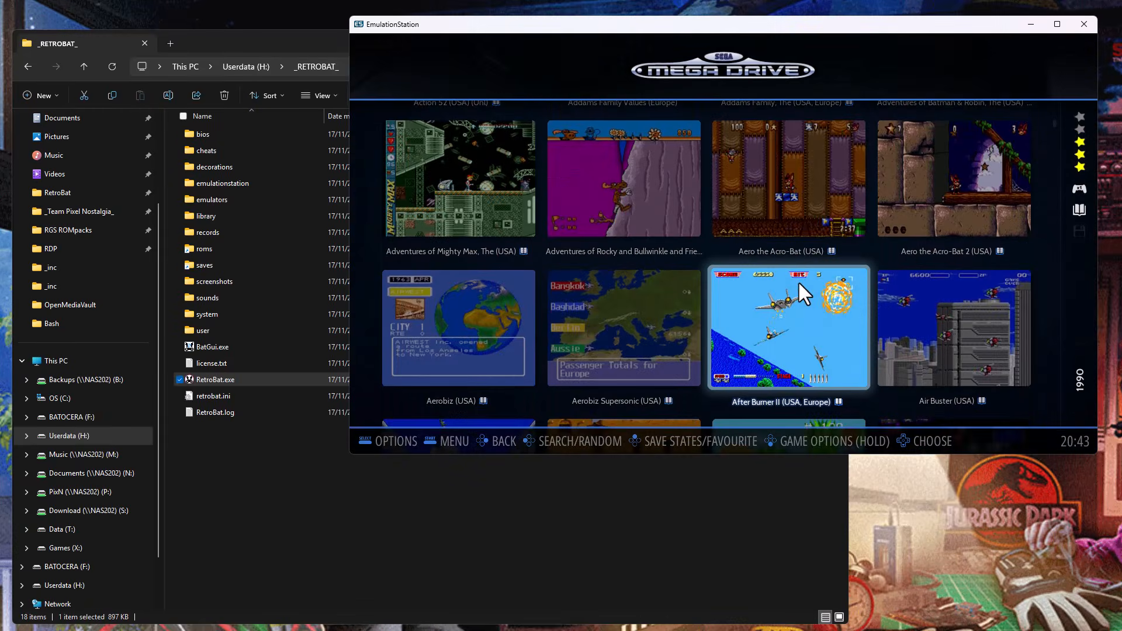
key(Left)
key(Down)
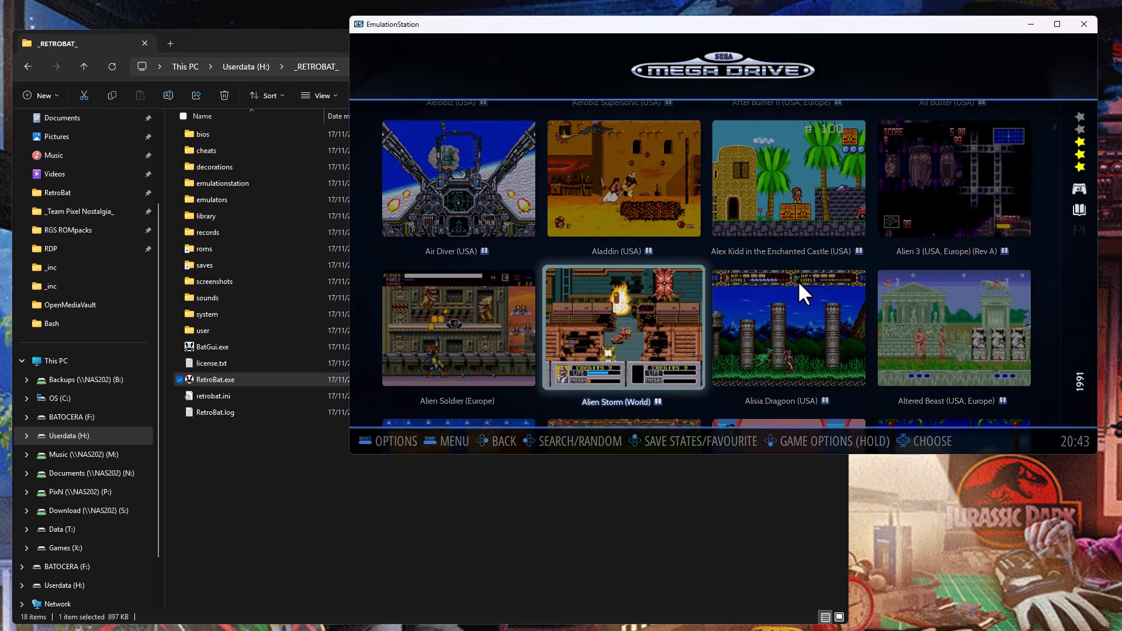
key(Down)
key(Down)
key(Down)
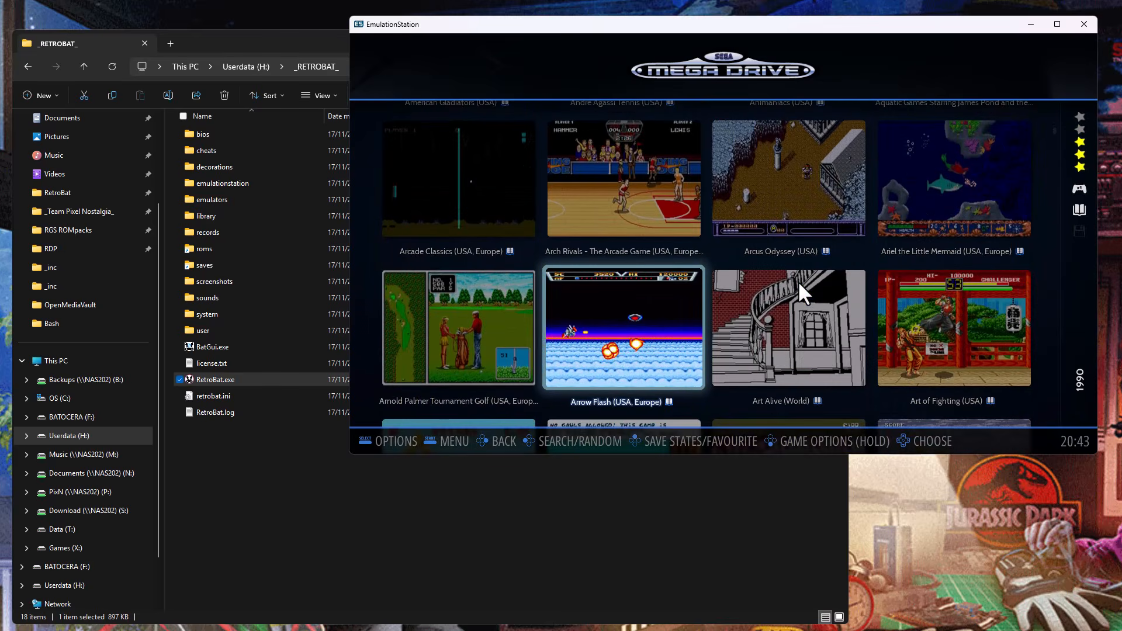
key(Down)
key(Down)
key(Down)
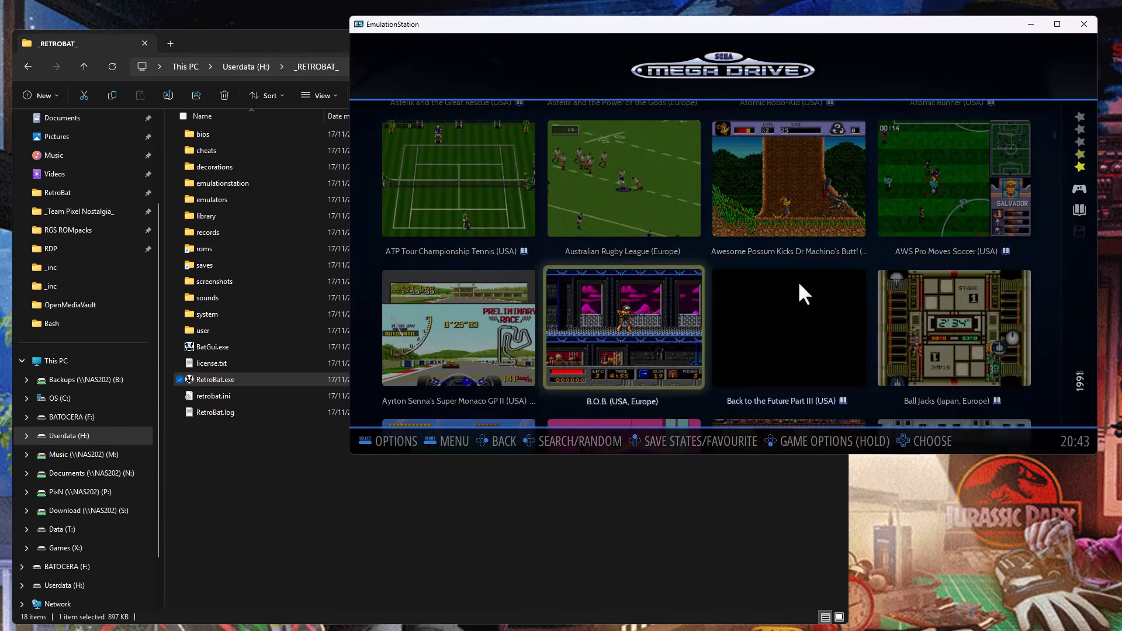
key(Down)
key(Down)
key(Down)
key(Right)
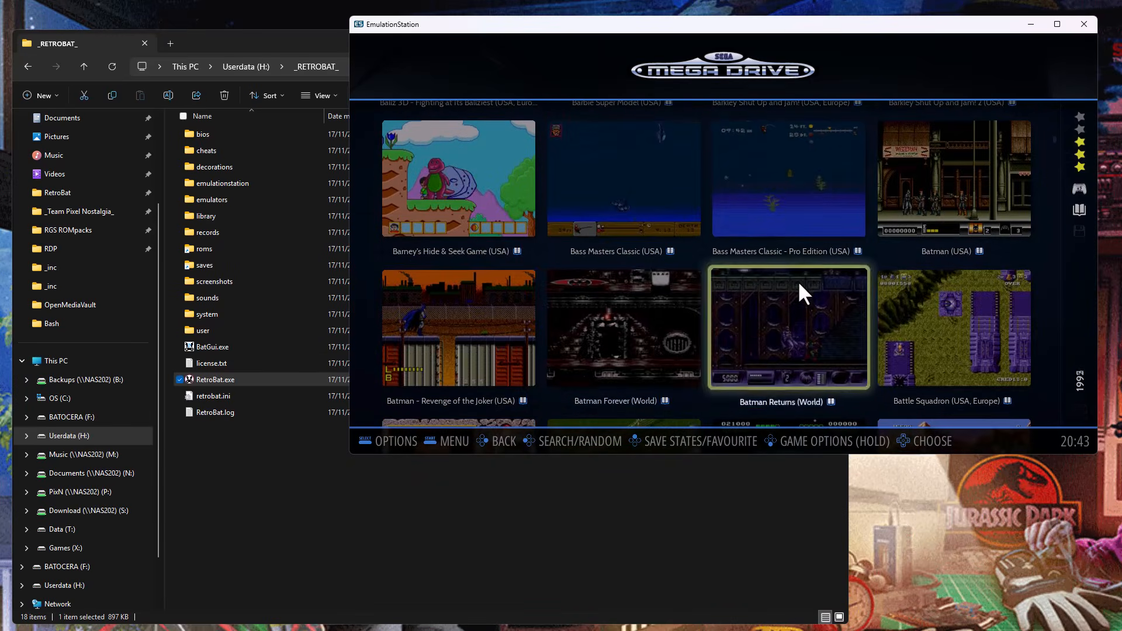
key(Up)
key(Up)
key(Up)
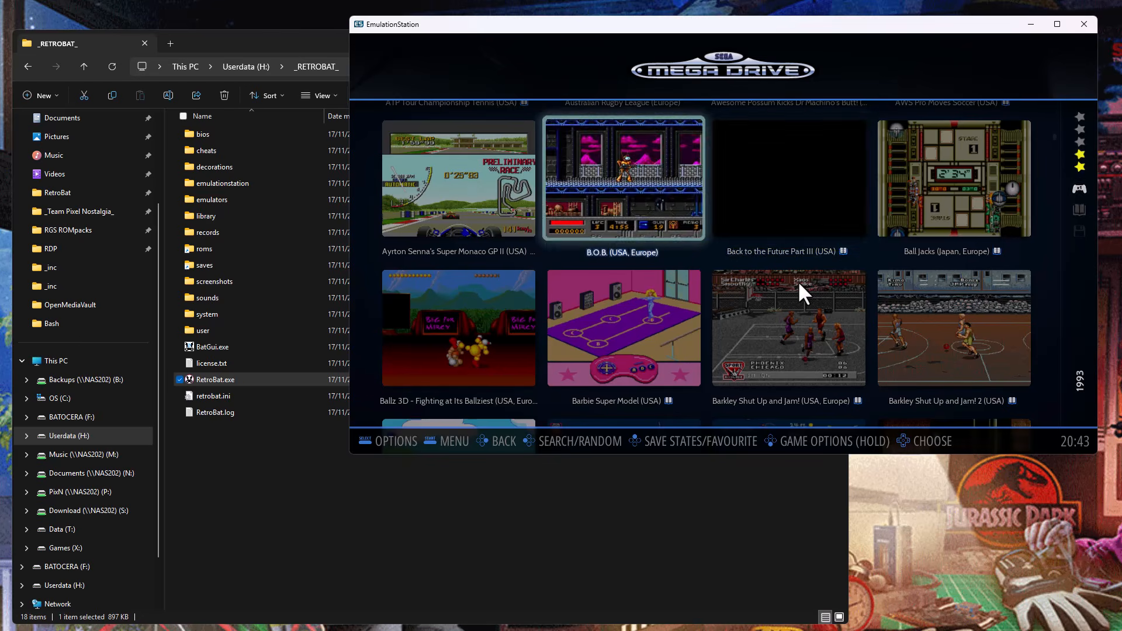
key(Down)
key(Down)
key(Down)
key(Down)
key(Down)
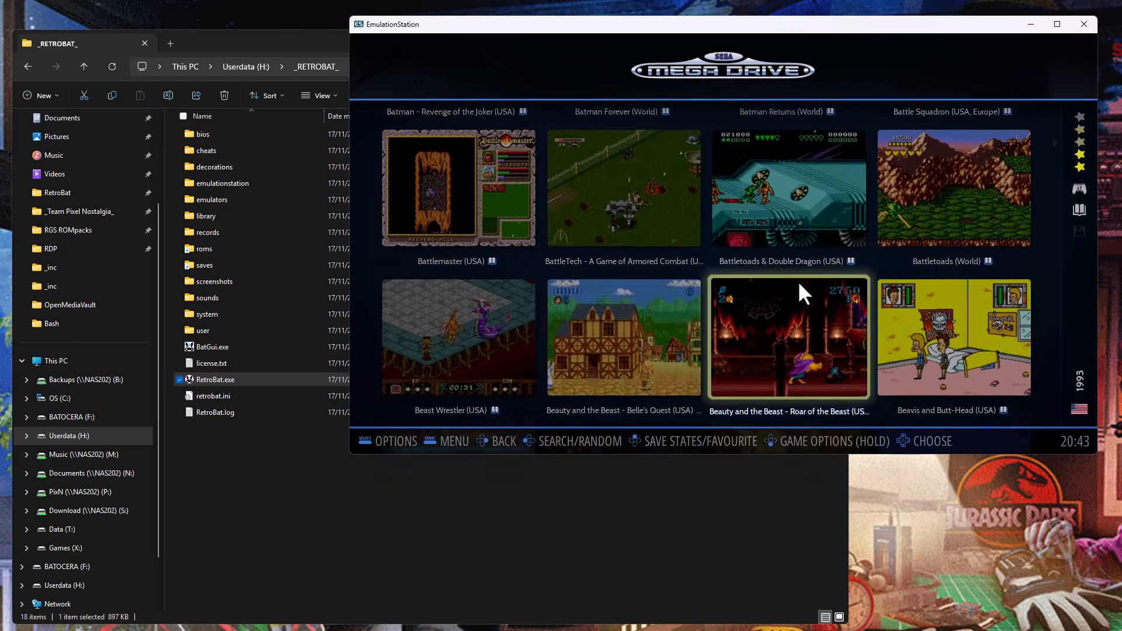
key(Down)
key(Left)
key(Down)
key(Down)
key(Down)
key(Down)
key(Down)
key(Down)
key(Down)
key(Down)
key(Down)
key(Down)
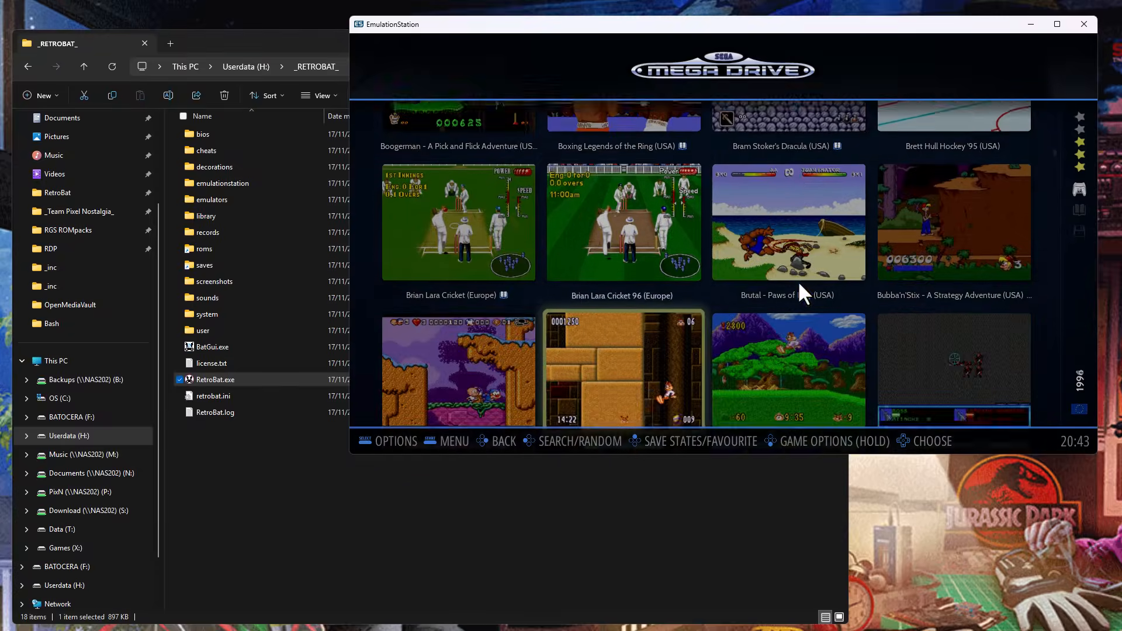
key(Down)
key(Down)
key(Down)
key(Down)
key(Down)
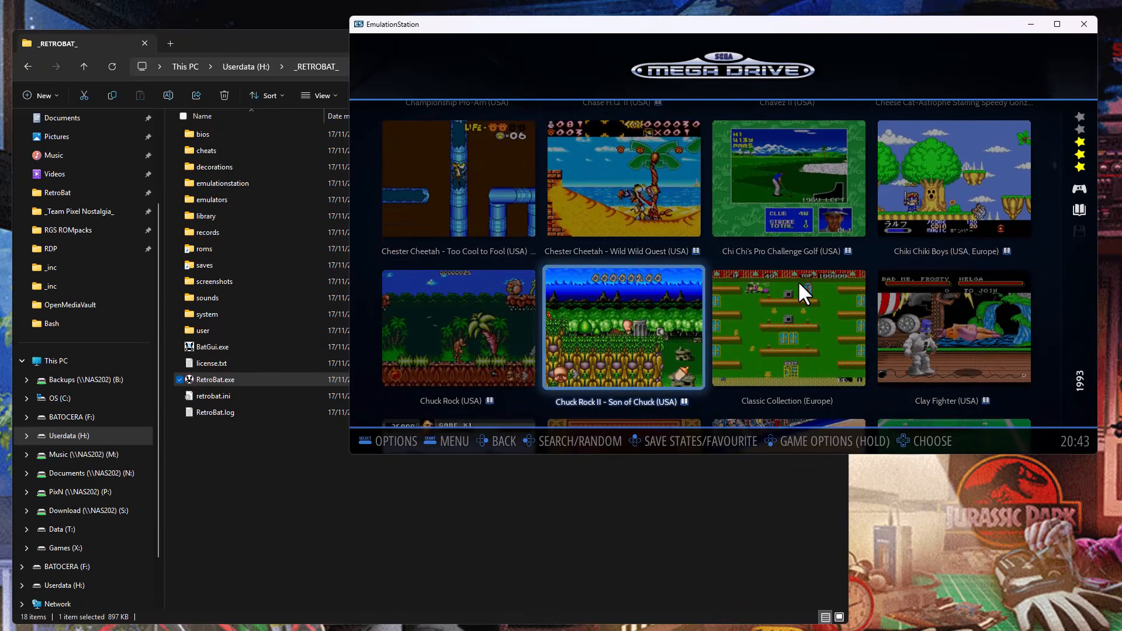
key(Up)
key(Right)
key(Down)
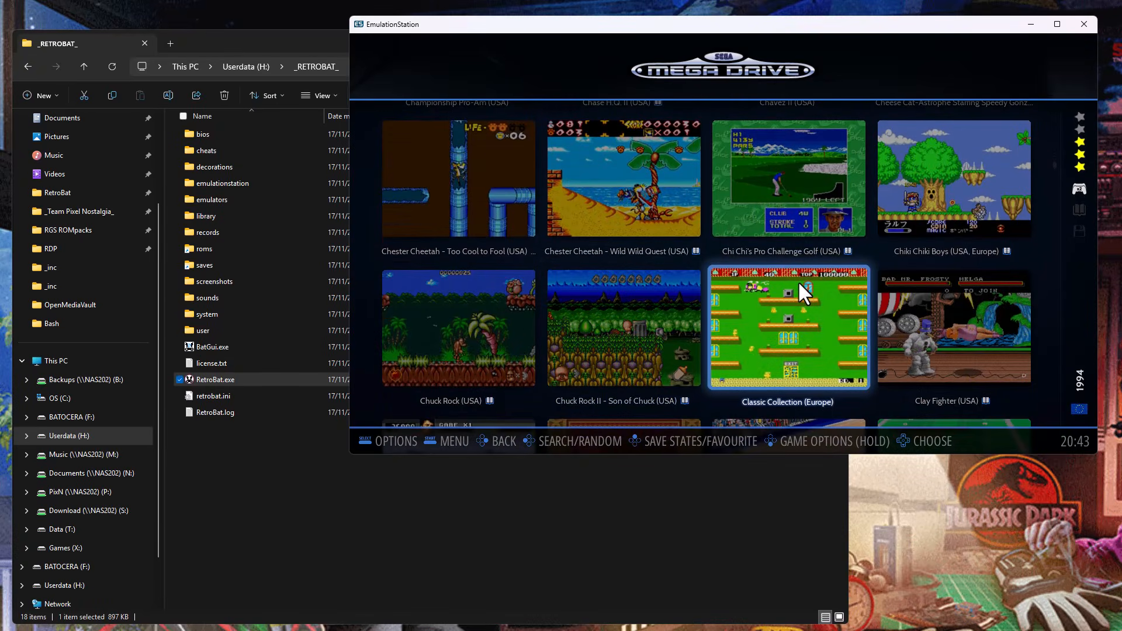
key(Down)
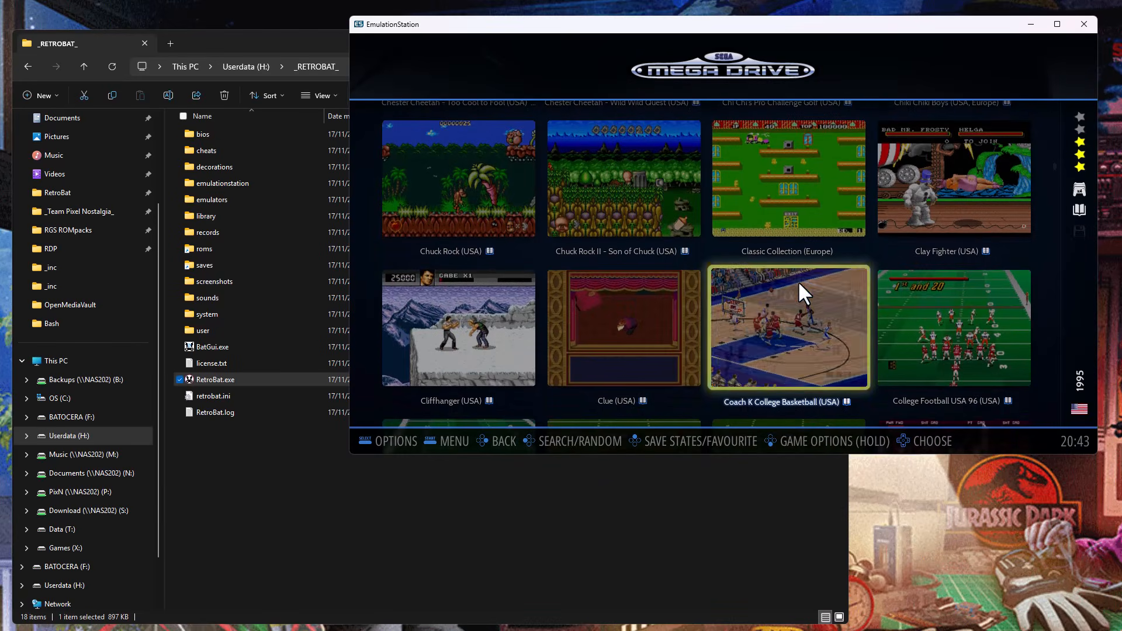
Launch Cliffhanger (USA) from the Mega Drive list and start the game from its title screen.
key(Left)
key(Left)
key(Return)
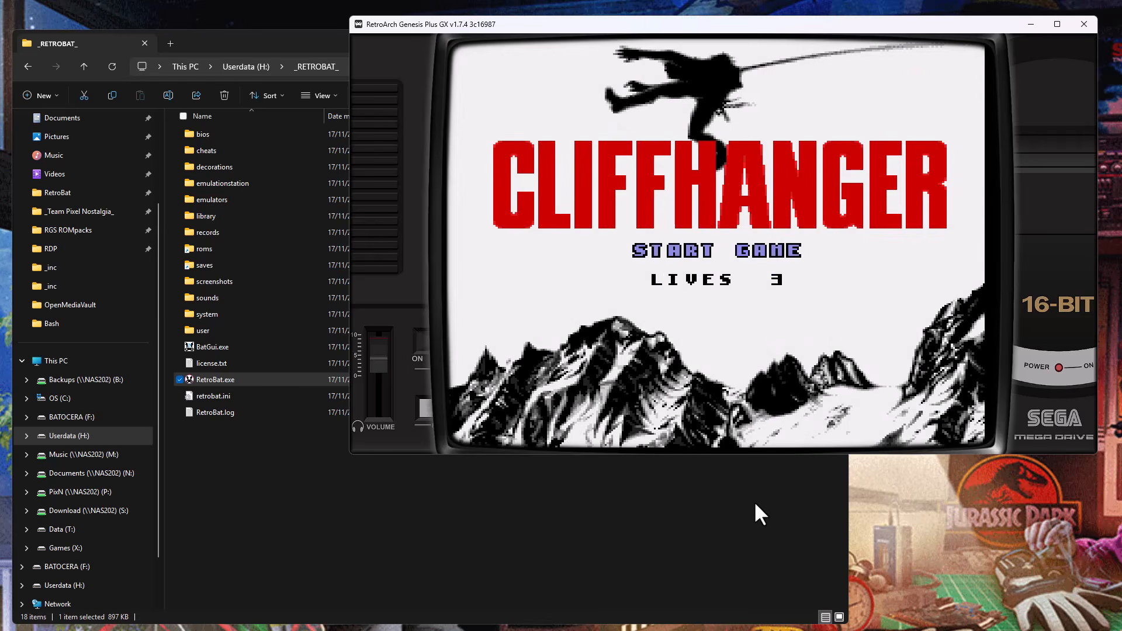
key(Return)
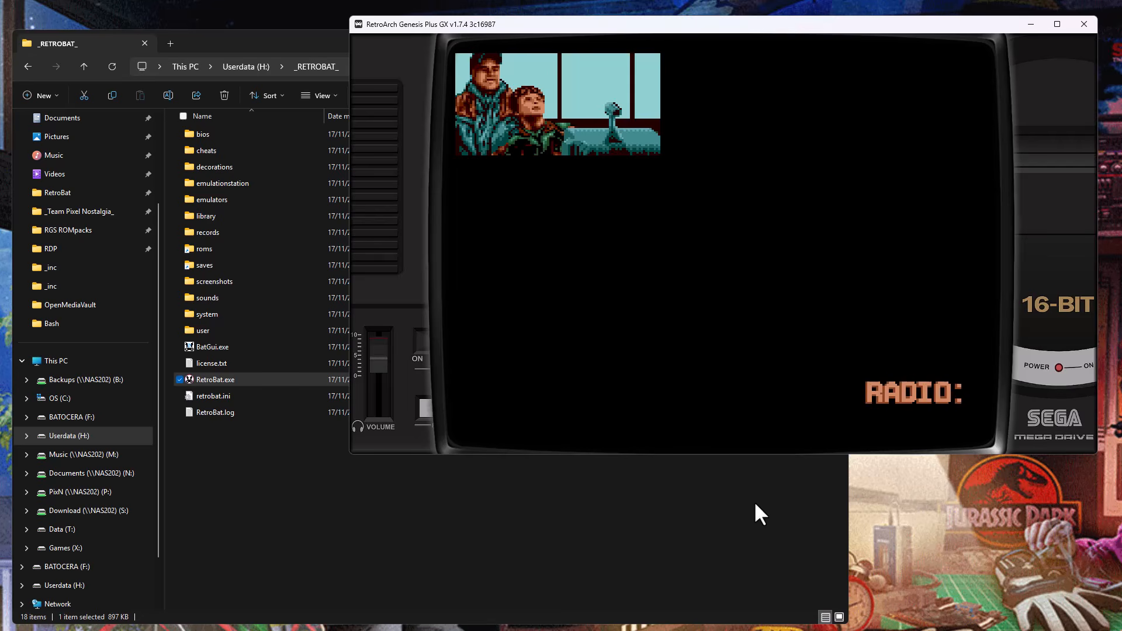
Exit Cliffhanger, return to the system list and browse past the collections to the RetroBat system.
key(Escape)
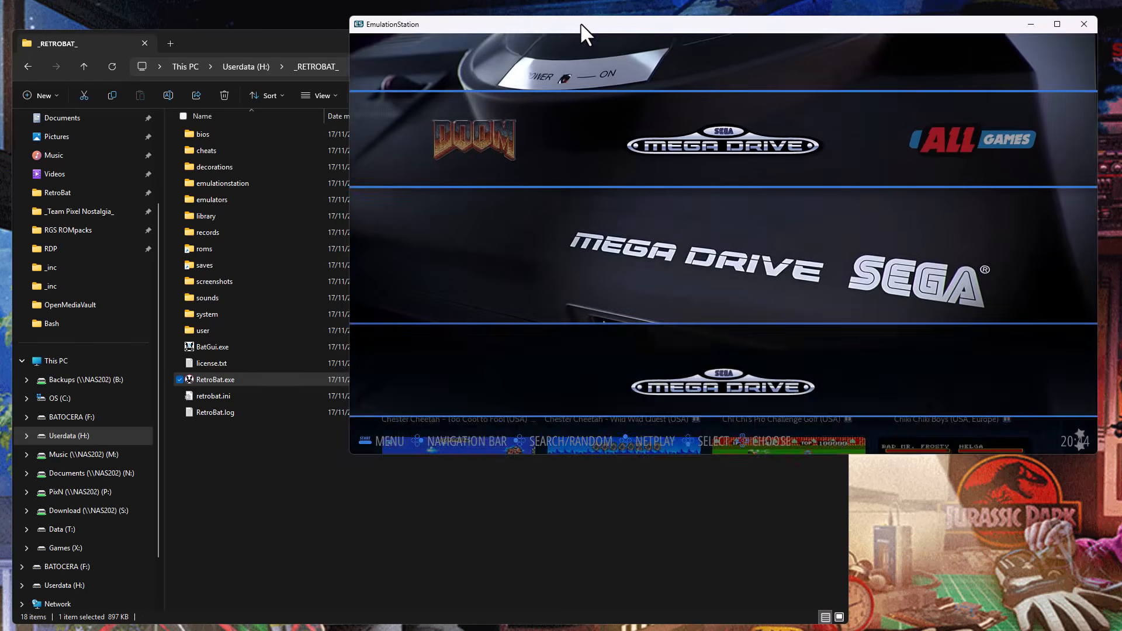
key(BackSpace)
key(Right)
key(Right)
key(Right)
key(Right)
key(Right)
key(Right)
key(Right)
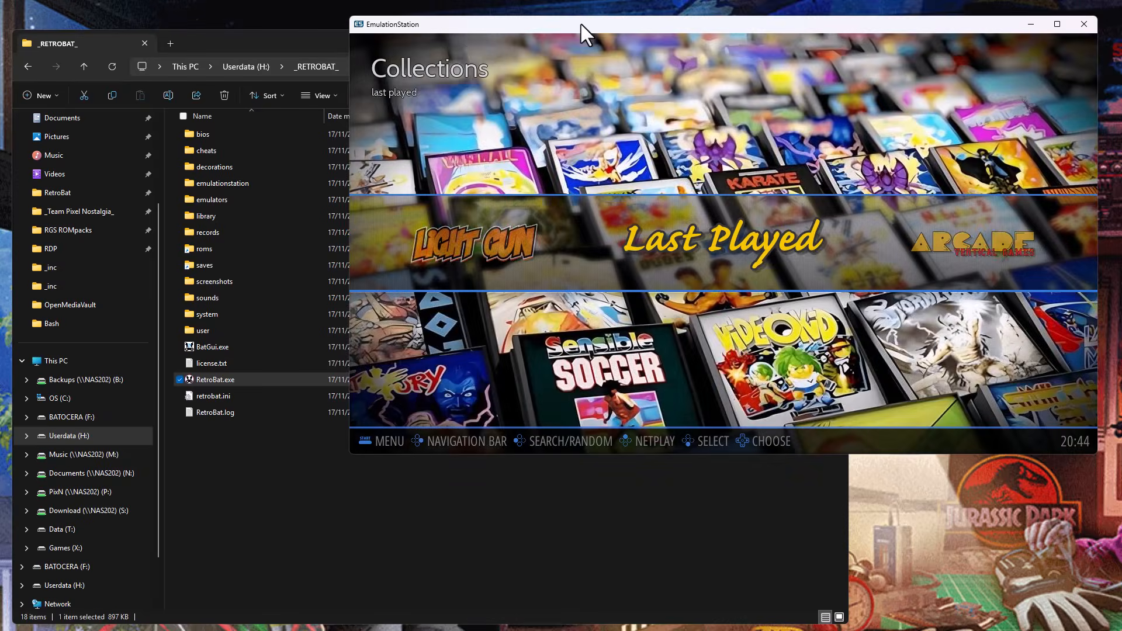
key(Left)
key(Right)
key(Right)
key(Right)
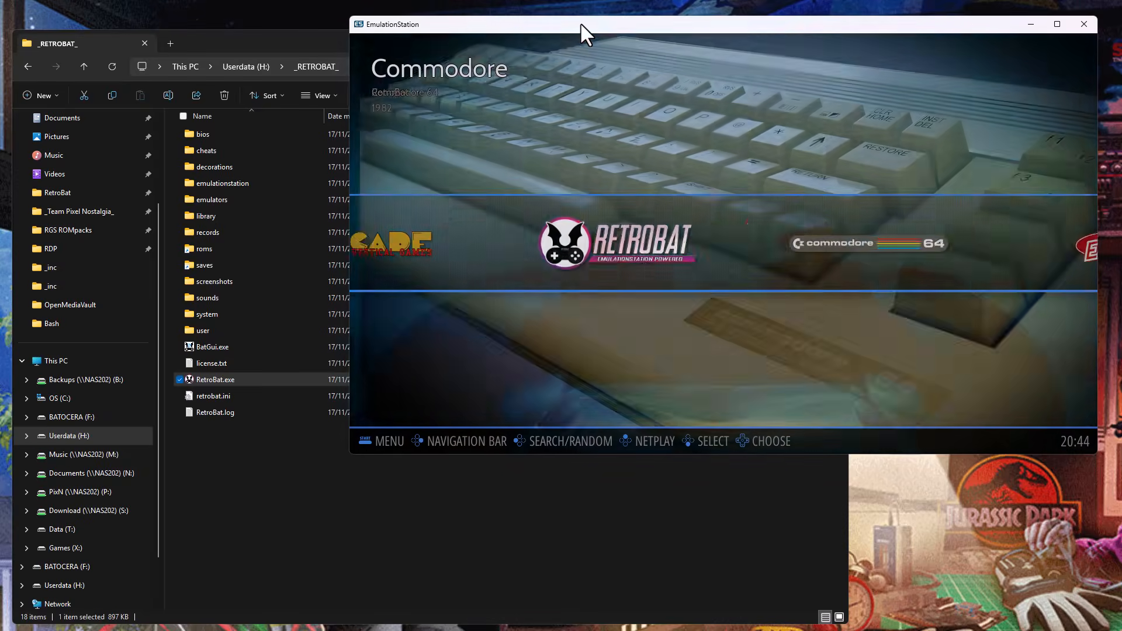
key(Left)
key(Escape)
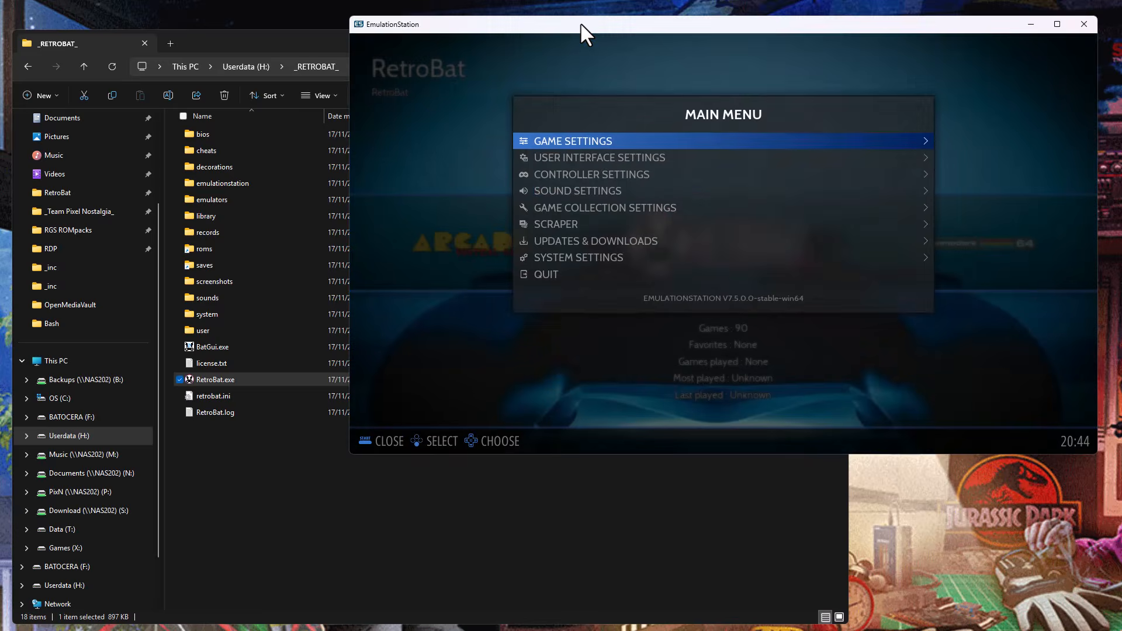
key(Up)
Open the Information page in RetroBat's System Settings and examine the disk usage and system details.
key(Up)
key(Escape)
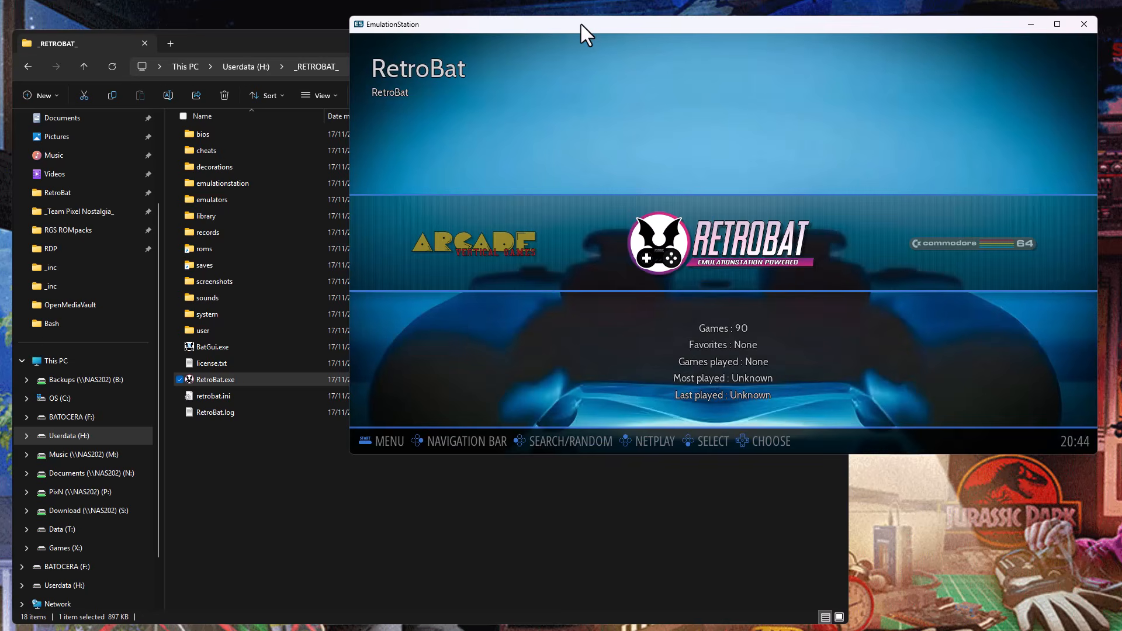
key(Escape)
key(Up)
key(Up)
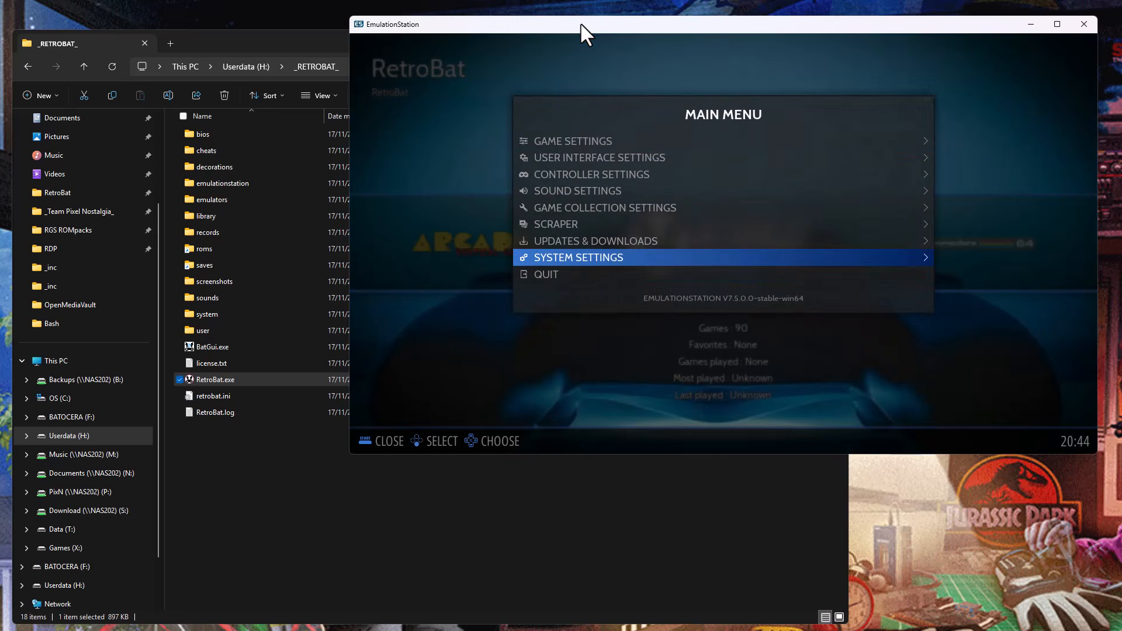
key(Return)
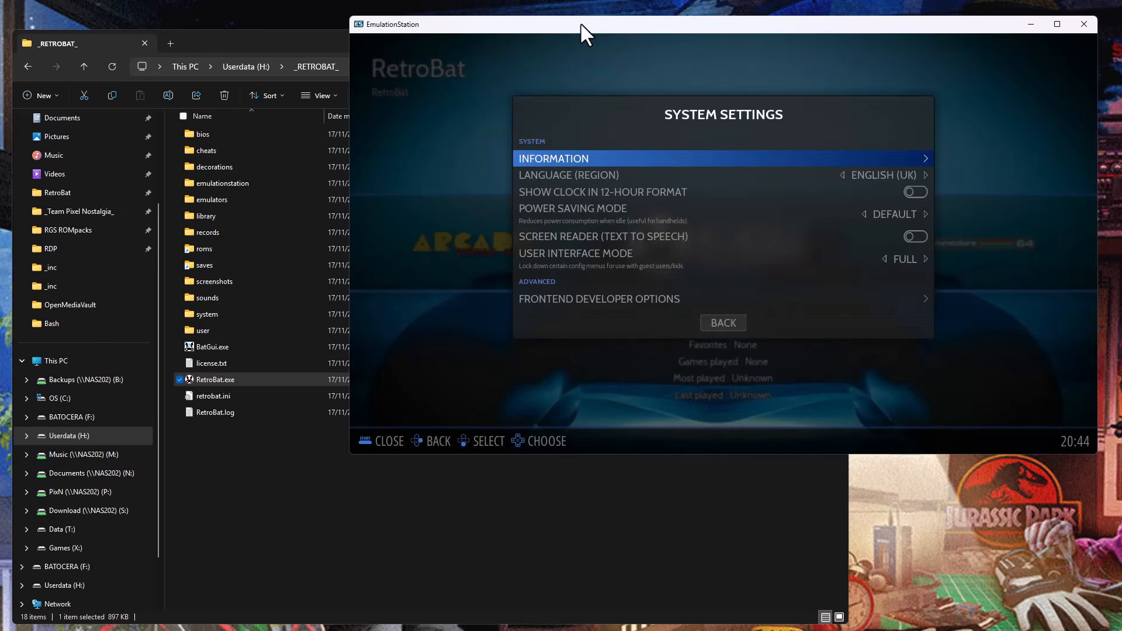
key(Return)
key(Down)
key(Down)
key(Down)
key(Down)
key(Down)
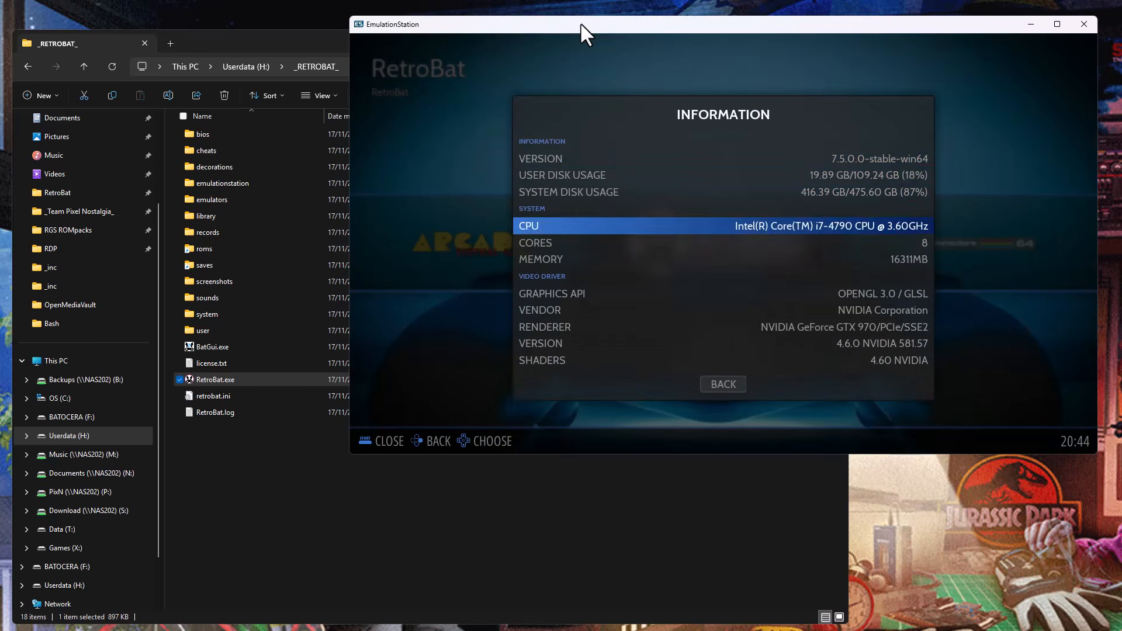
Examine the version and user disk usage on the Information page and return to RetroBat's system list.
key(Down)
key(Down)
key(Down)
key(Down)
key(Down)
key(Down)
key(Down)
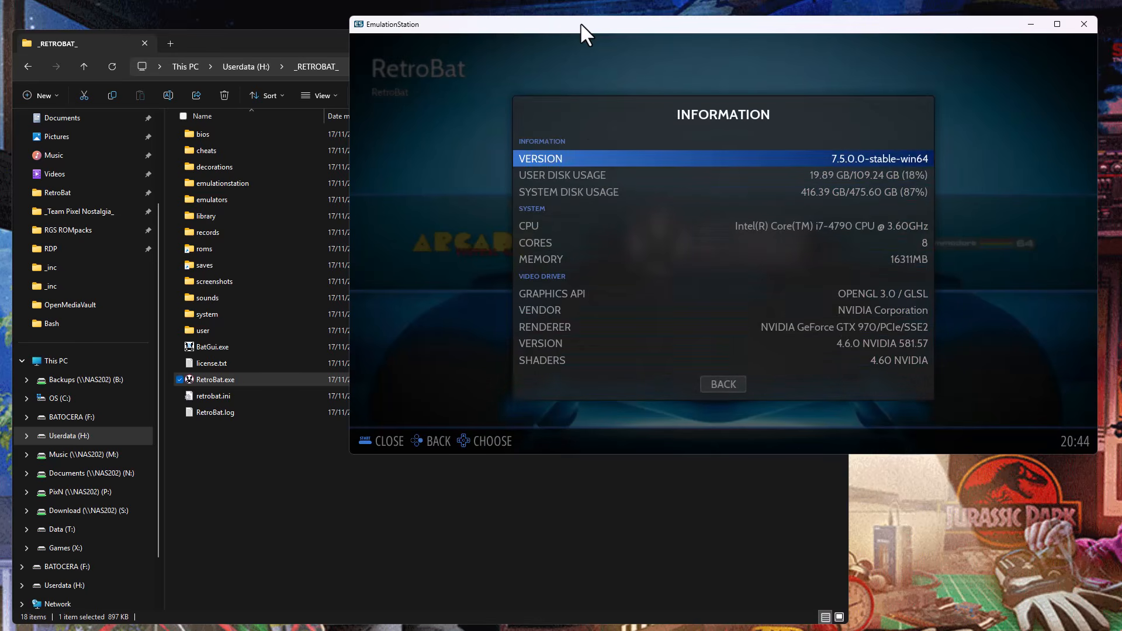
key(Down)
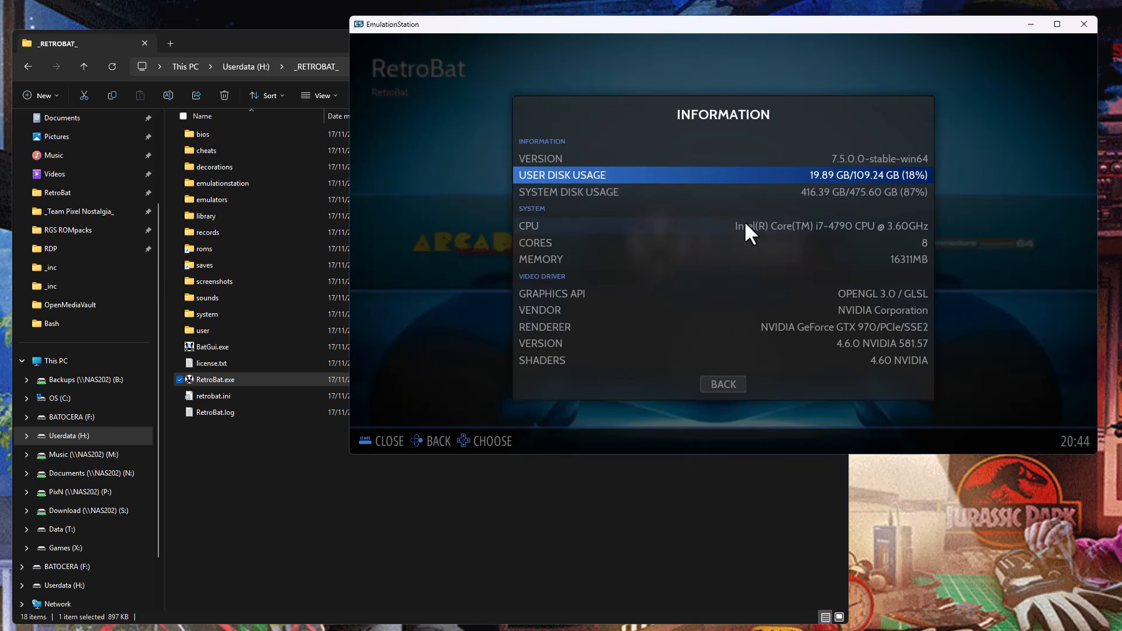
key(BackSpace)
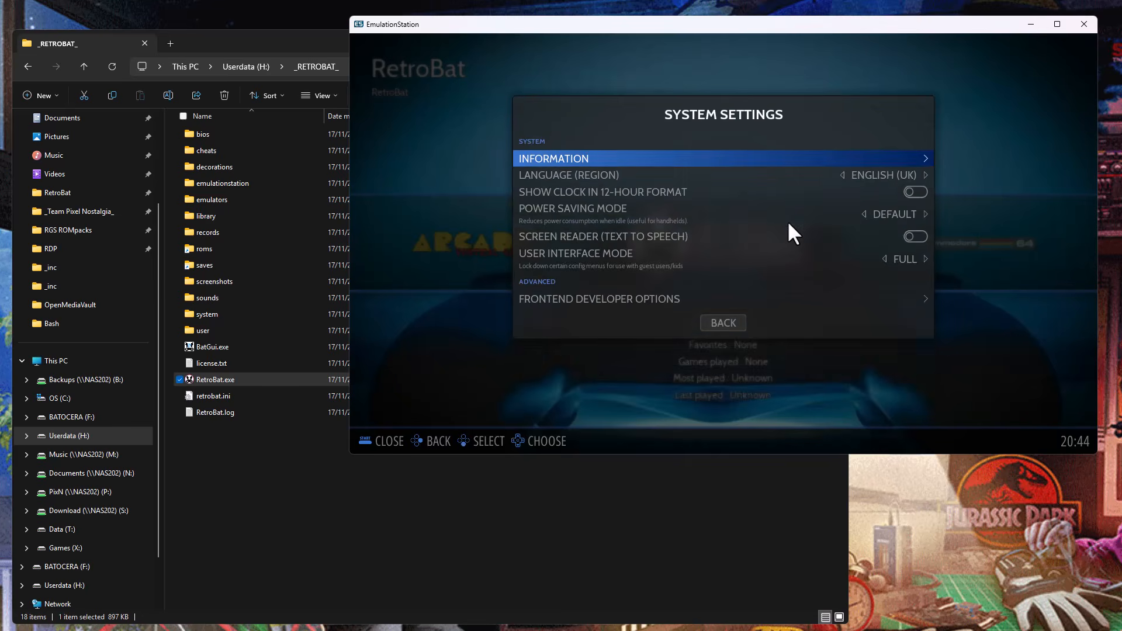
key(BackSpace)
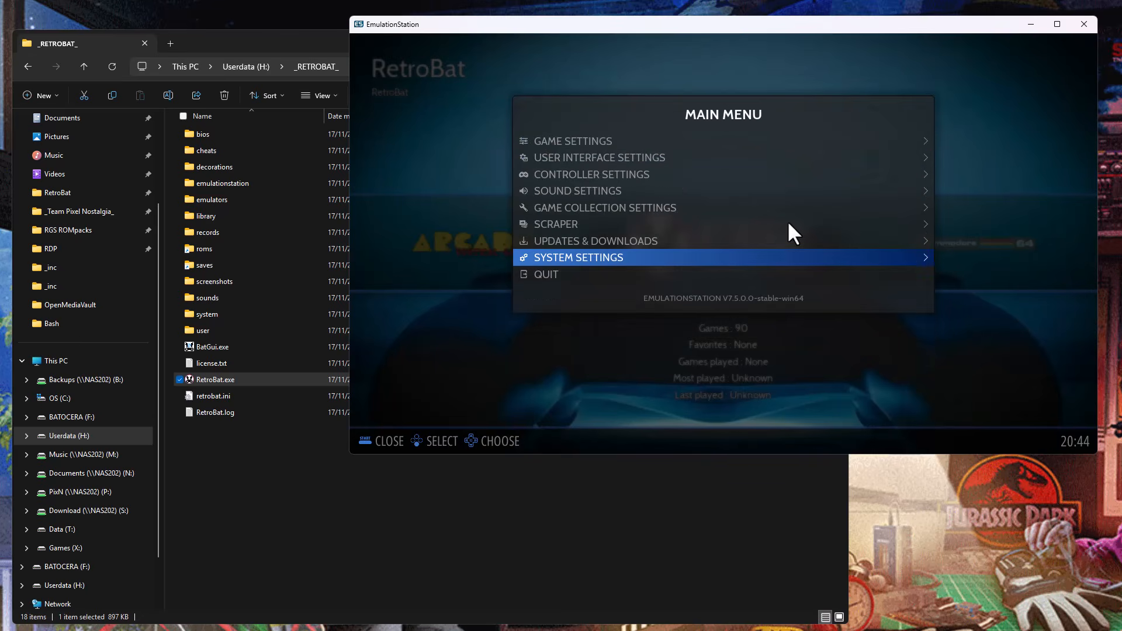
key(Down)
key(Up)
key(BackSpace)
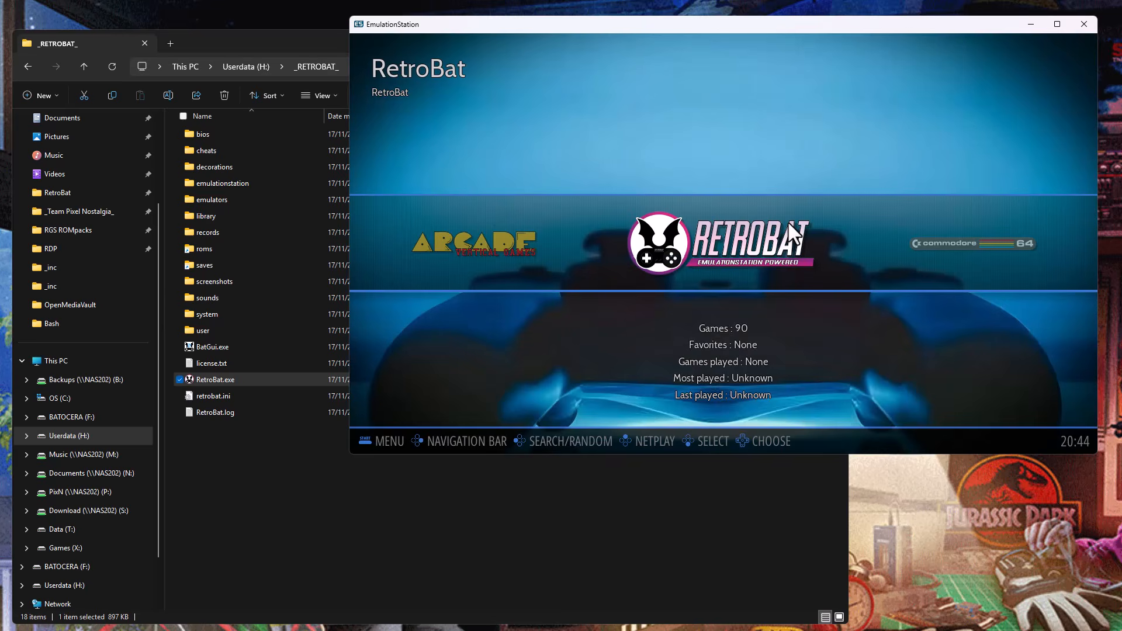
Look through the emulator entries in the RetroBat system and the neighbouring systems in the system list.
key(Right)
key(Left)
key(Return)
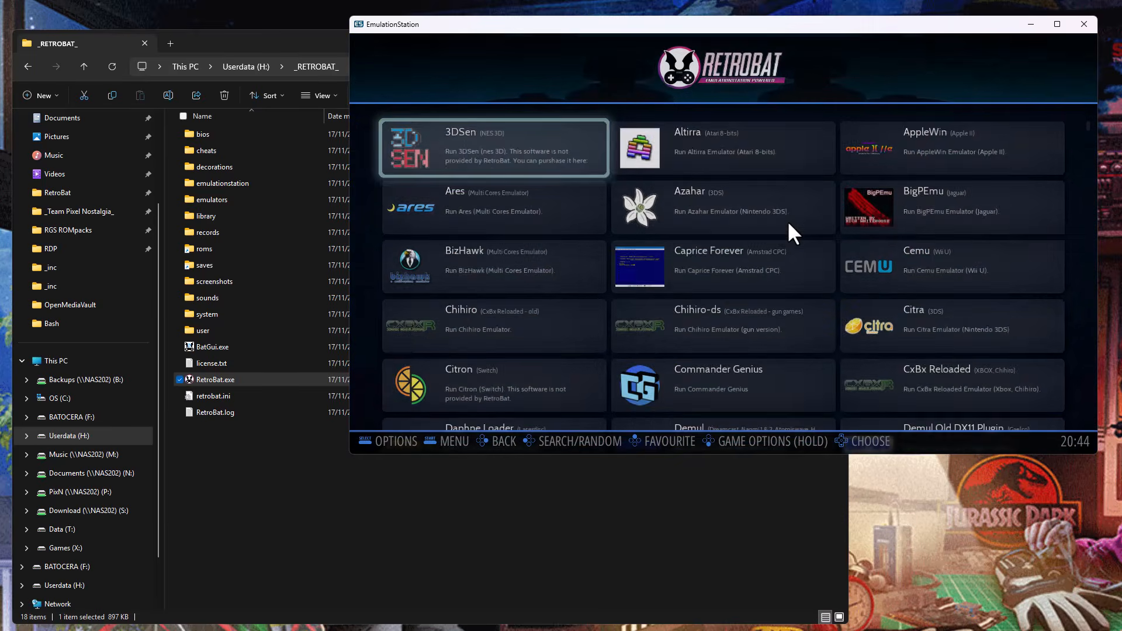
key(Right)
key(Down)
key(Down)
key(BackSpace)
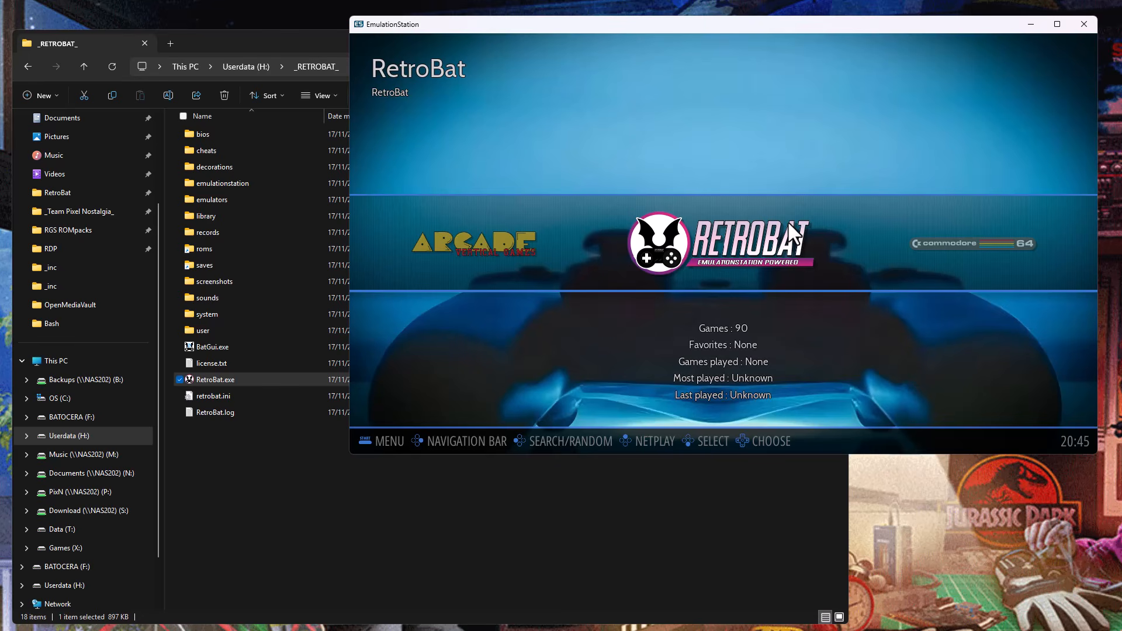
key(Left)
key(Left)
key(Left)
key(Right)
key(Right)
key(Right)
Quit RetroBat, go back to the root of Userdata (H:) and close the folder window.
key(space)
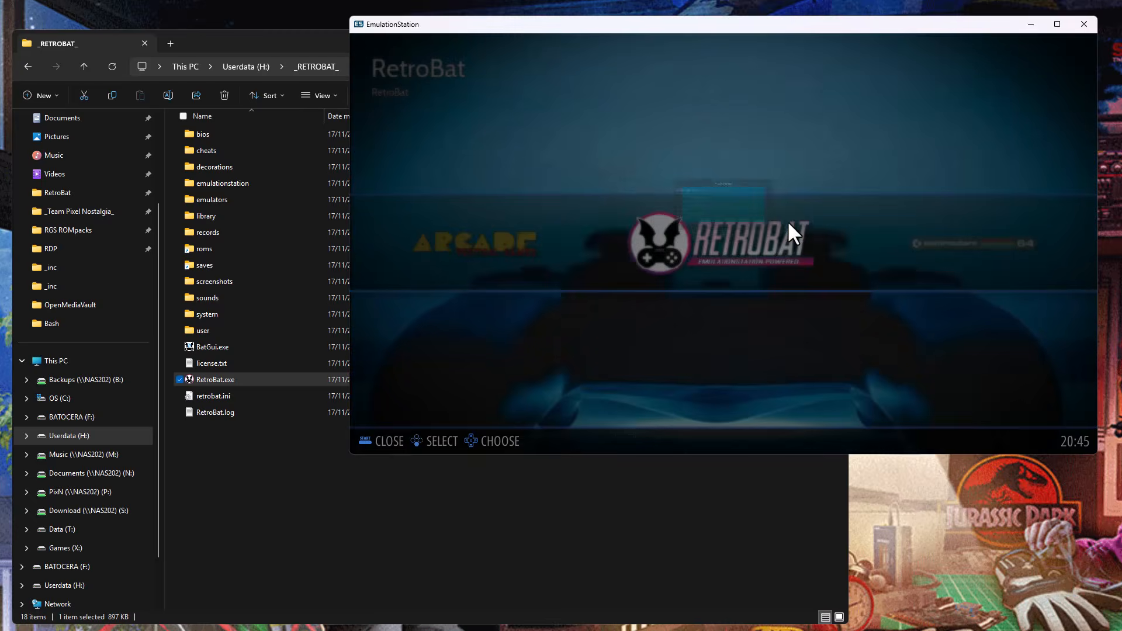
key(Up)
key(Return)
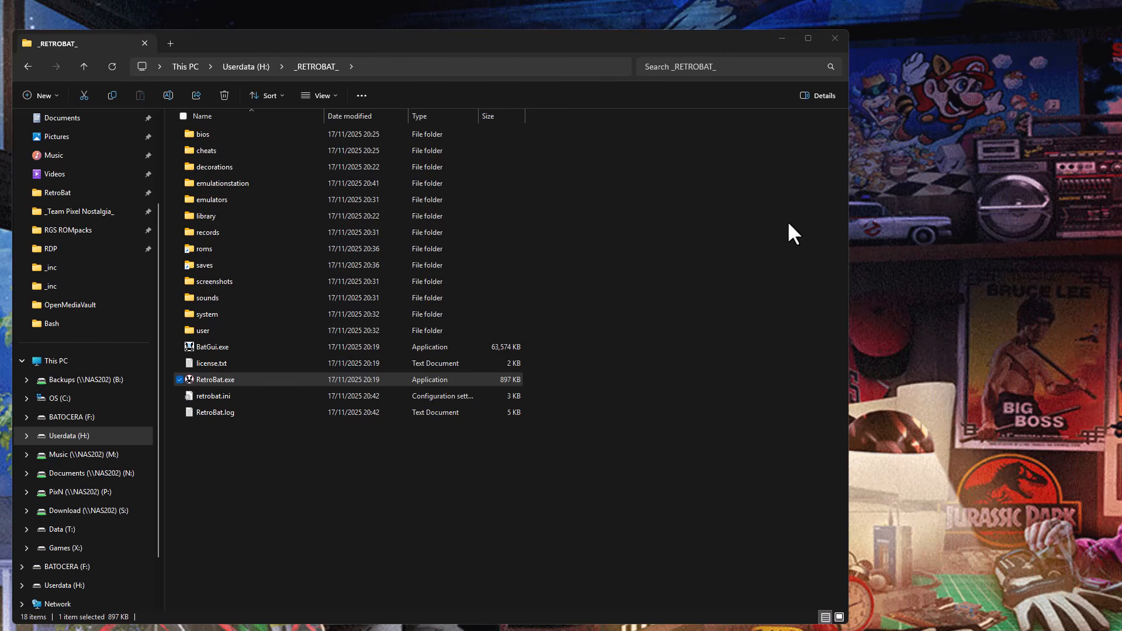
click(244, 65)
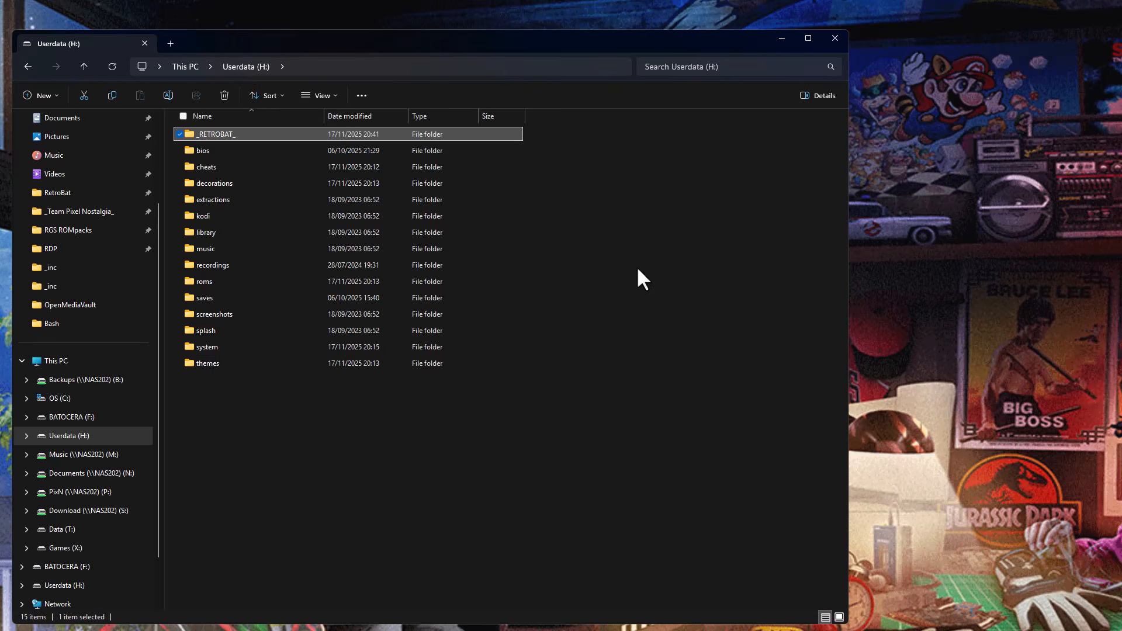
click(835, 39)
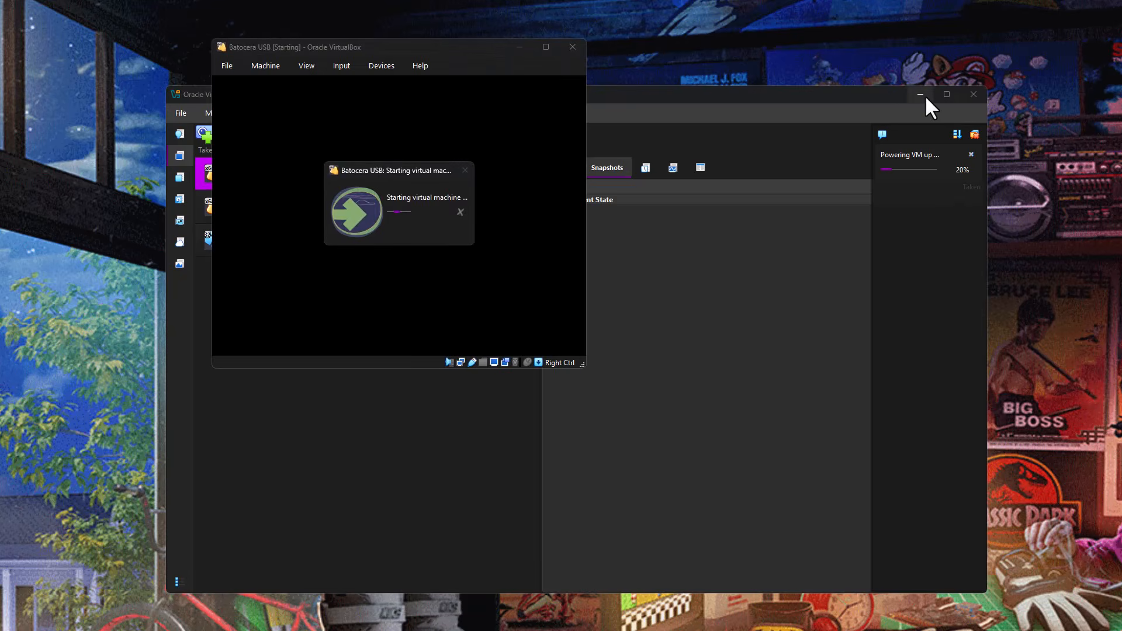
Minimise the VirtualBox Manager and open the Mega Drive game list in the Batocera USB virtual machine.
click(922, 93)
click(921, 94)
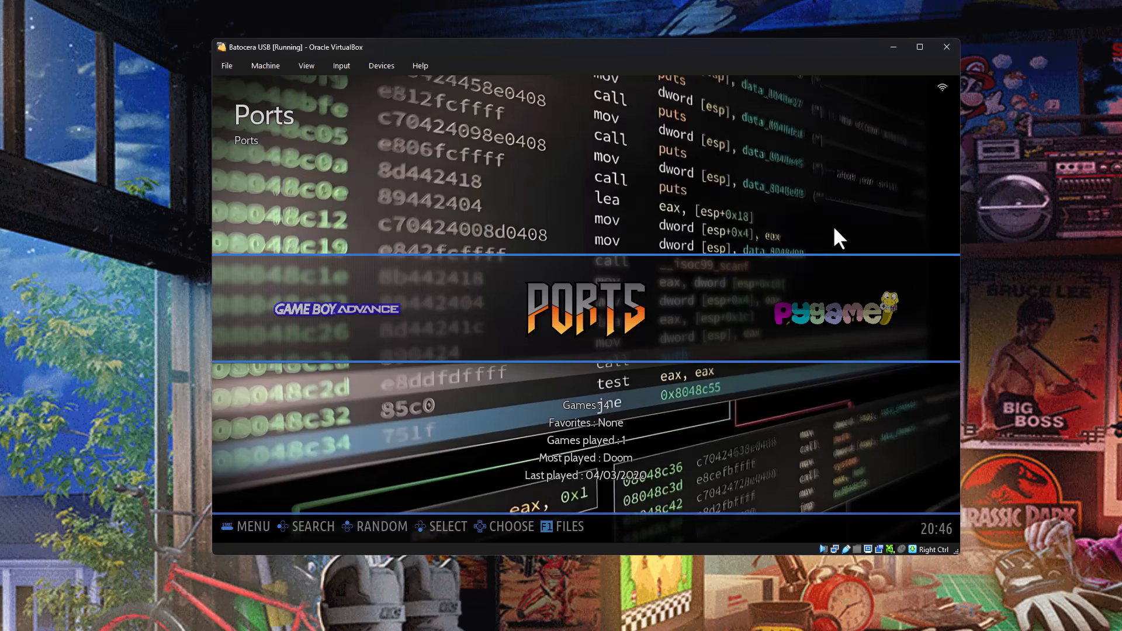
key(Right)
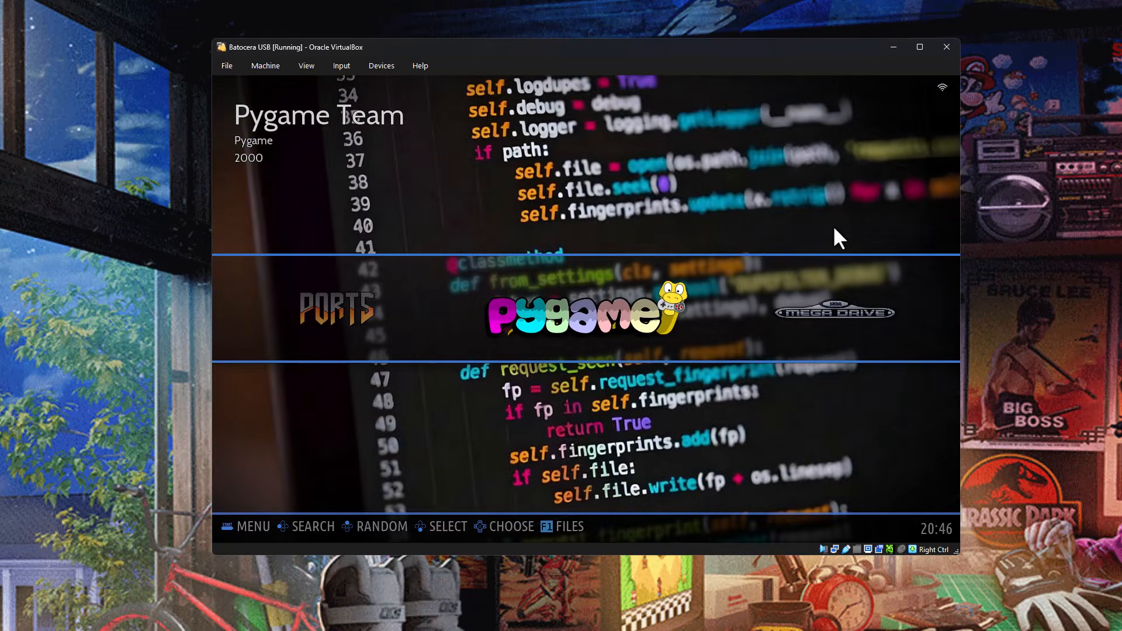
key(Right)
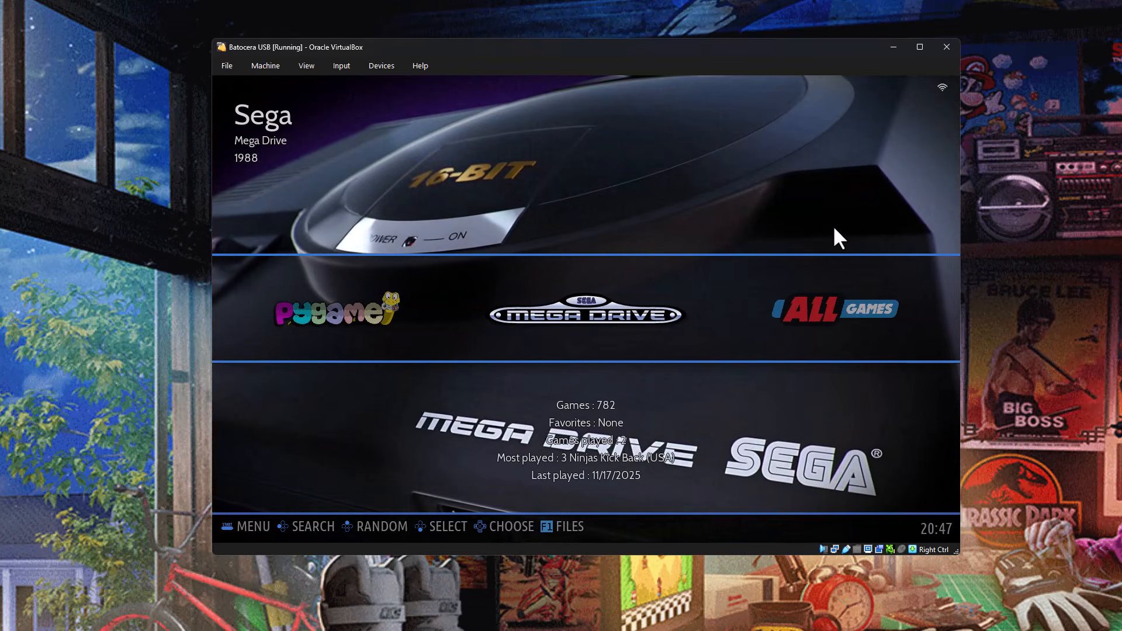
key(Return)
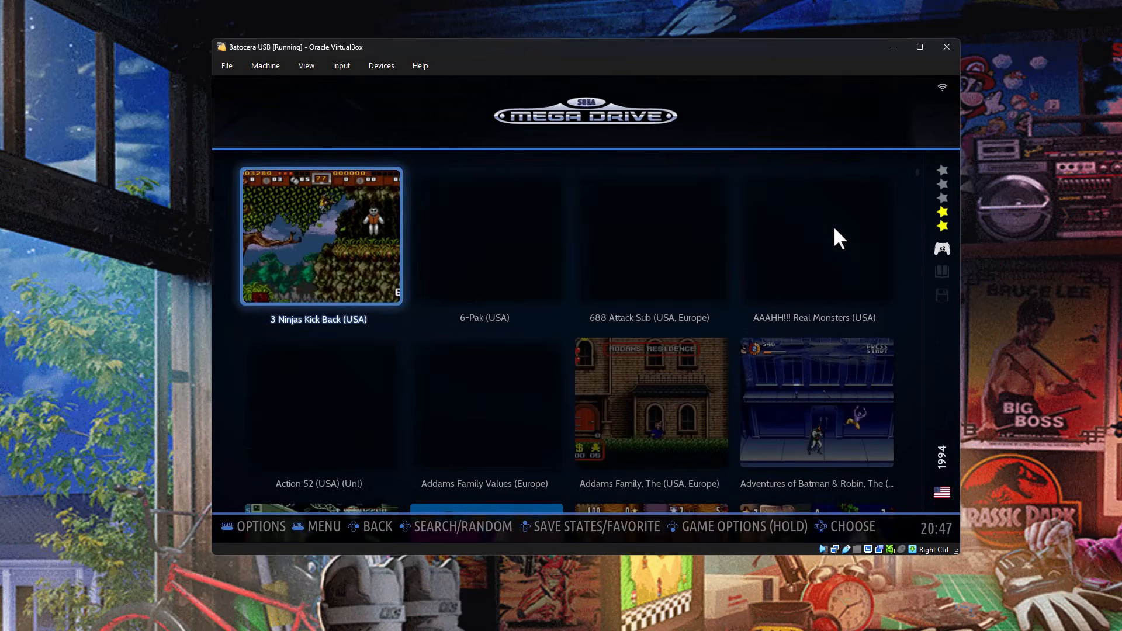
Browse Batocera's Mega Drive game list to check the titles and screenshots, as far as Clue (USA).
key(Right)
key(Down)
key(Down)
key(Down)
key(Down)
key(Down)
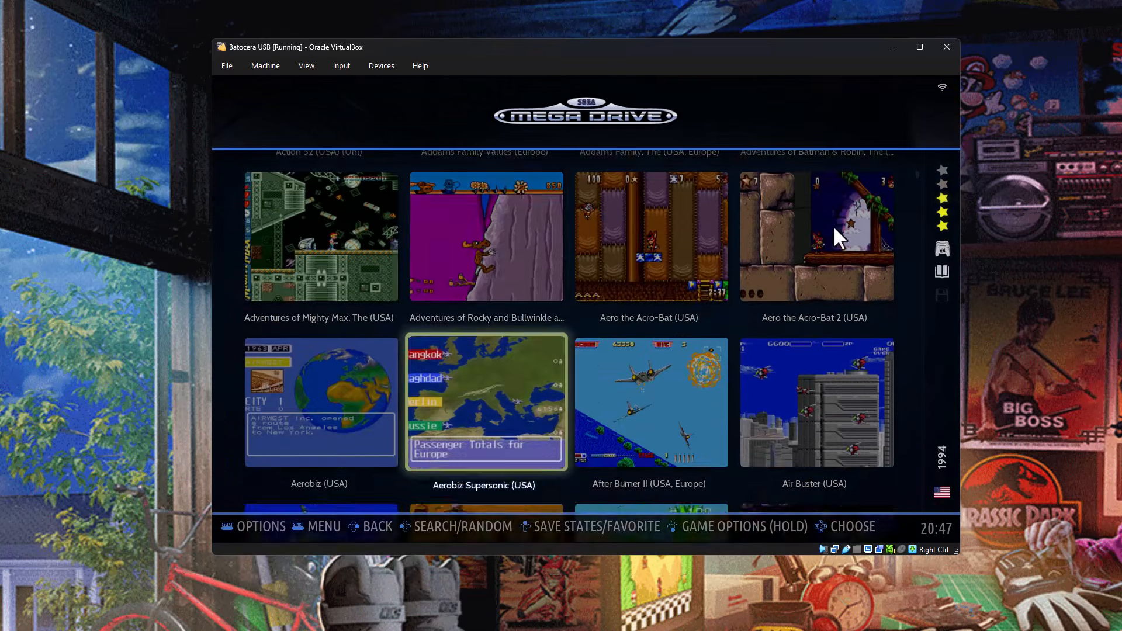
key(Down)
key(Down)
key(Down)
key(Down)
key(Down)
key(Down)
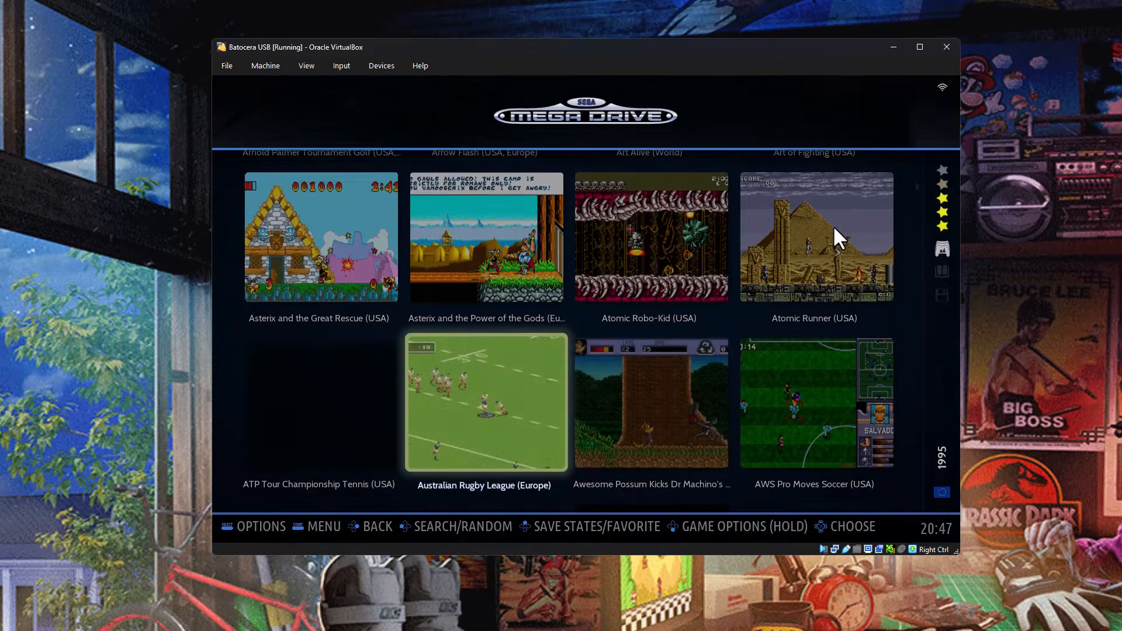
key(Down)
key(Down)
key(Down)
key(Down)
key(Down)
key(Down)
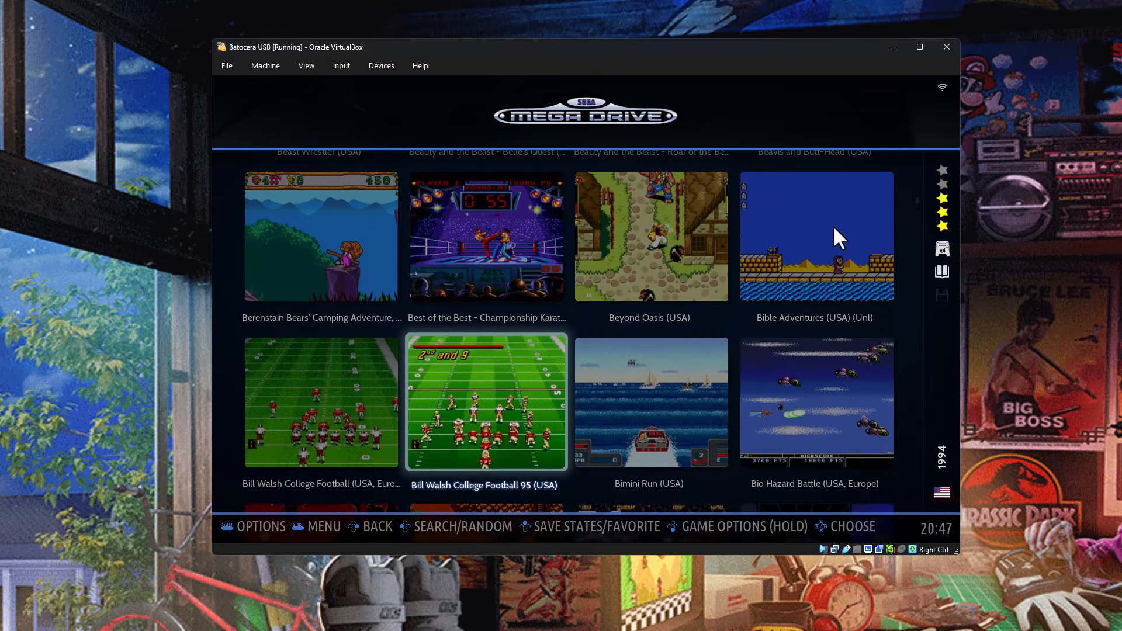
key(Down)
key(Down)
key(Down)
key(Down)
key(Down)
key(Down)
key(Down)
key(Down)
key(Down)
key(Down)
key(Down)
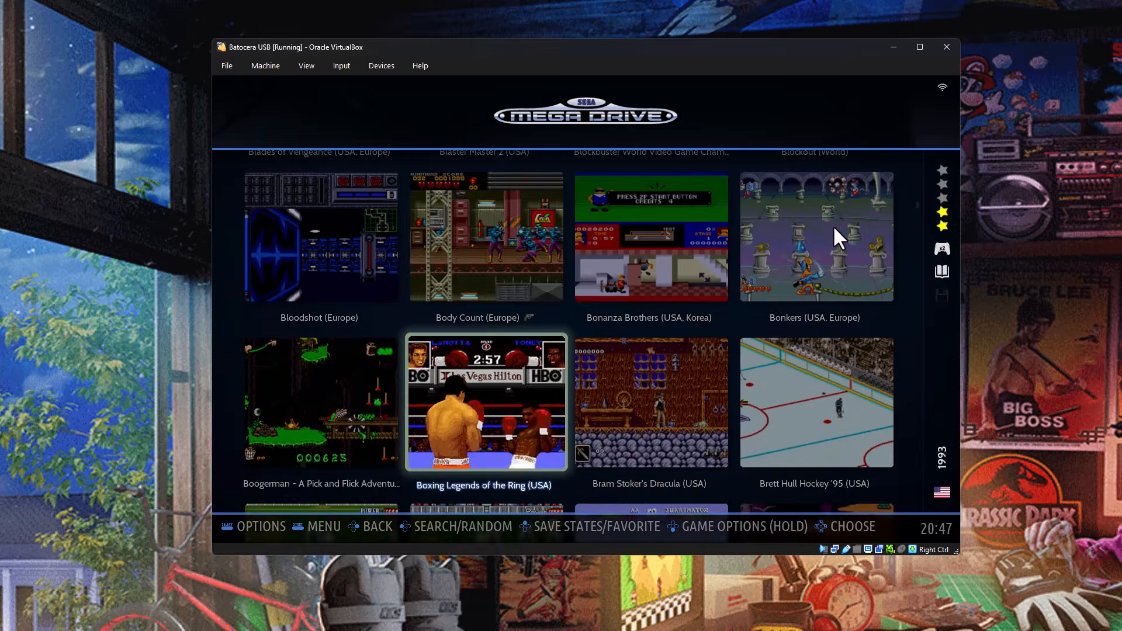
key(Down)
key(Down)
key(Down)
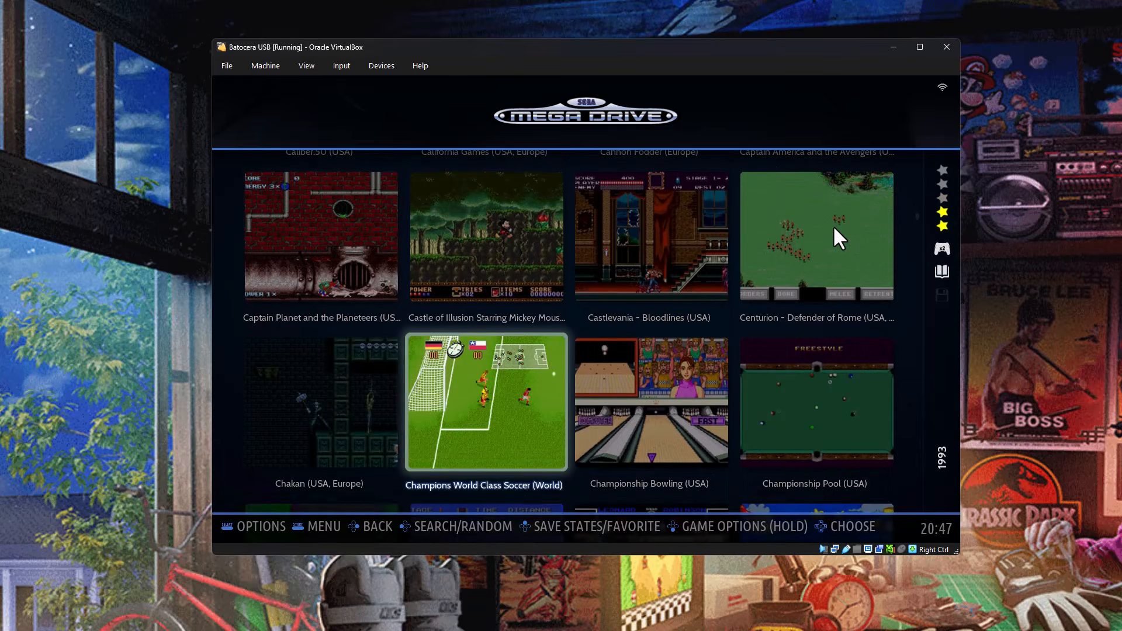
Launch Cliffhanger (USA) from Batocera's Mega Drive list and pause the game during play.
key(Down)
key(Down)
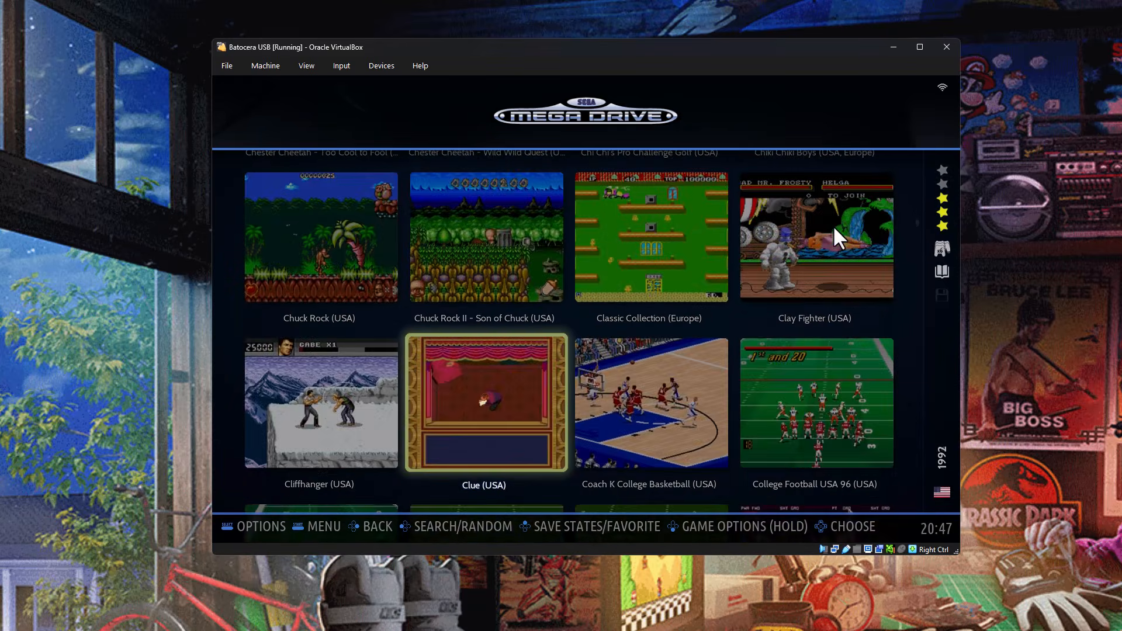
key(Down)
key(Up)
key(Left)
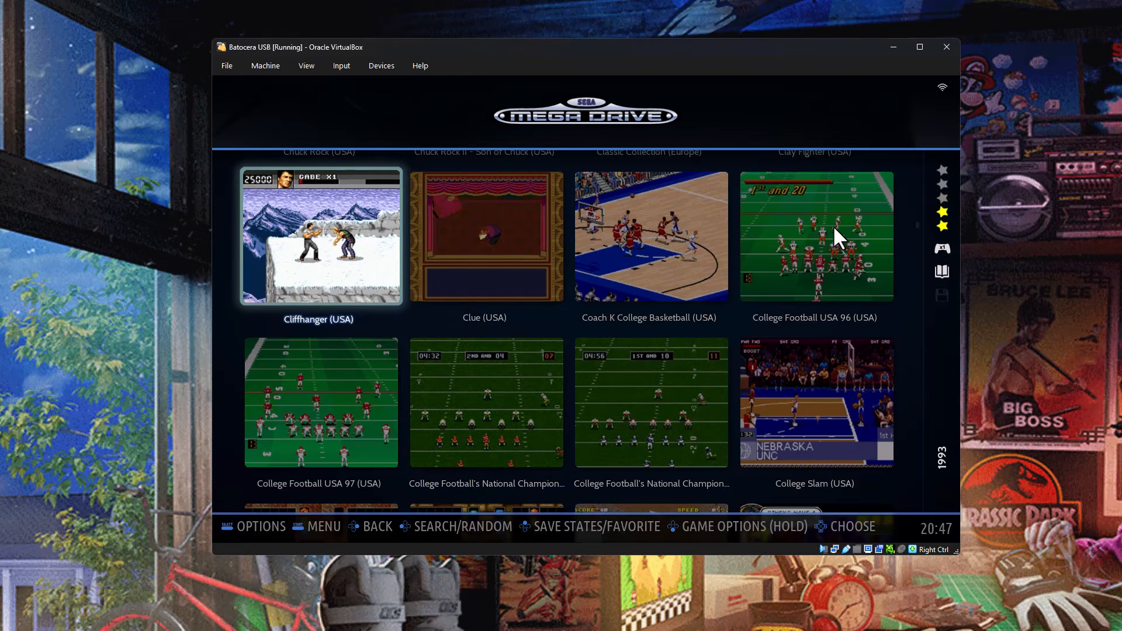
key(Return)
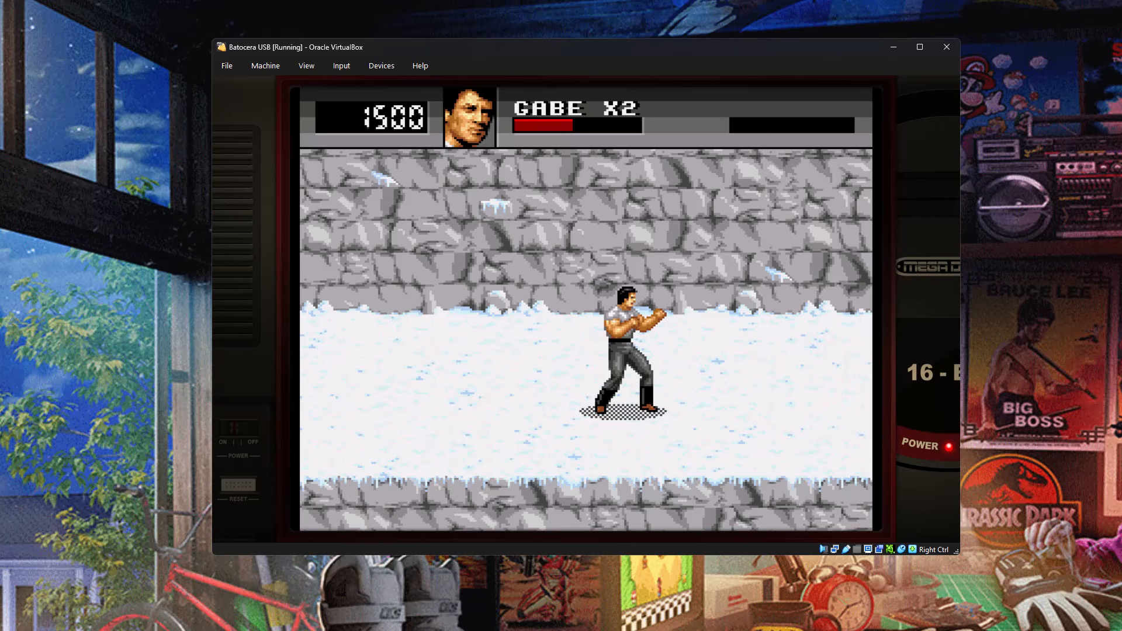
key(Return)
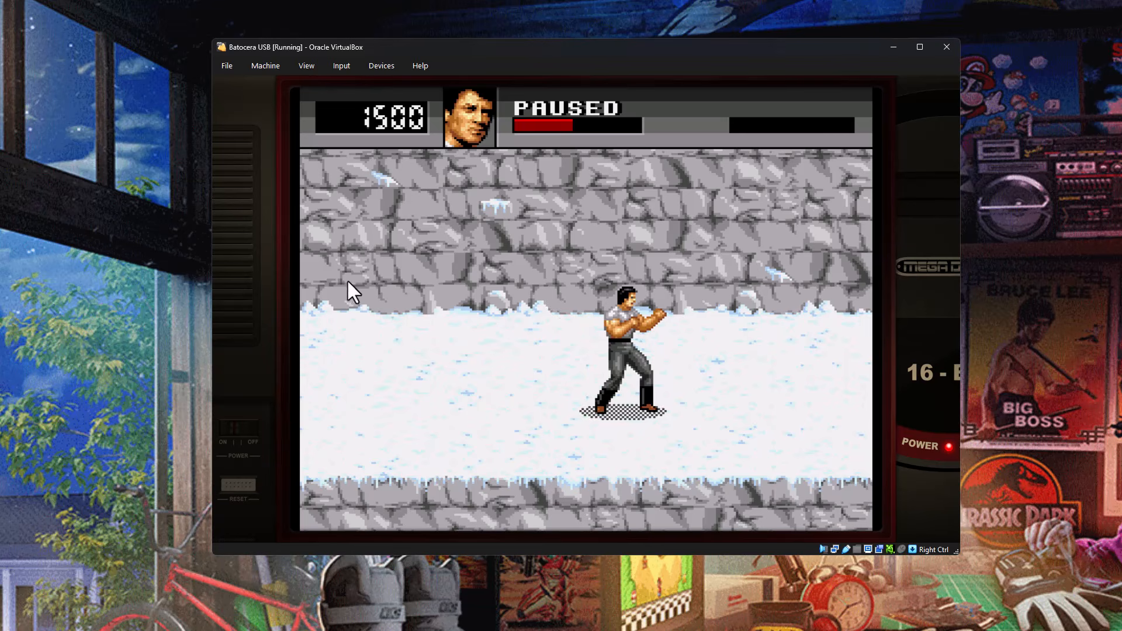
Shut down the Batocera USB virtual machine and close the VirtualBox Manager.
click(223, 66)
mouse_move(267, 65)
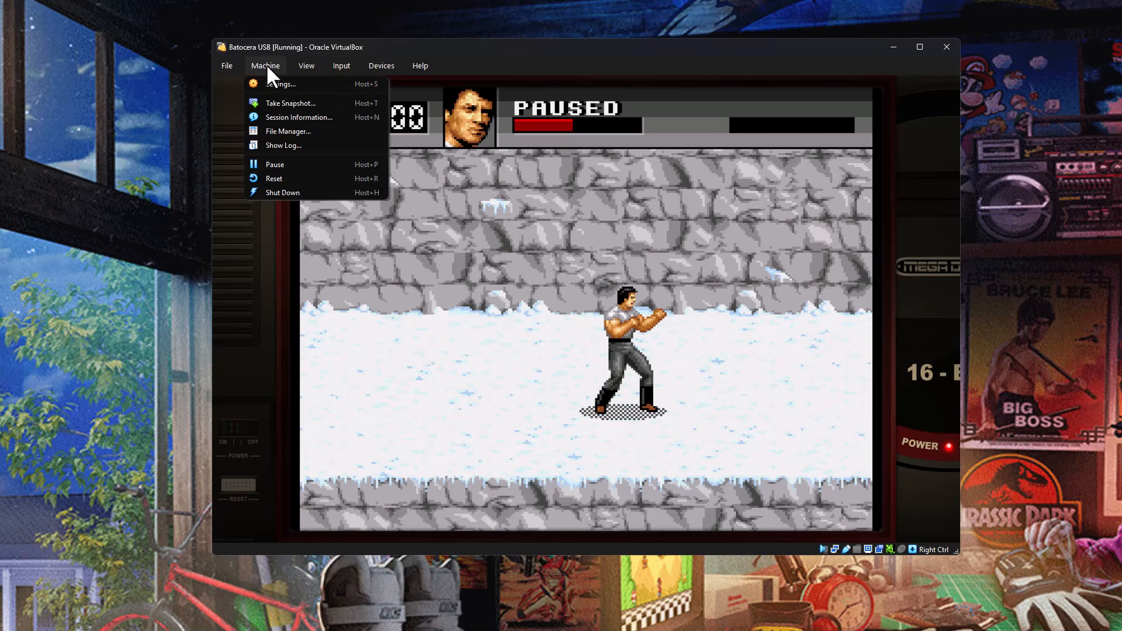
click(282, 191)
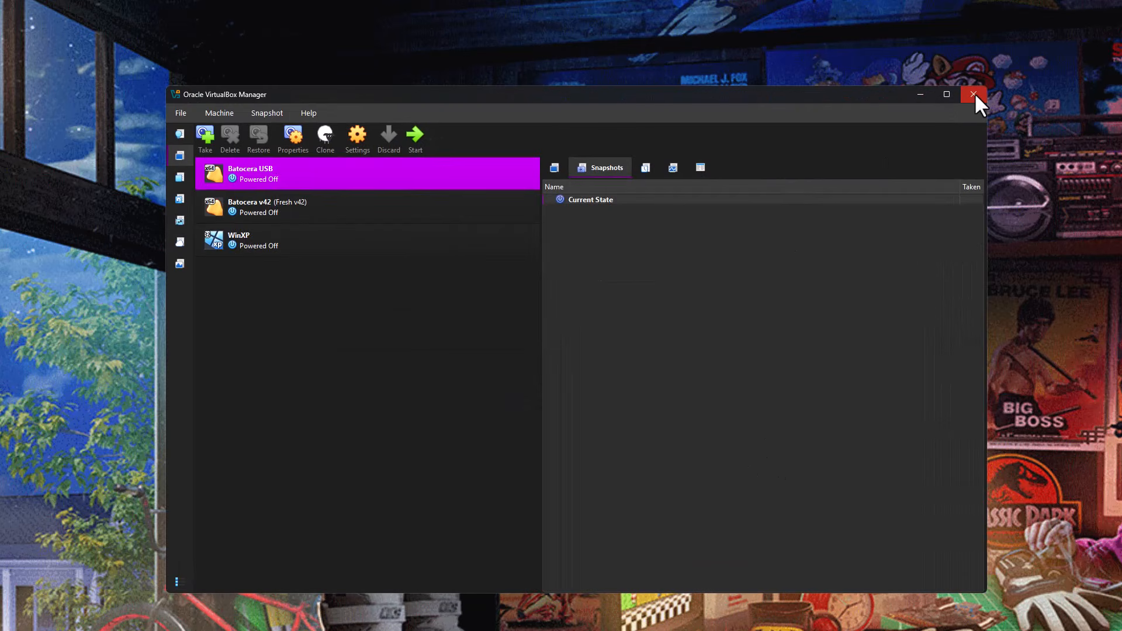
click(973, 93)
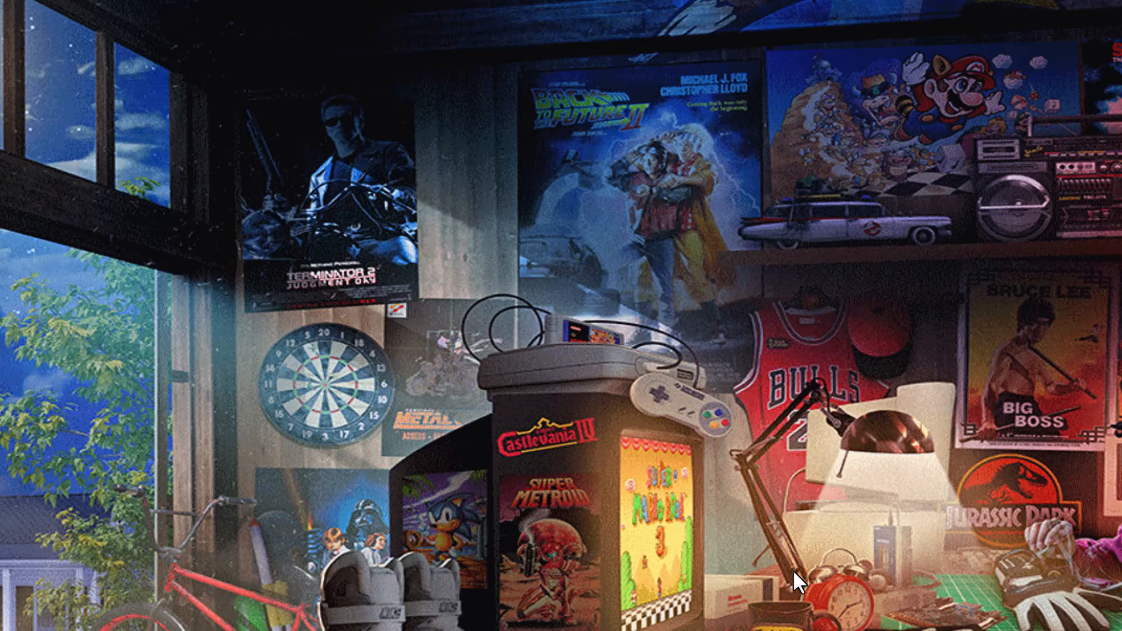
Check the BATOCERA (F:) and Userdata (H:) drives under This PC in File Explorer and open Userdata (H:).
key(super+e)
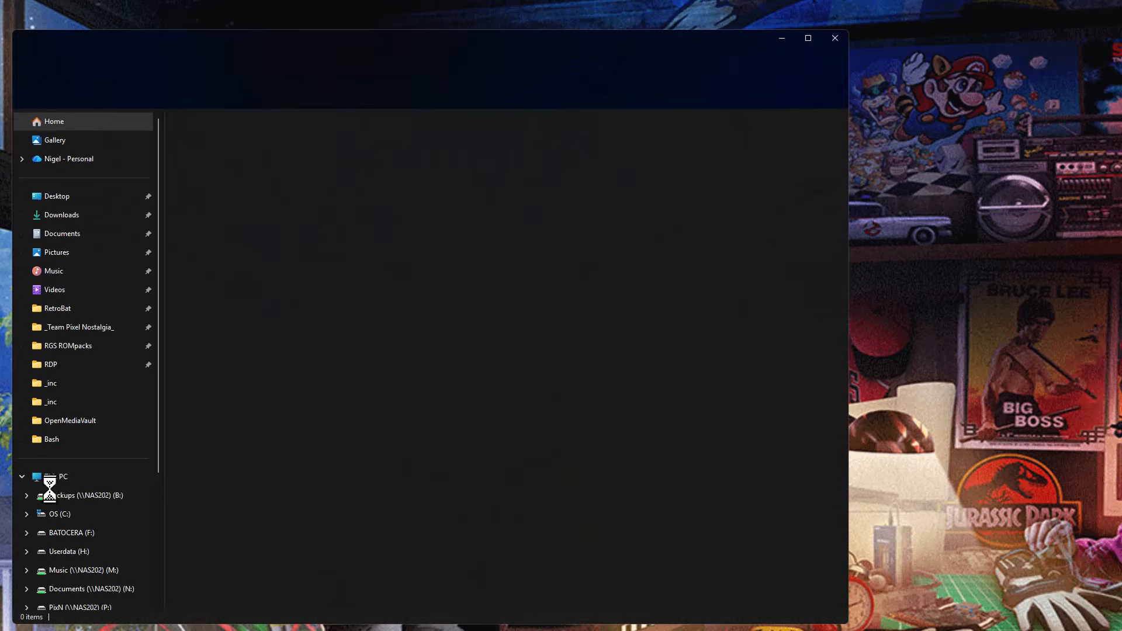
click(49, 478)
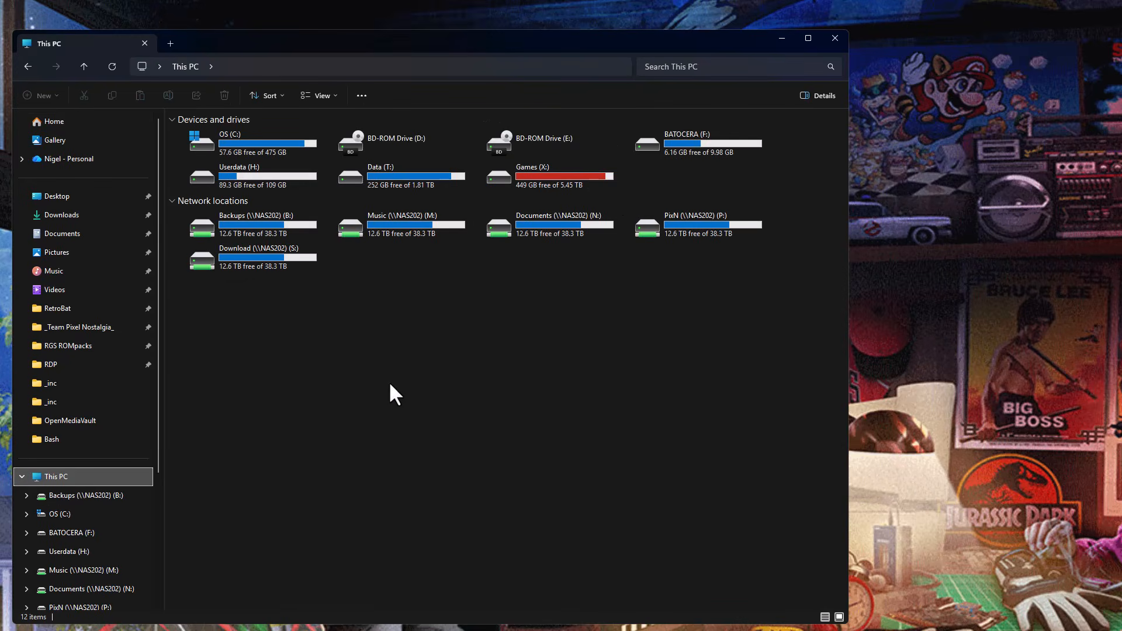
click(720, 137)
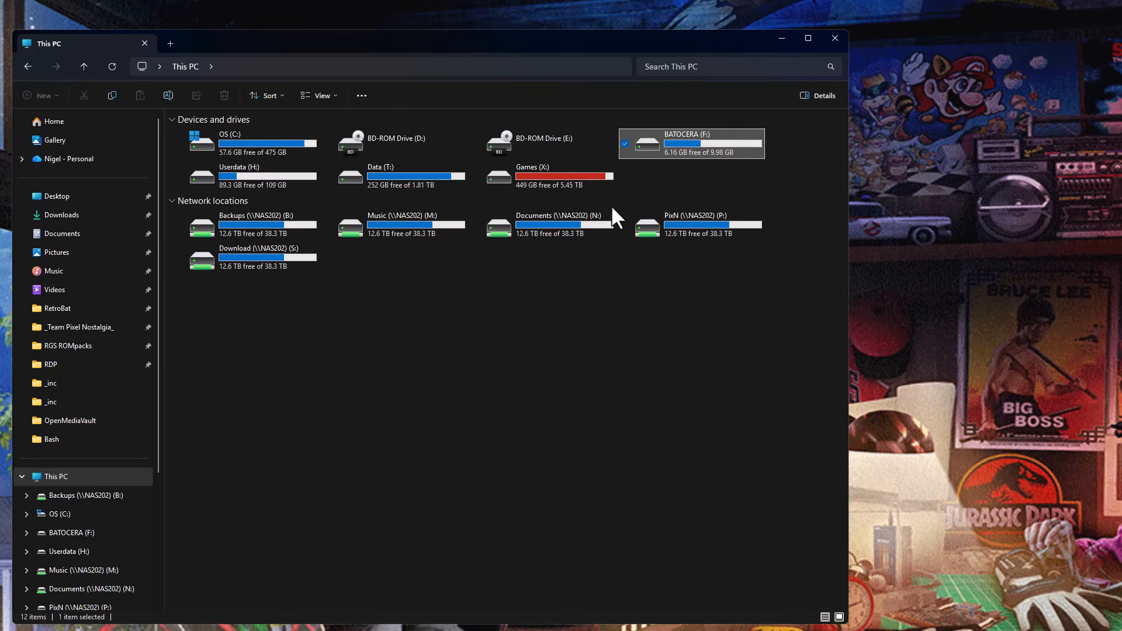
click(270, 186)
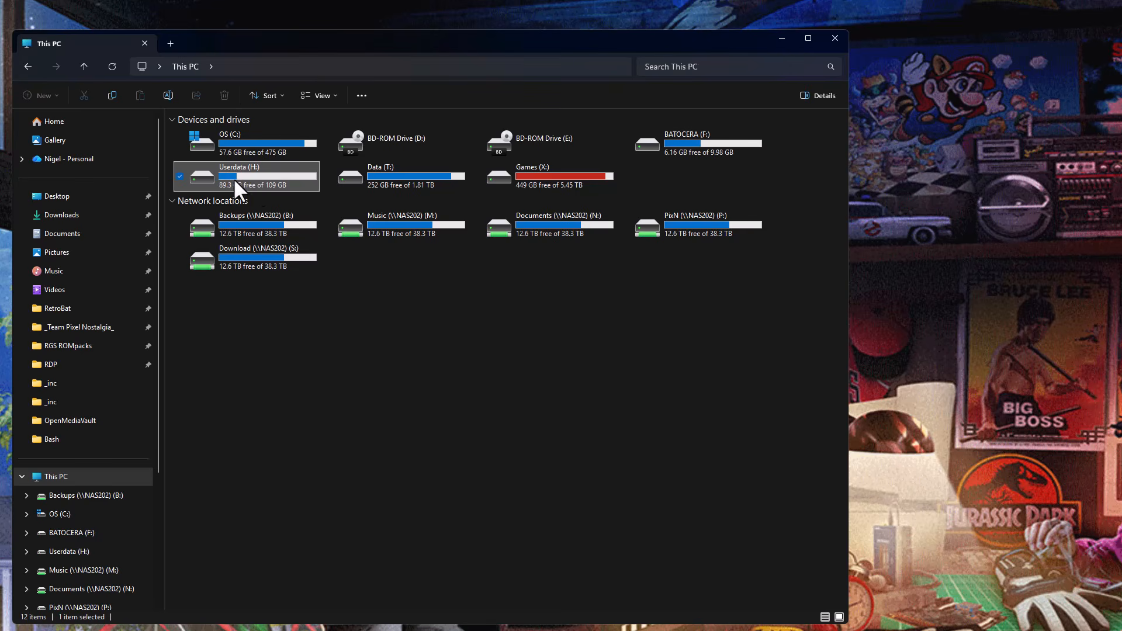
double_click(246, 173)
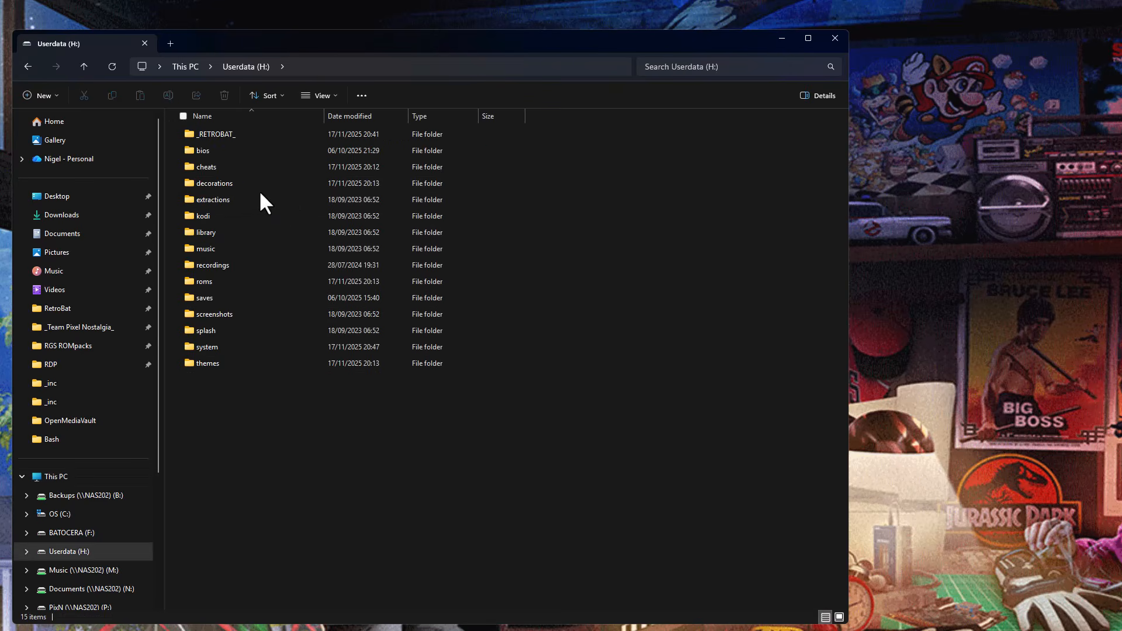
Inspect the contents of the bios folder on Userdata (H:) and return to the drive's root.
click(210, 150)
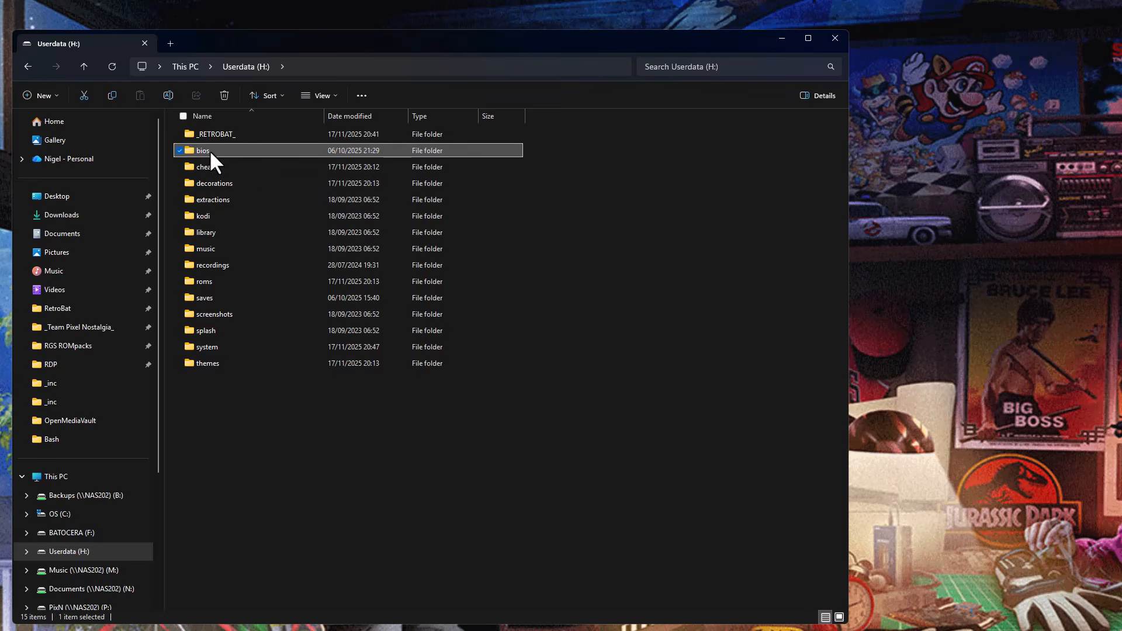
double_click(209, 150)
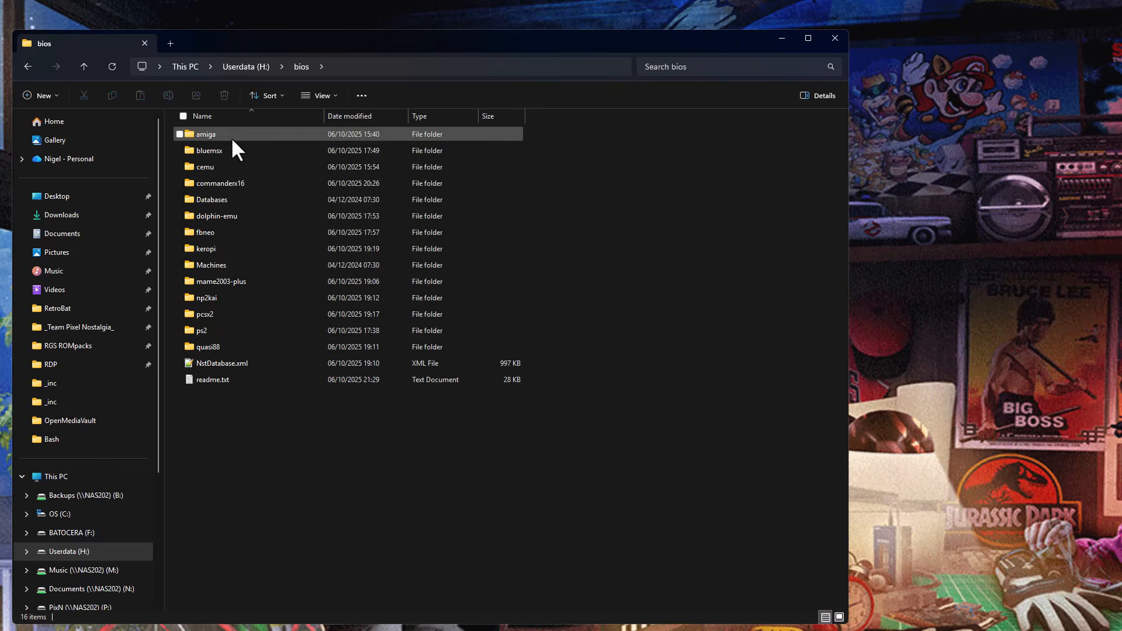
click(246, 66)
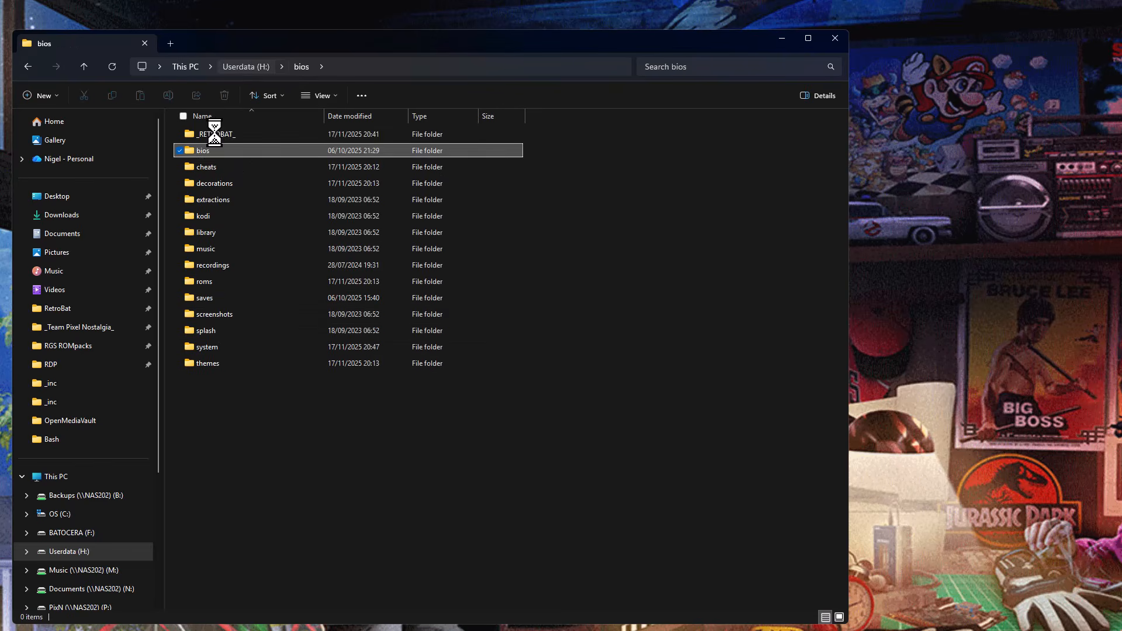
Inspect the contents of the bios folder inside _RETROBAT_ on Userdata (H:) and return to _RETROBAT_.
double_click(216, 133)
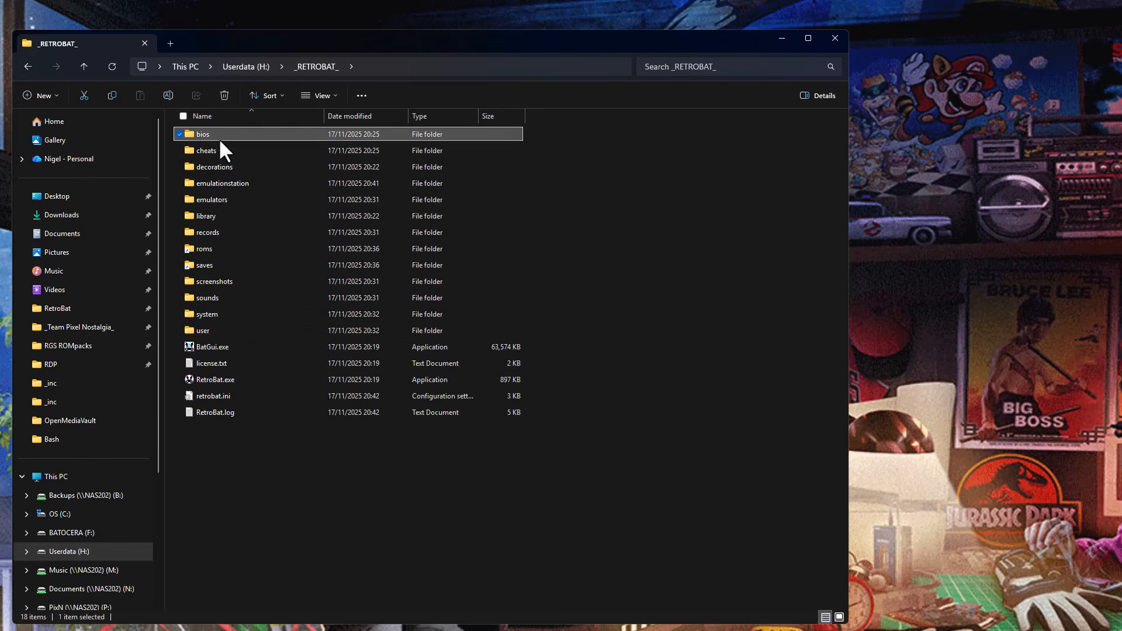
double_click(219, 136)
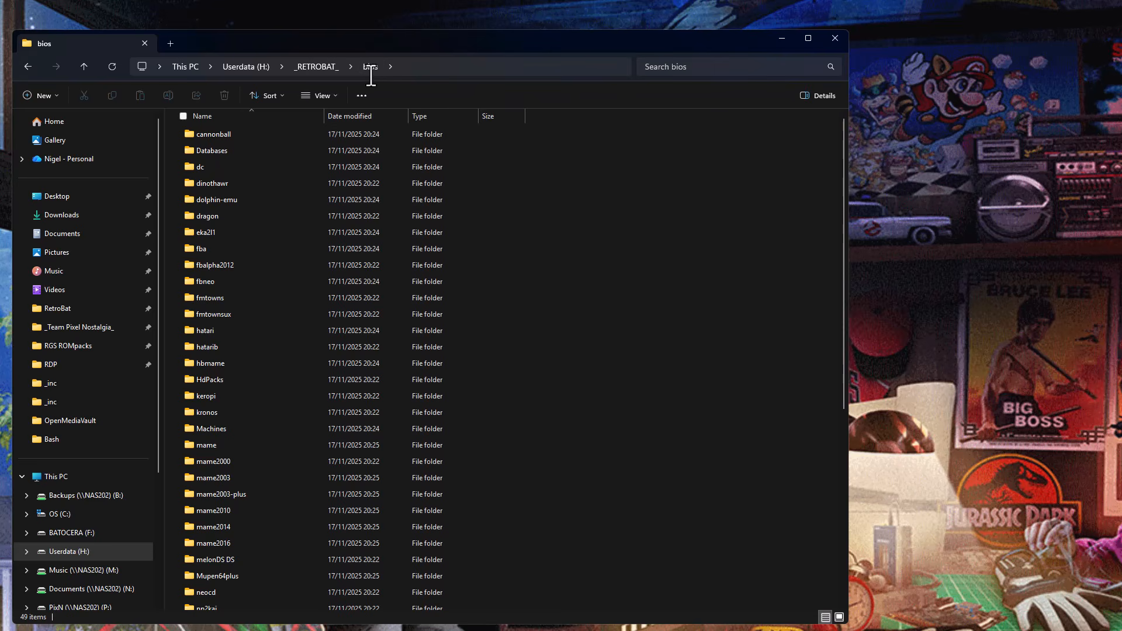
click(322, 63)
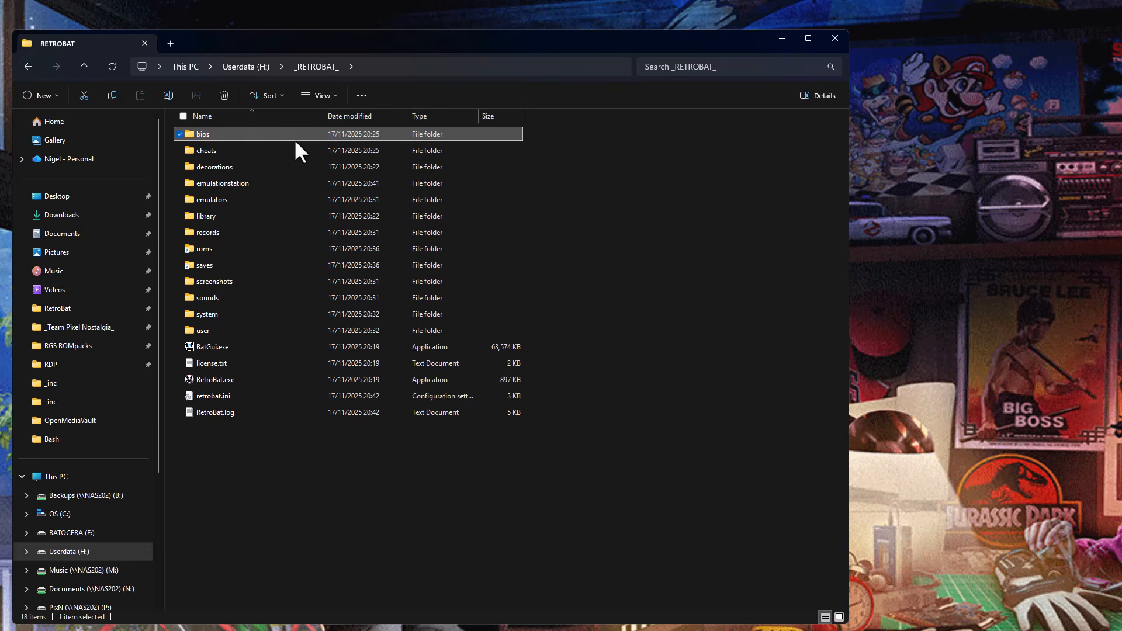
mouse_move(254, 134)
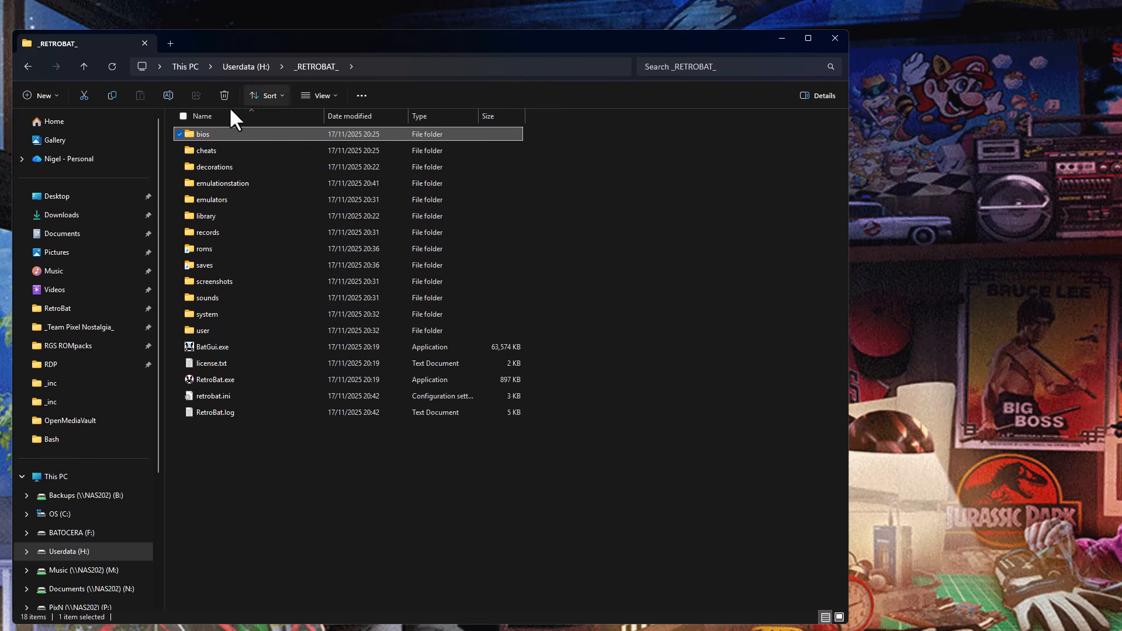
Move everything from the _RETROBAT_ bios folder into the bios folder at the root of Userdata (H:), replacing files with the same names.
double_click(209, 131)
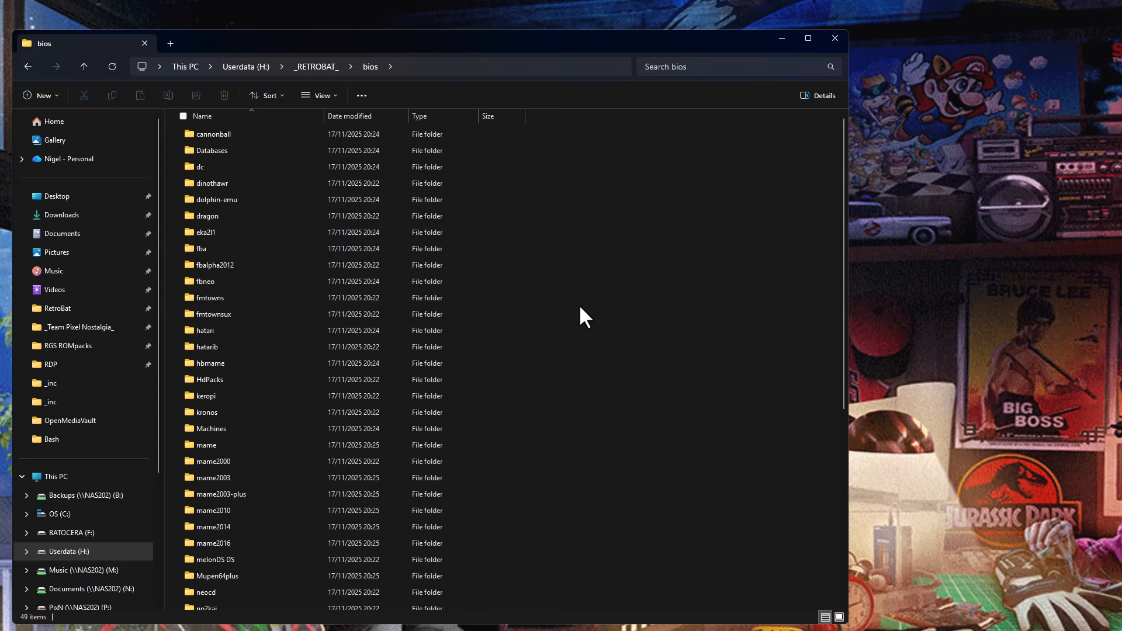
key(ctrl+a)
key(ctrl+x)
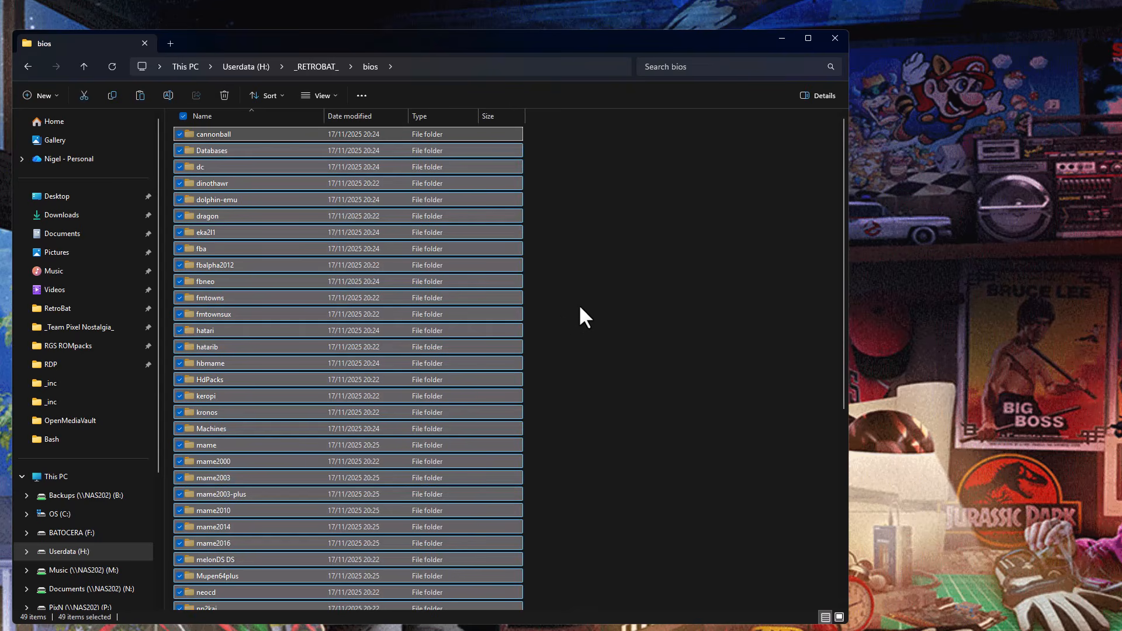
click(249, 68)
double_click(207, 146)
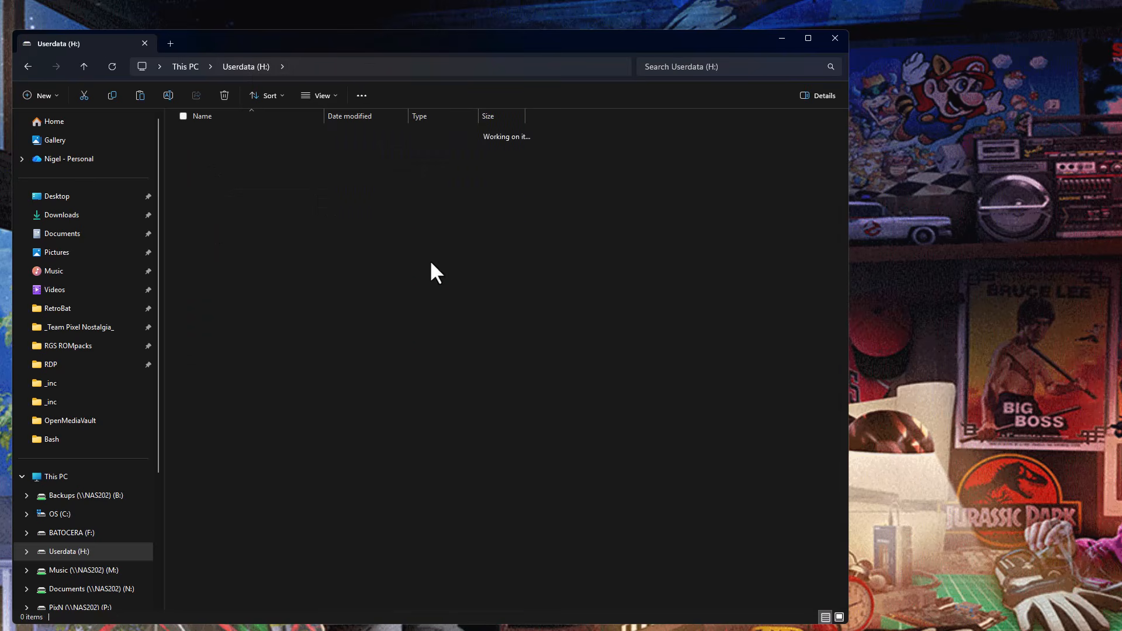
right_click(657, 320)
click(675, 340)
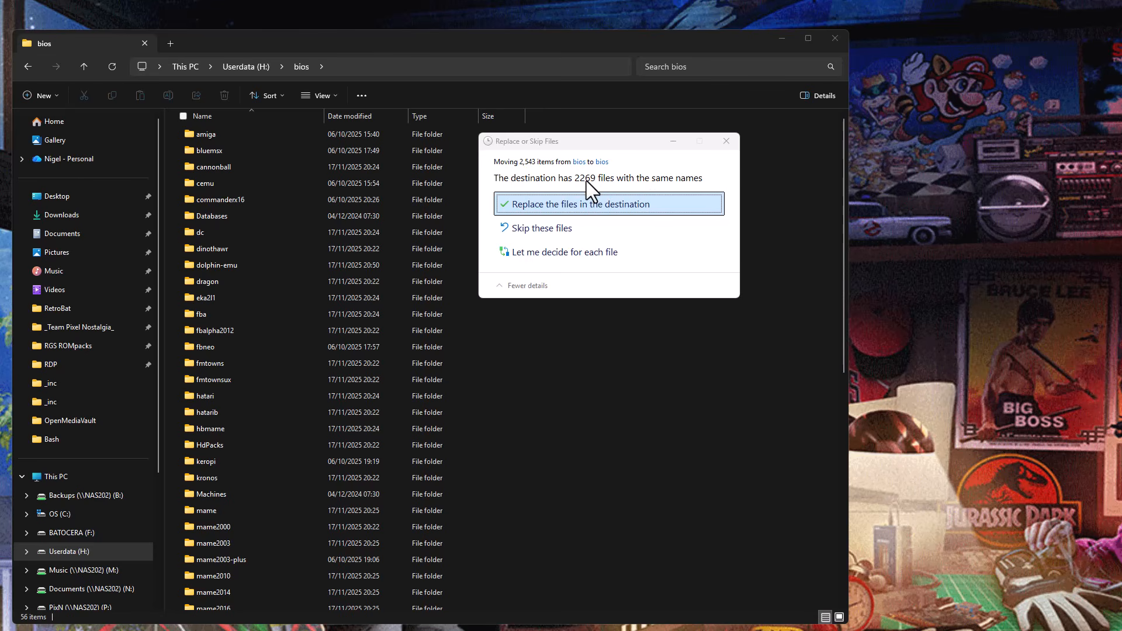
click(588, 203)
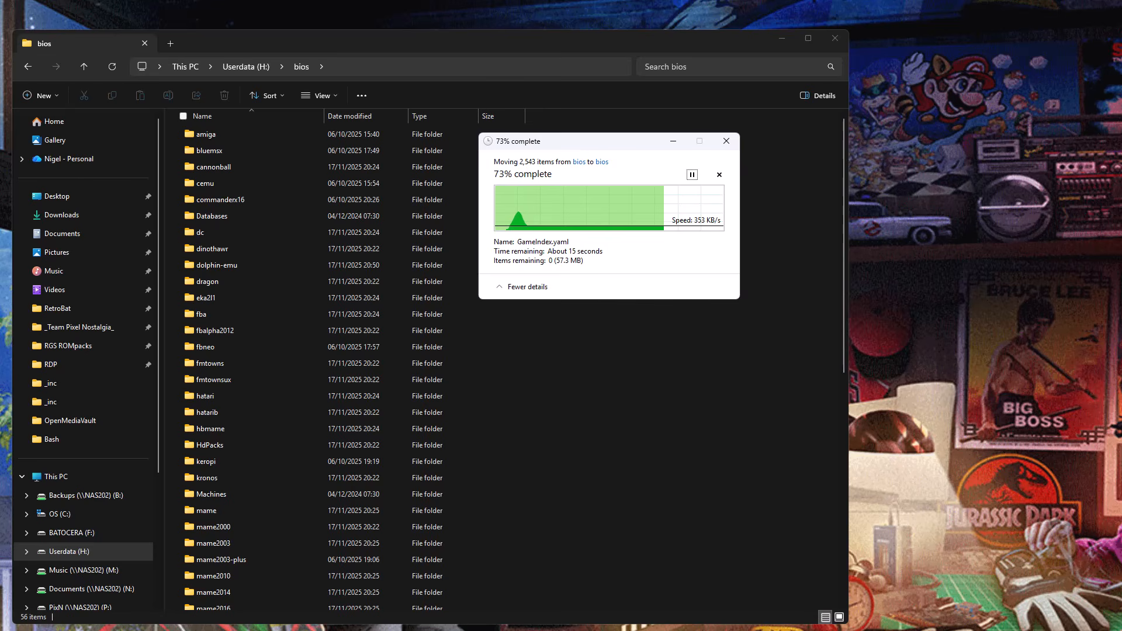
Open a Command Prompt as administrator and close the non-elevated terminal window with all its tabs.
key(super+x)
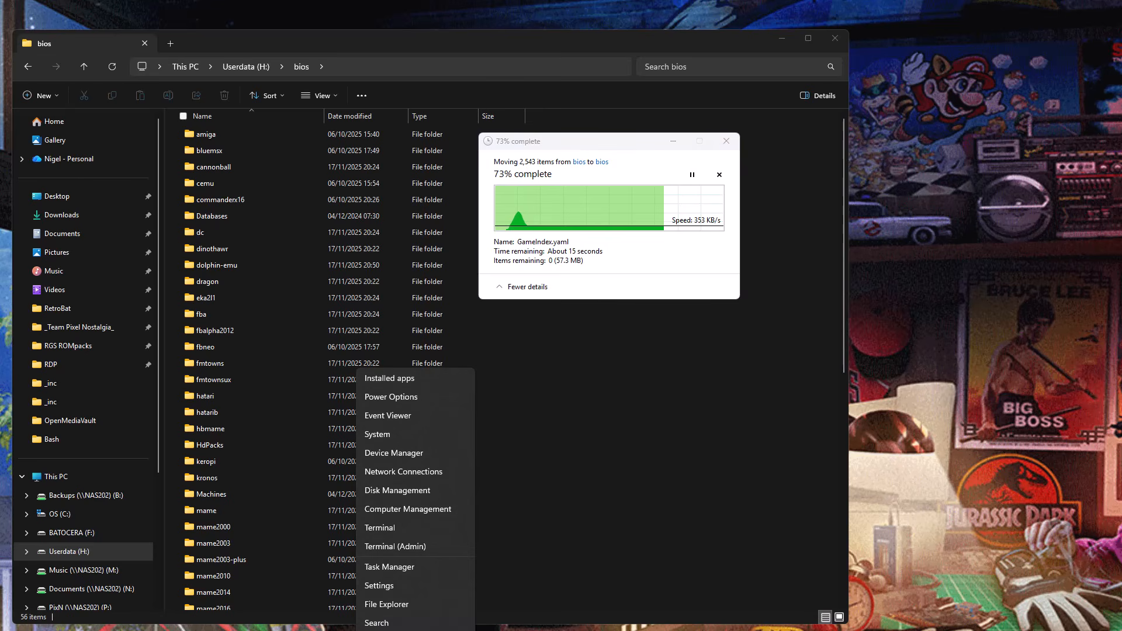
key(Escape)
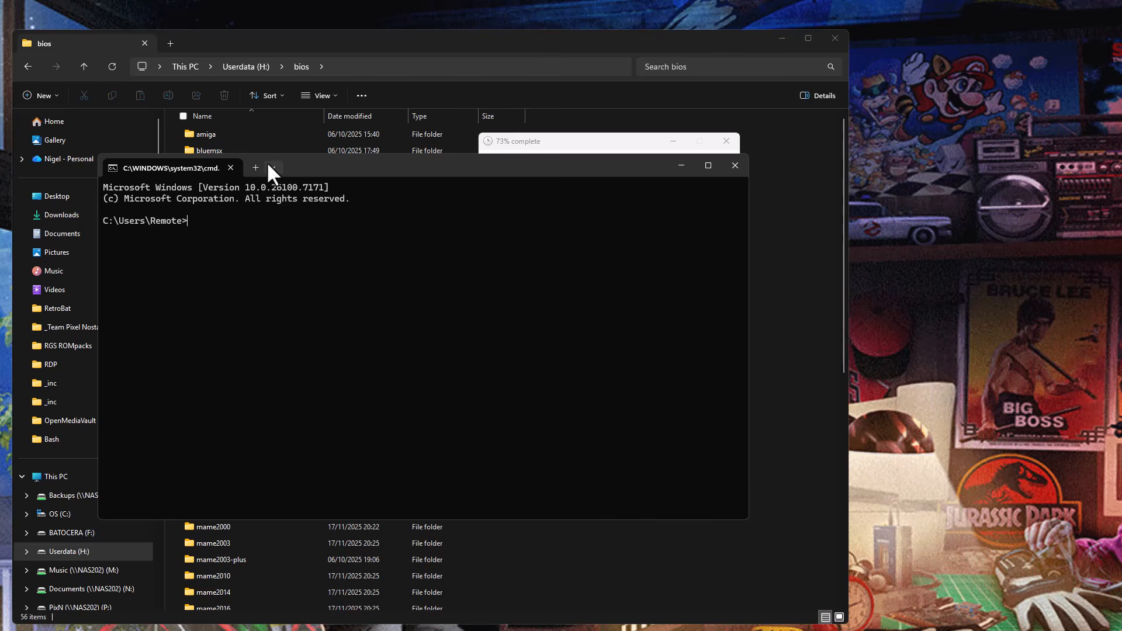
click(272, 168)
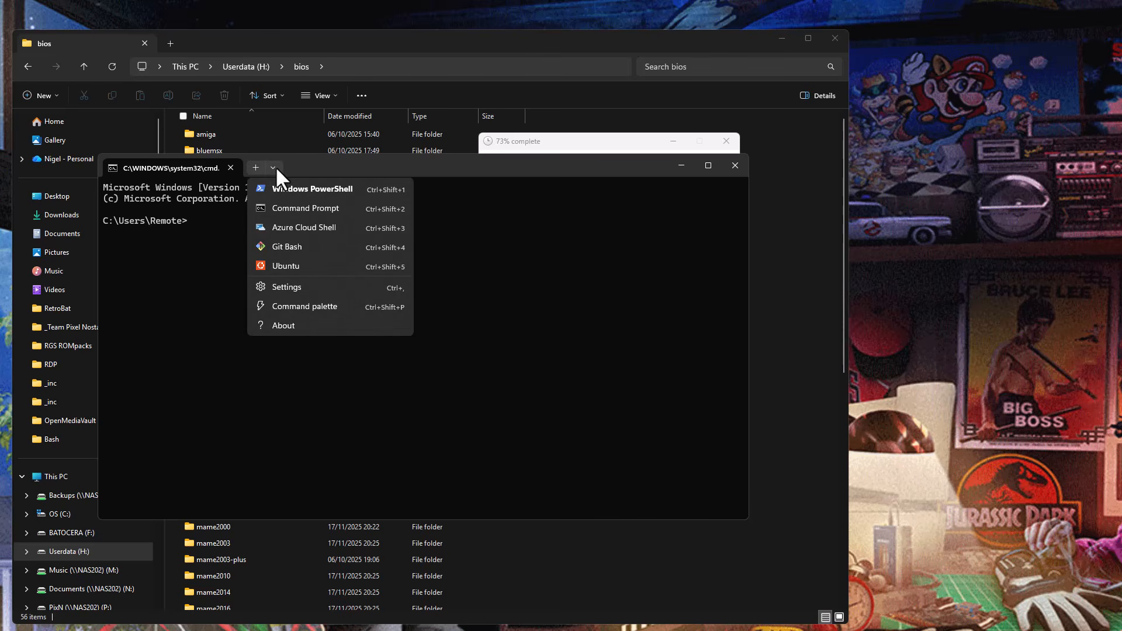
click(312, 207)
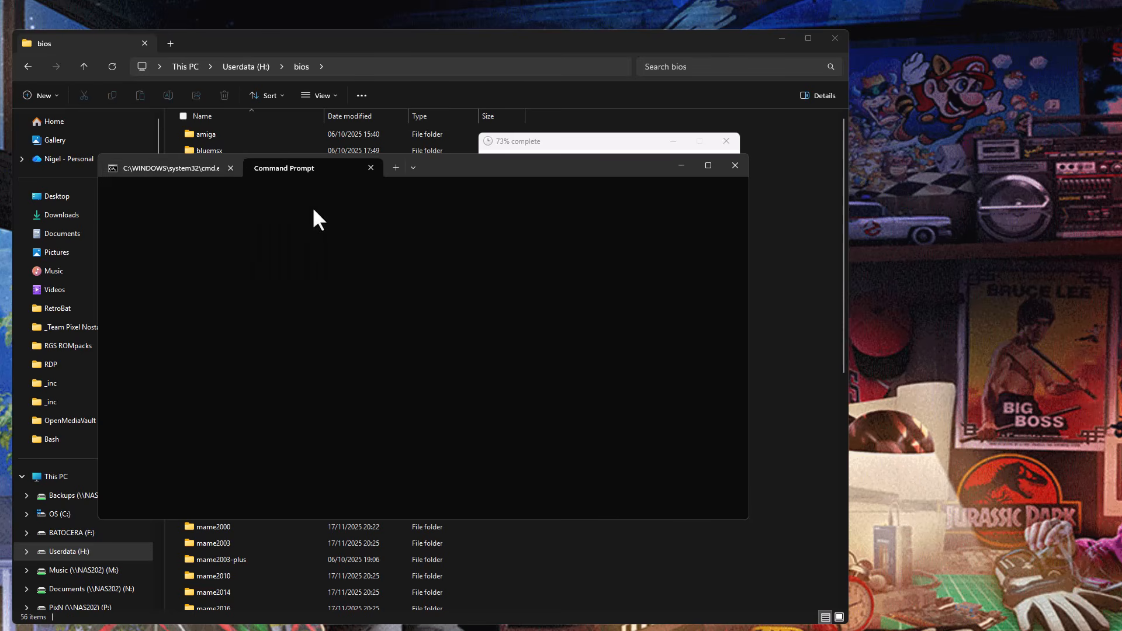
click(413, 168)
right_click(441, 209)
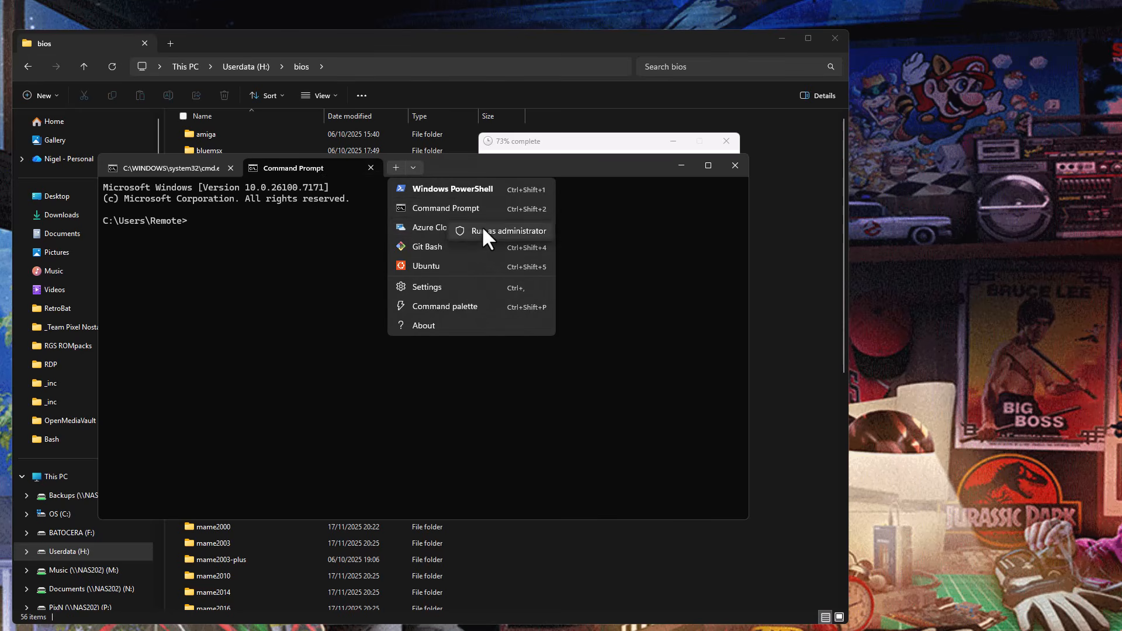
click(496, 229)
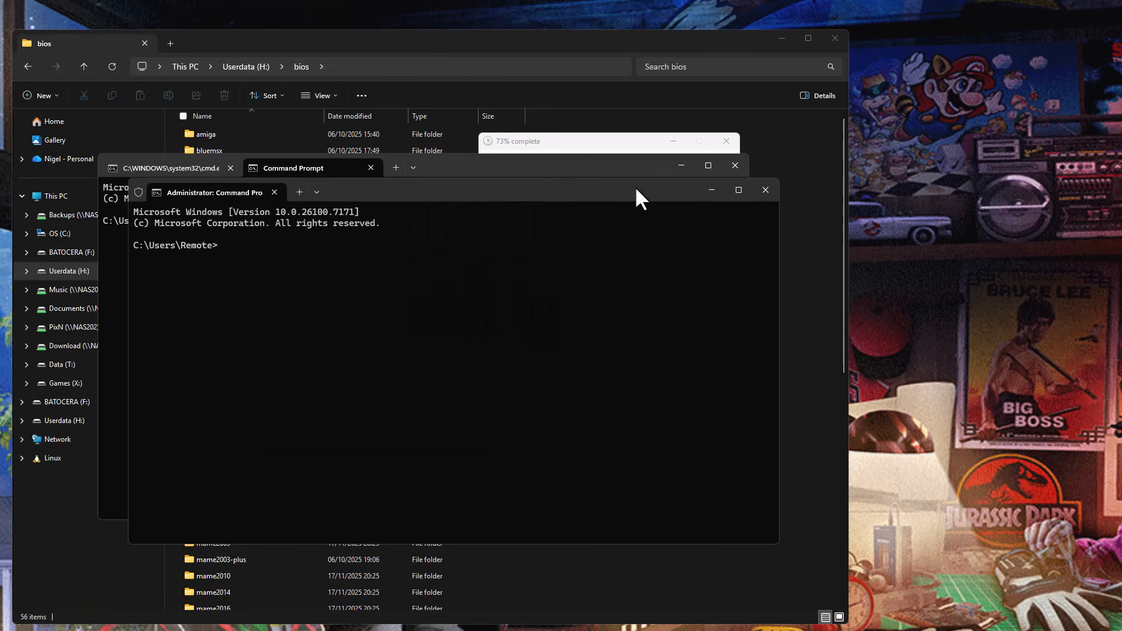
click(735, 166)
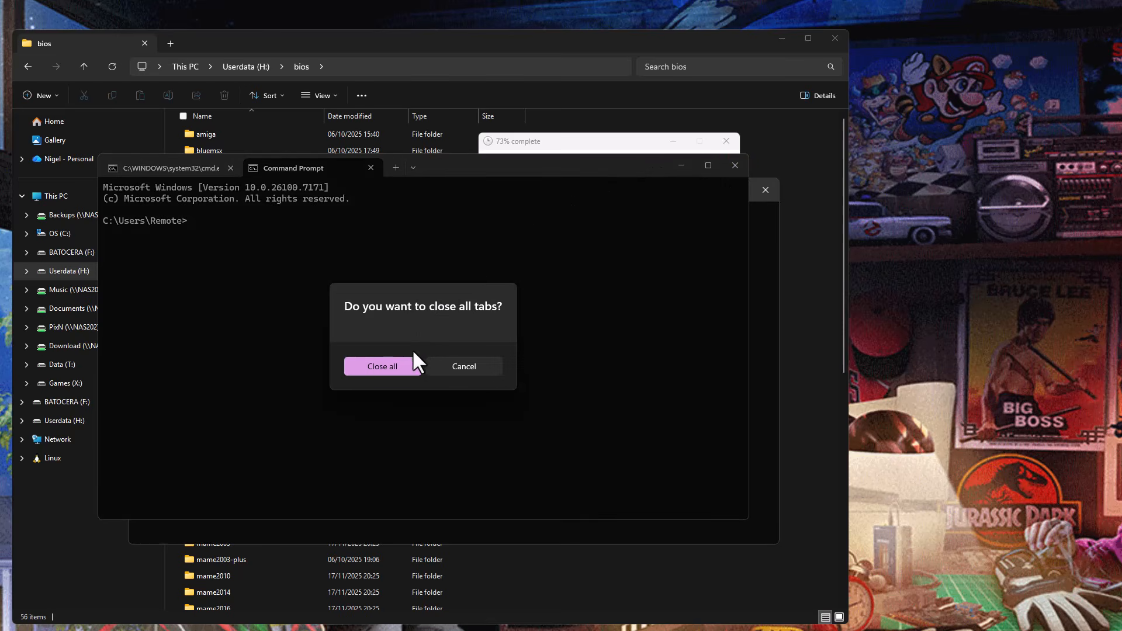
click(388, 366)
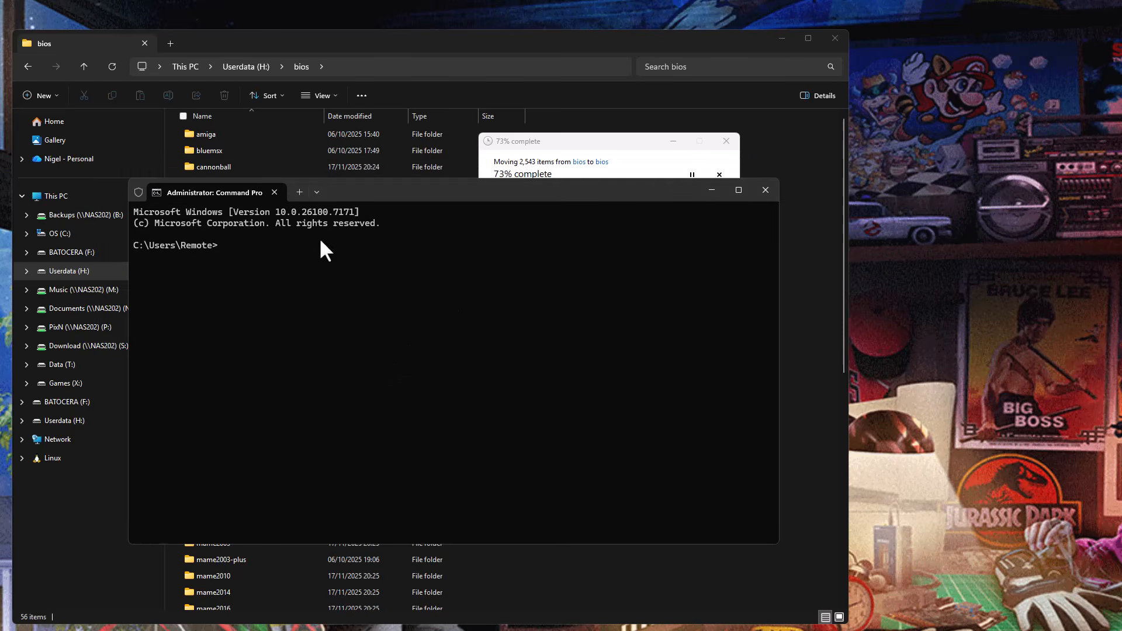
drag(399, 194, 316, 270)
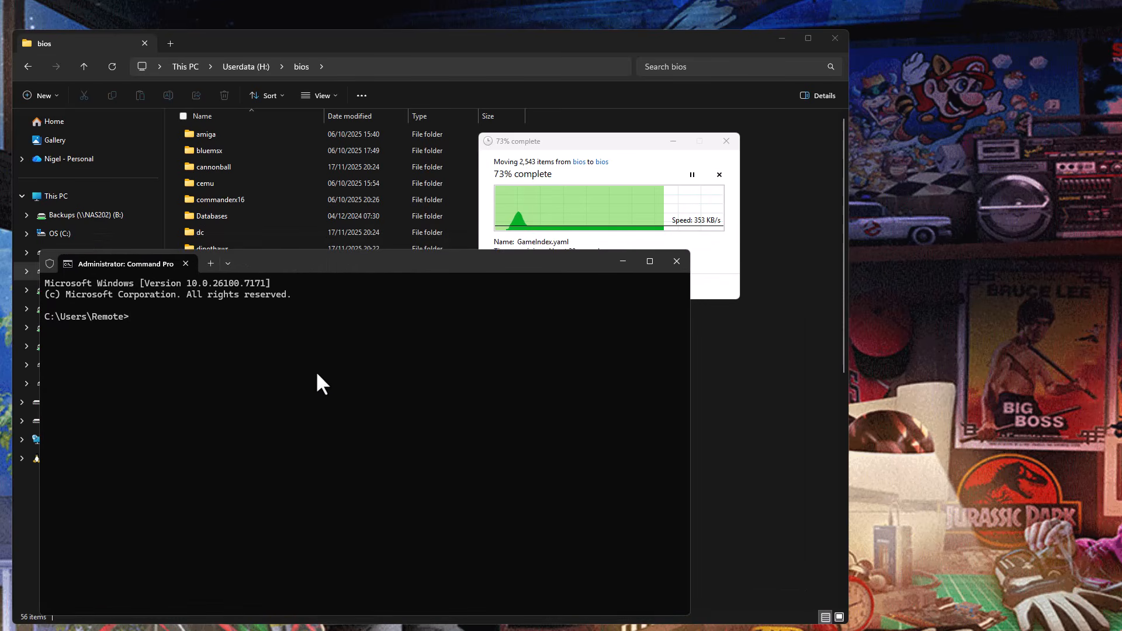
Change the Command Prompt directory to H:\_RETROBAT_ and enter mklink /d ".\bios" "..\bios" without running it.
key(ctrl+v)
key(BackSpace)
key(BackSpace)
key(BackSpace)
key(BackSpace)
key(BackSpace)
key(BackSpace)
key(BackSpace)
key(BackSpace)
key(BackSpace)
key(BackSpace)
key(BackSpace)
key(BackSpace)
key(BackSpace)
key(BackSpace)
key(BackSpace)
key(BackSpace)
key(BackSpace)
key(BackSpace)
key(BackSpace)
key(BackSpace)
key(BackSpace)
text(h:)
key(Return)
text(cd +)
key(BackSpace)
text(_)
key(Tab)
key(Return)
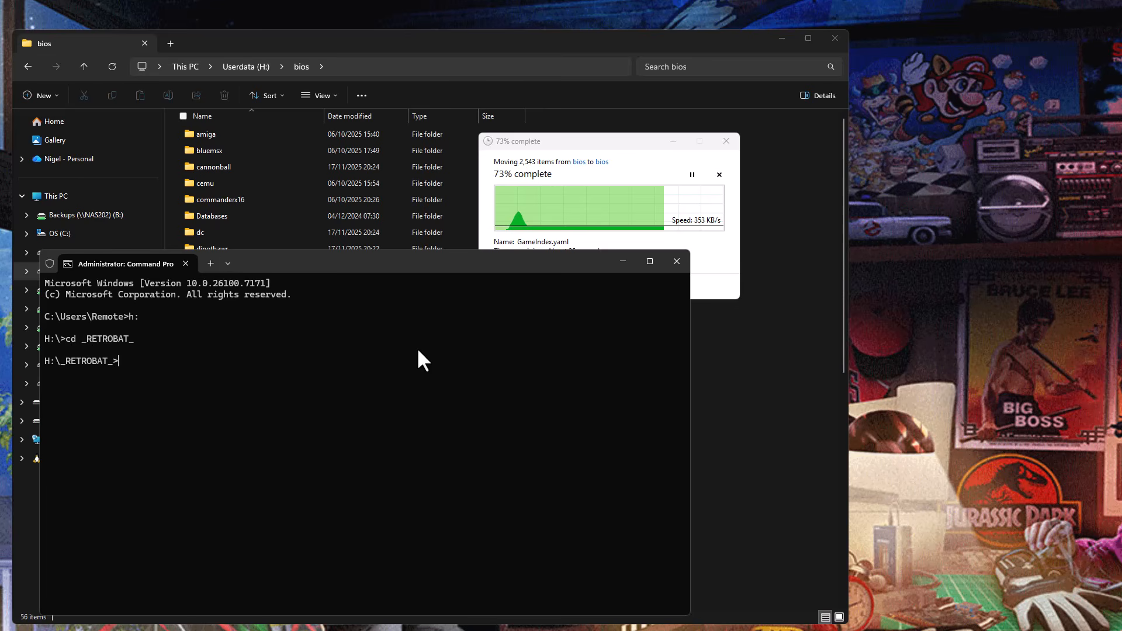
key(ctrl+v)
Bring File Explorer to the front and place the file transfer progress window to its side.
click(602, 140)
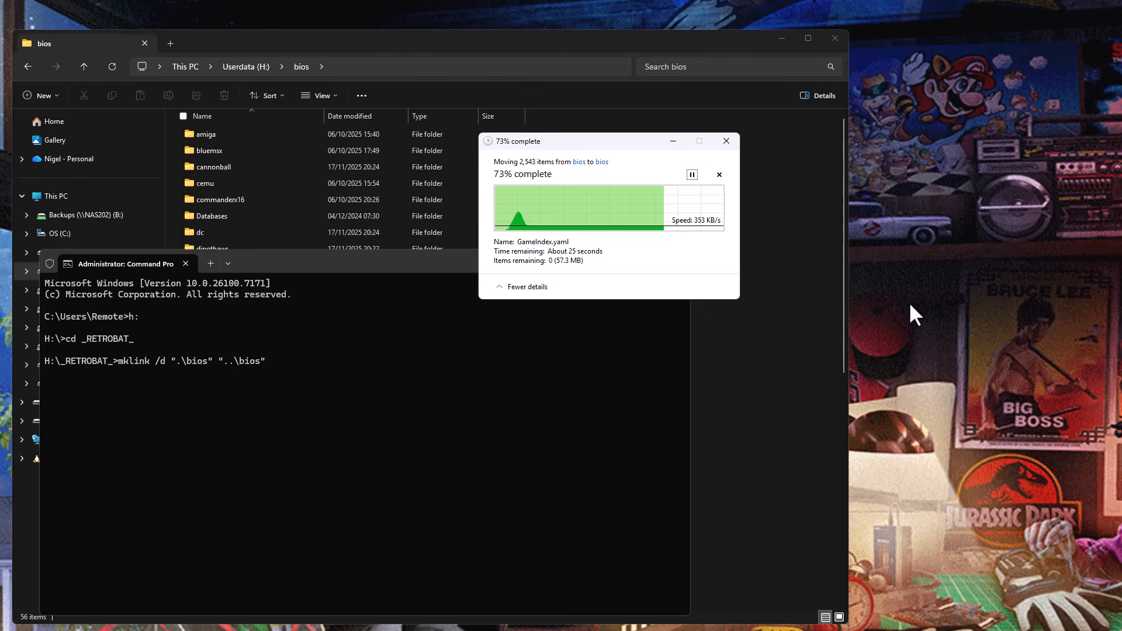
drag(615, 142, 867, 132)
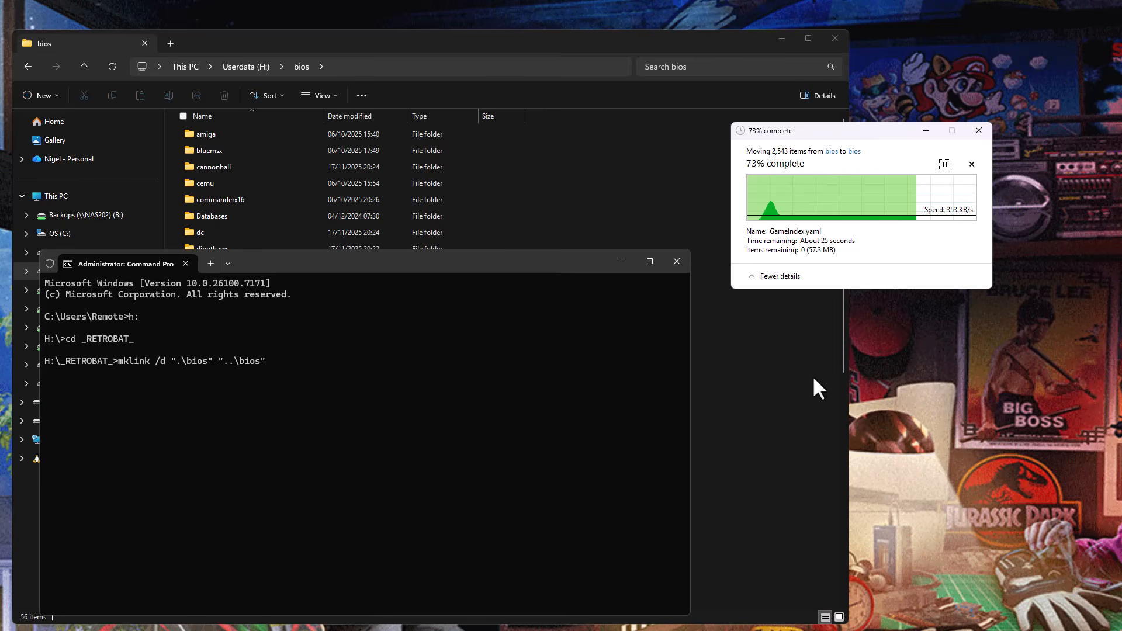
click(561, 51)
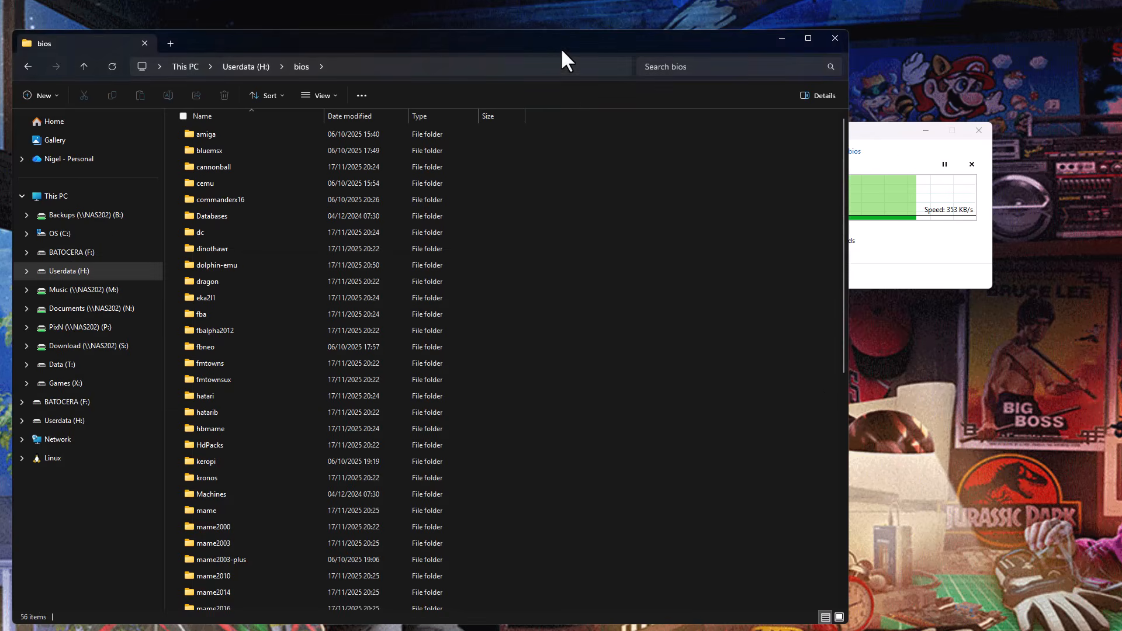
click(881, 143)
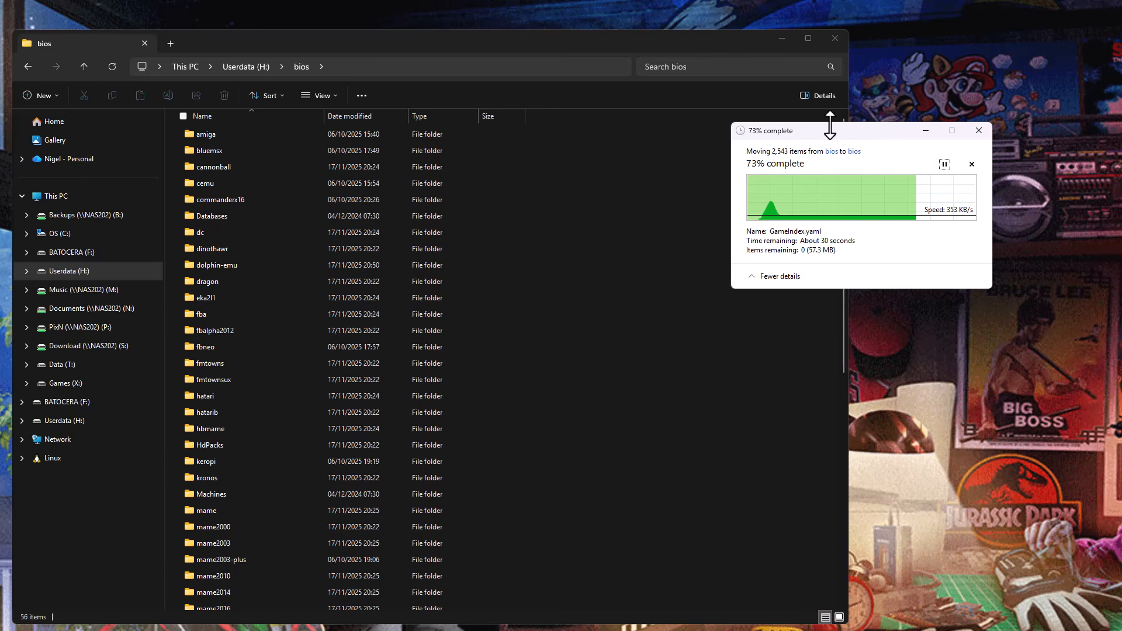
drag(833, 133, 885, 158)
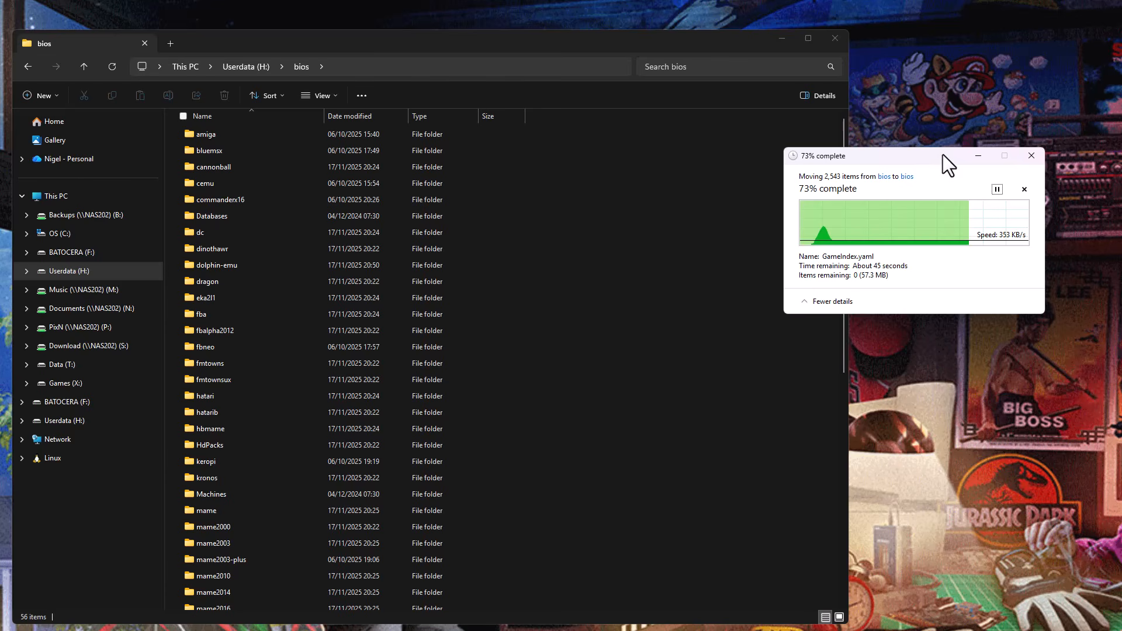
mouse_move(535, 630)
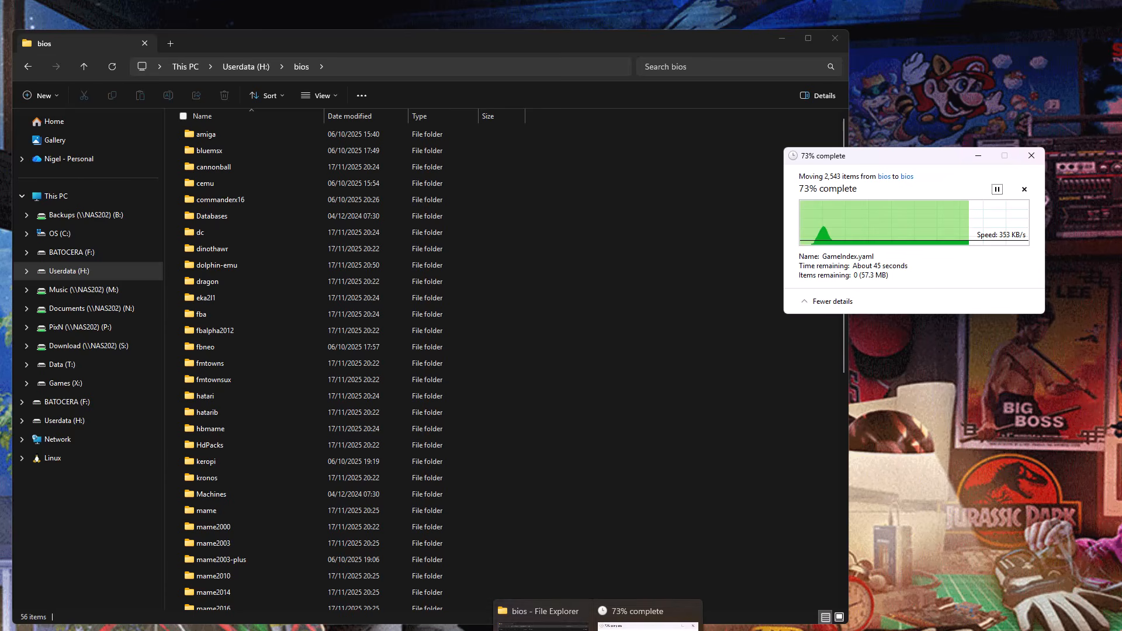
click(969, 441)
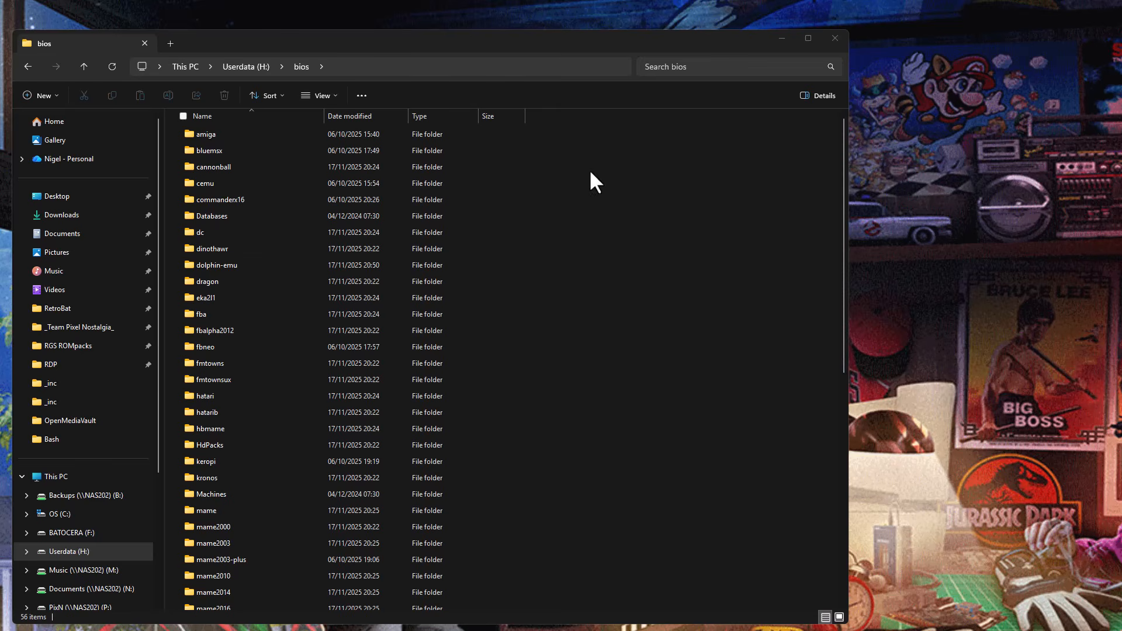
Permanently delete the old bios folder from _RETROBAT_ on Userdata (H:).
scroll(447, 412, down, 8)
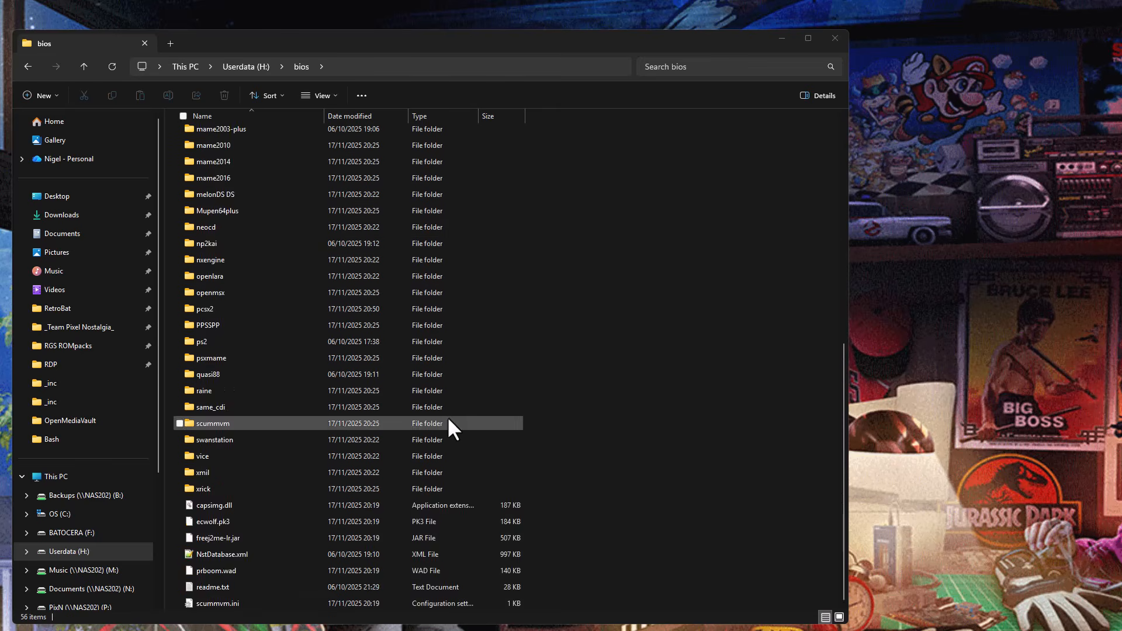
scroll(446, 416, up, 9)
click(254, 67)
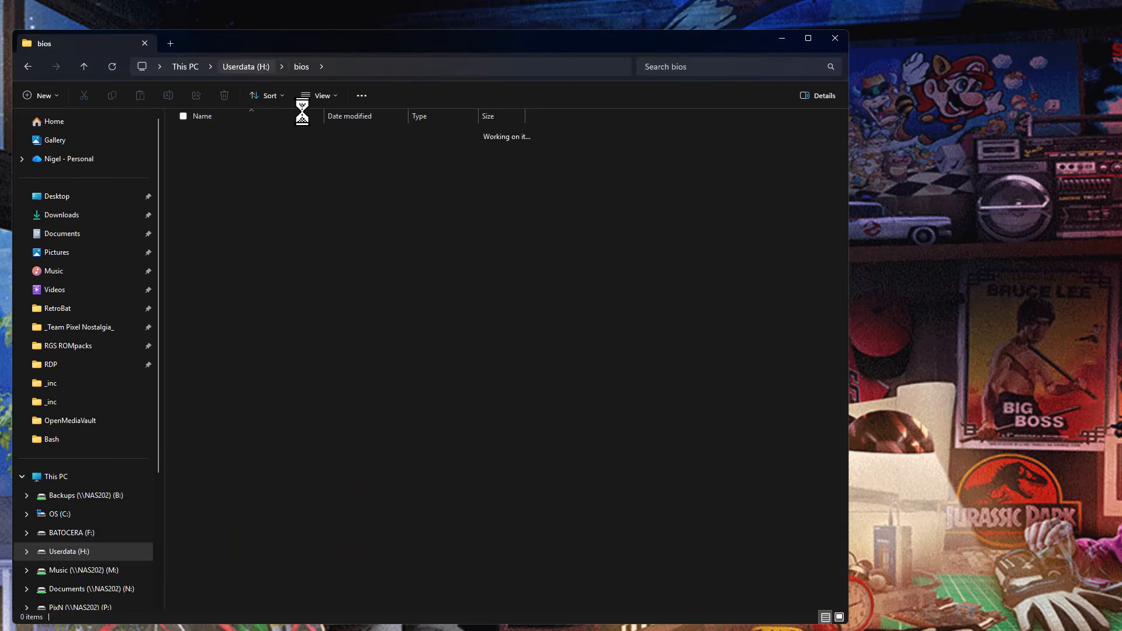
click(207, 134)
double_click(207, 133)
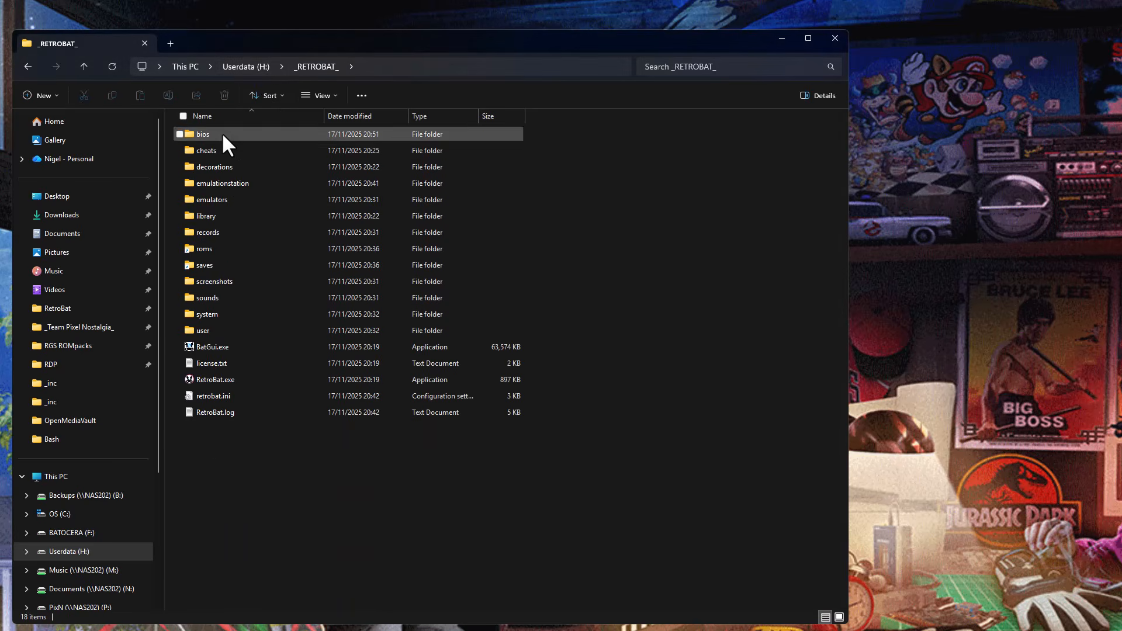
click(221, 132)
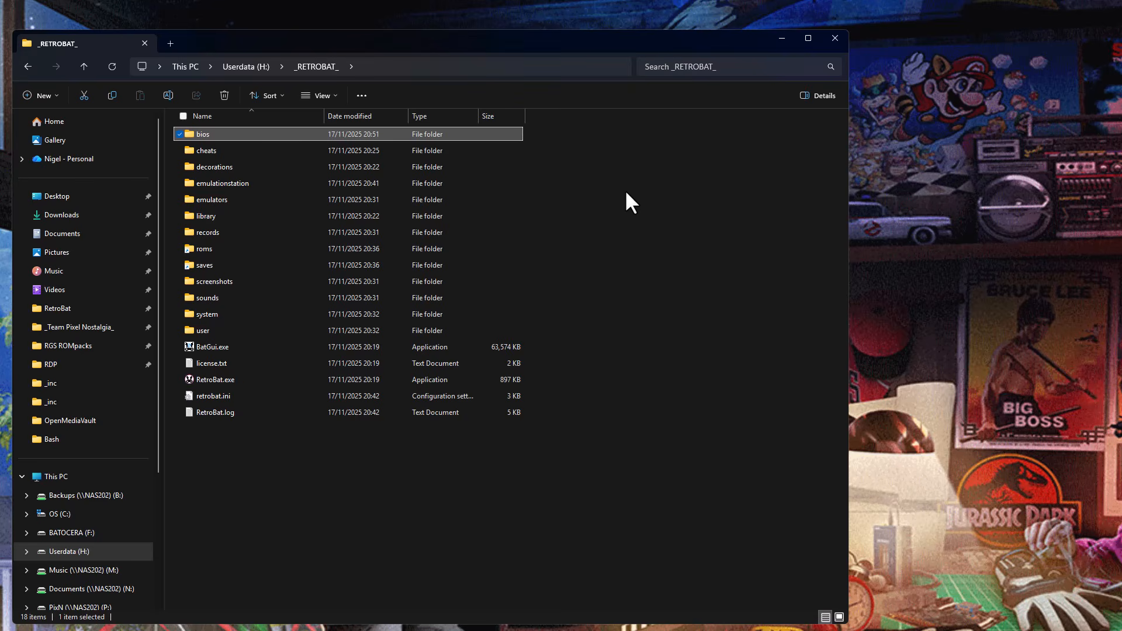
key(Delete)
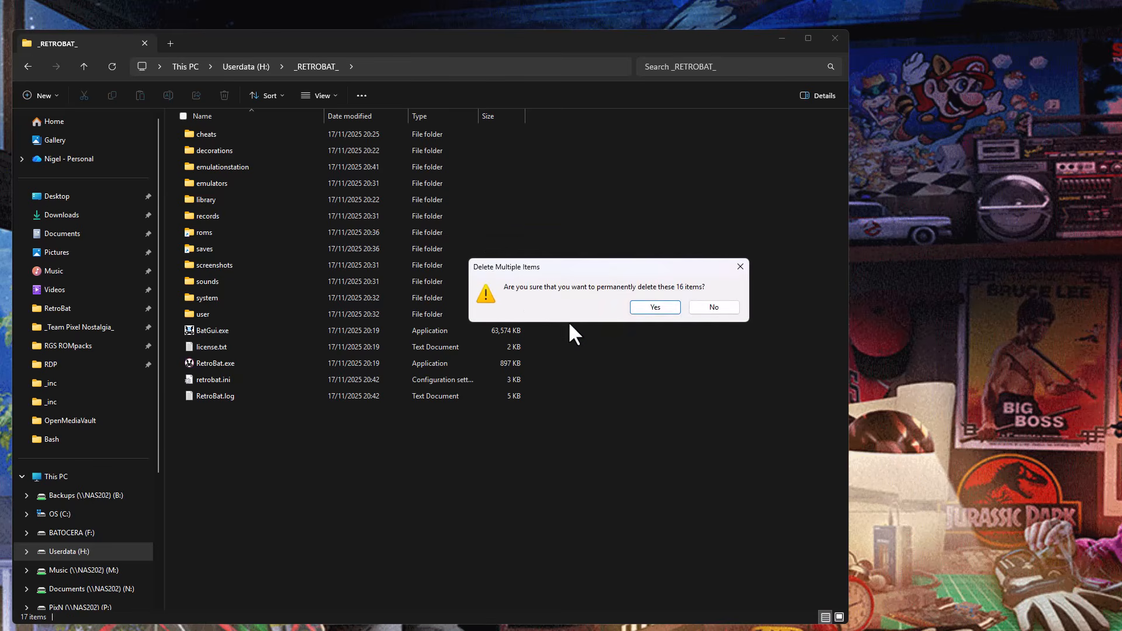
click(648, 306)
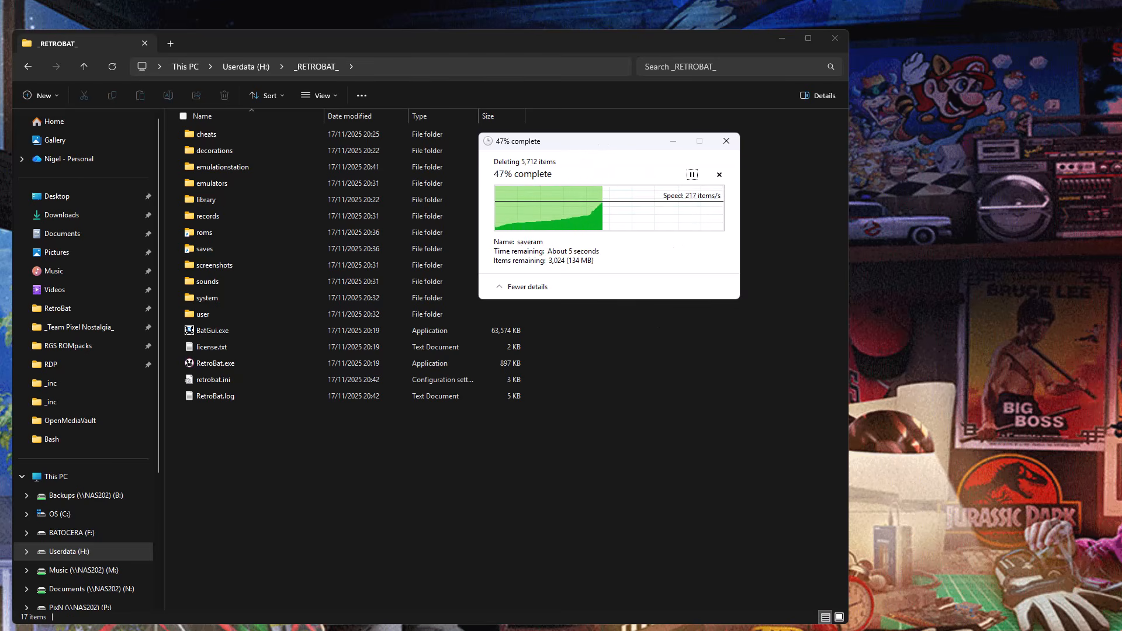
Run the prepared mklink command to link the _RETROBAT_ bios folder to ..\bios, and close the Command Prompt.
click(804, 630)
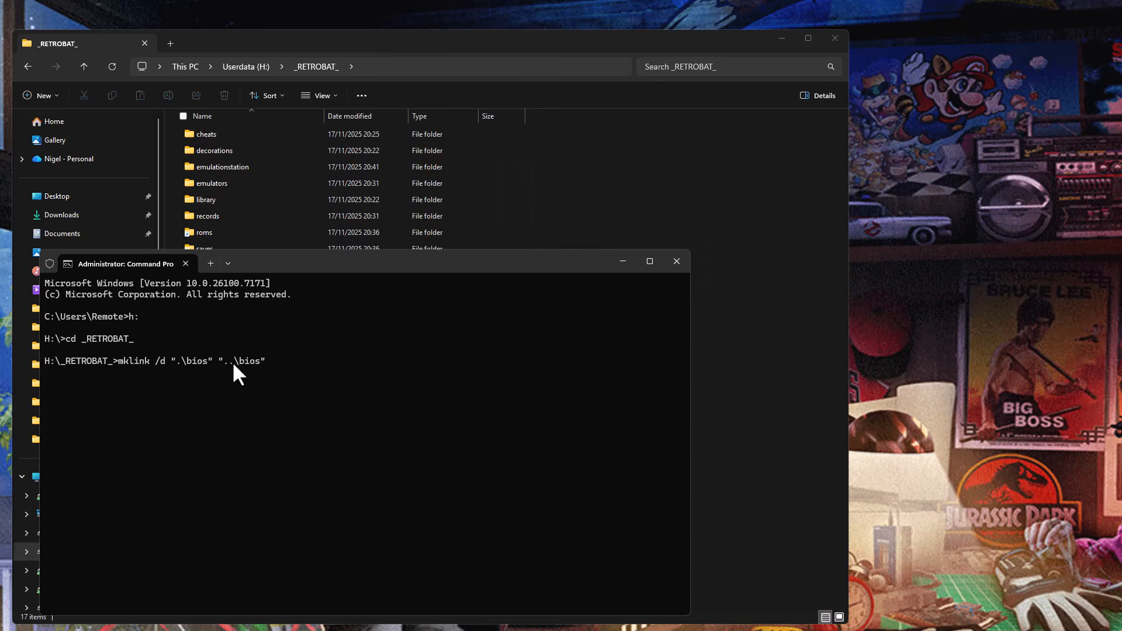
key(Return)
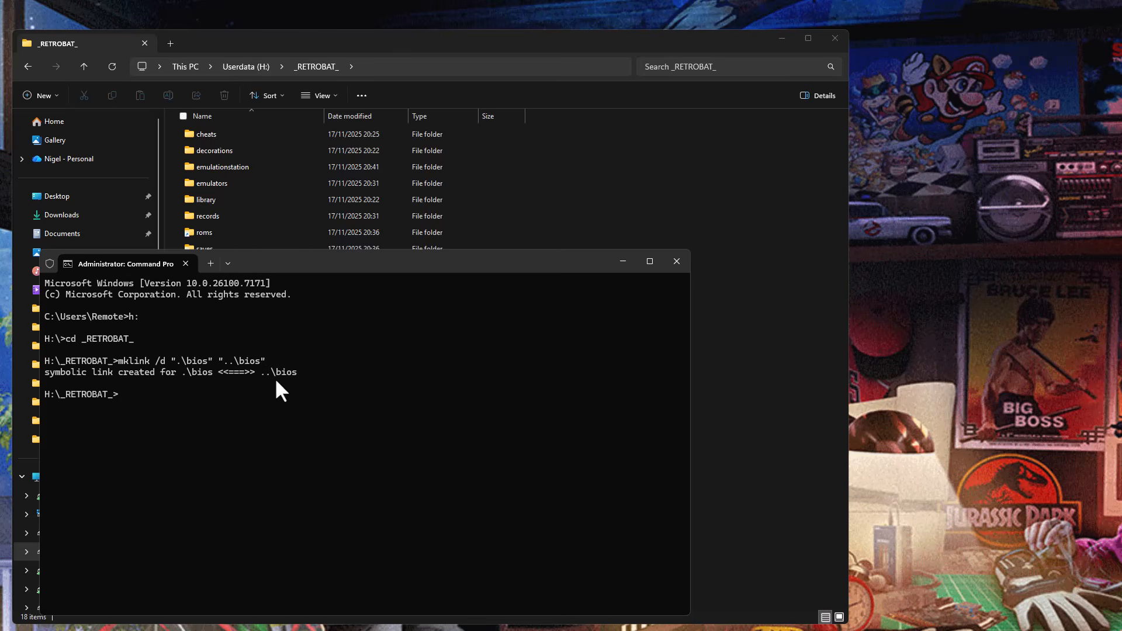
click(673, 260)
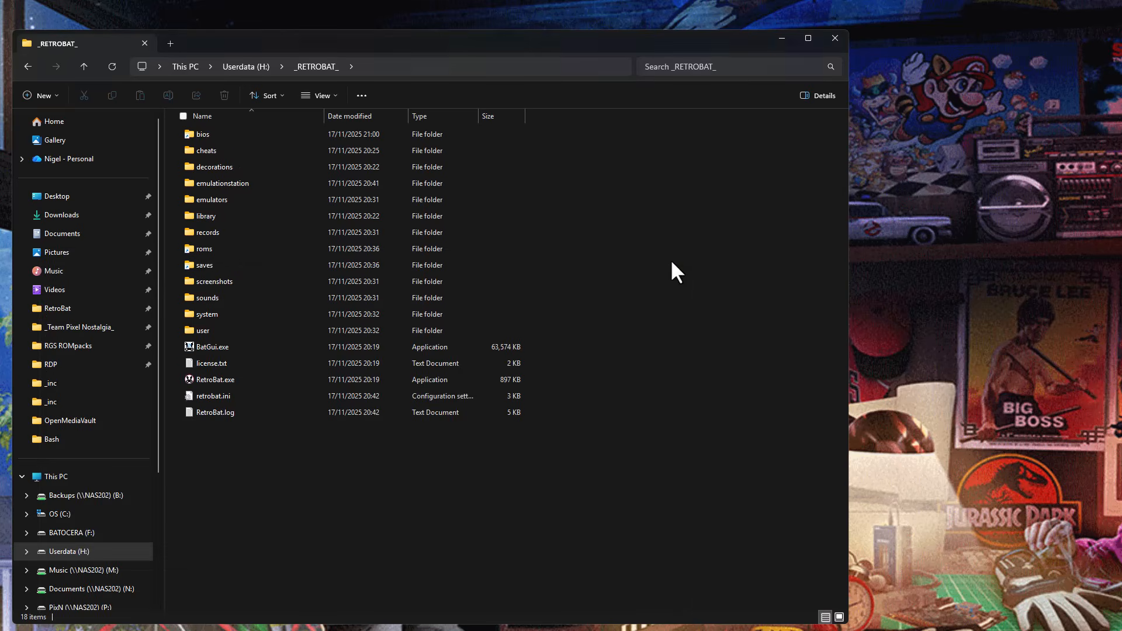
Check that the linked bios folder in _RETROBAT_ opens the shared contents and return to _RETROBAT_.
double_click(228, 135)
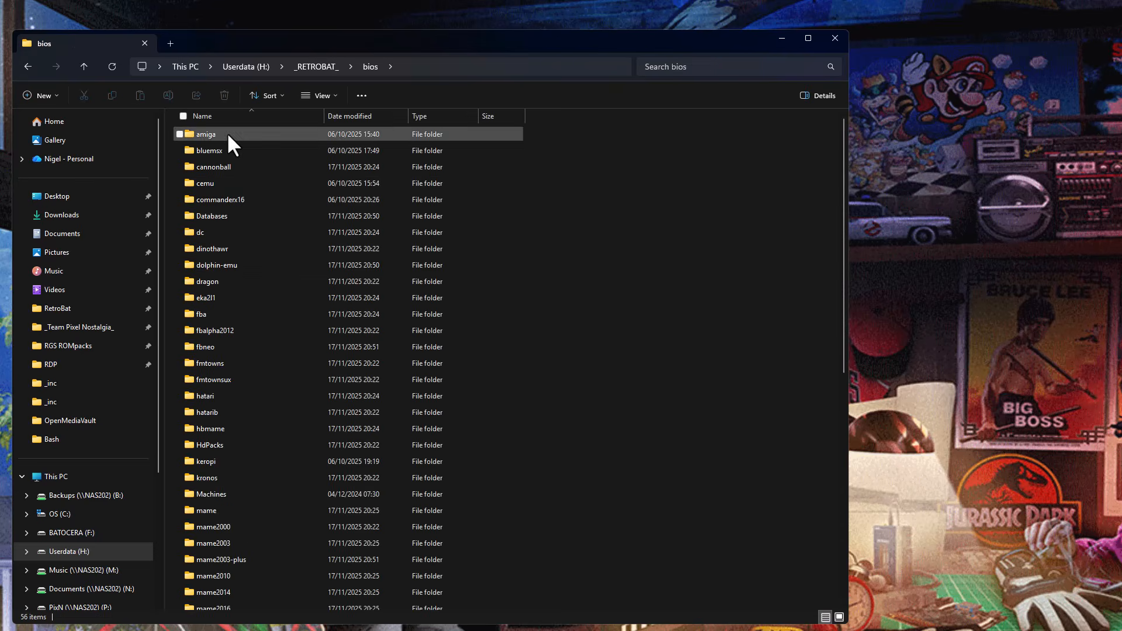
click(308, 68)
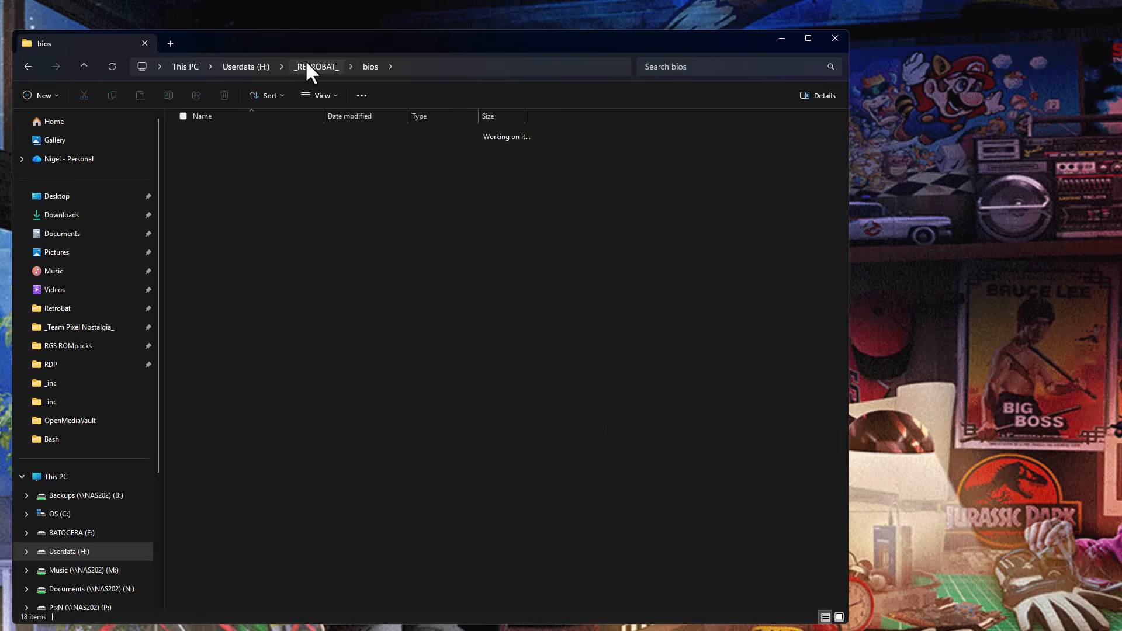
click(408, 517)
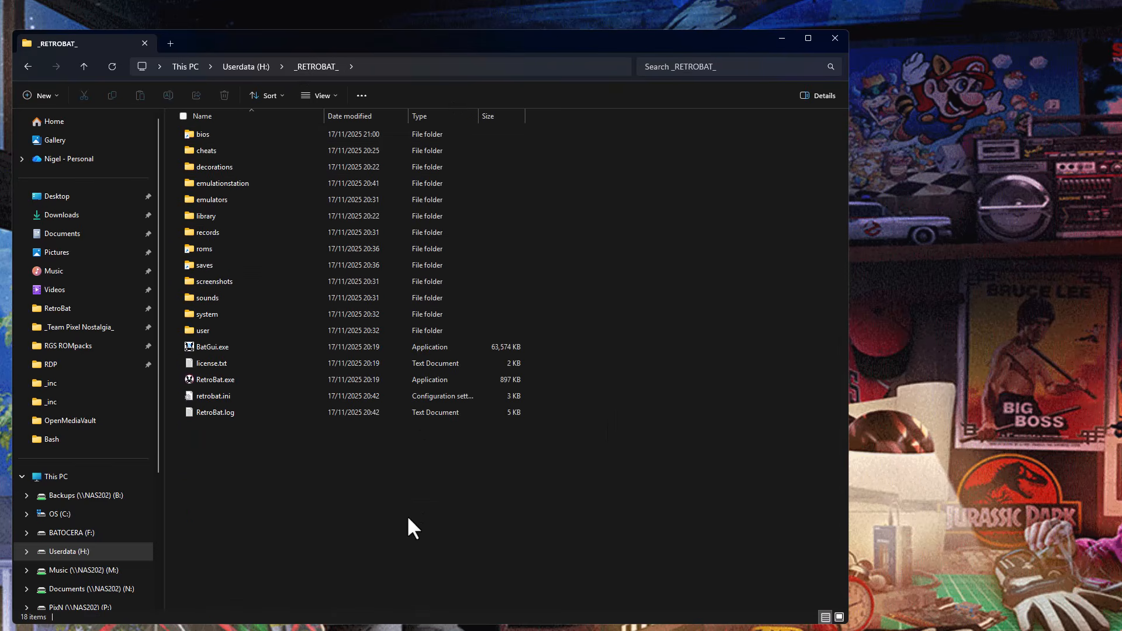